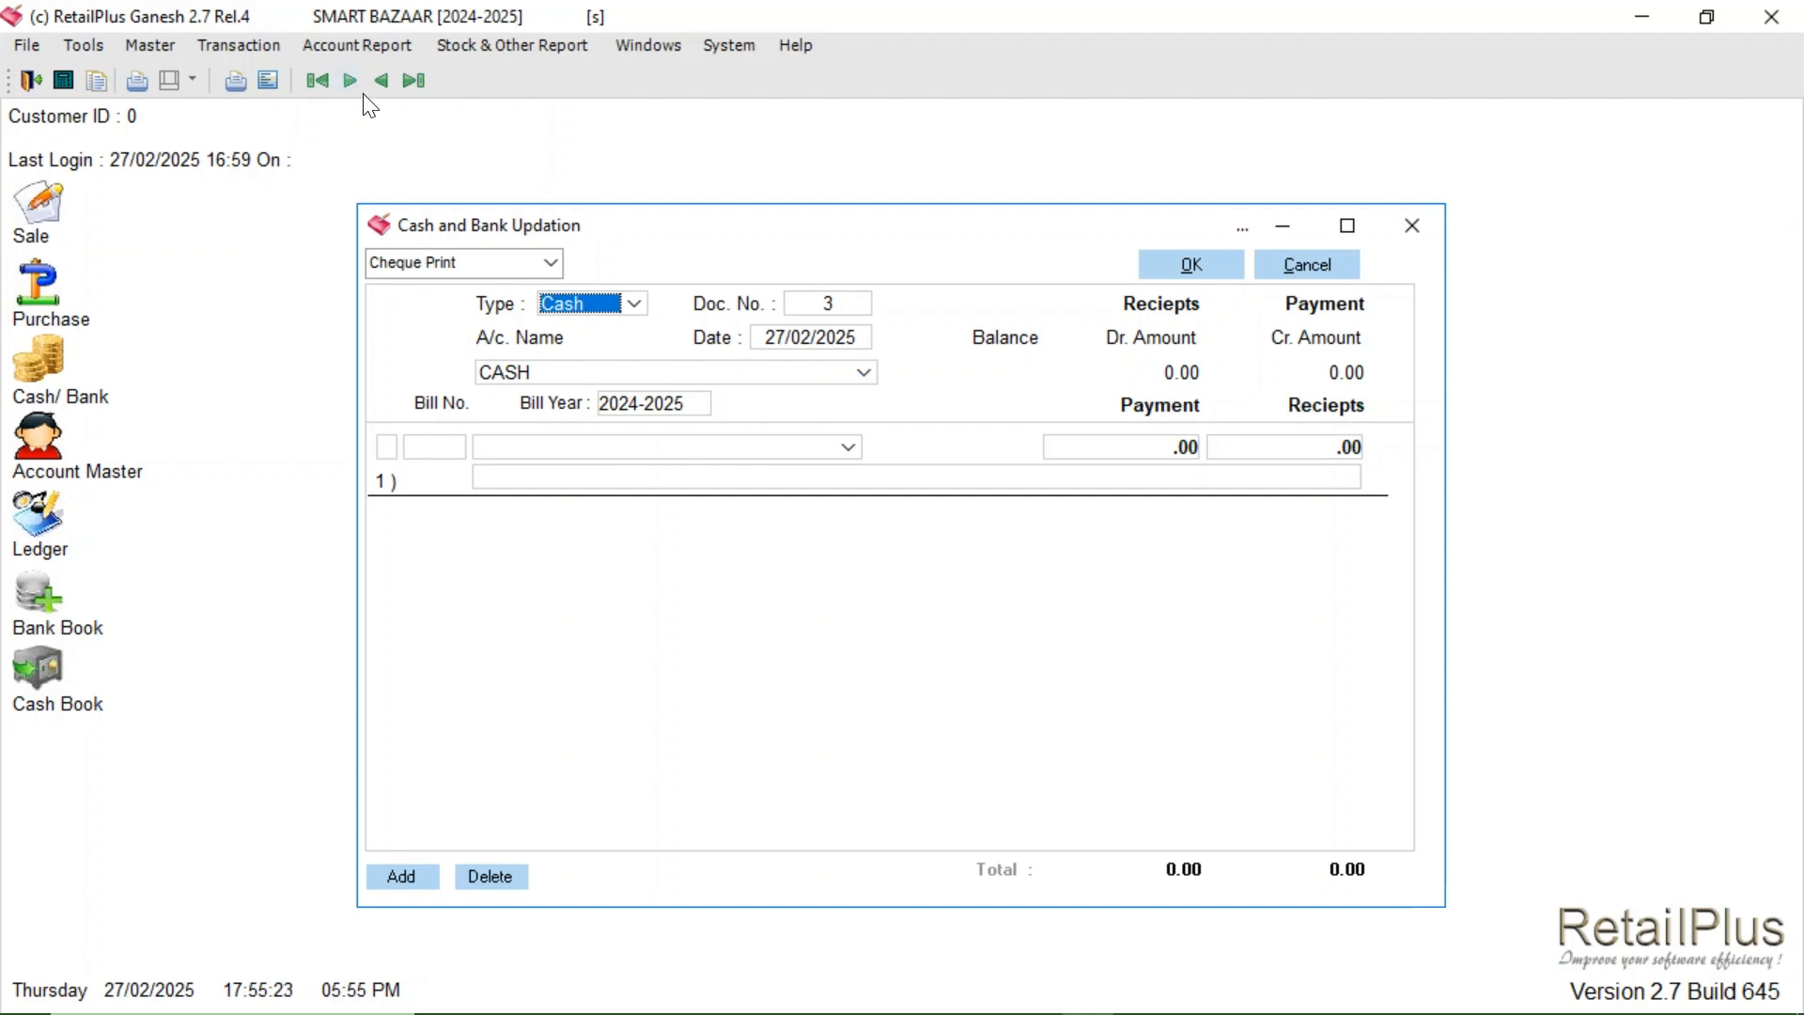
- Open the Account Report menu to reach the General Ledger
{"action": "left_click", "coordinate": [339, 51]}
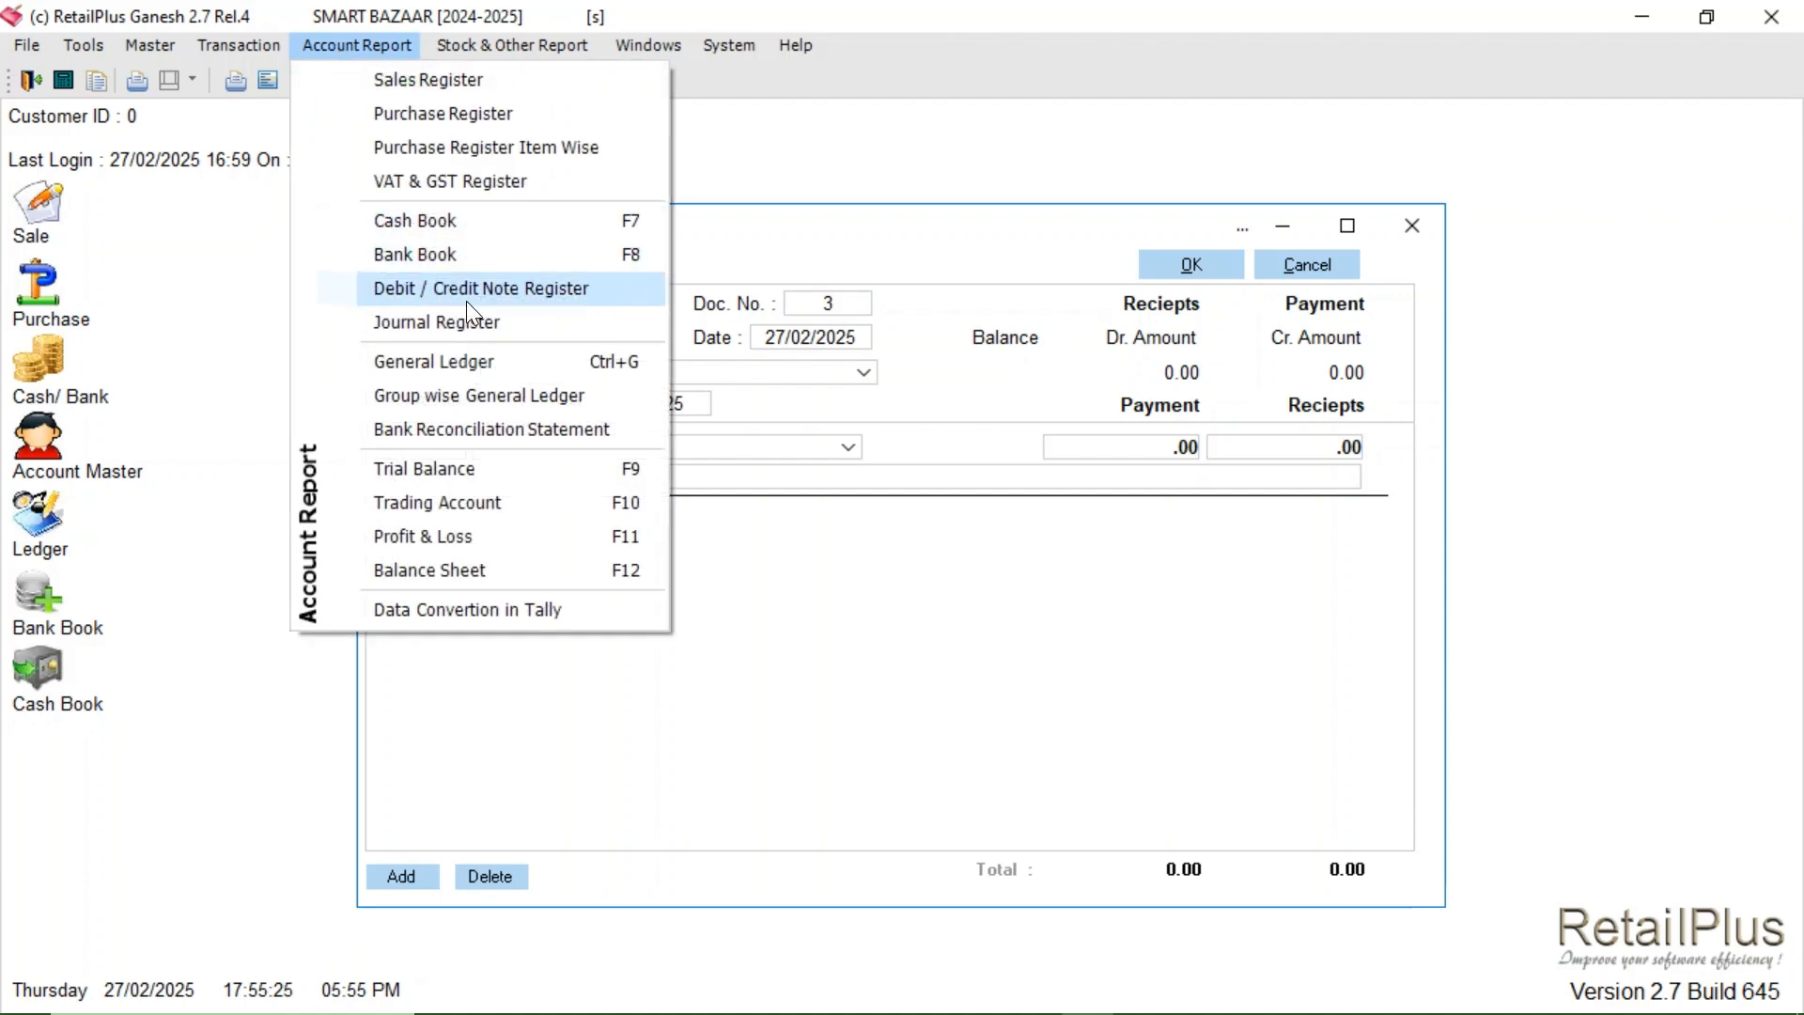
- Load the General Ledger for account C G MARKETING
{"action": "left_click", "coordinate": [431, 361]}
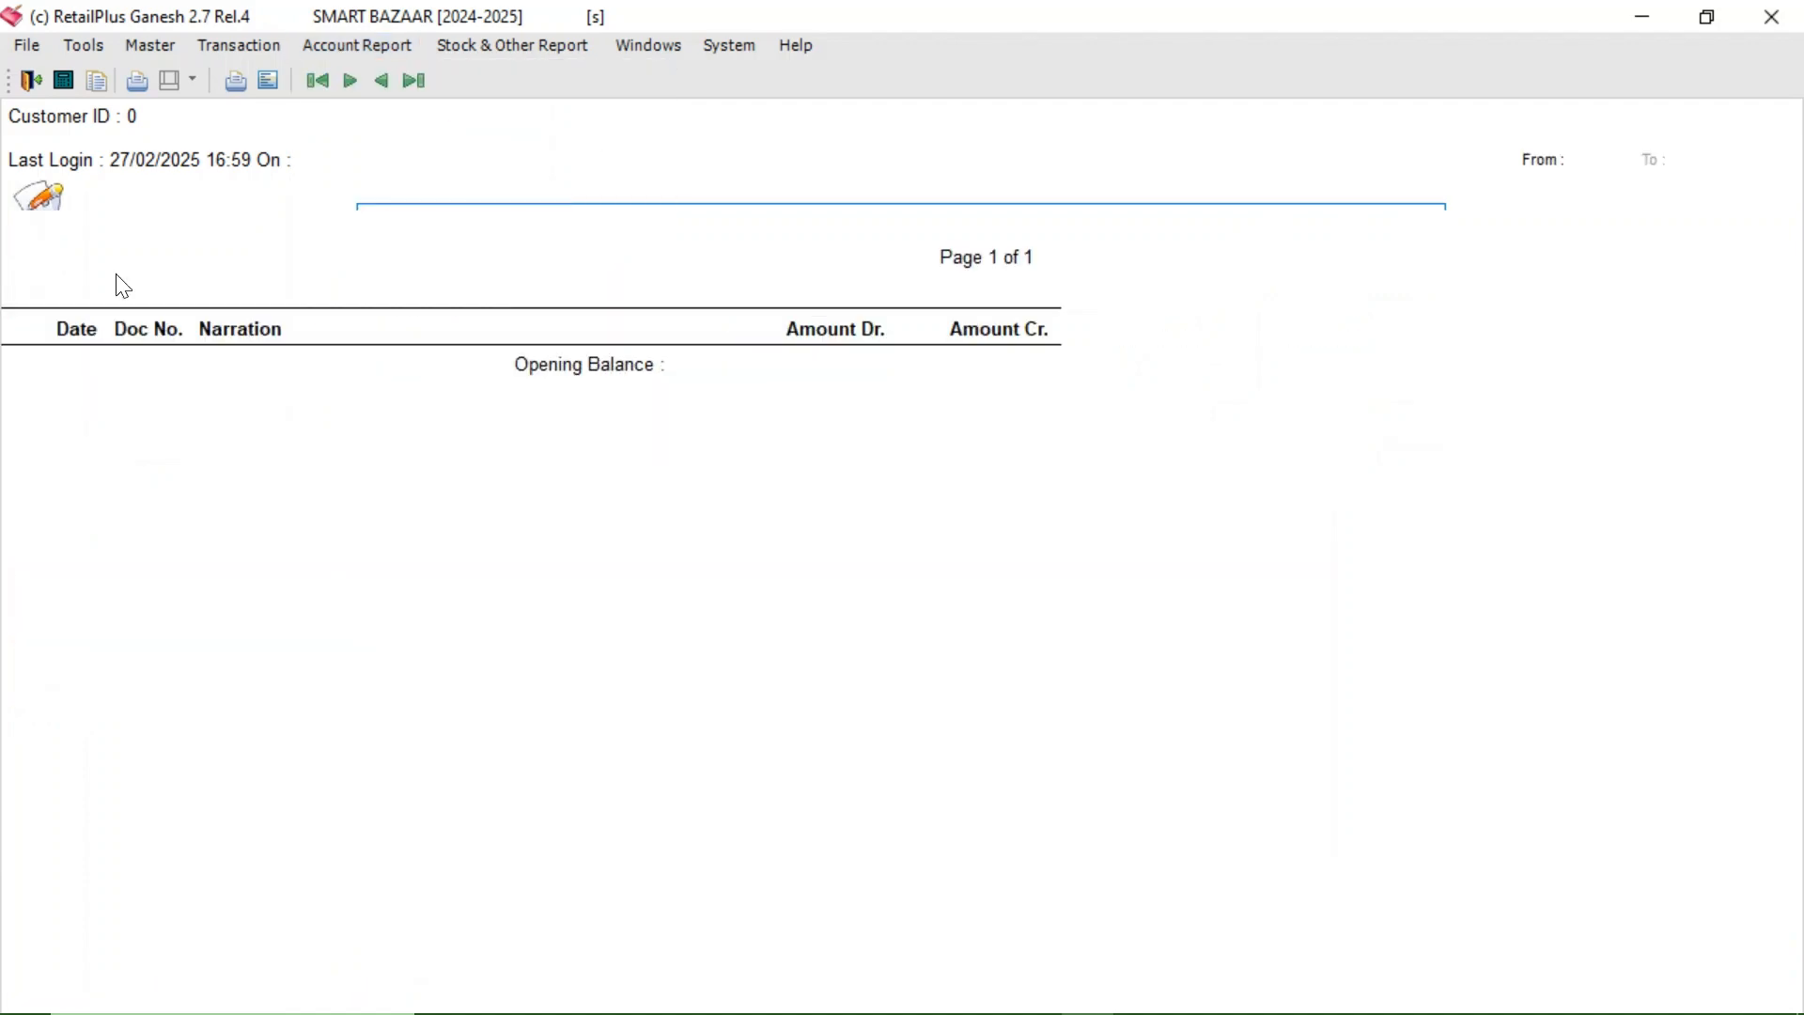
{"action": "type", "text": "C G MARKETING,"}
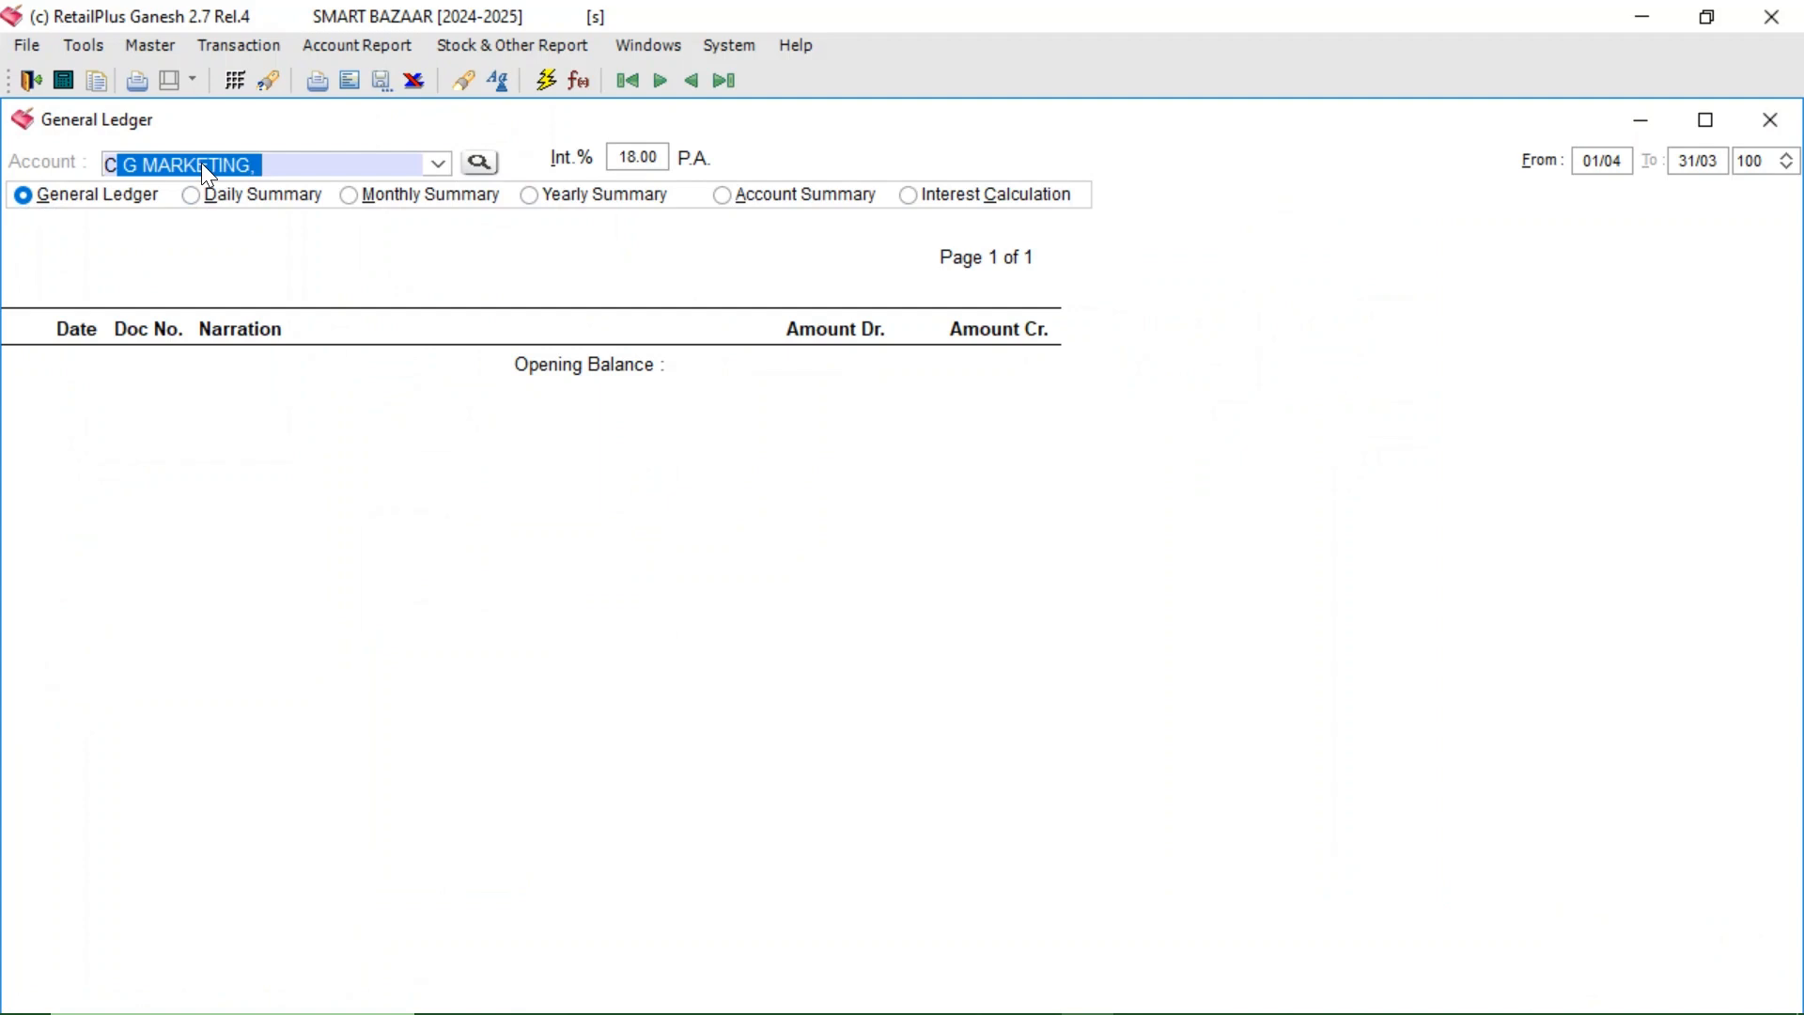
{"action": "key", "text": "Return"}
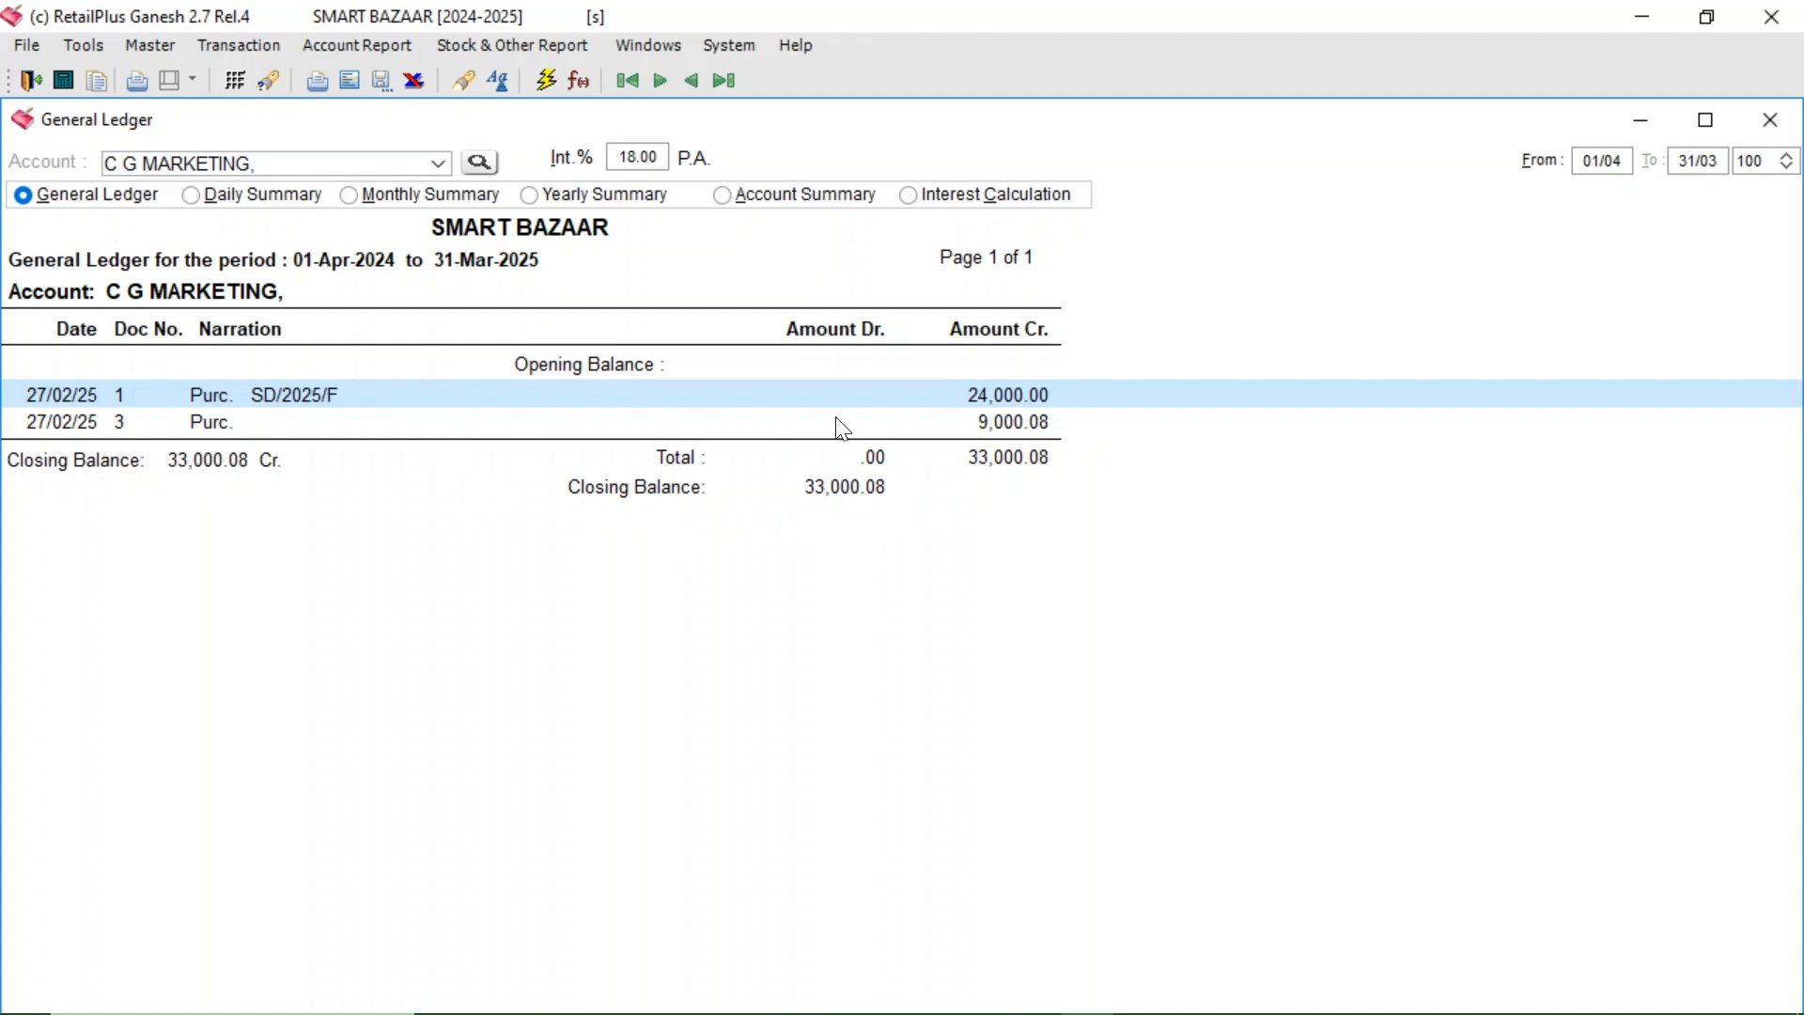
- Start a new cash voucher and enter bill 3, pulling in C G MARKETING's 9,000.08
{"action": "left_click", "coordinate": [231, 45]}
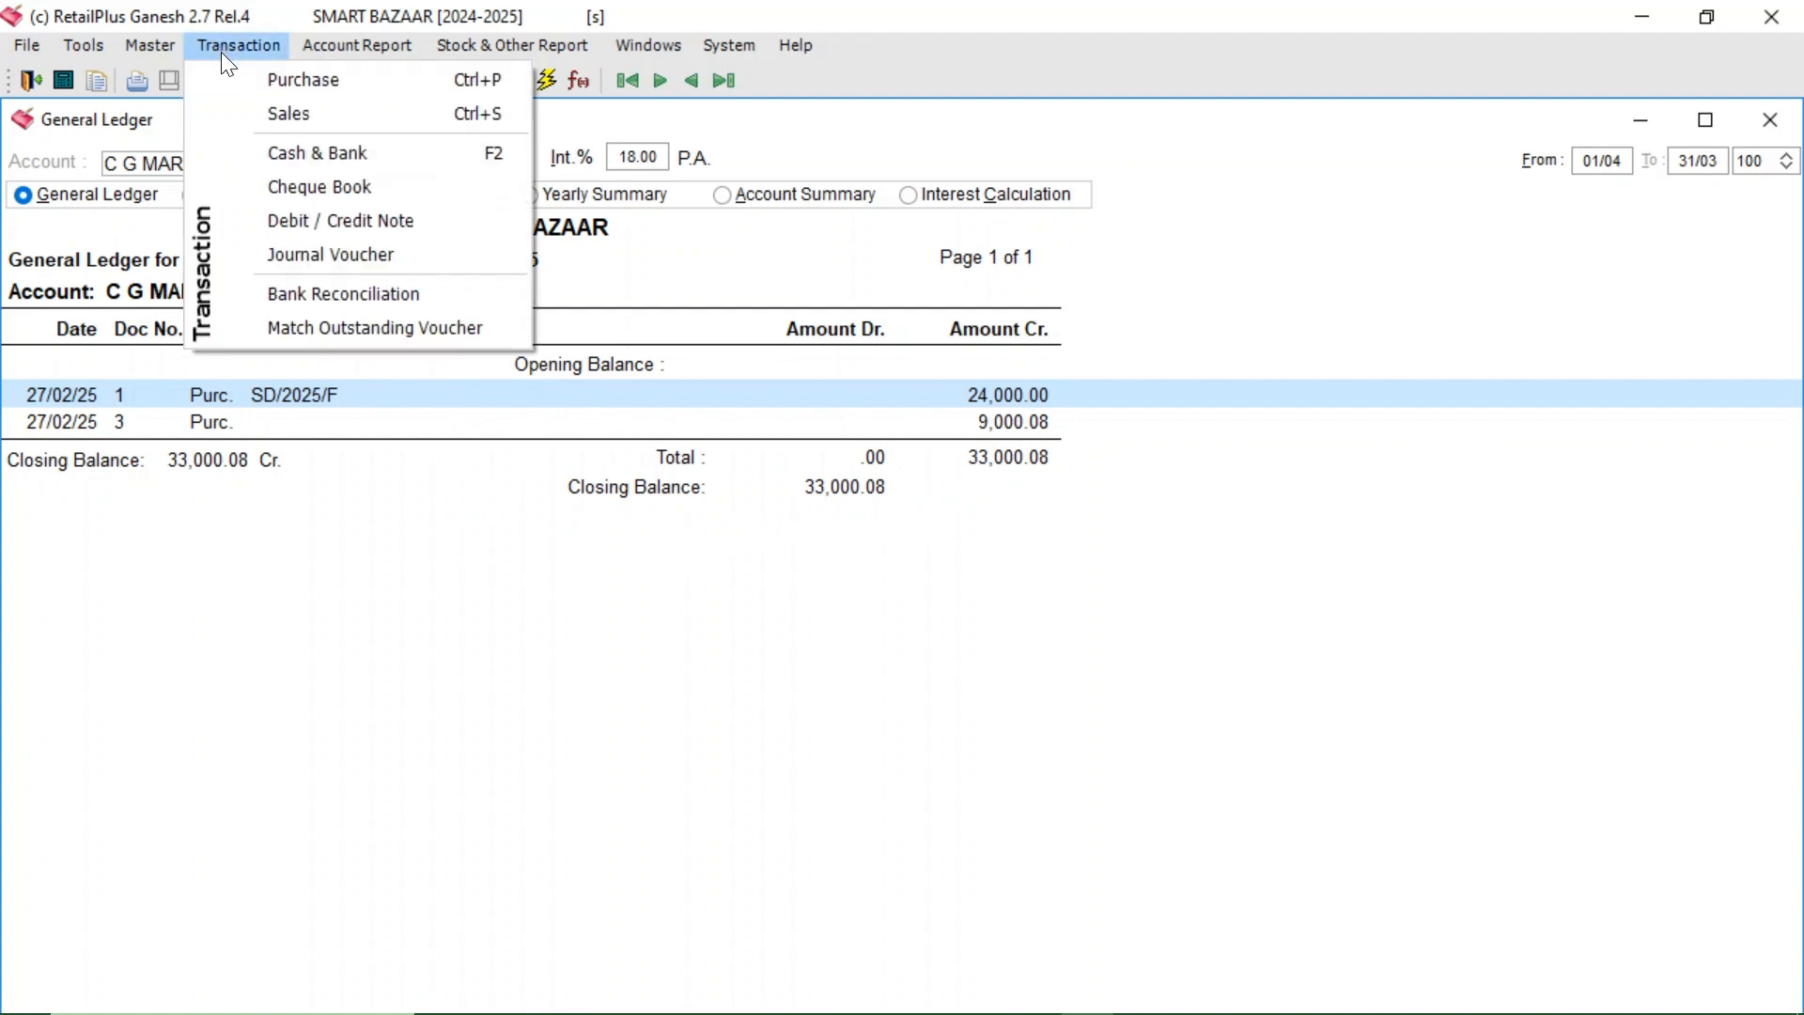
{"action": "left_click", "coordinate": [331, 153]}
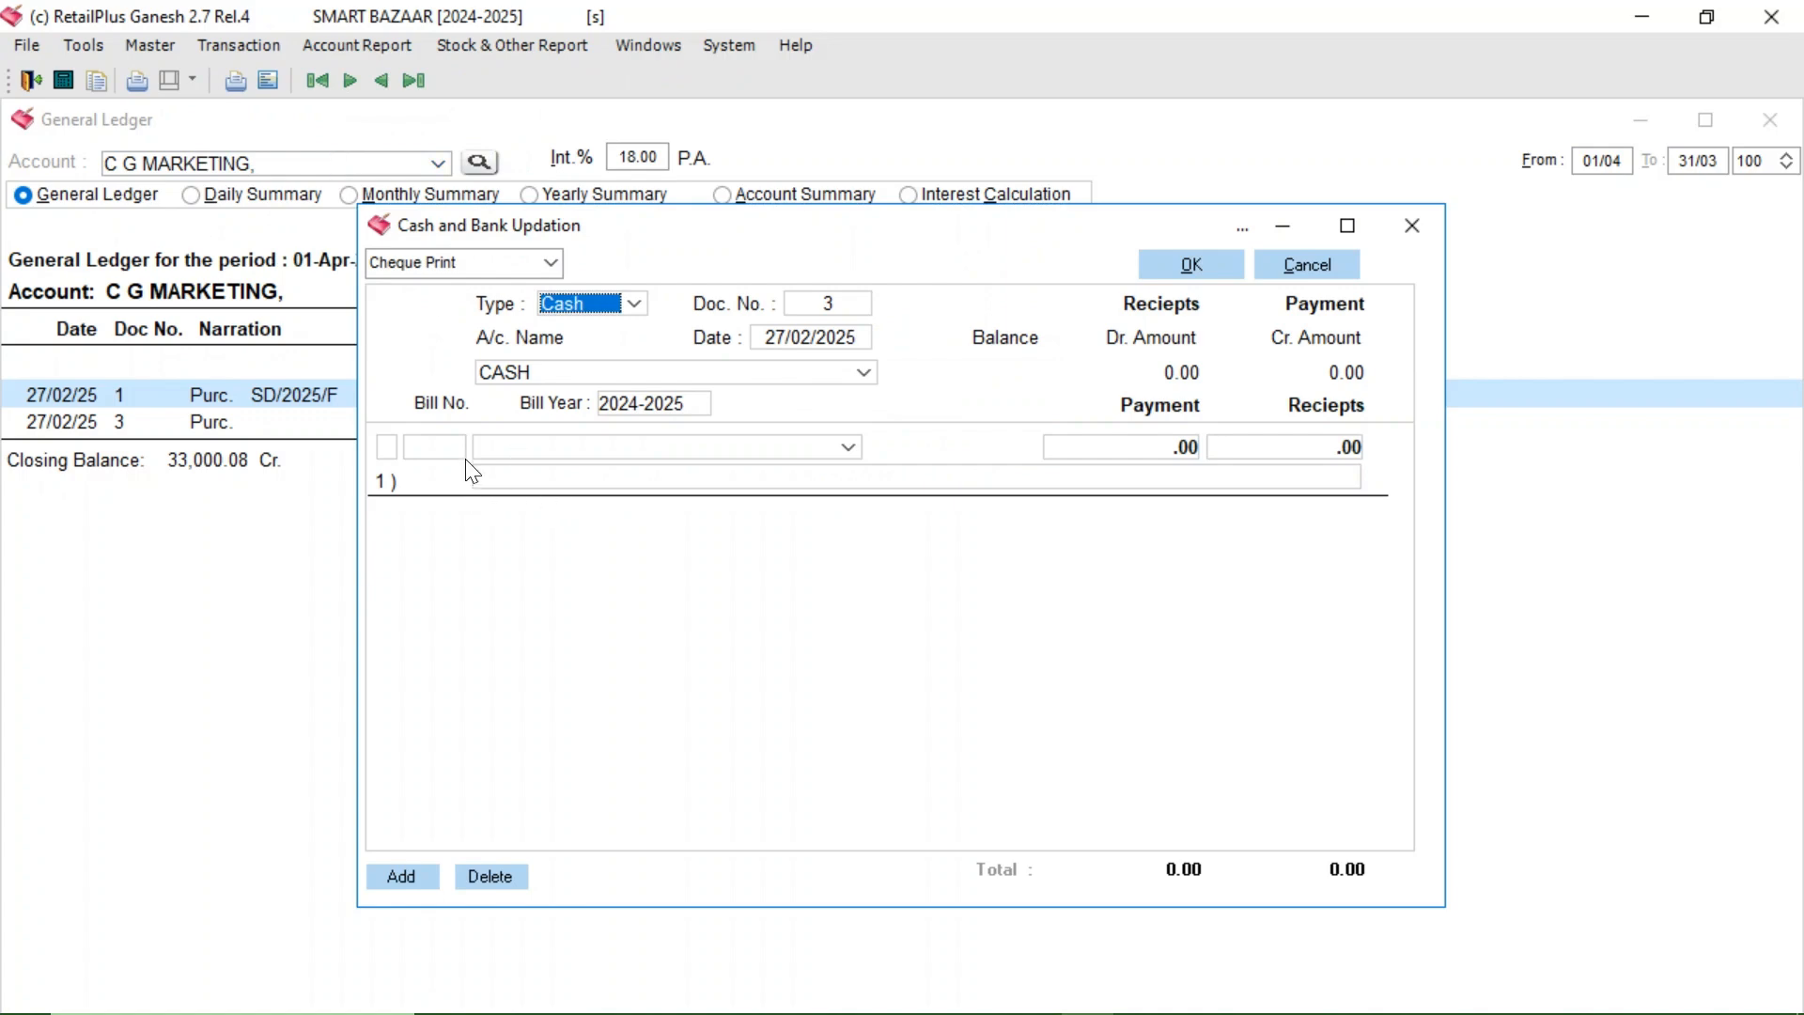
{"action": "left_click", "coordinate": [438, 453]}
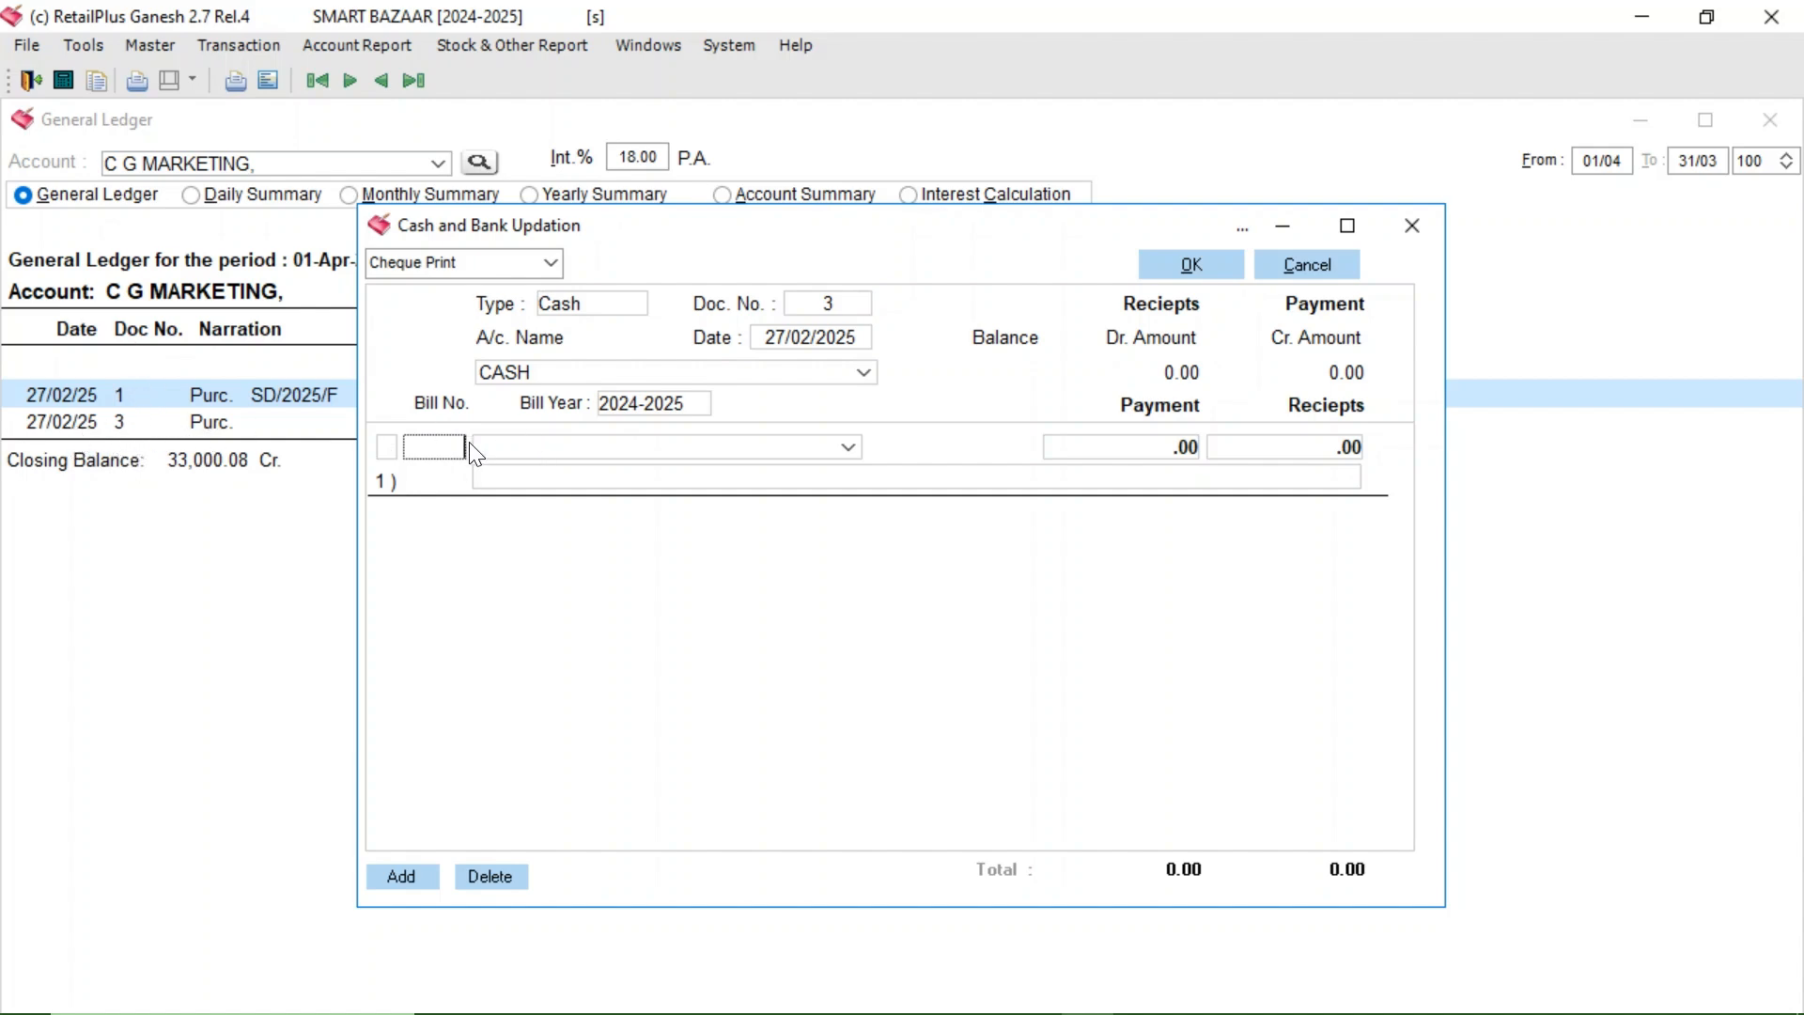
{"action": "type", "text": "3"}
{"action": "key", "text": "Return"}
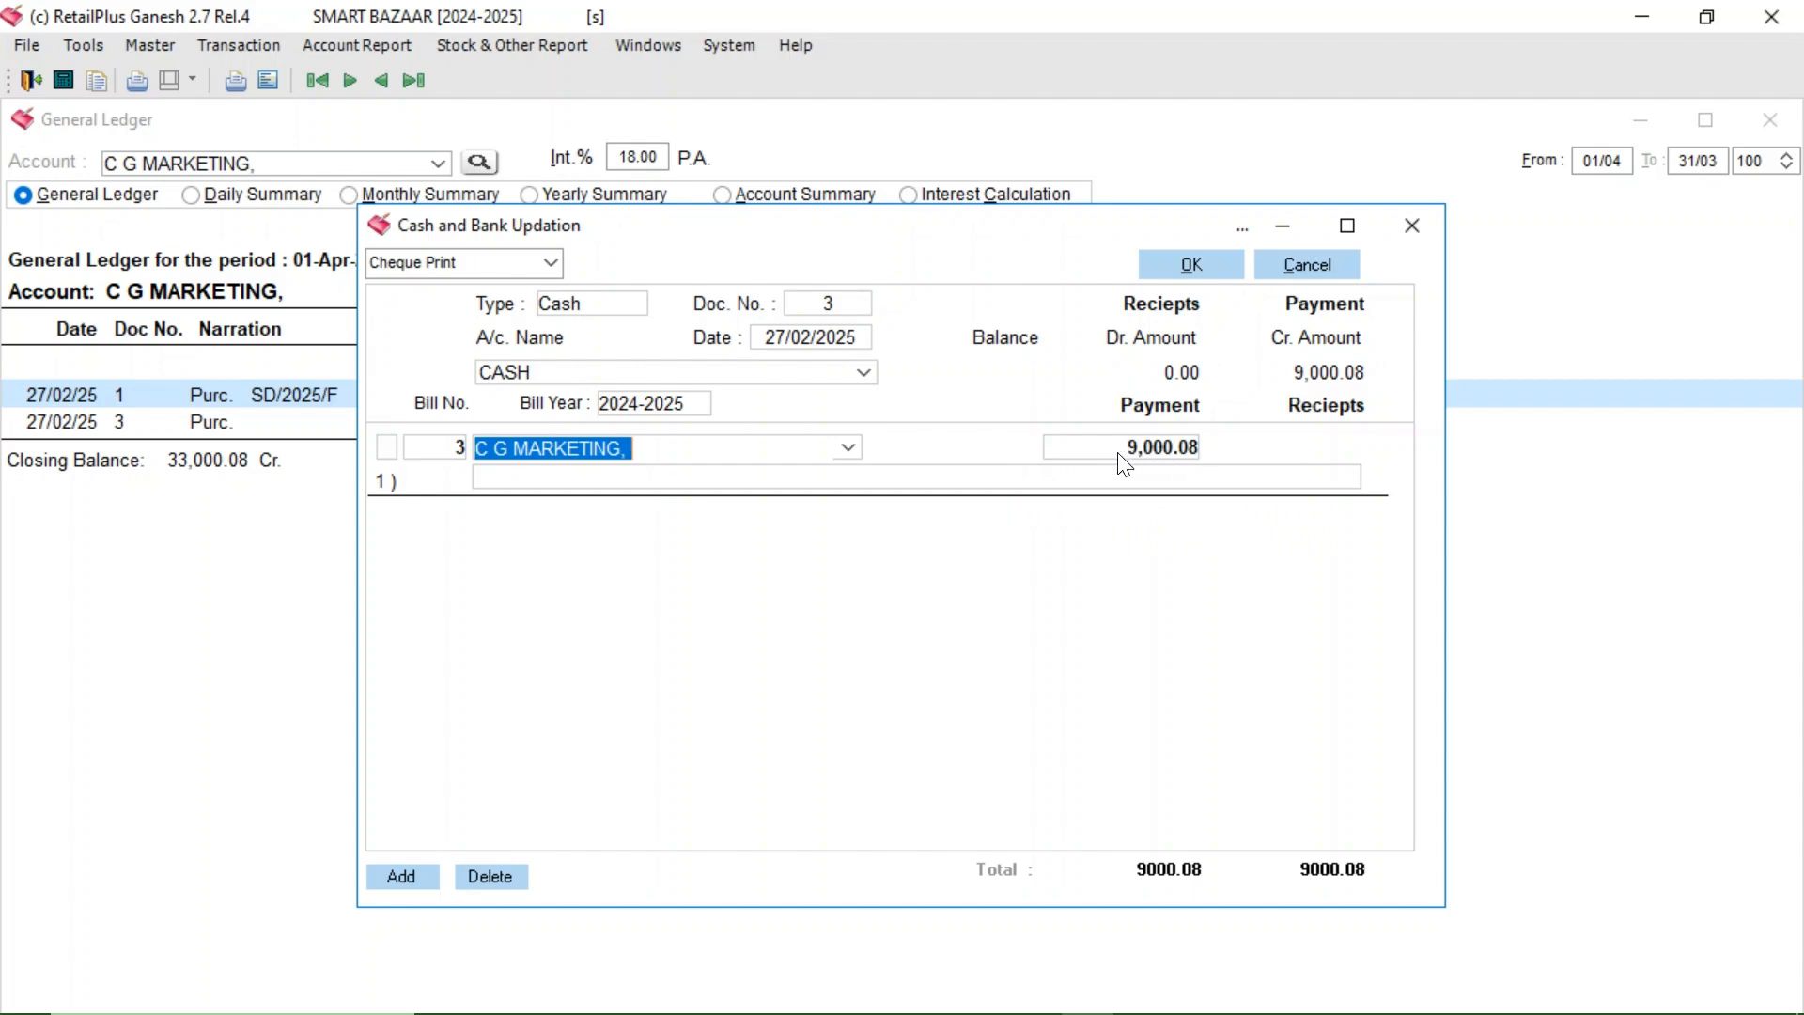
{"action": "left_click", "coordinate": [527, 479]}
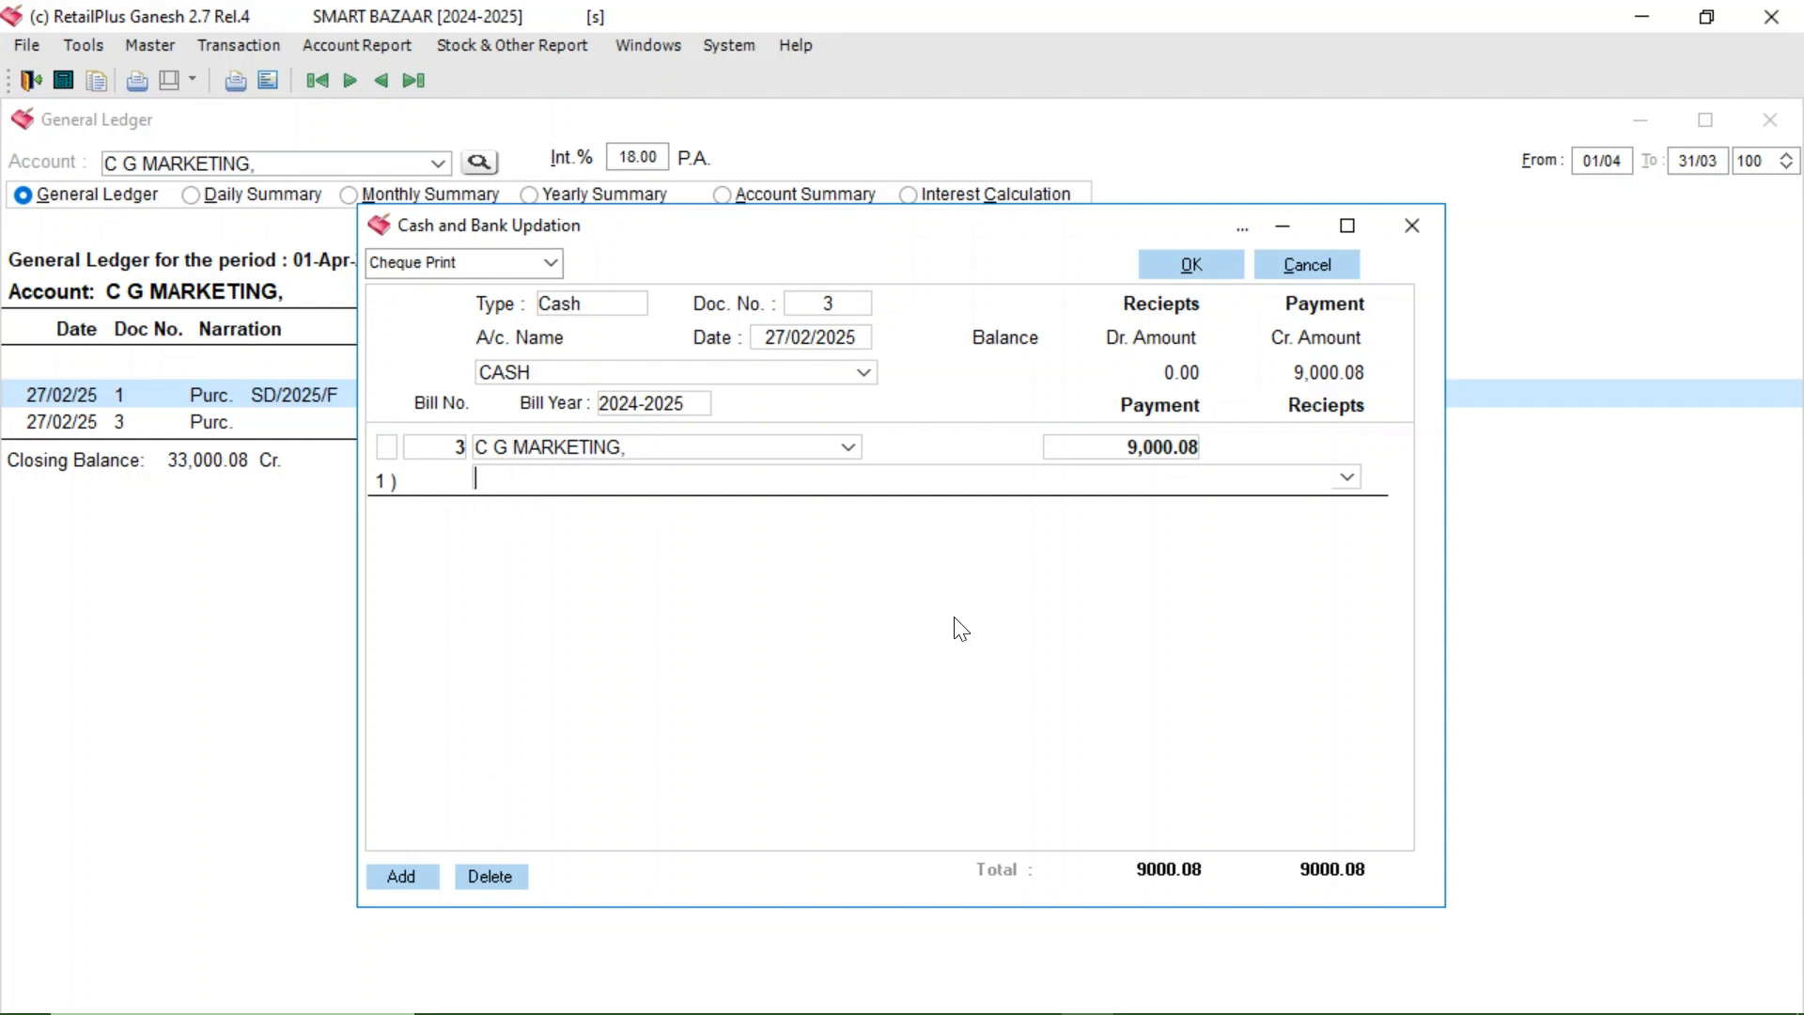
- Replace the bill line with a 20,000 C G MARKETING entry narrated CASH RECIVED, then save
{"action": "left_click", "coordinate": [495, 874]}
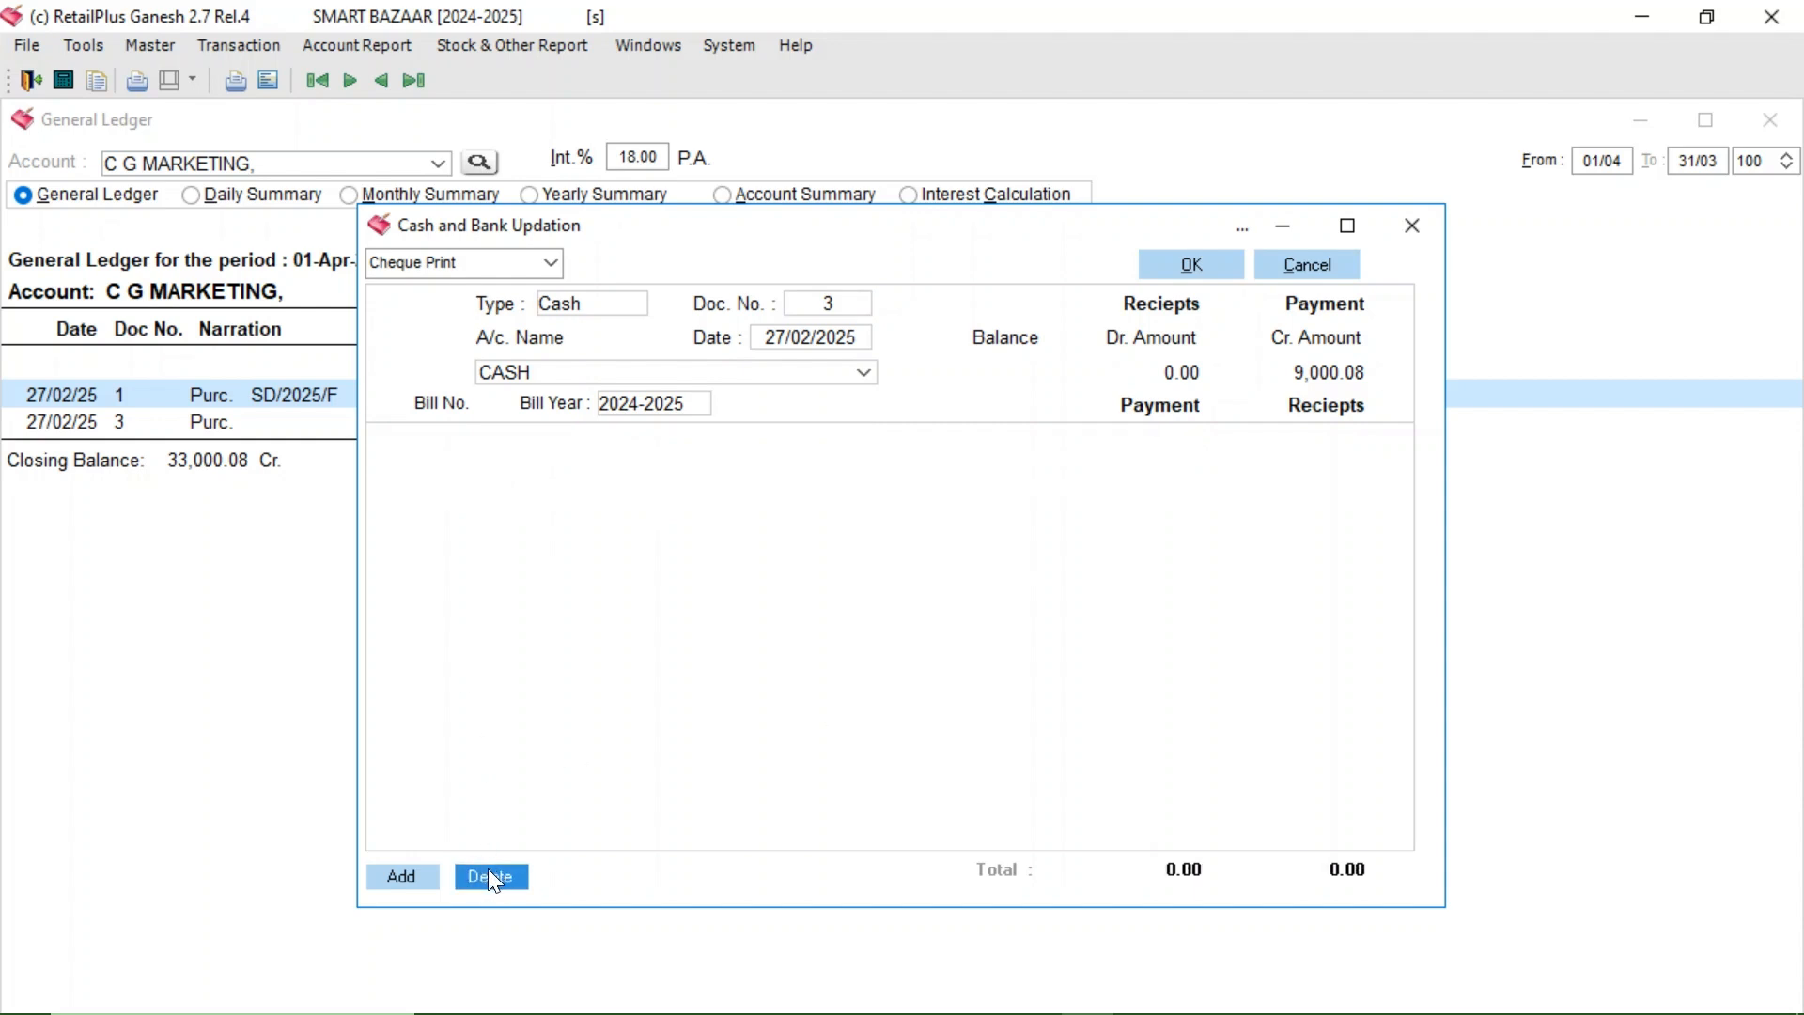
{"action": "left_click", "coordinate": [401, 880]}
{"action": "key", "text": "Tab"}
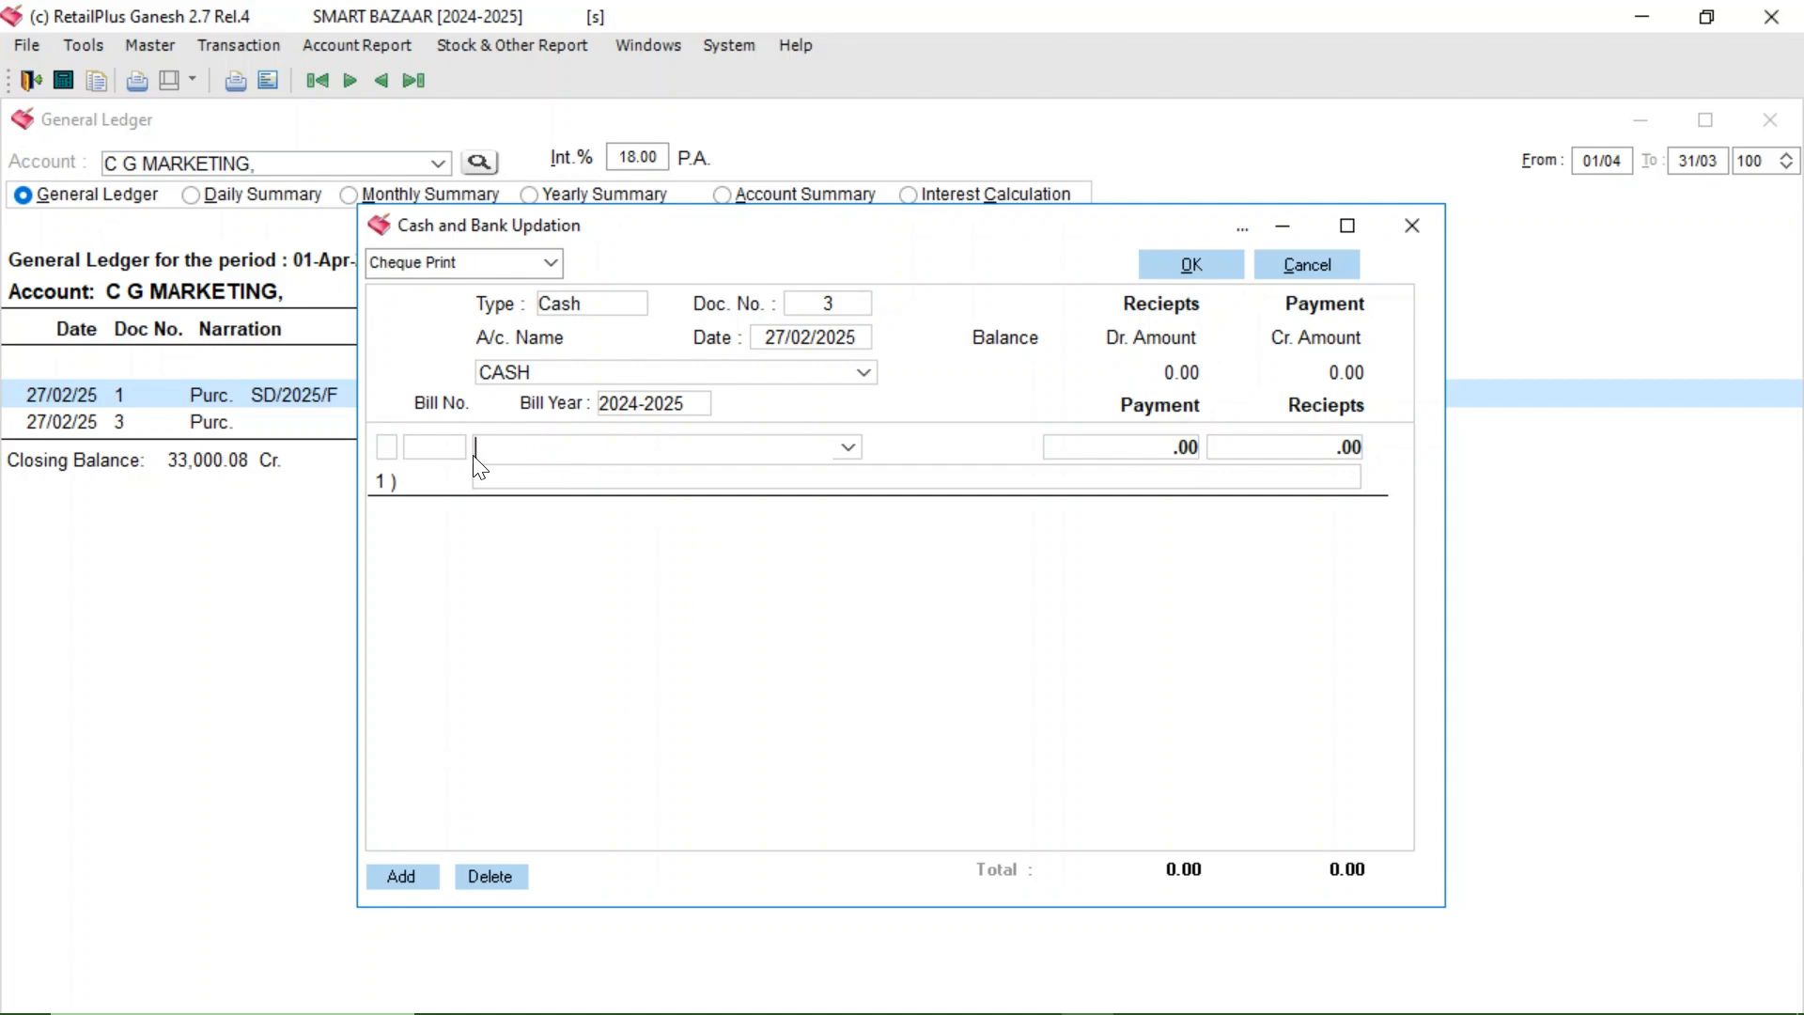
{"action": "type", "text": "C G MARKETING,"}
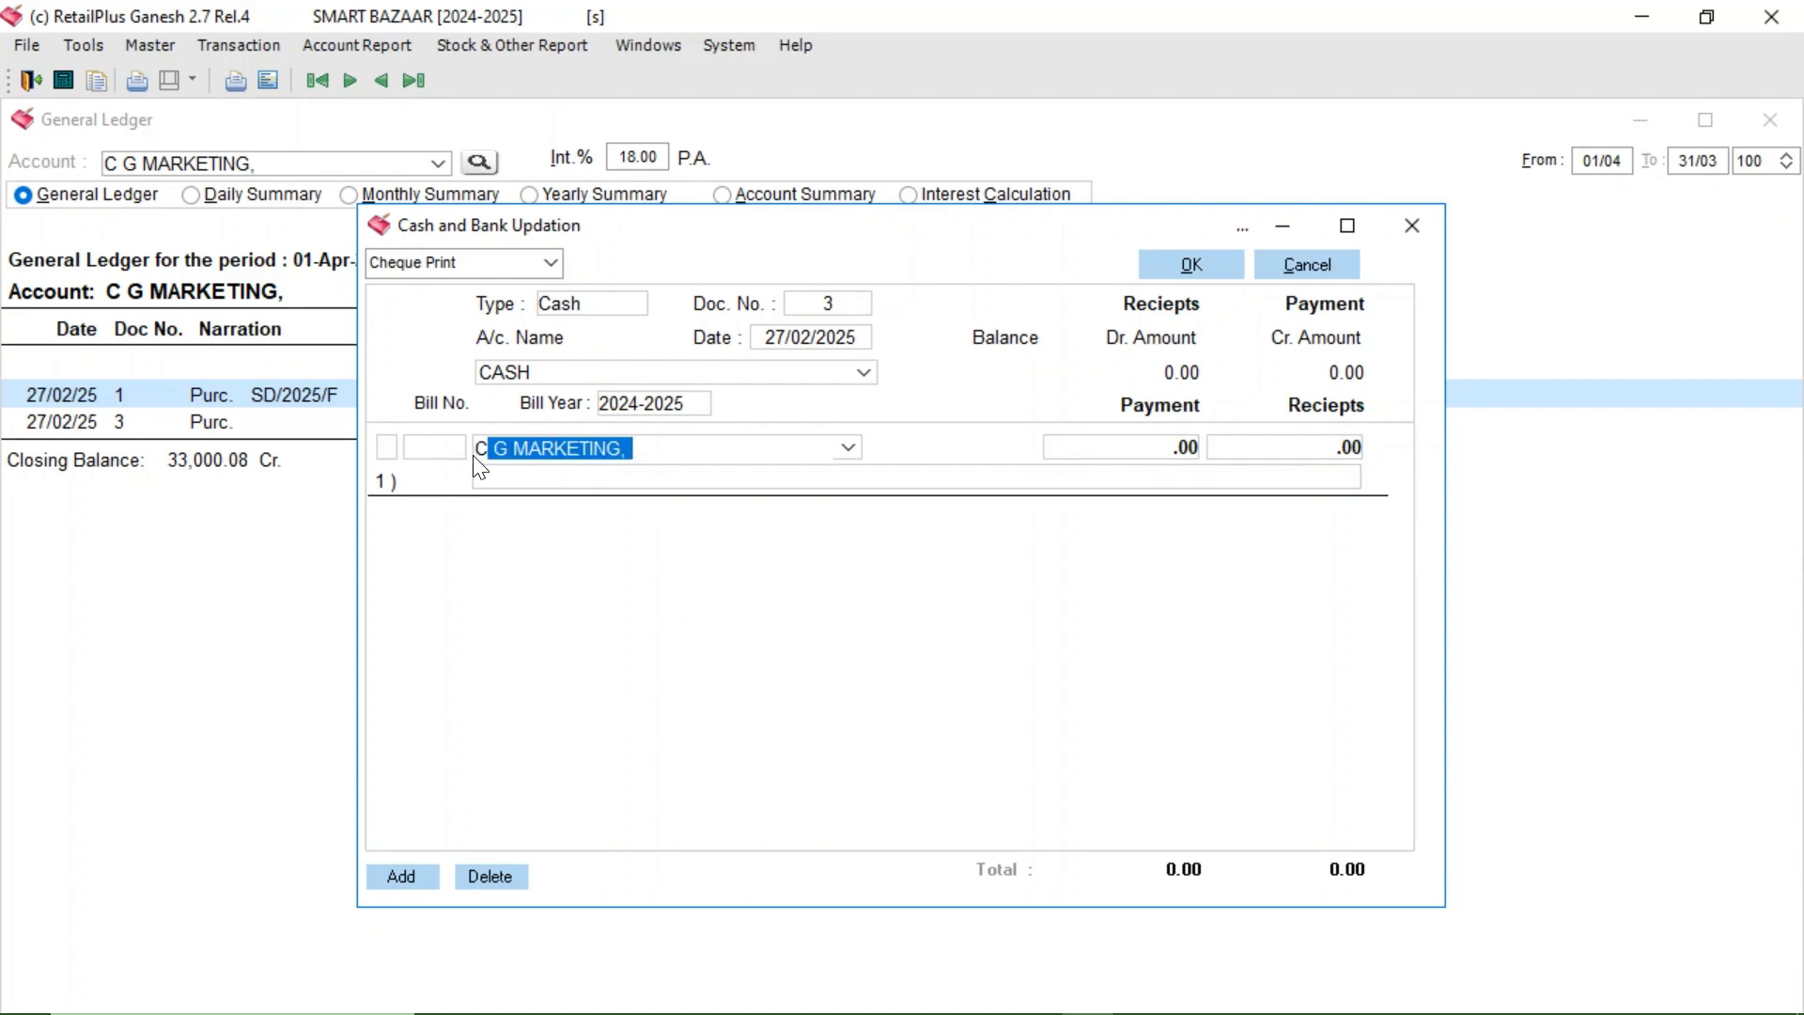
{"action": "key", "text": "Tab"}
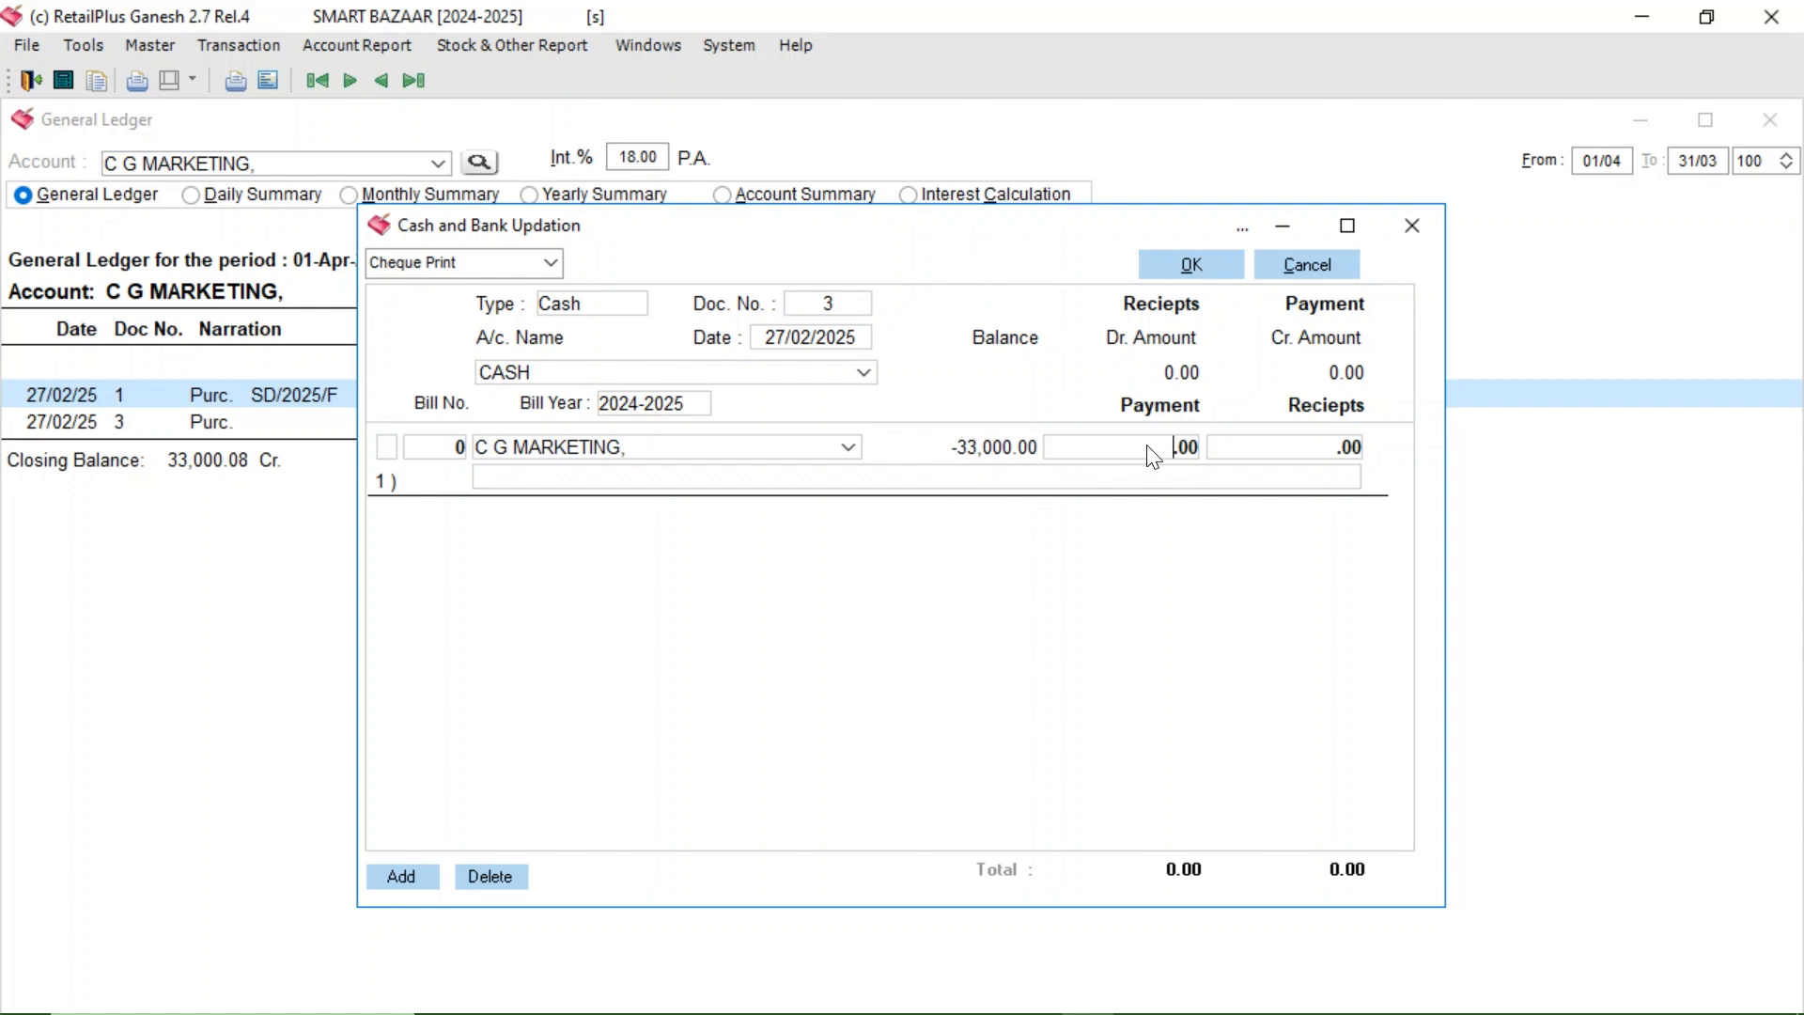
{"action": "type", "text": "20,000"}
{"action": "key", "text": "Return"}
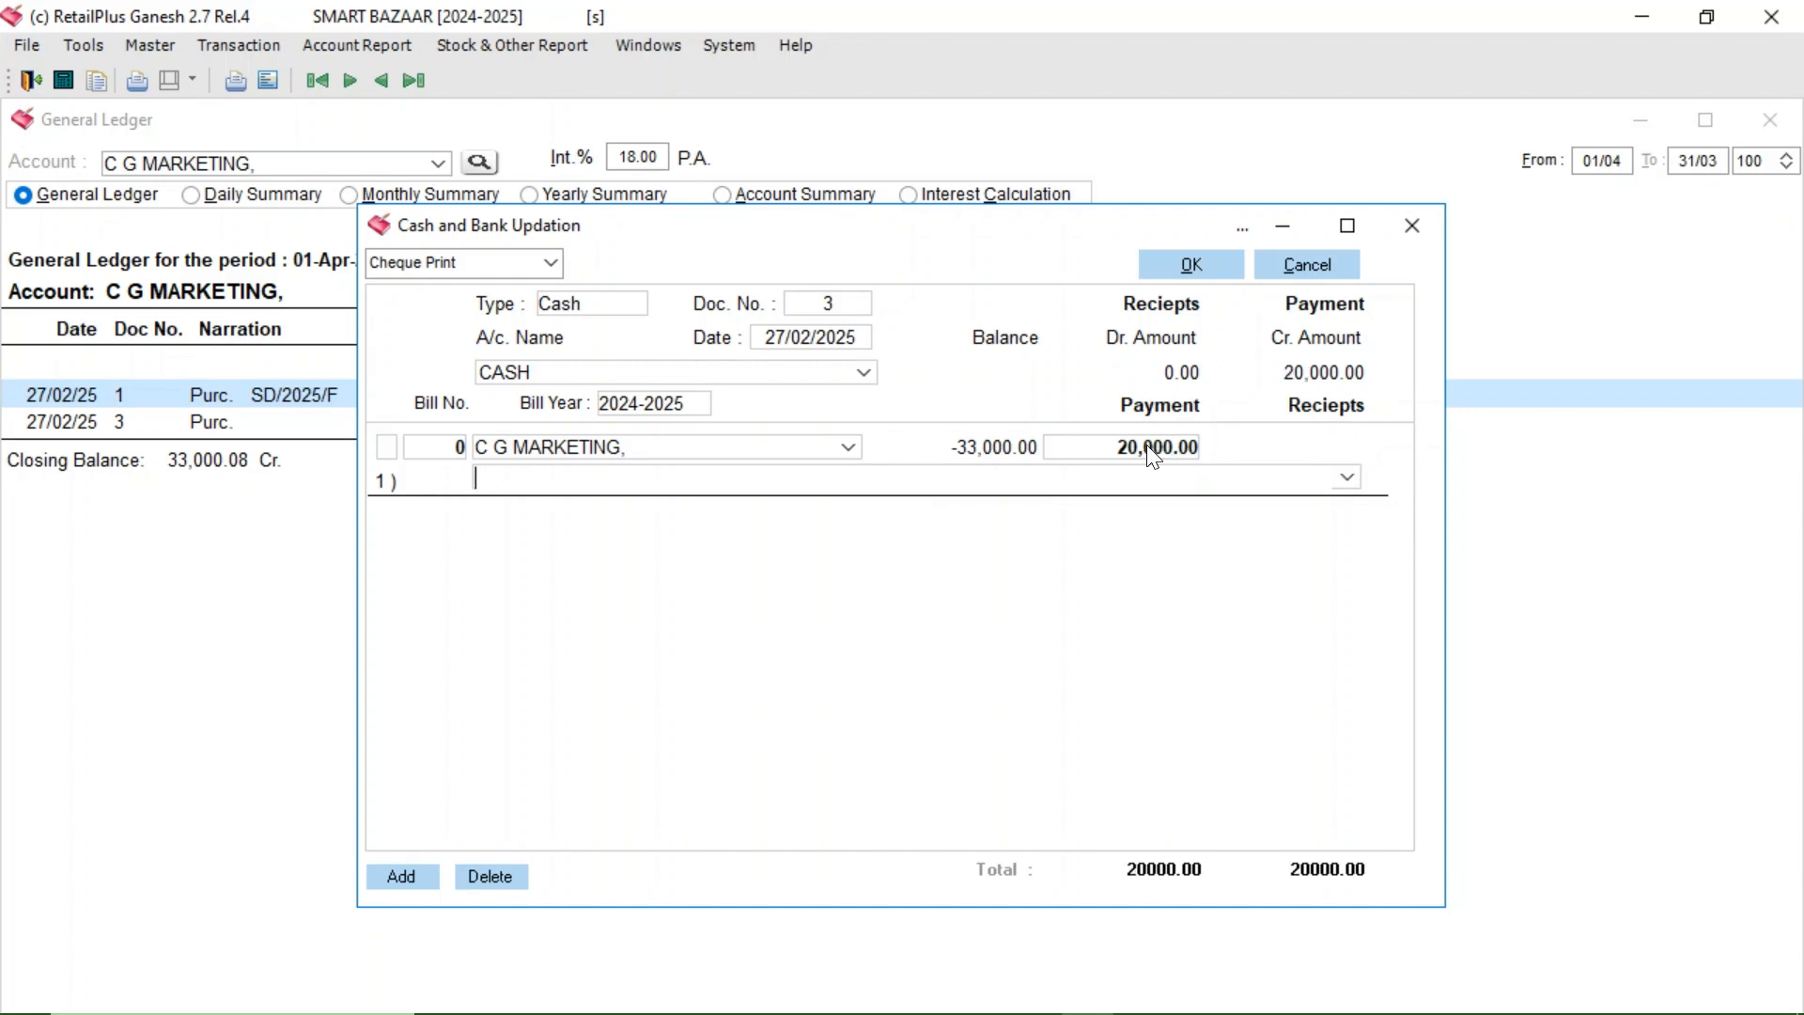
{"action": "type", "text": "CASH RECIVED"}
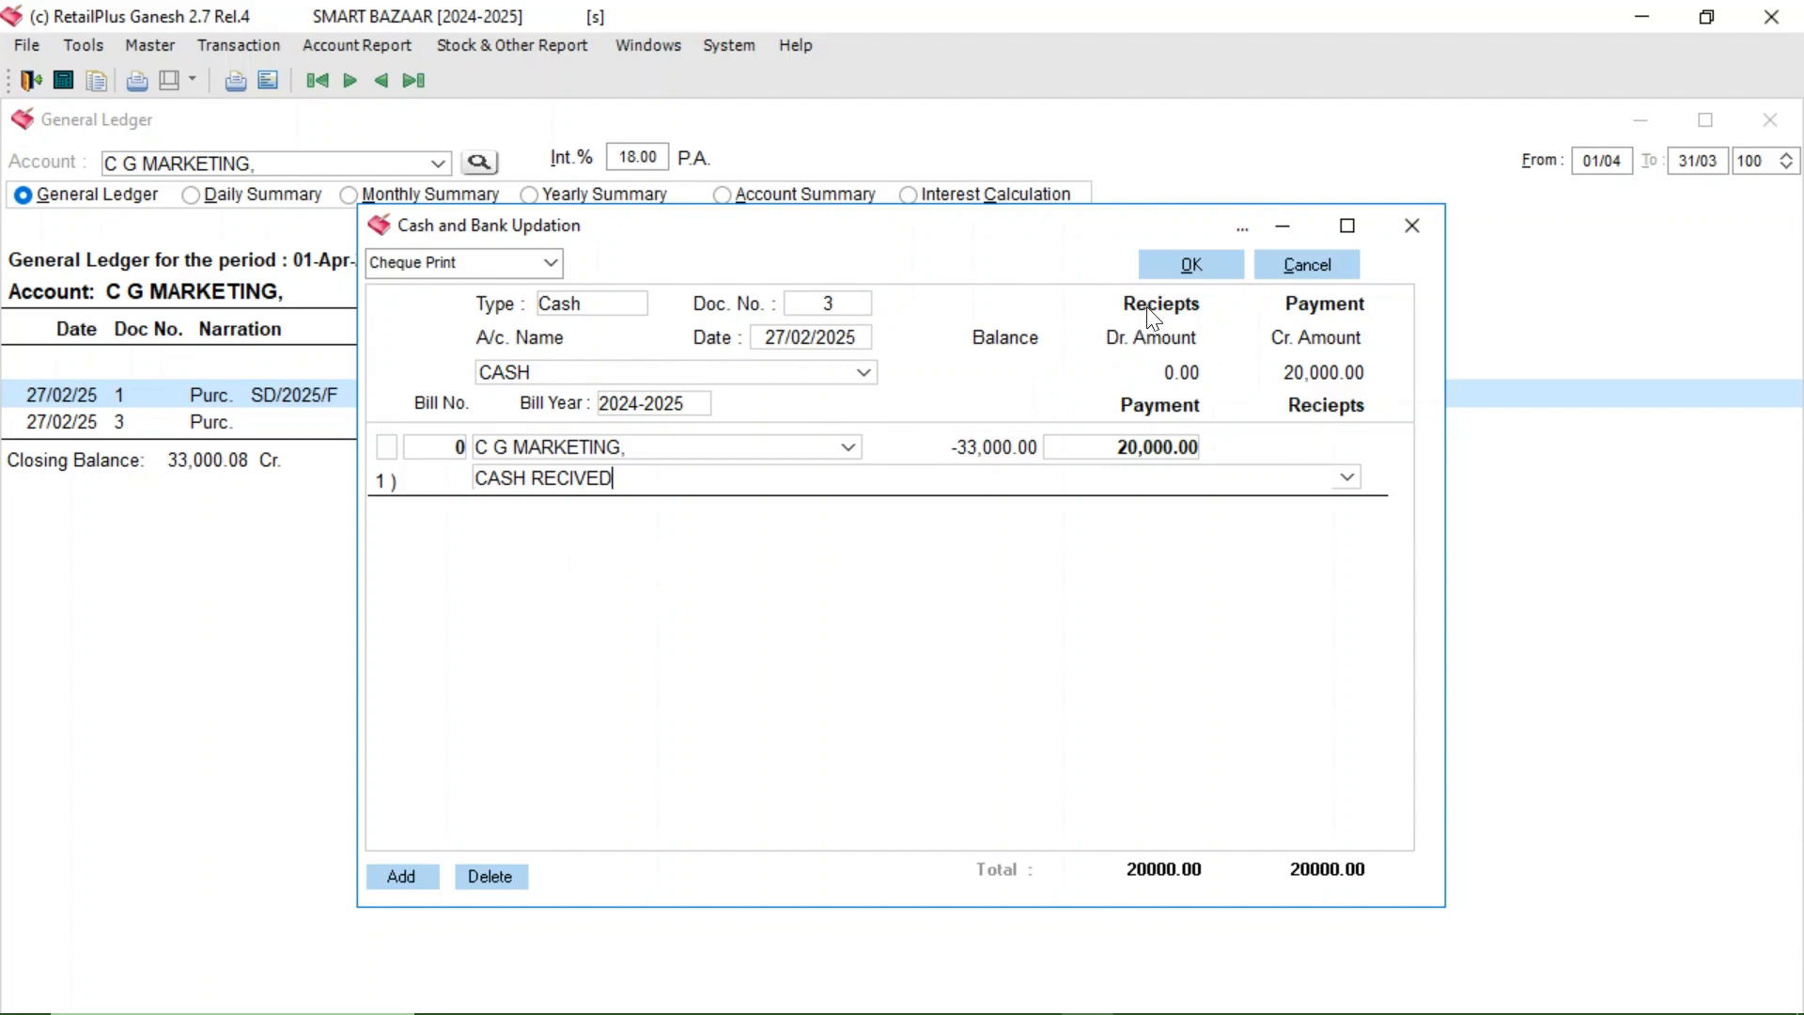
{"action": "left_click", "coordinate": [1163, 268]}
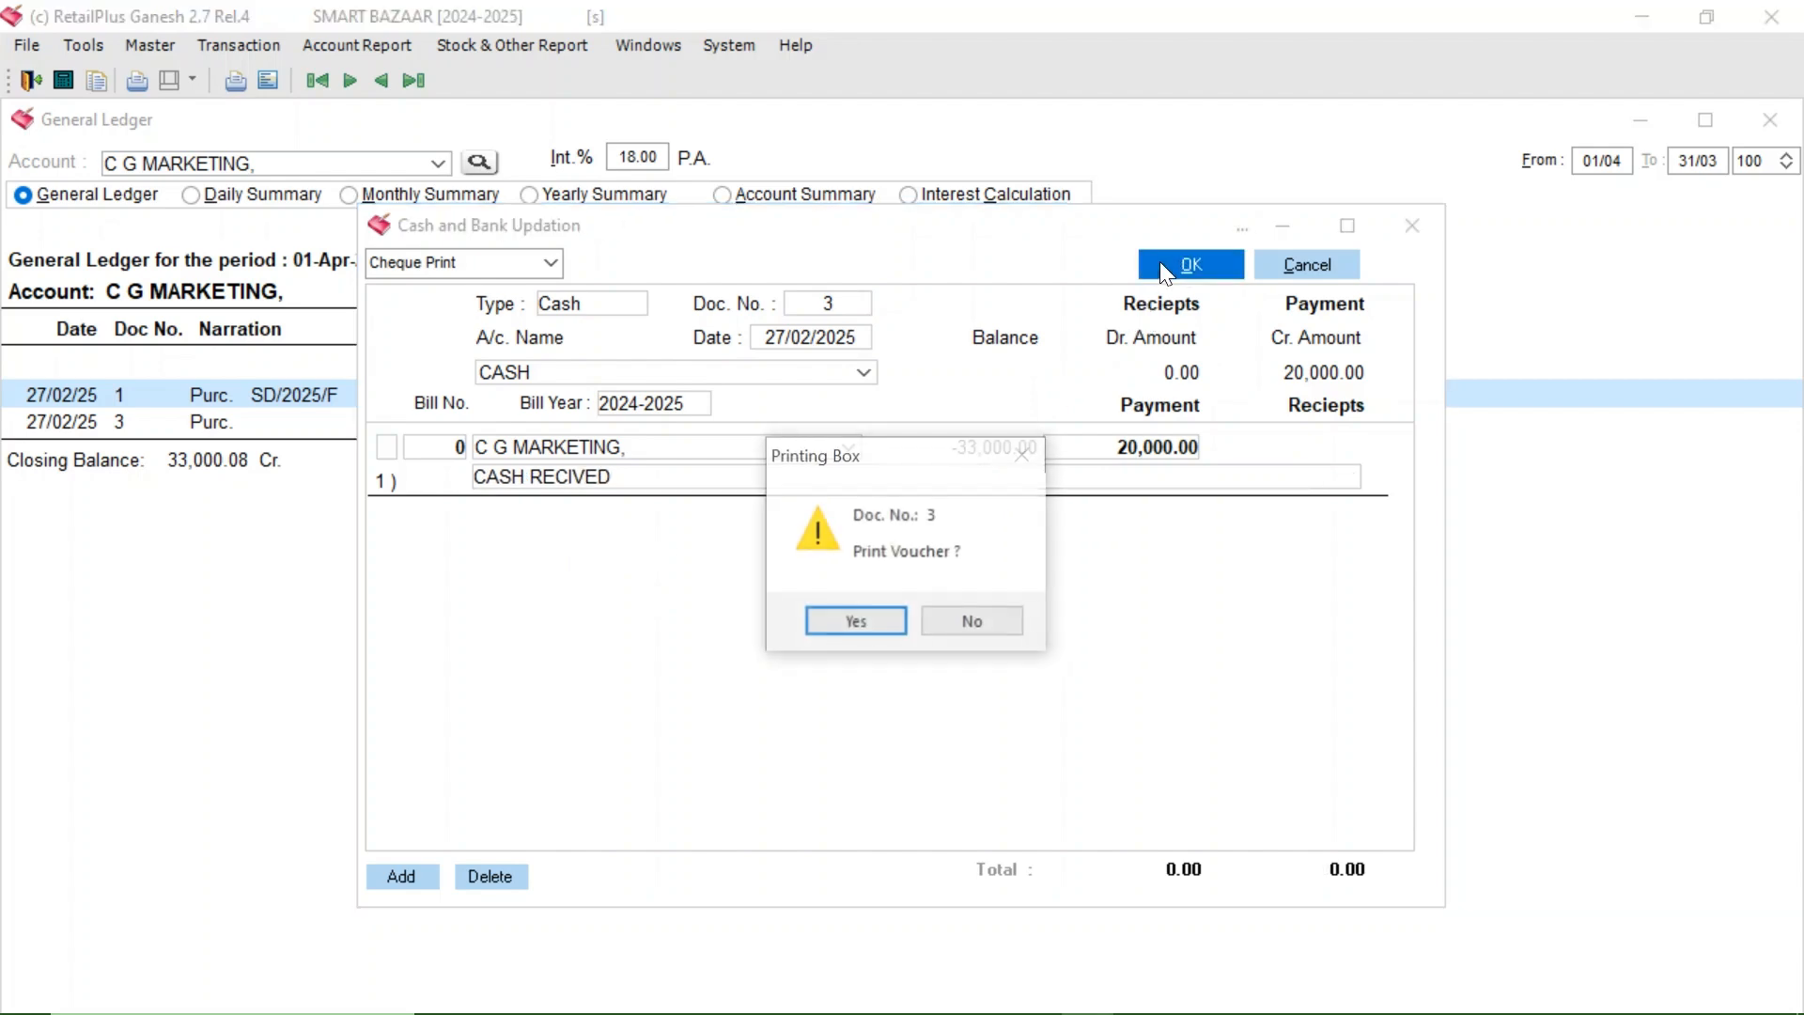
- Skip printing, close the voucher form, and refresh the C G MARKETING ledger
{"action": "left_click", "coordinate": [944, 634]}
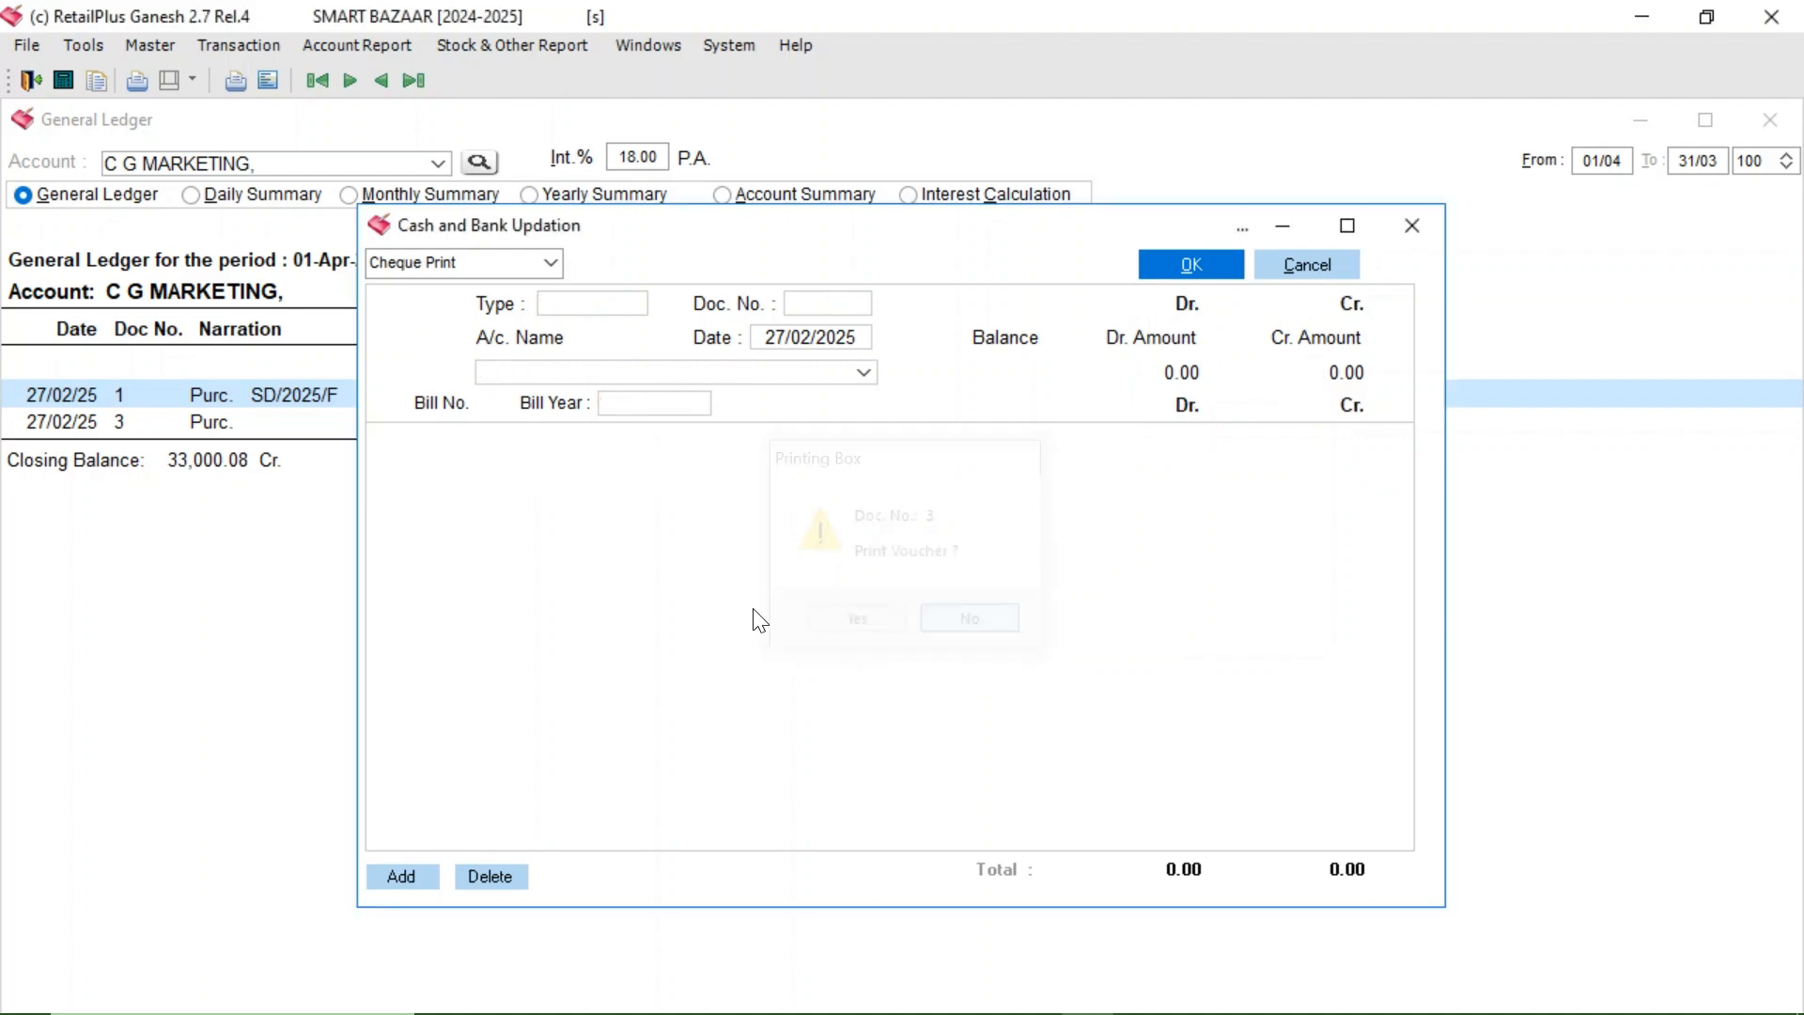
{"action": "key", "text": "Escape"}
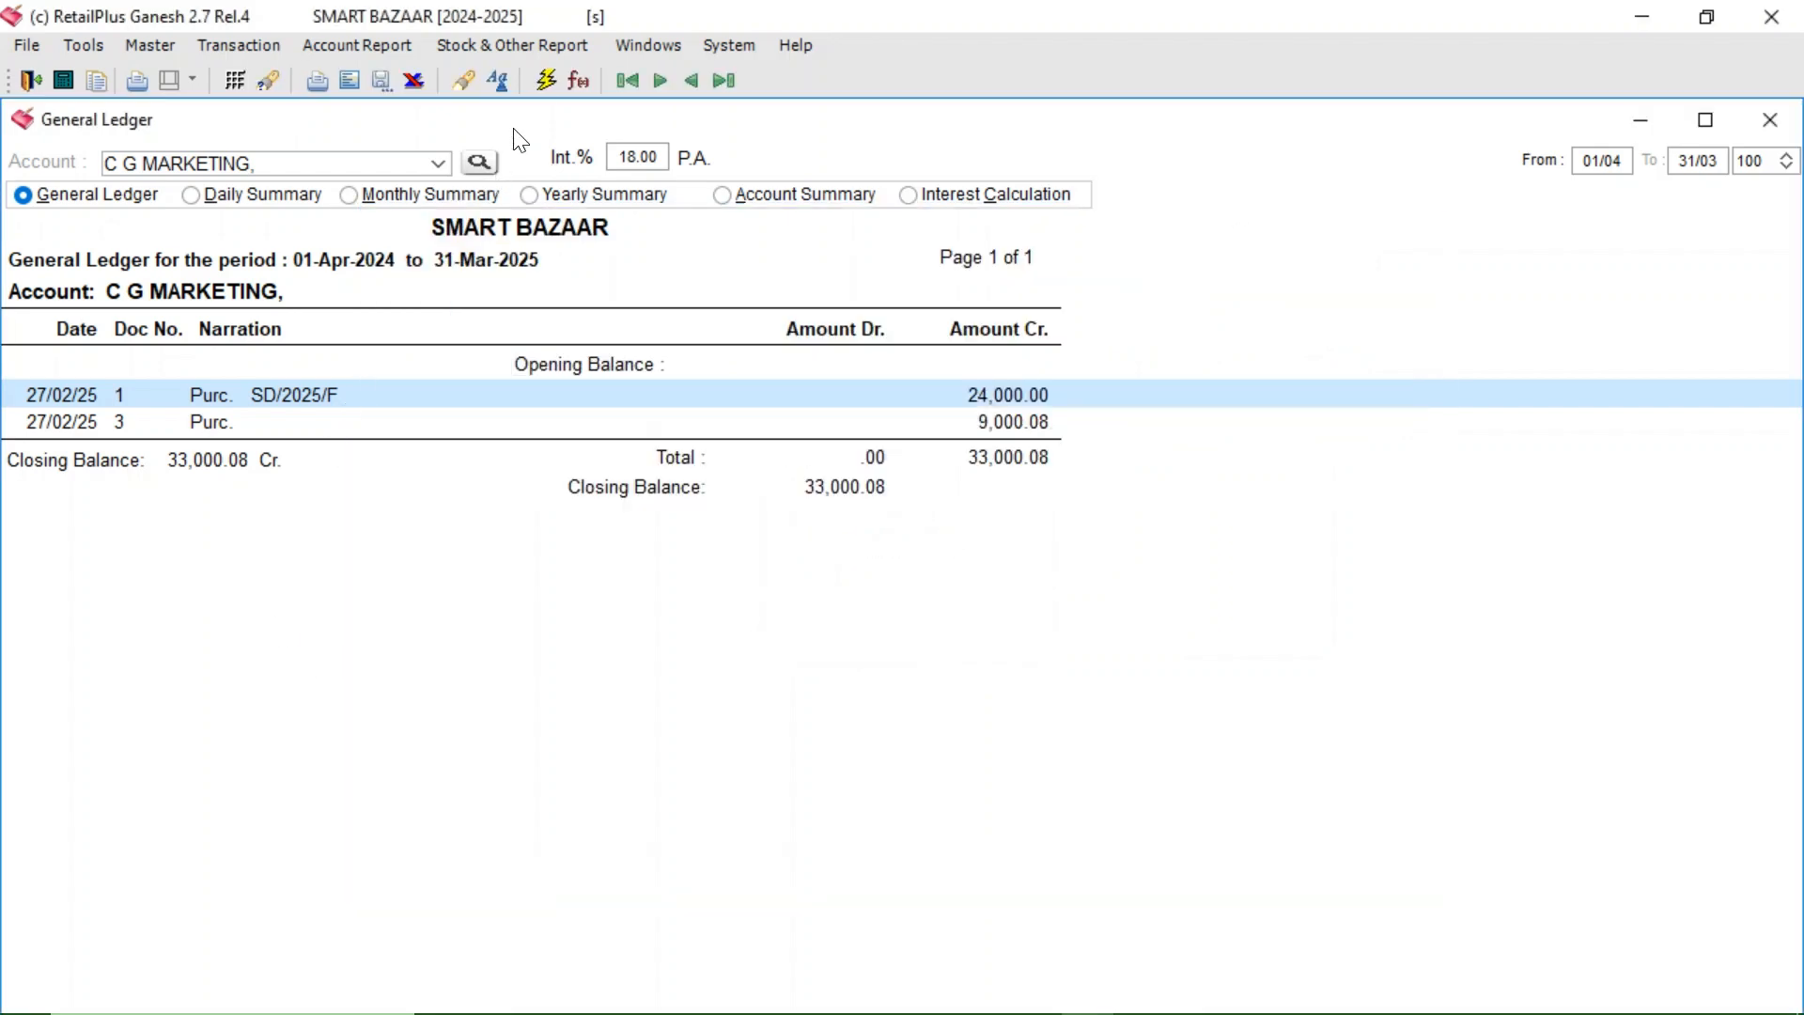
{"action": "left_click", "coordinate": [550, 78]}
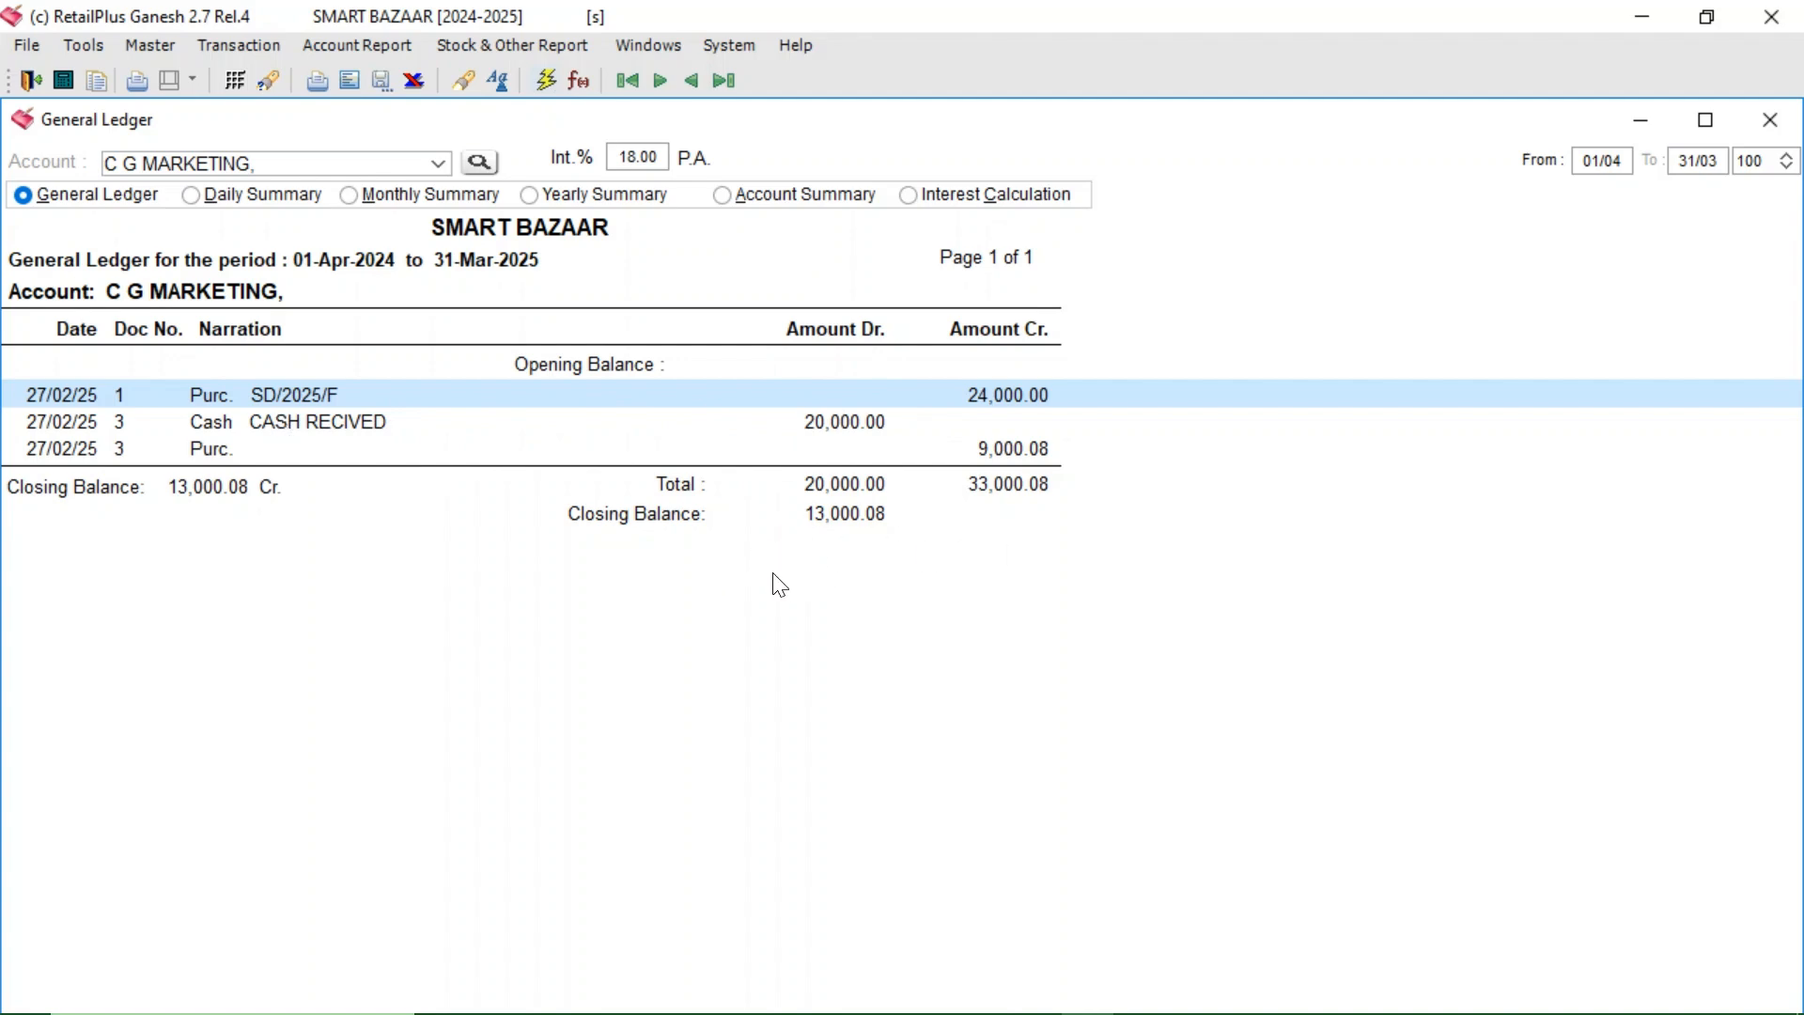
{"action": "key", "text": "Escape"}
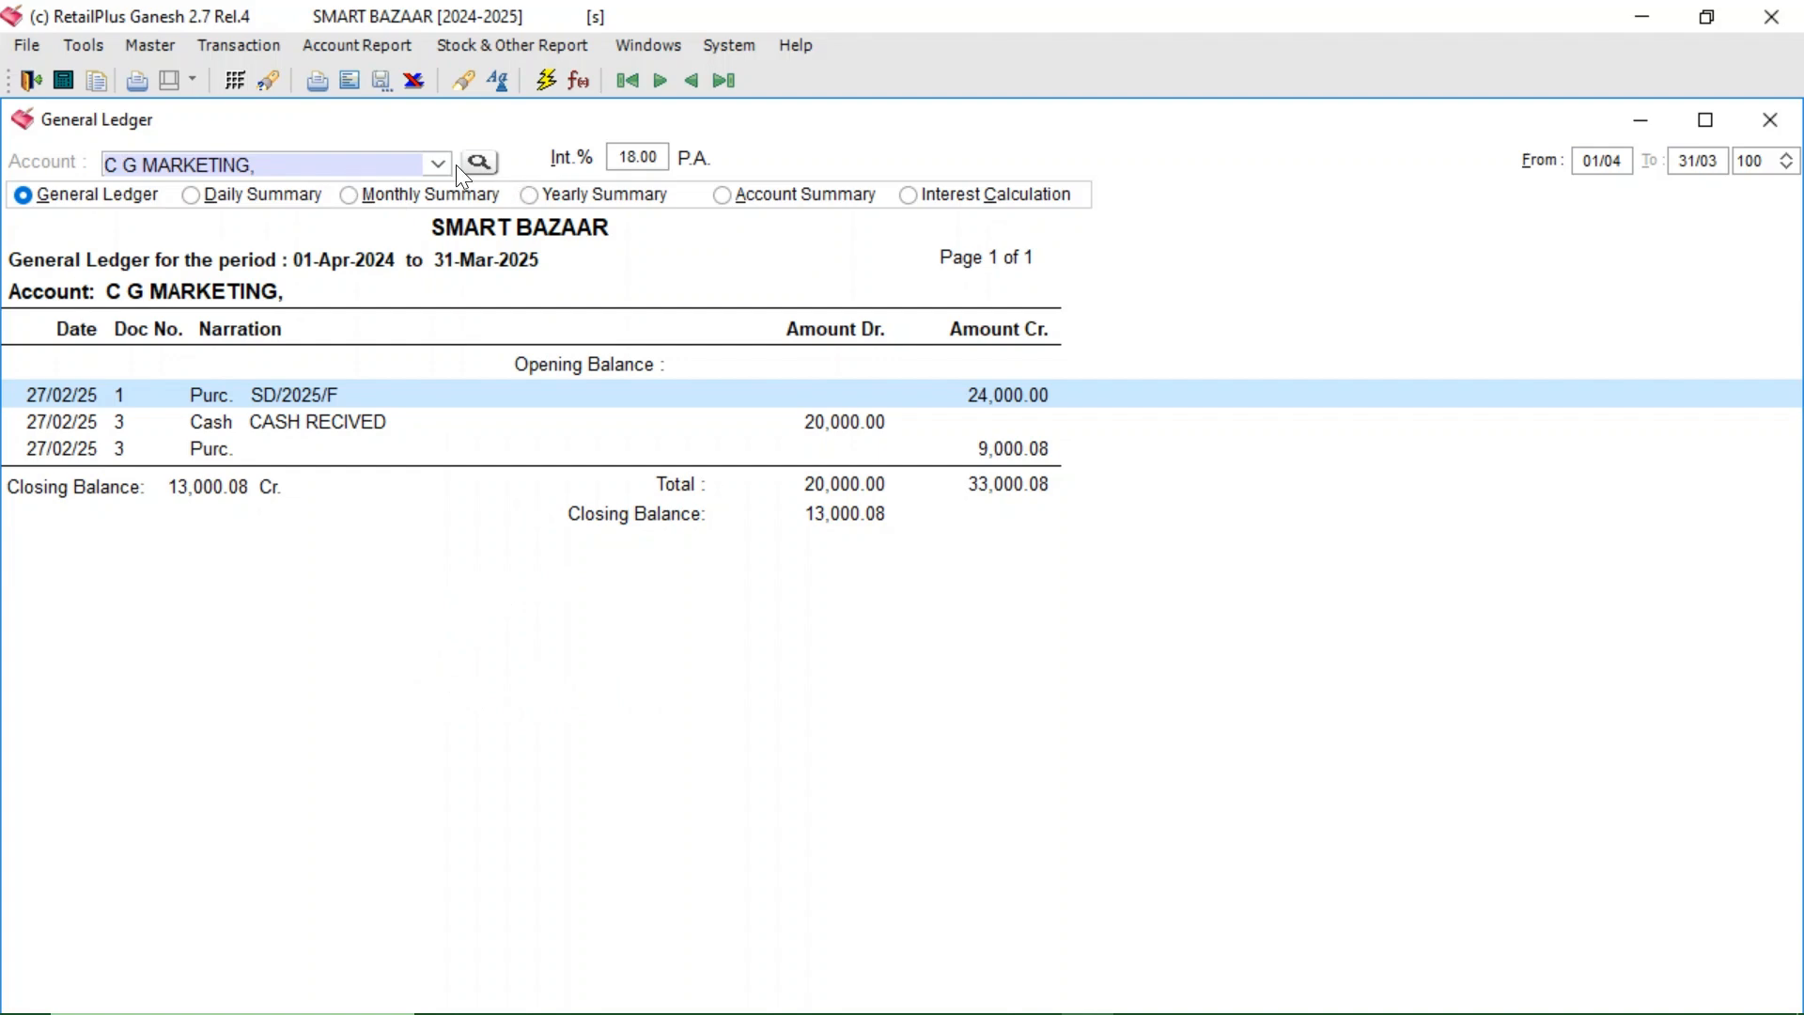
- Replace the ledger account with the customer's account and load its ledger
{"action": "left_click", "coordinate": [321, 169]}
{"action": "key", "text": "BackSpace"}
{"action": "key", "text": "BackSpace"}
{"action": "key", "text": "BackSpace"}
{"action": "key", "text": "BackSpace"}
{"action": "key", "text": "BackSpace"}
{"action": "key", "text": "BackSpace"}
{"action": "key", "text": "BackSpace"}
{"action": "key", "text": "BackSpace"}
{"action": "key", "text": "BackSpace"}
{"action": "key", "text": "BackSpace"}
{"action": "key", "text": "BackSpace"}
{"action": "key", "text": "BackSpace"}
{"action": "key", "text": "BackSpace"}
{"action": "key", "text": "BackSpace"}
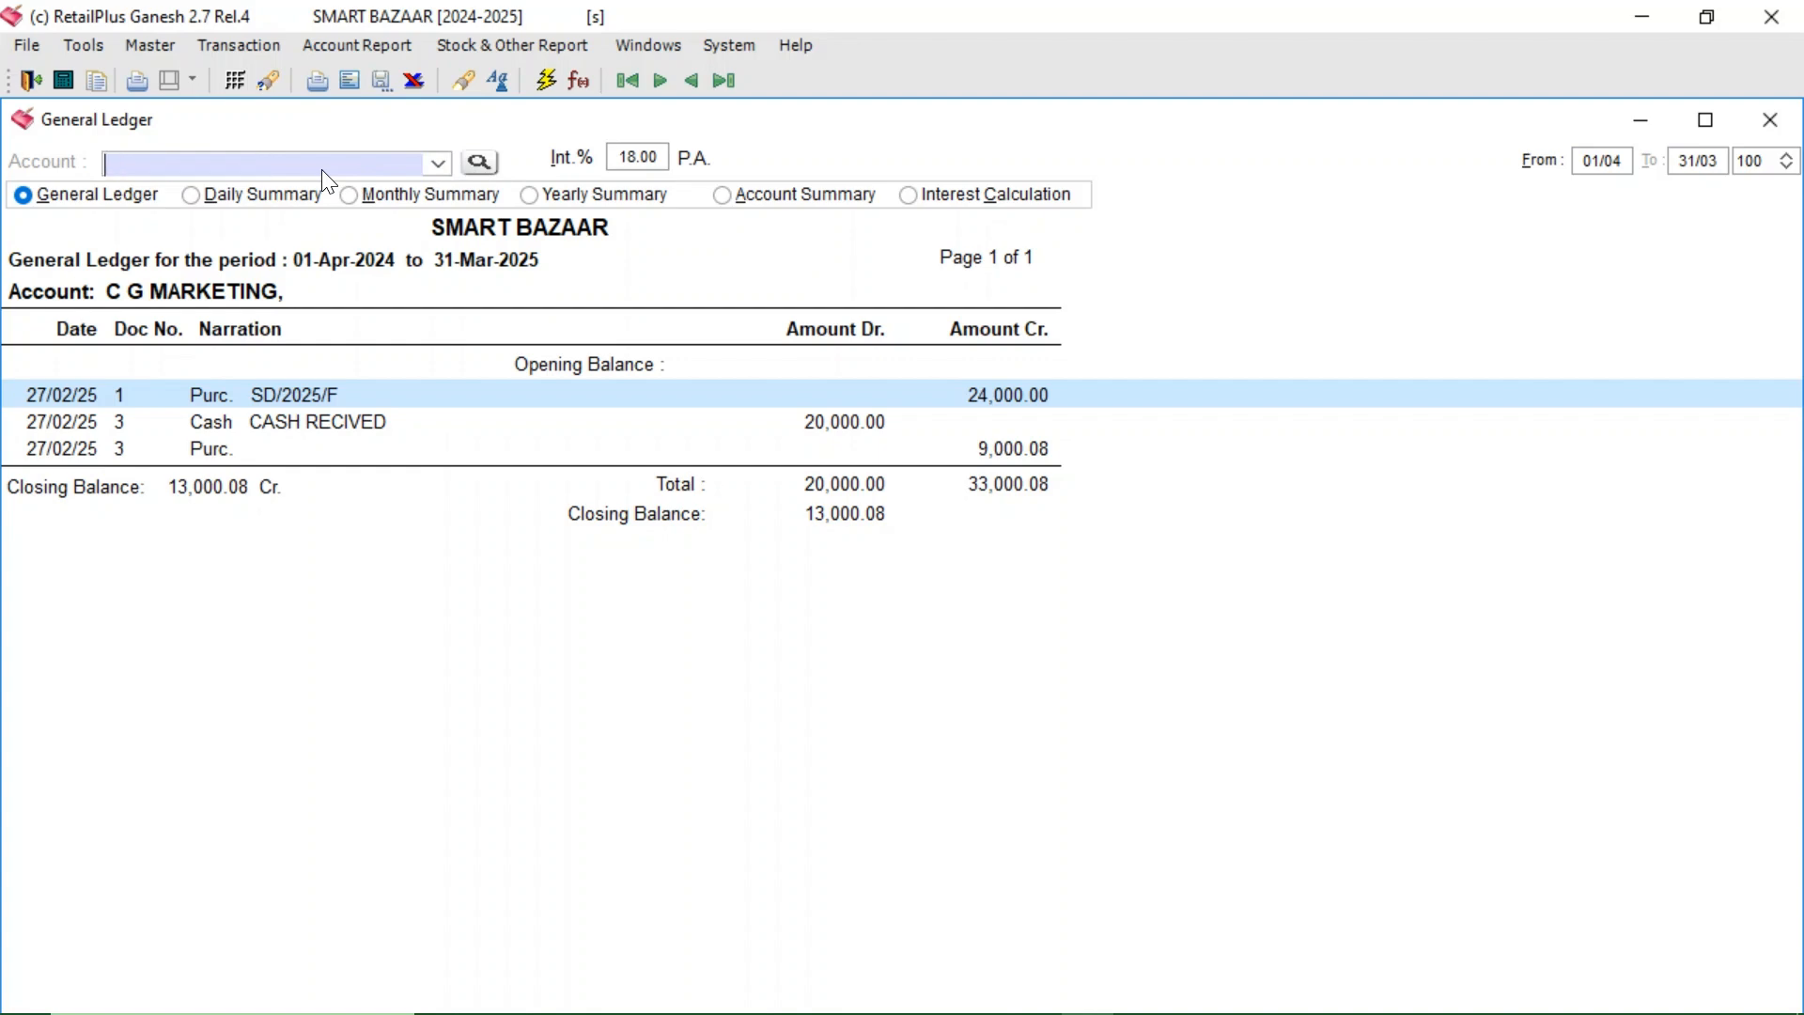
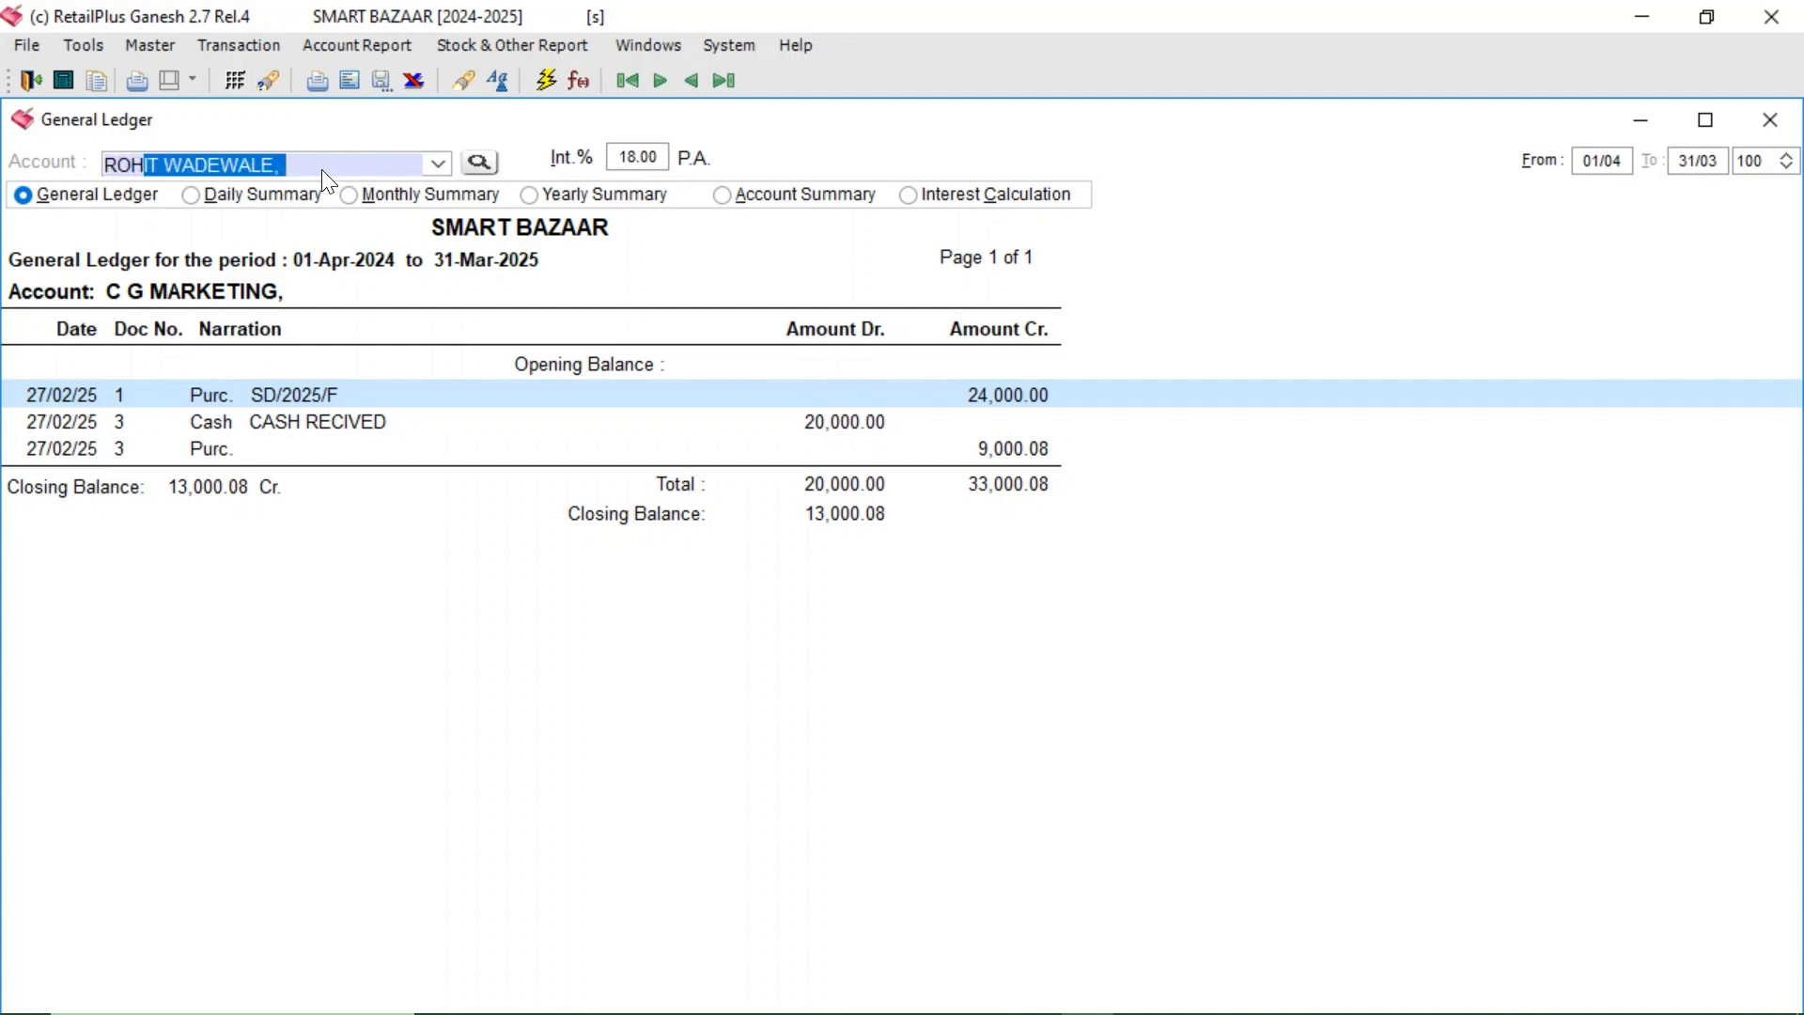
{"action": "key", "text": "End"}
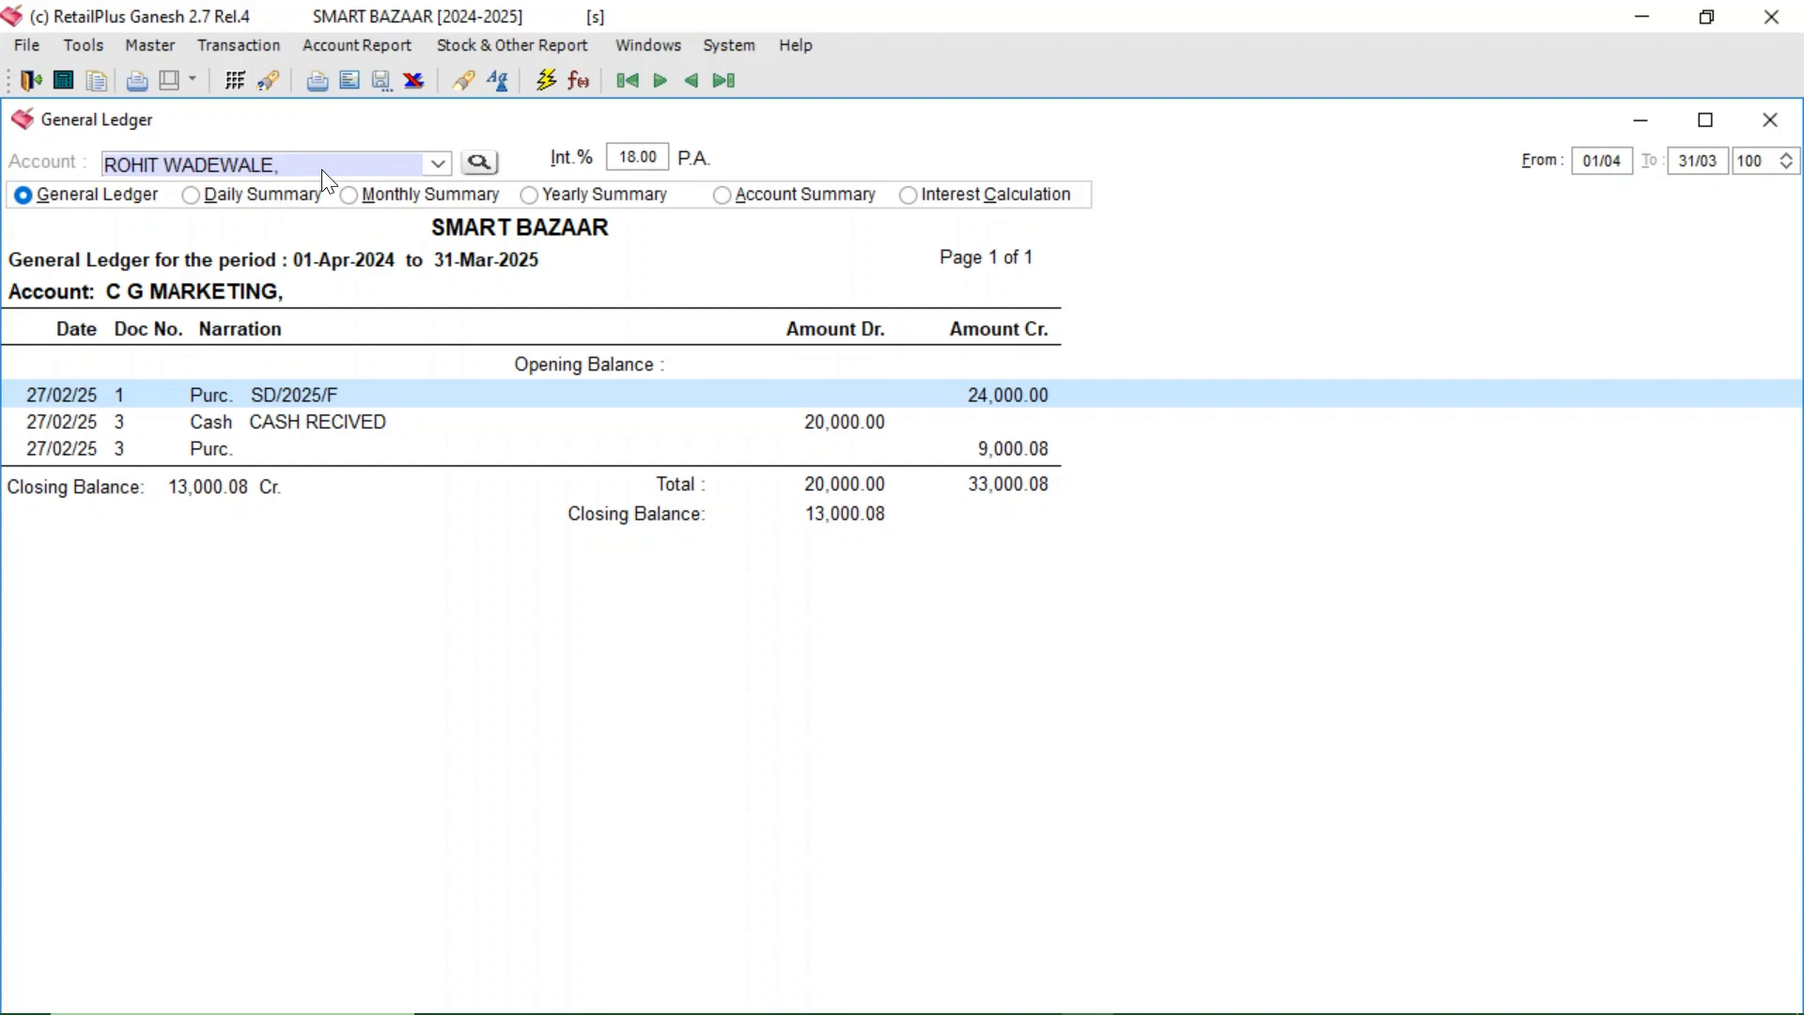
{"action": "key", "text": "Return"}
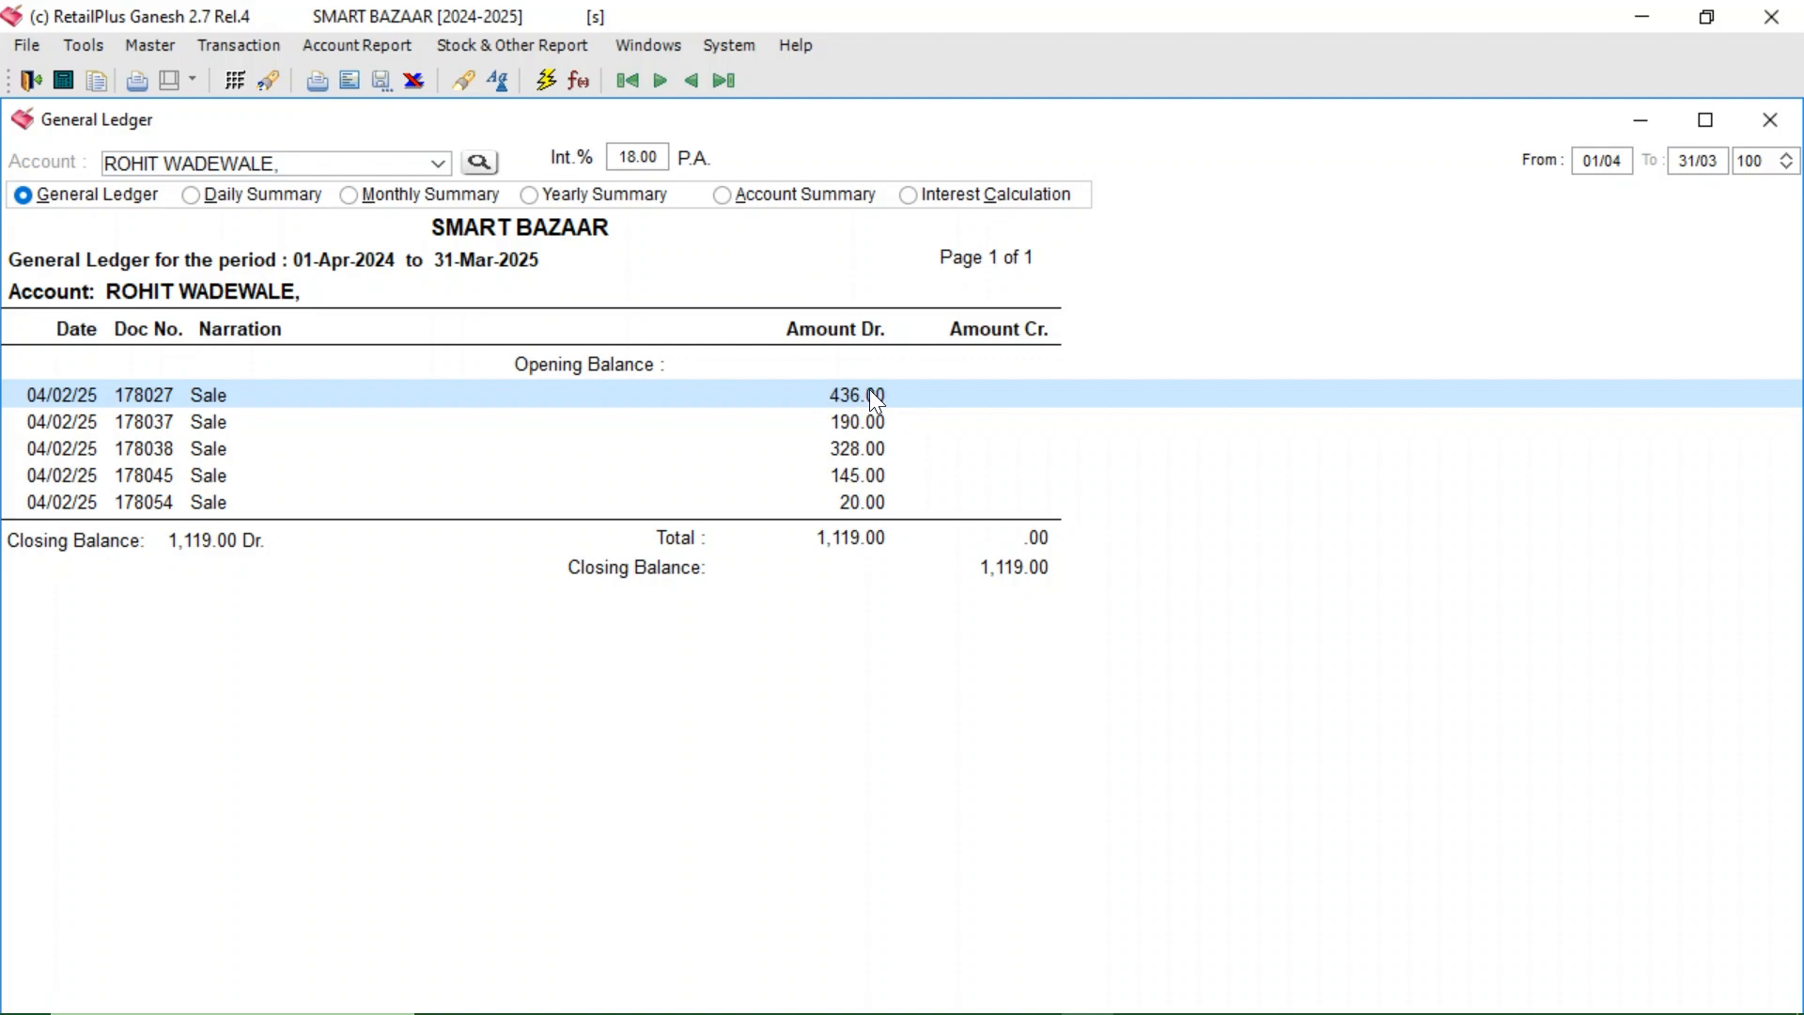
- Start a new cash and bank voucher and select its first bill line
{"action": "left_click", "coordinate": [216, 40]}
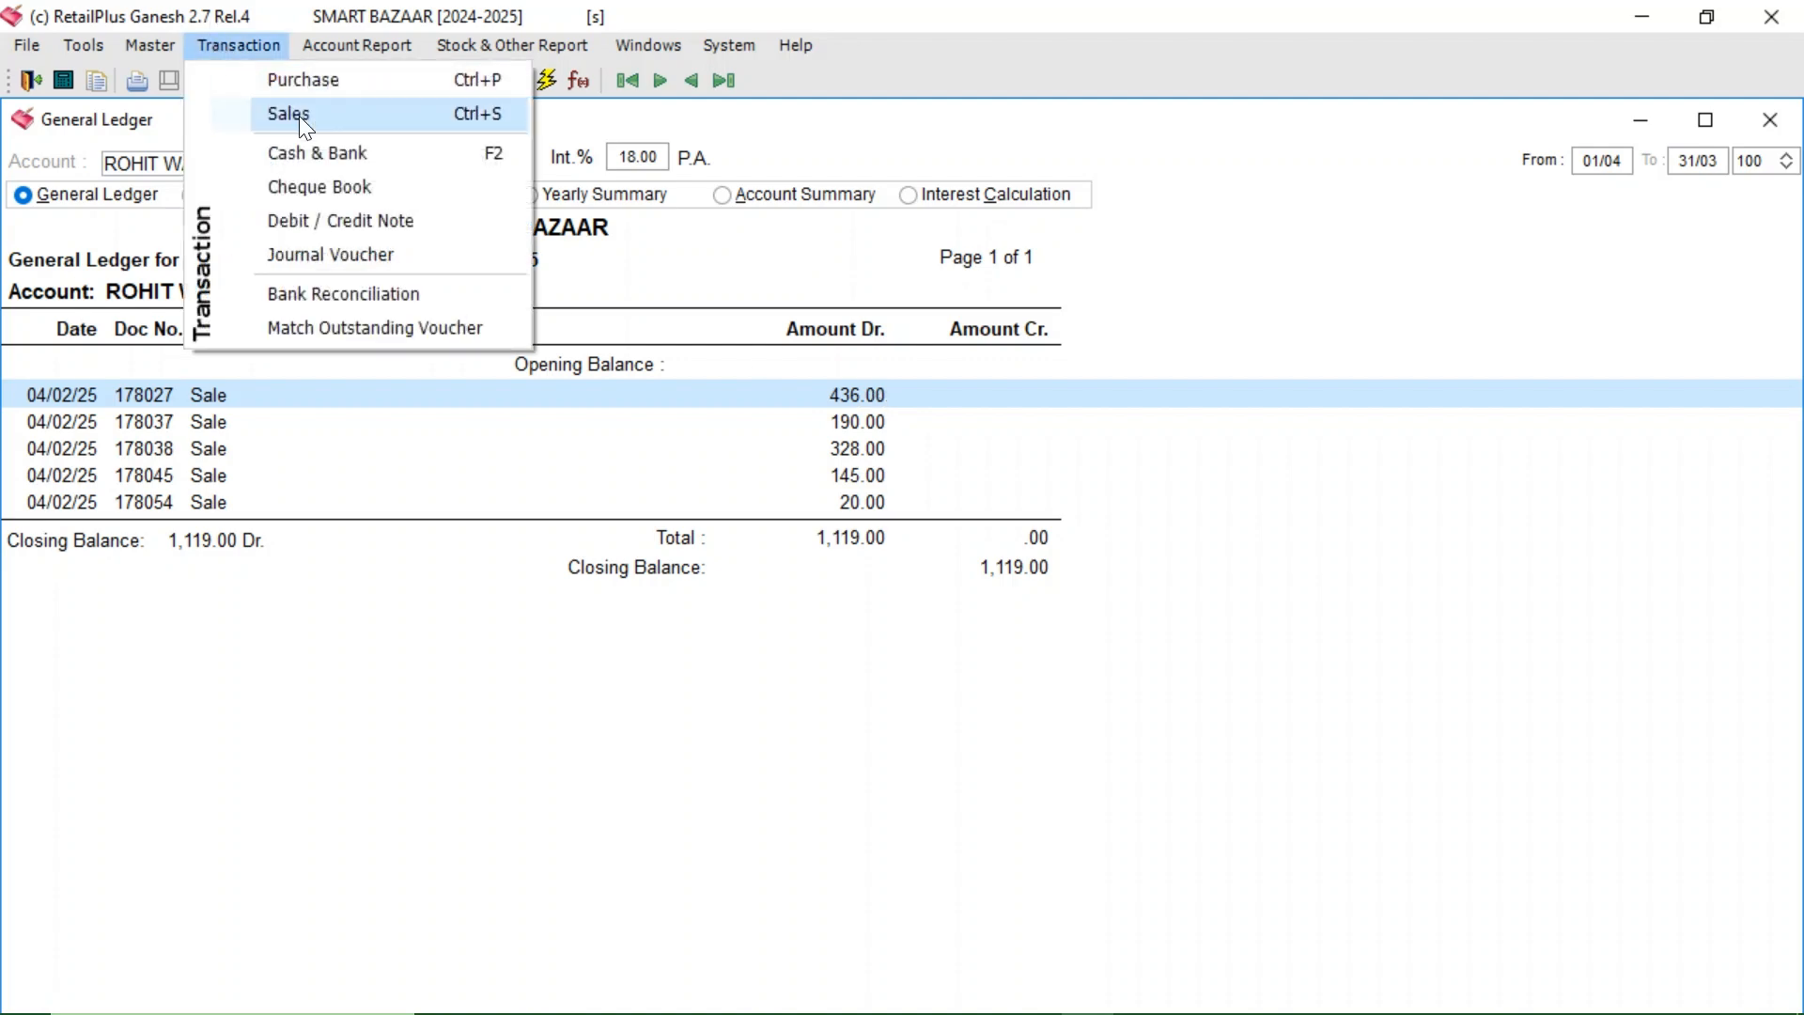
{"action": "left_click", "coordinate": [351, 154]}
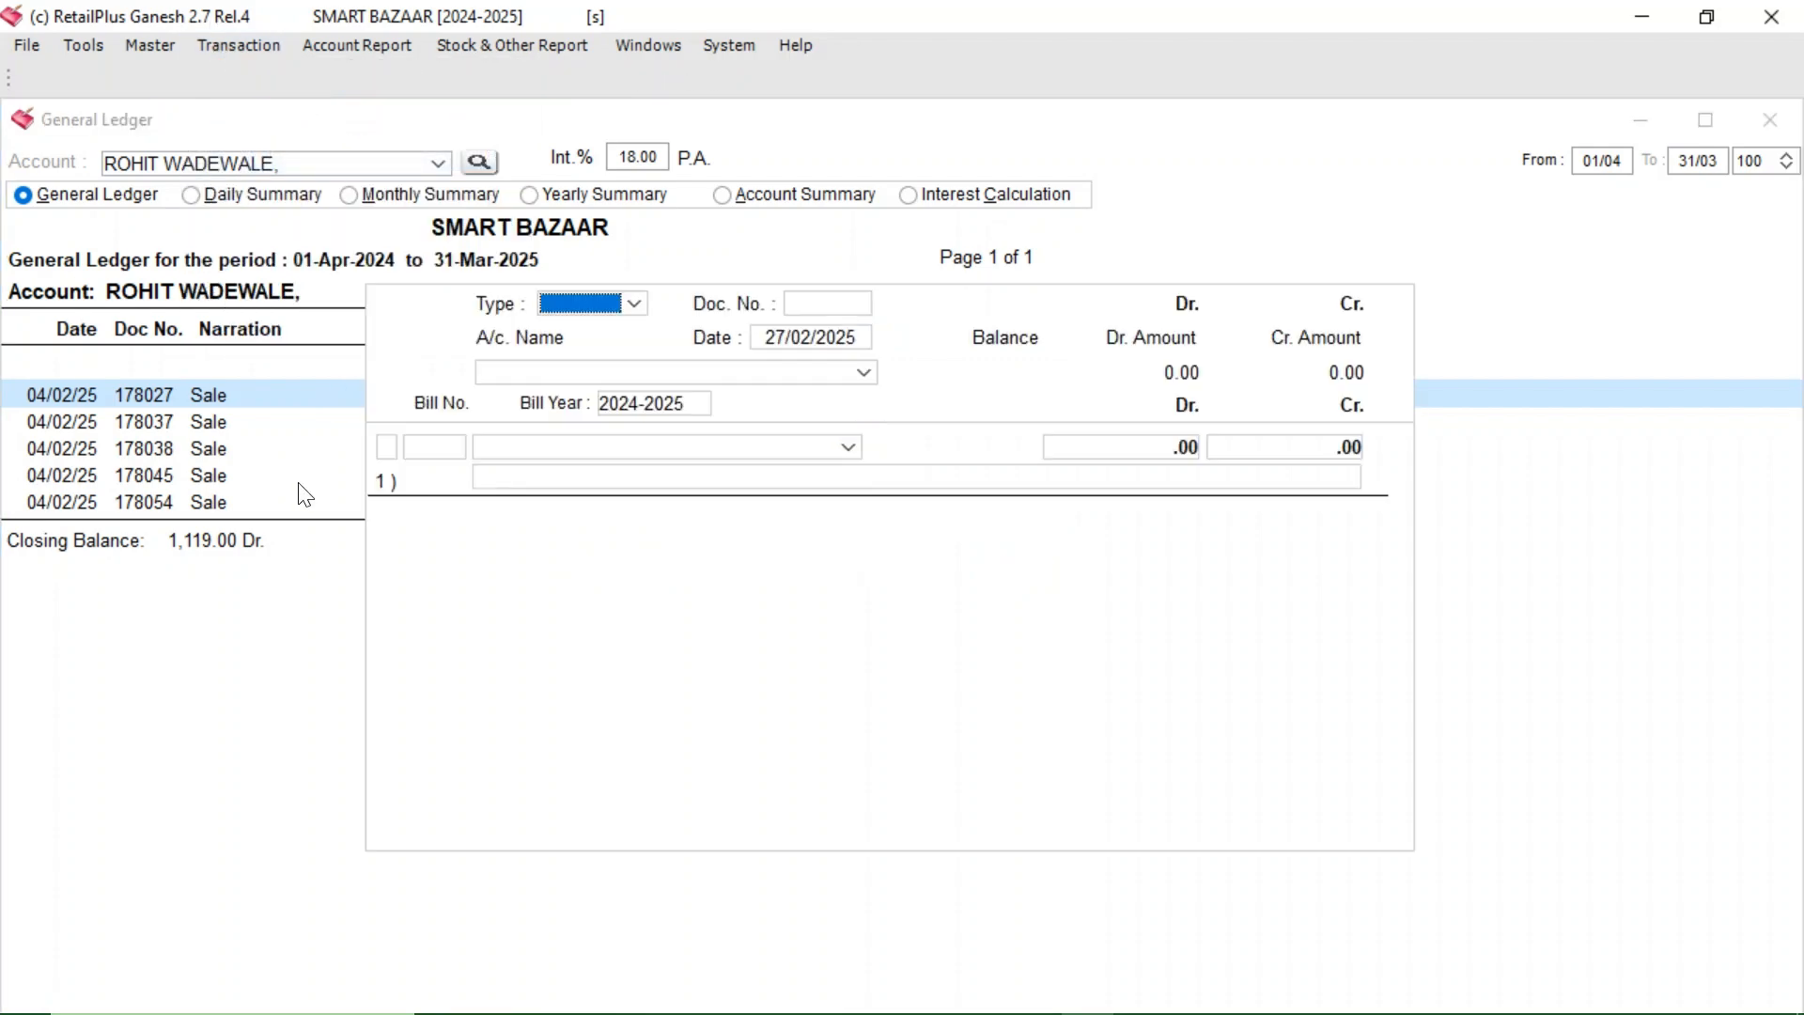
{"action": "left_click", "coordinate": [432, 447]}
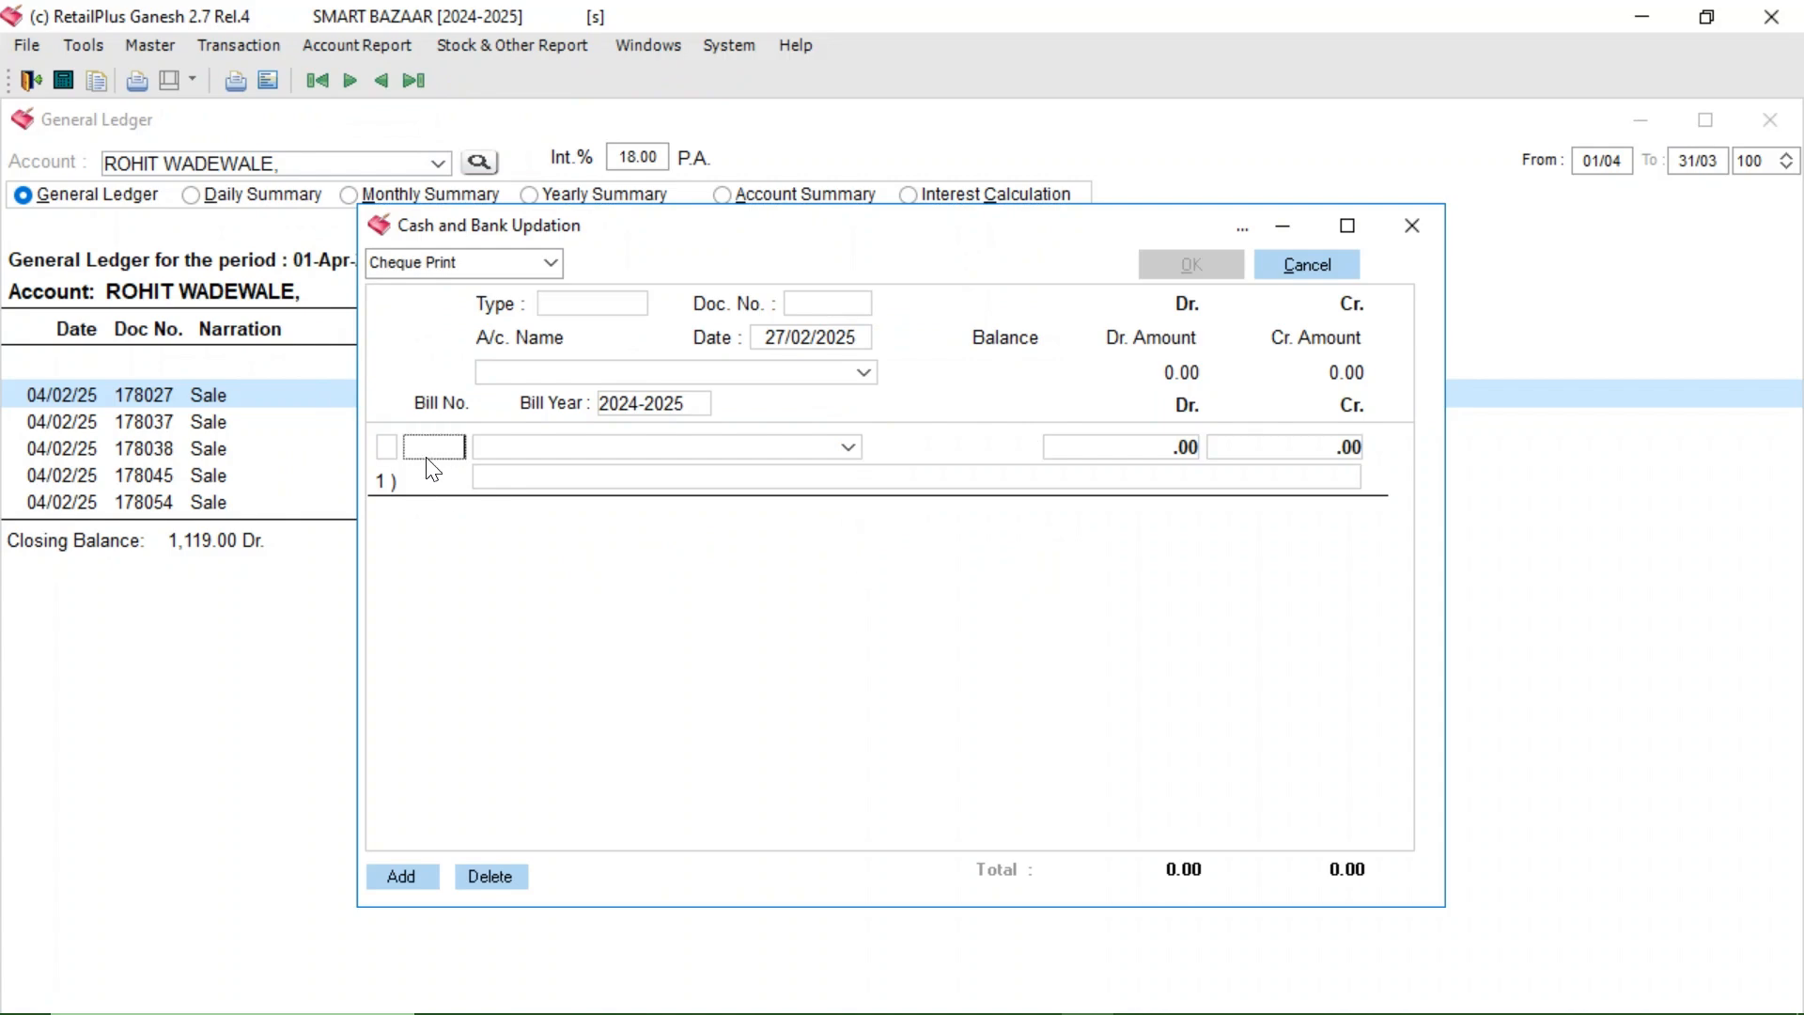
{"action": "left_click", "coordinate": [386, 448]}
- Open sale invoice 178027 from the customer's ledger, then close it
{"action": "left_click", "coordinate": [274, 390]}
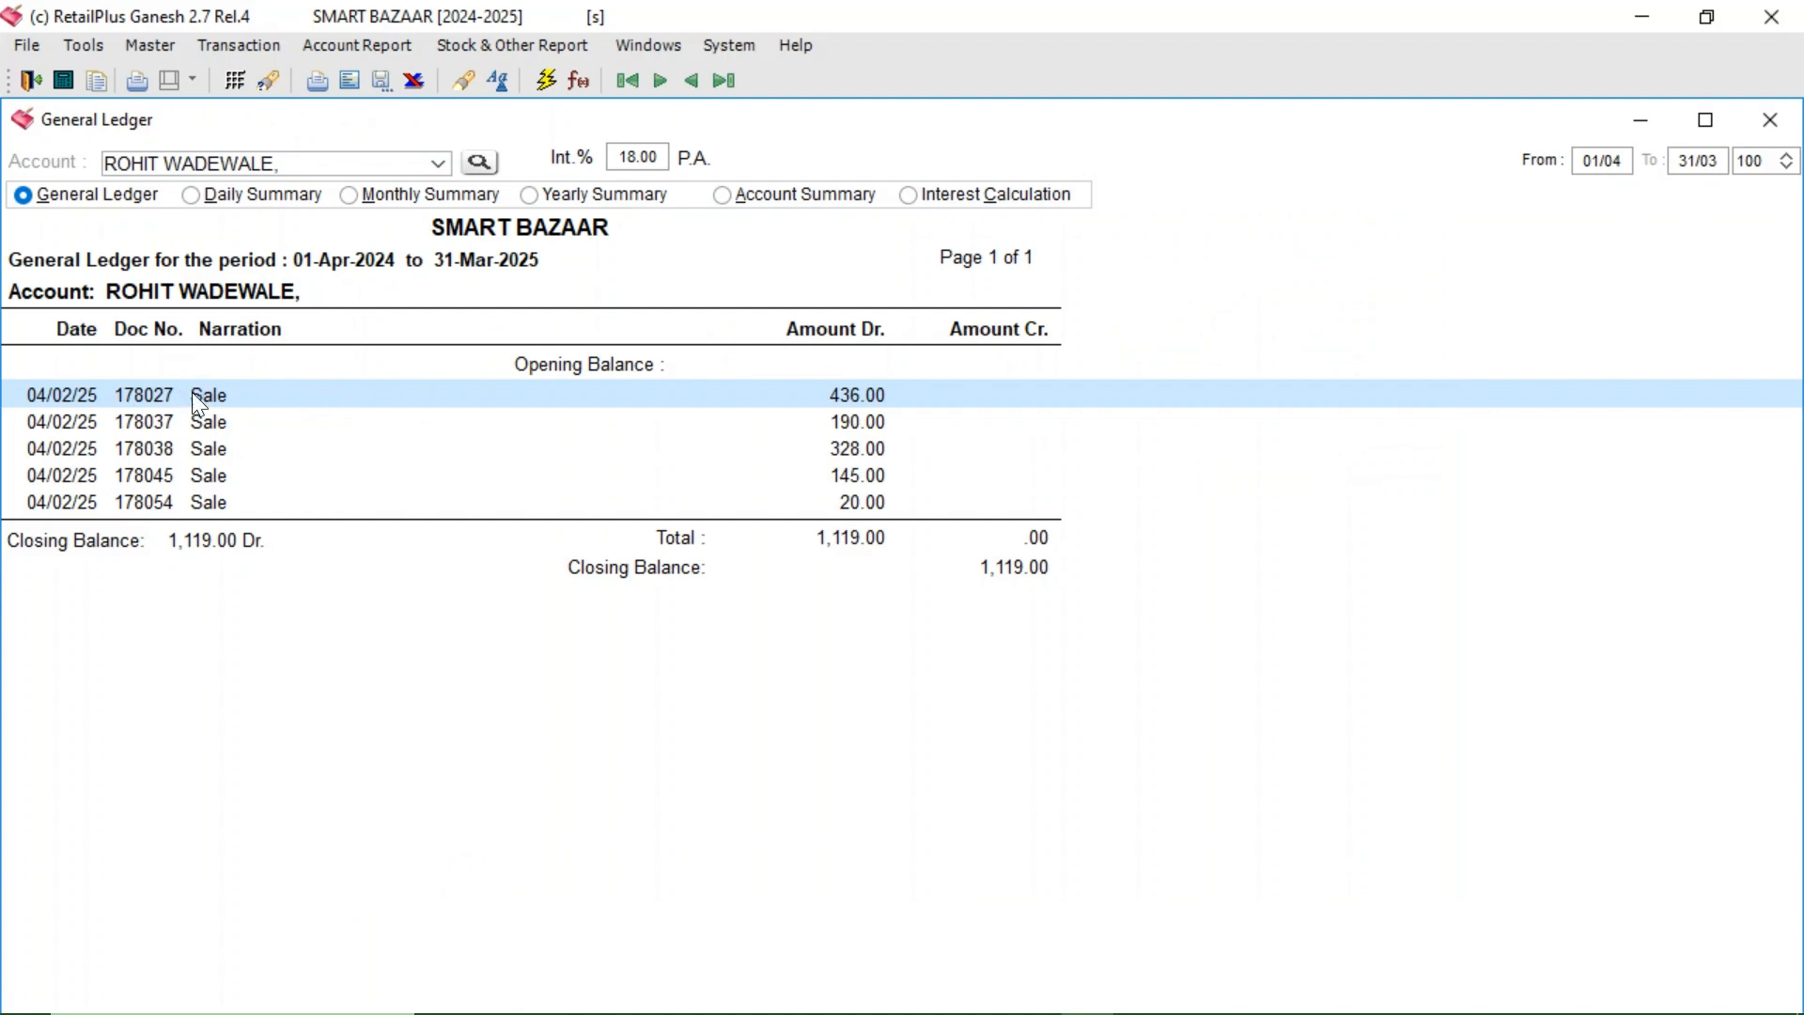
{"action": "double_click", "coordinate": [192, 392]}
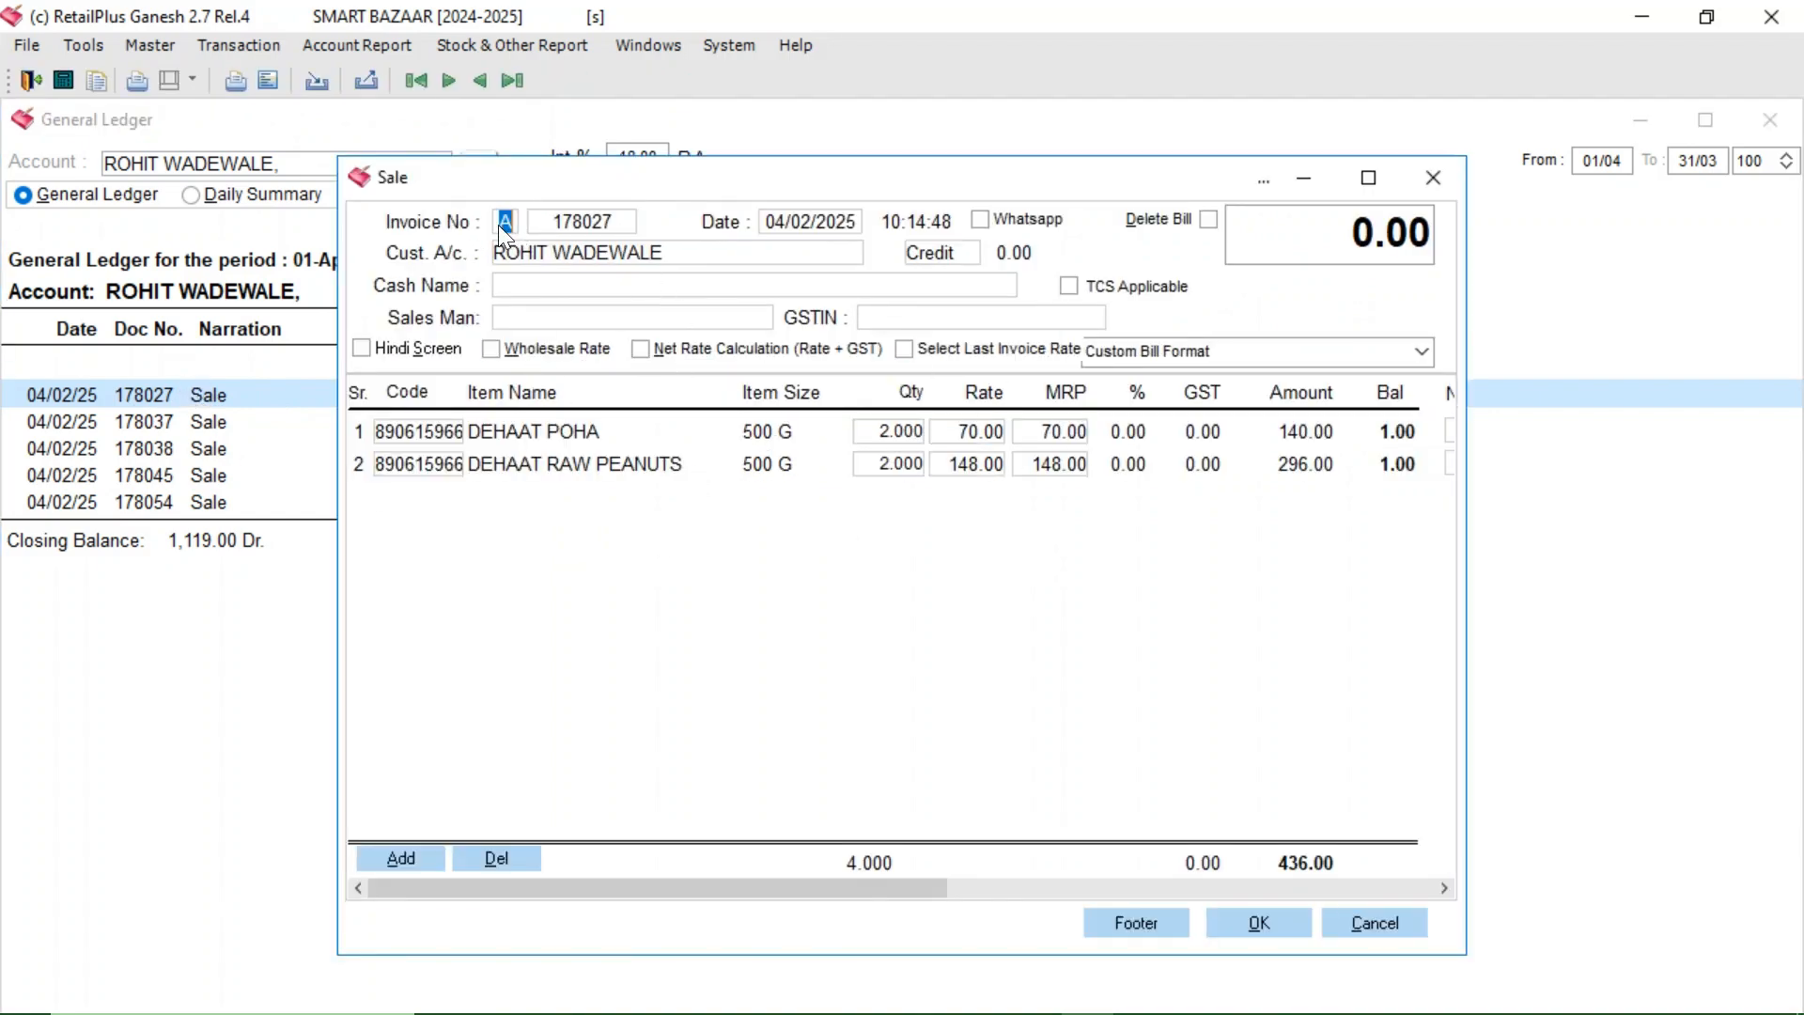
{"action": "left_click", "coordinate": [1449, 180]}
- Start a Cash-type voucher and enter bill A 178027 to fill its 436.00 amount
{"action": "left_click", "coordinate": [242, 45]}
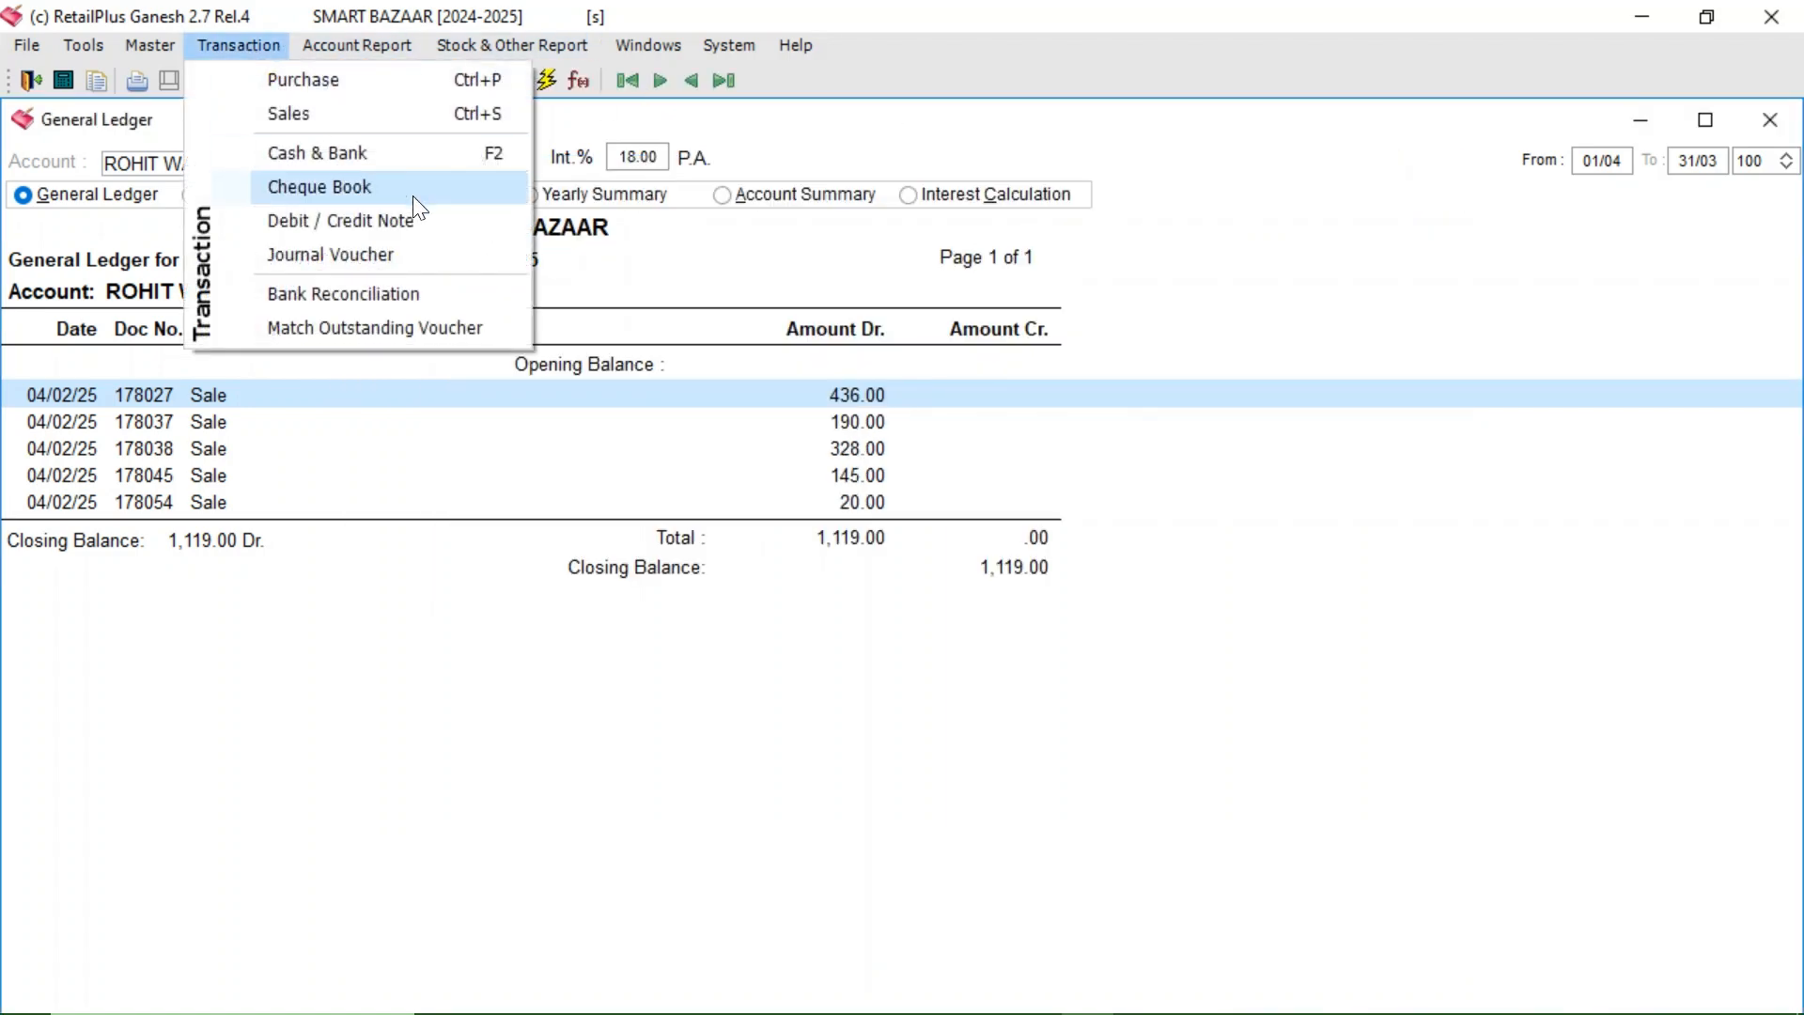
{"action": "left_click", "coordinate": [400, 154]}
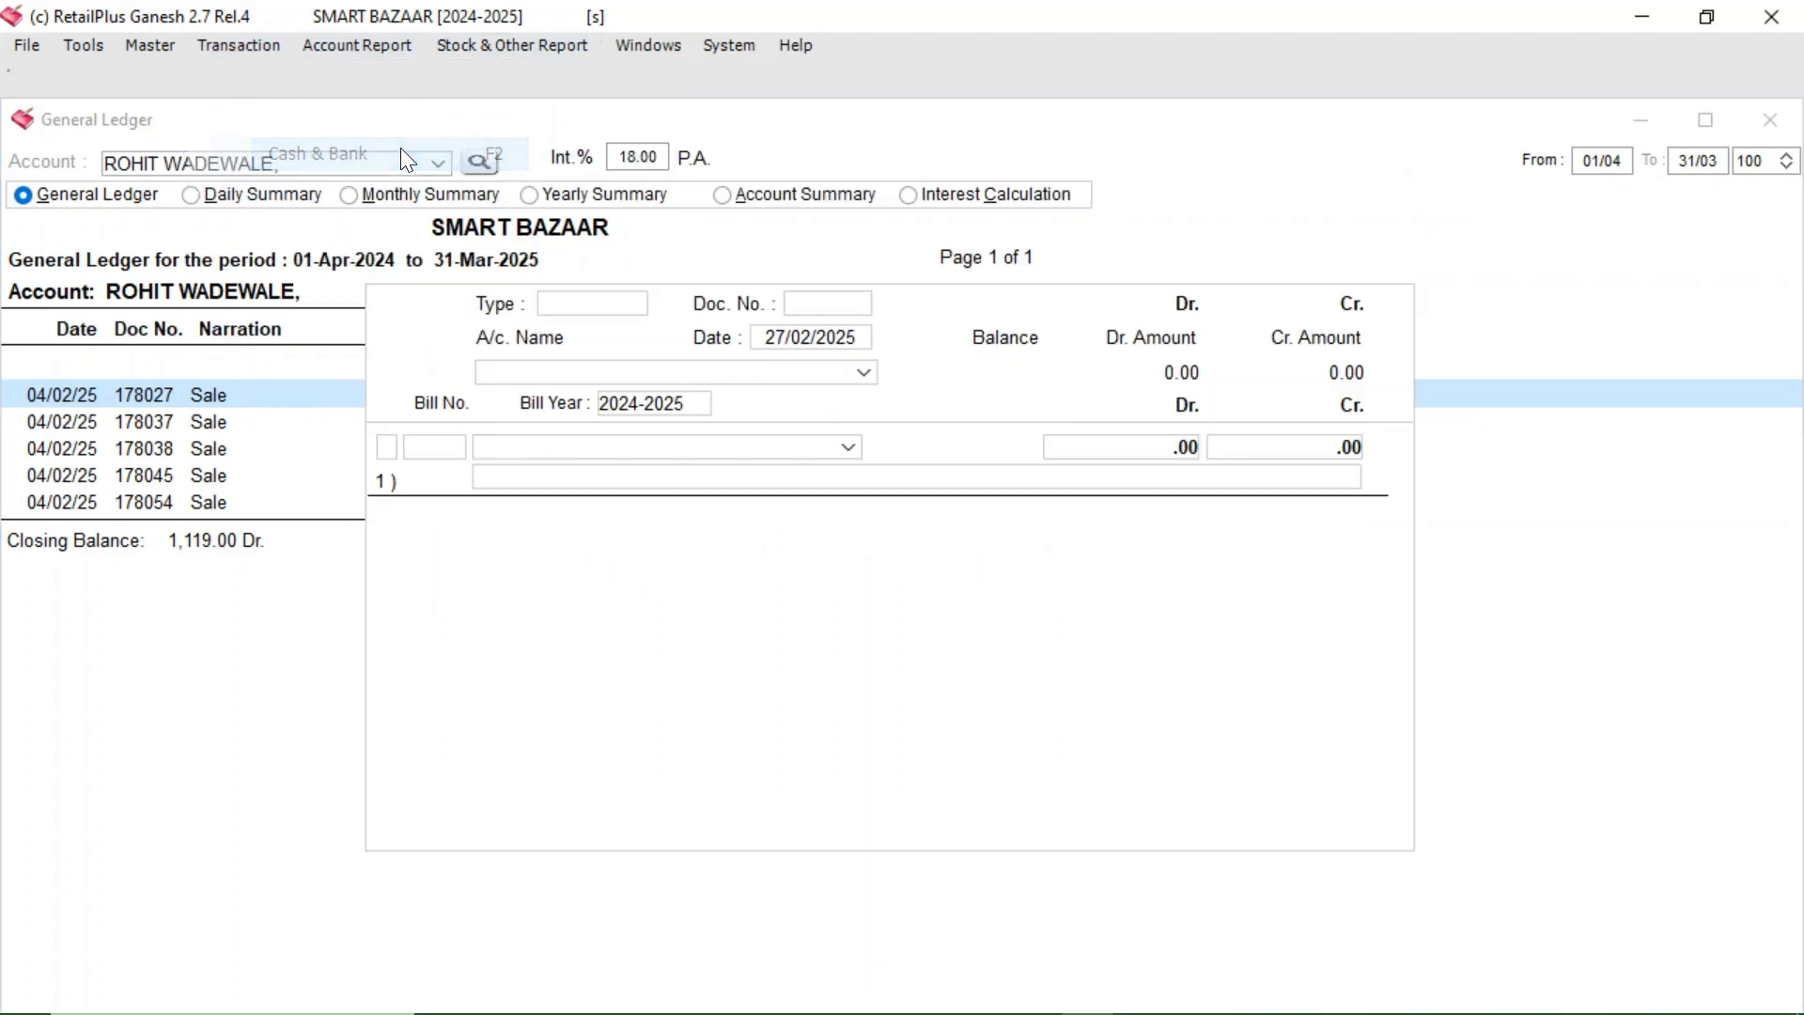
{"action": "left_click", "coordinate": [631, 306]}
{"action": "left_click", "coordinate": [582, 332]}
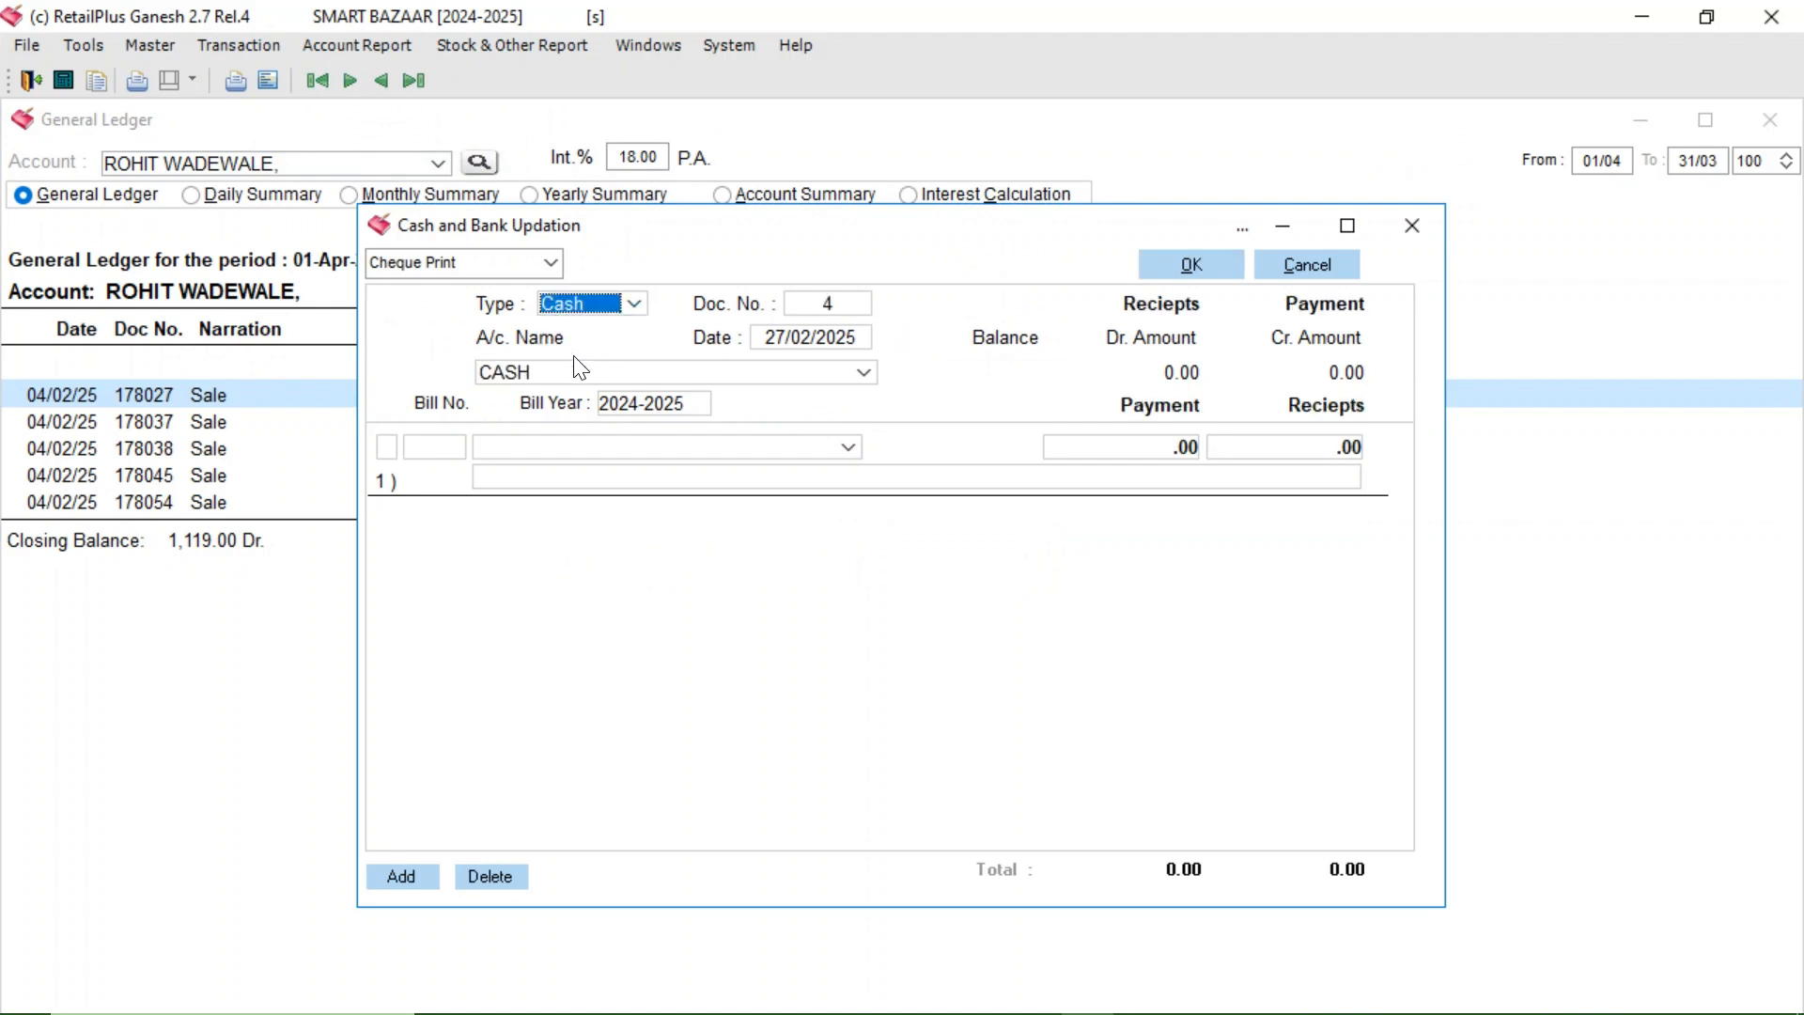
{"action": "left_click", "coordinate": [388, 448]}
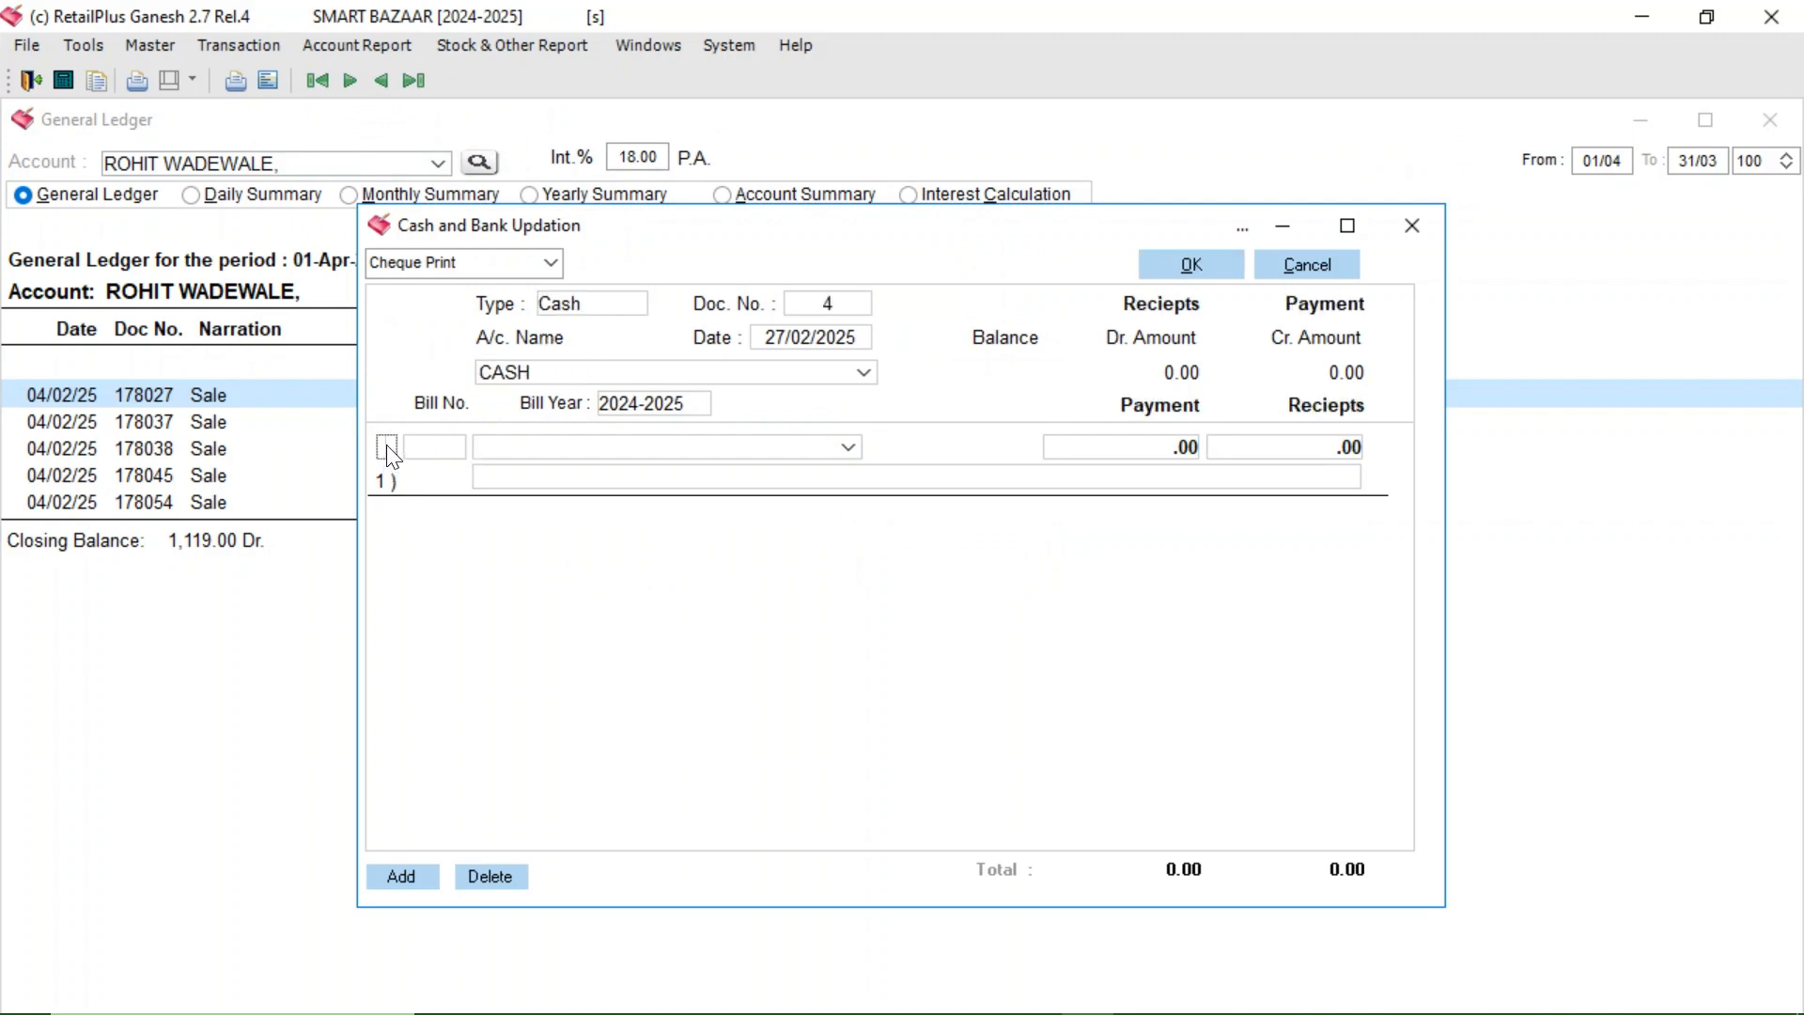
{"action": "type", "text": "A"}
{"action": "key", "text": "Return"}
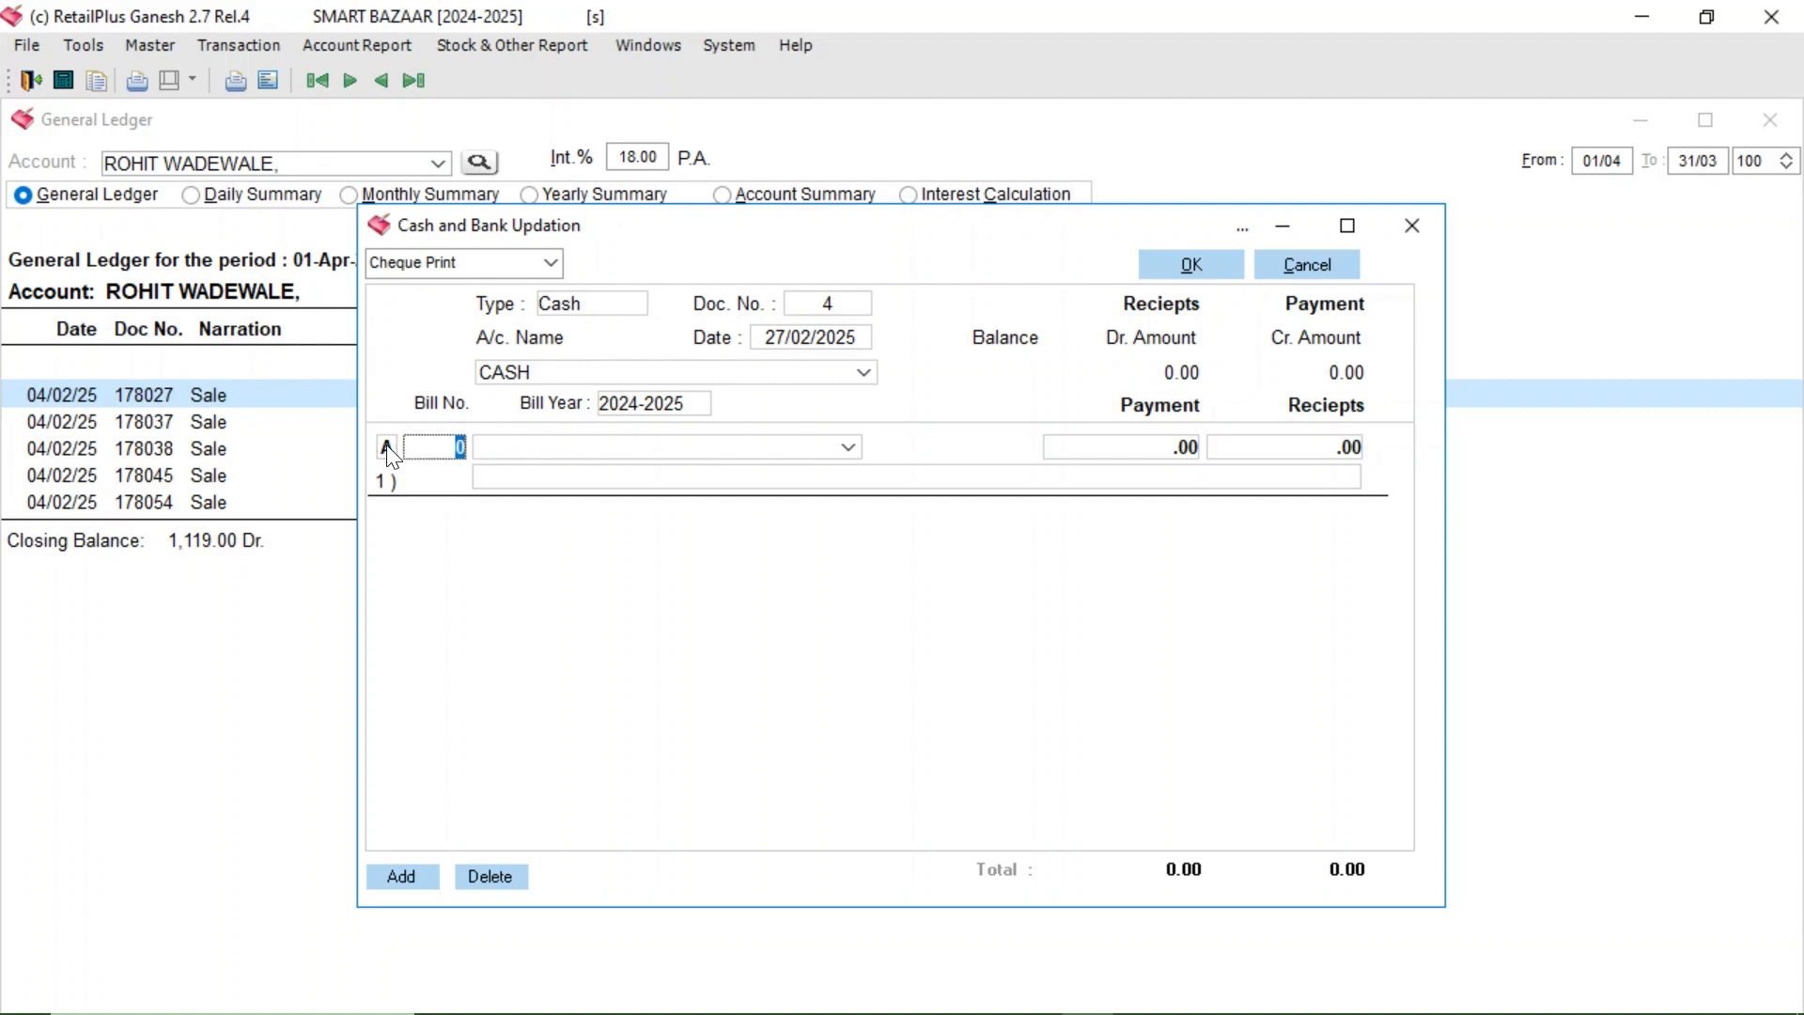
{"action": "type", "text": "178027"}
{"action": "key", "text": "Return"}
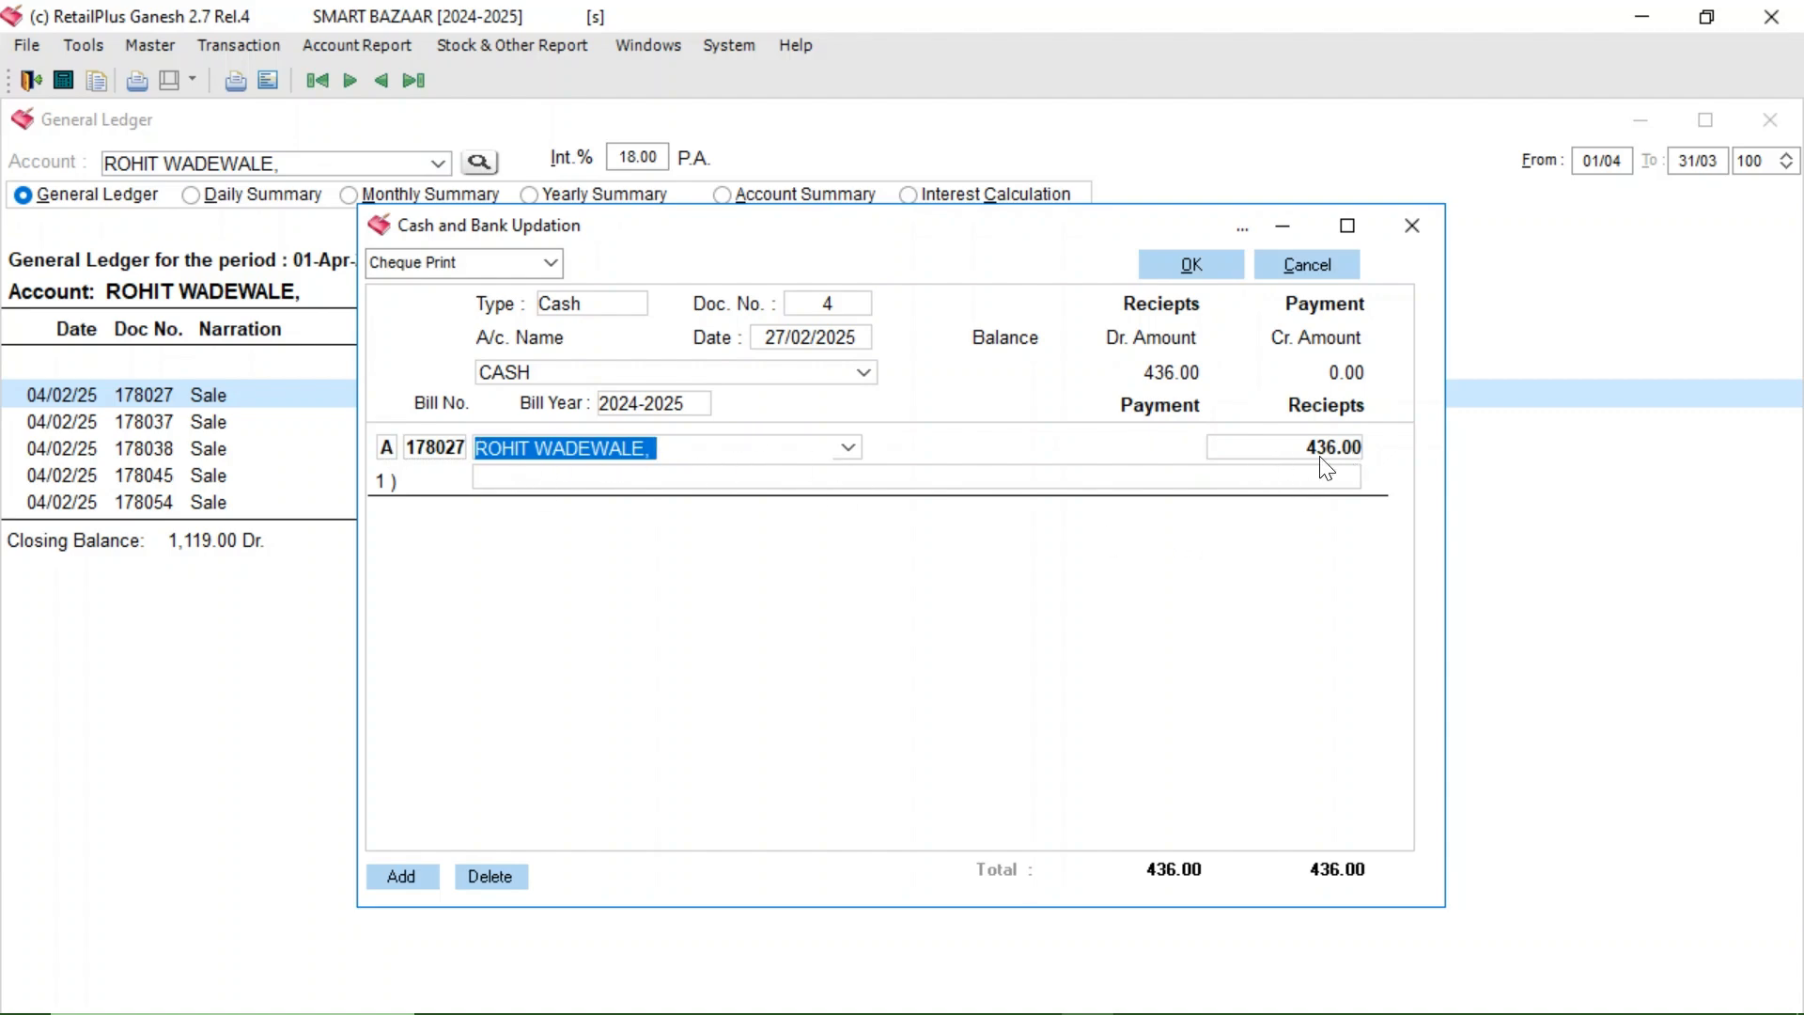
- Add narration CASH RECIVED, save cash voucher 4, and answer the print prompt
{"action": "left_click", "coordinate": [630, 480]}
{"action": "type", "text": "CASH "}
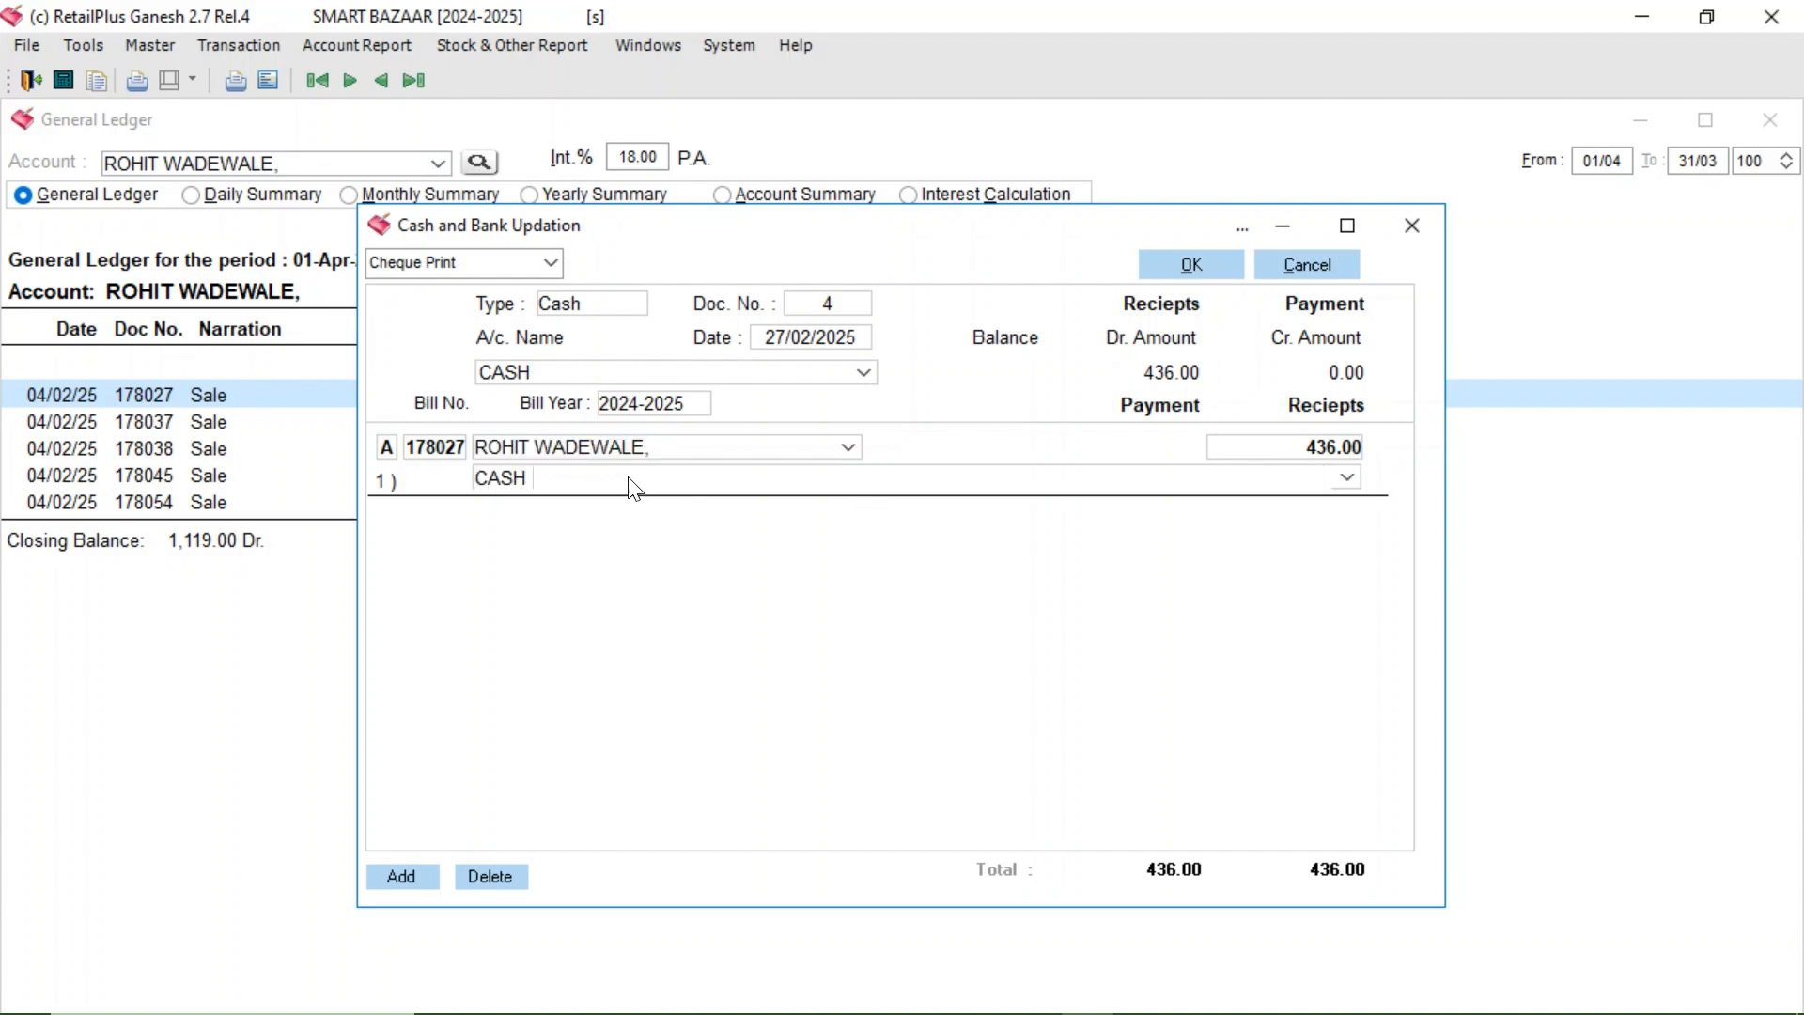
{"action": "type", "text": "RECIVED"}
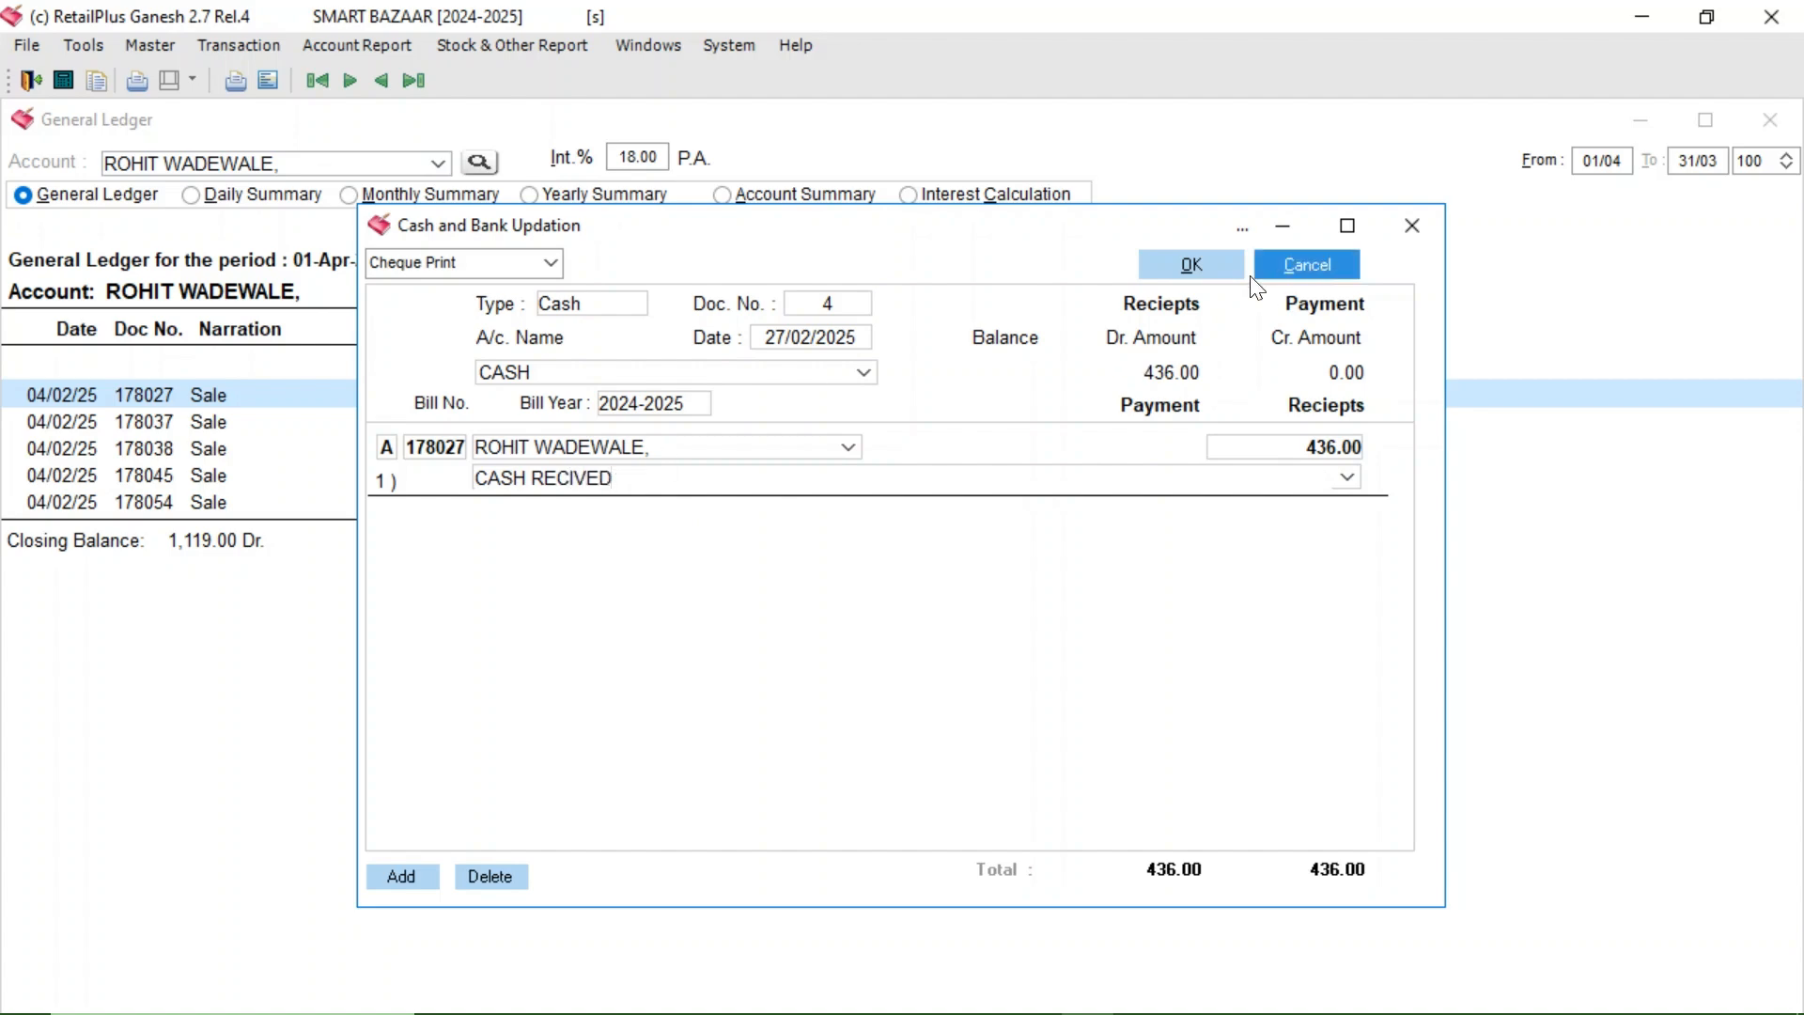
{"action": "left_click", "coordinate": [1188, 267]}
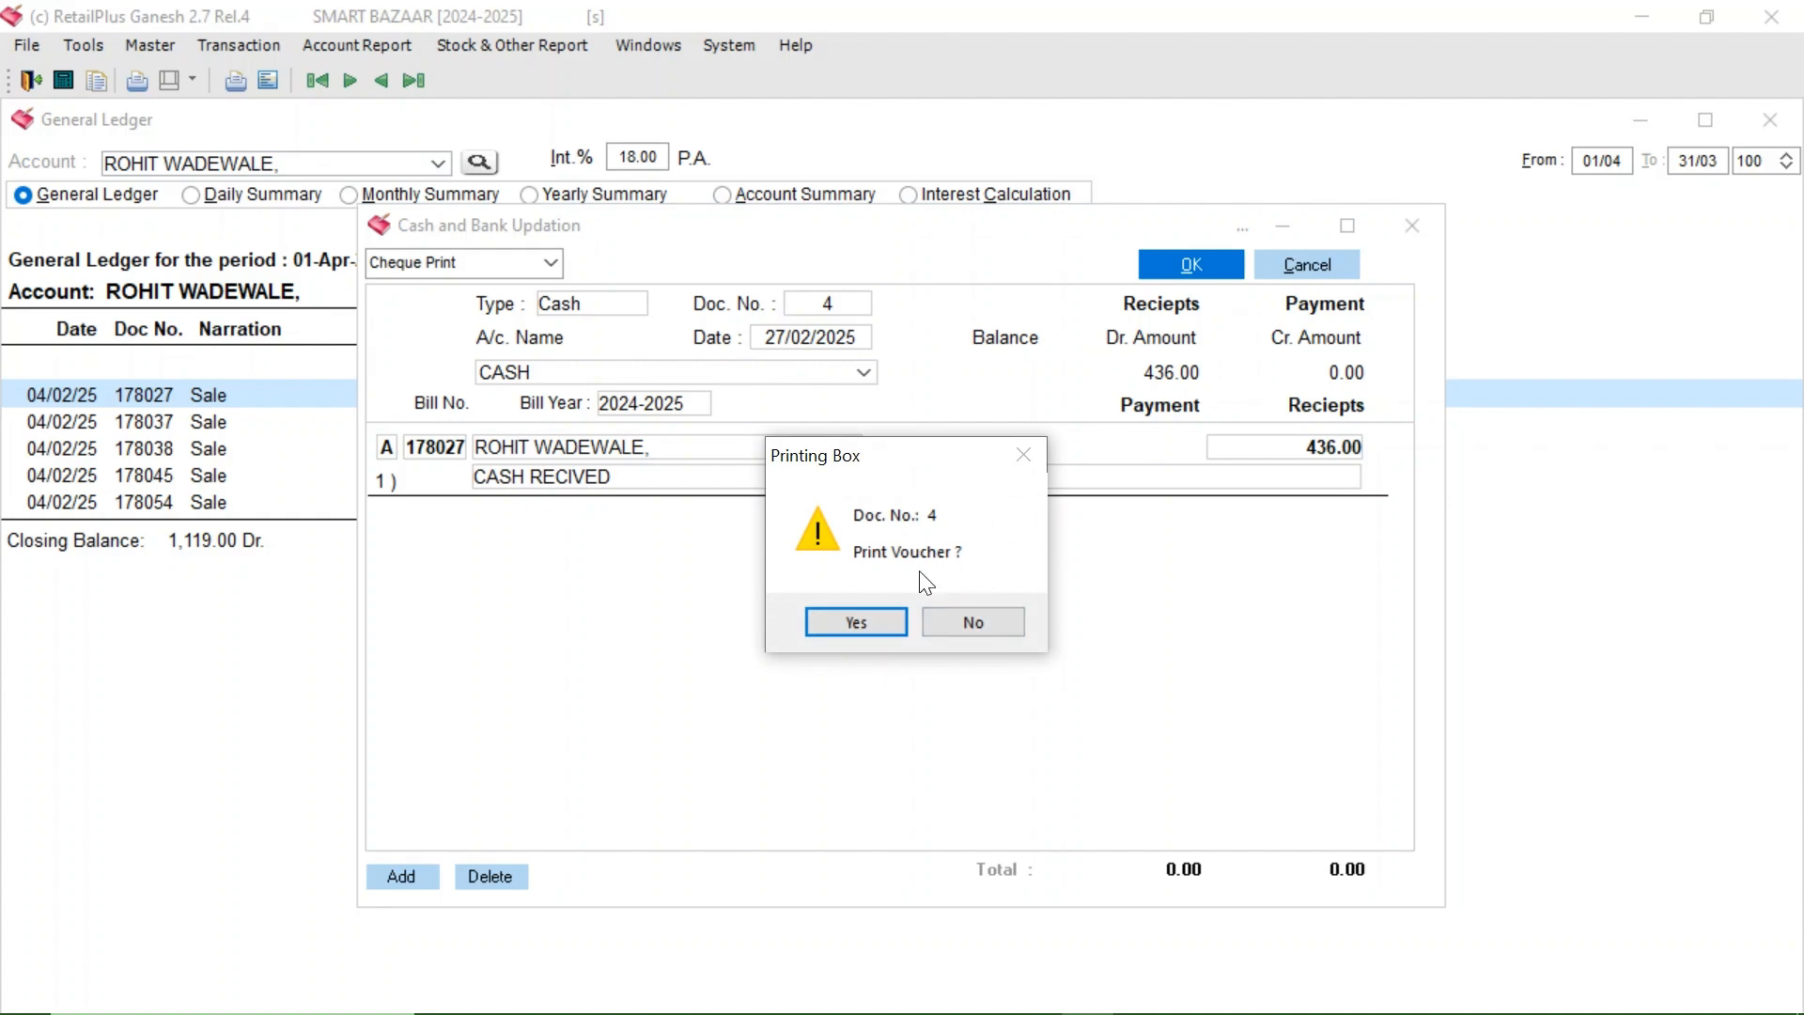
{"action": "left_click", "coordinate": [972, 621]}
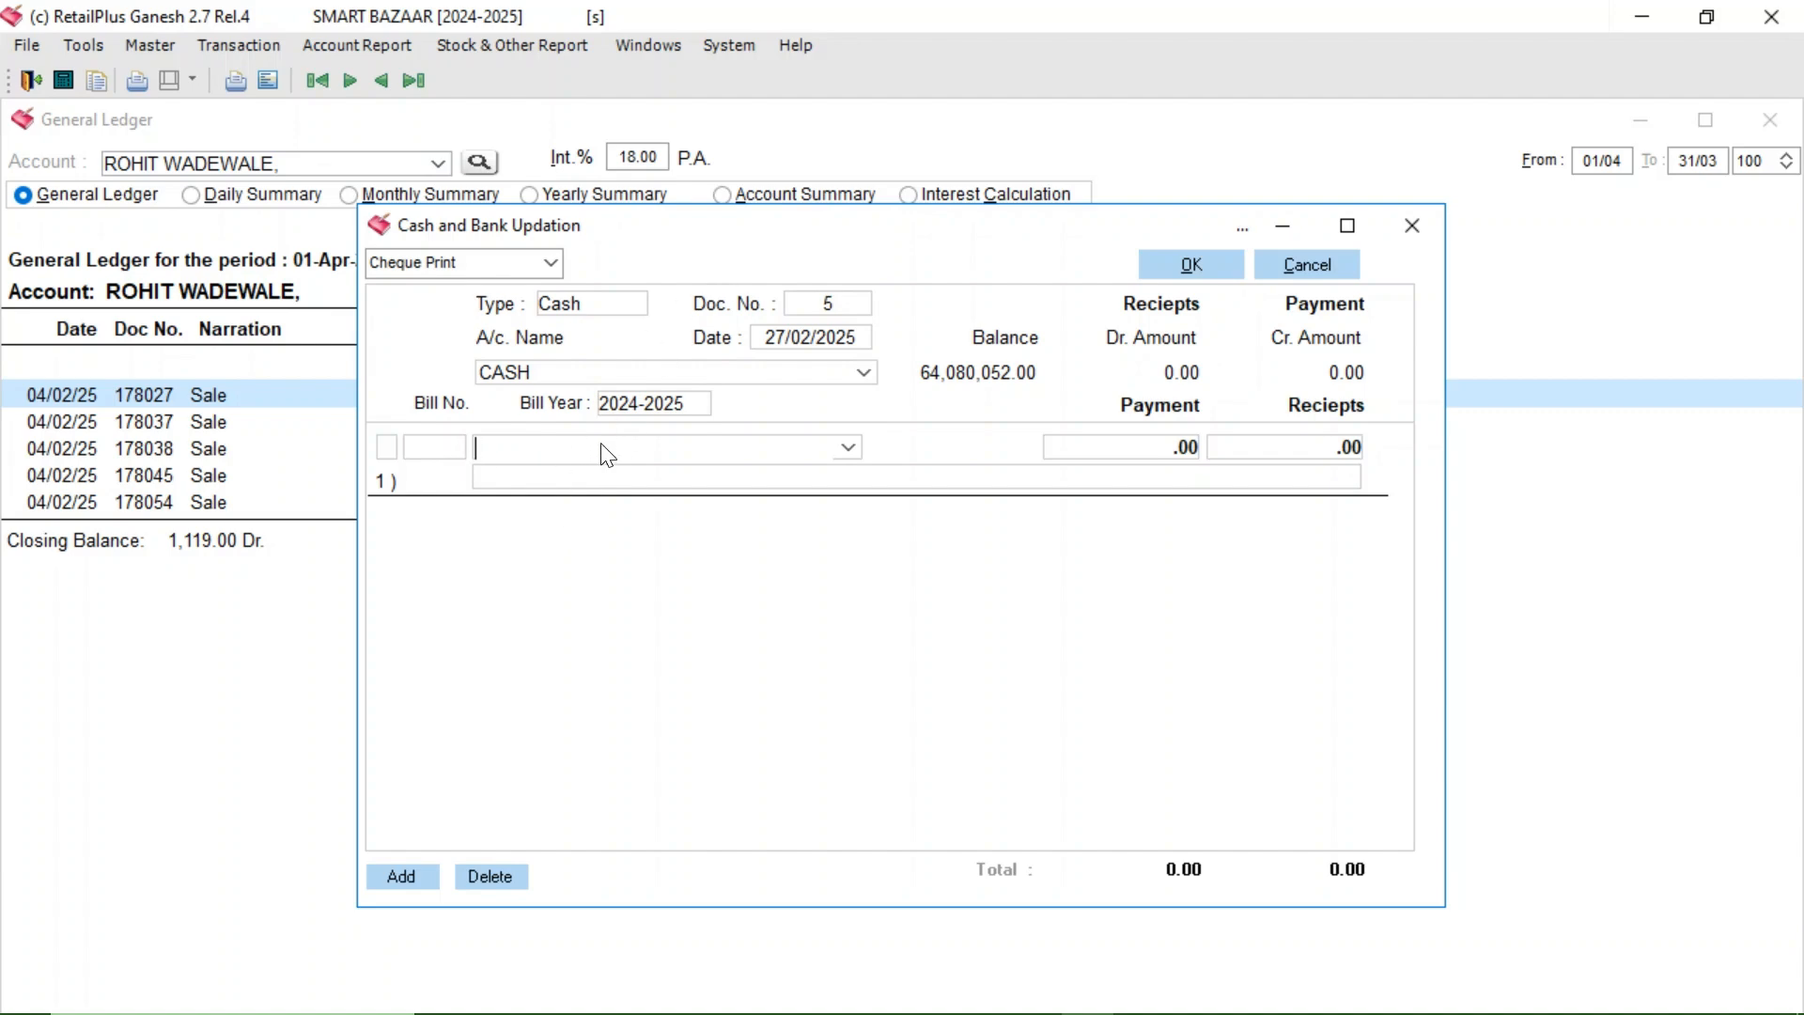
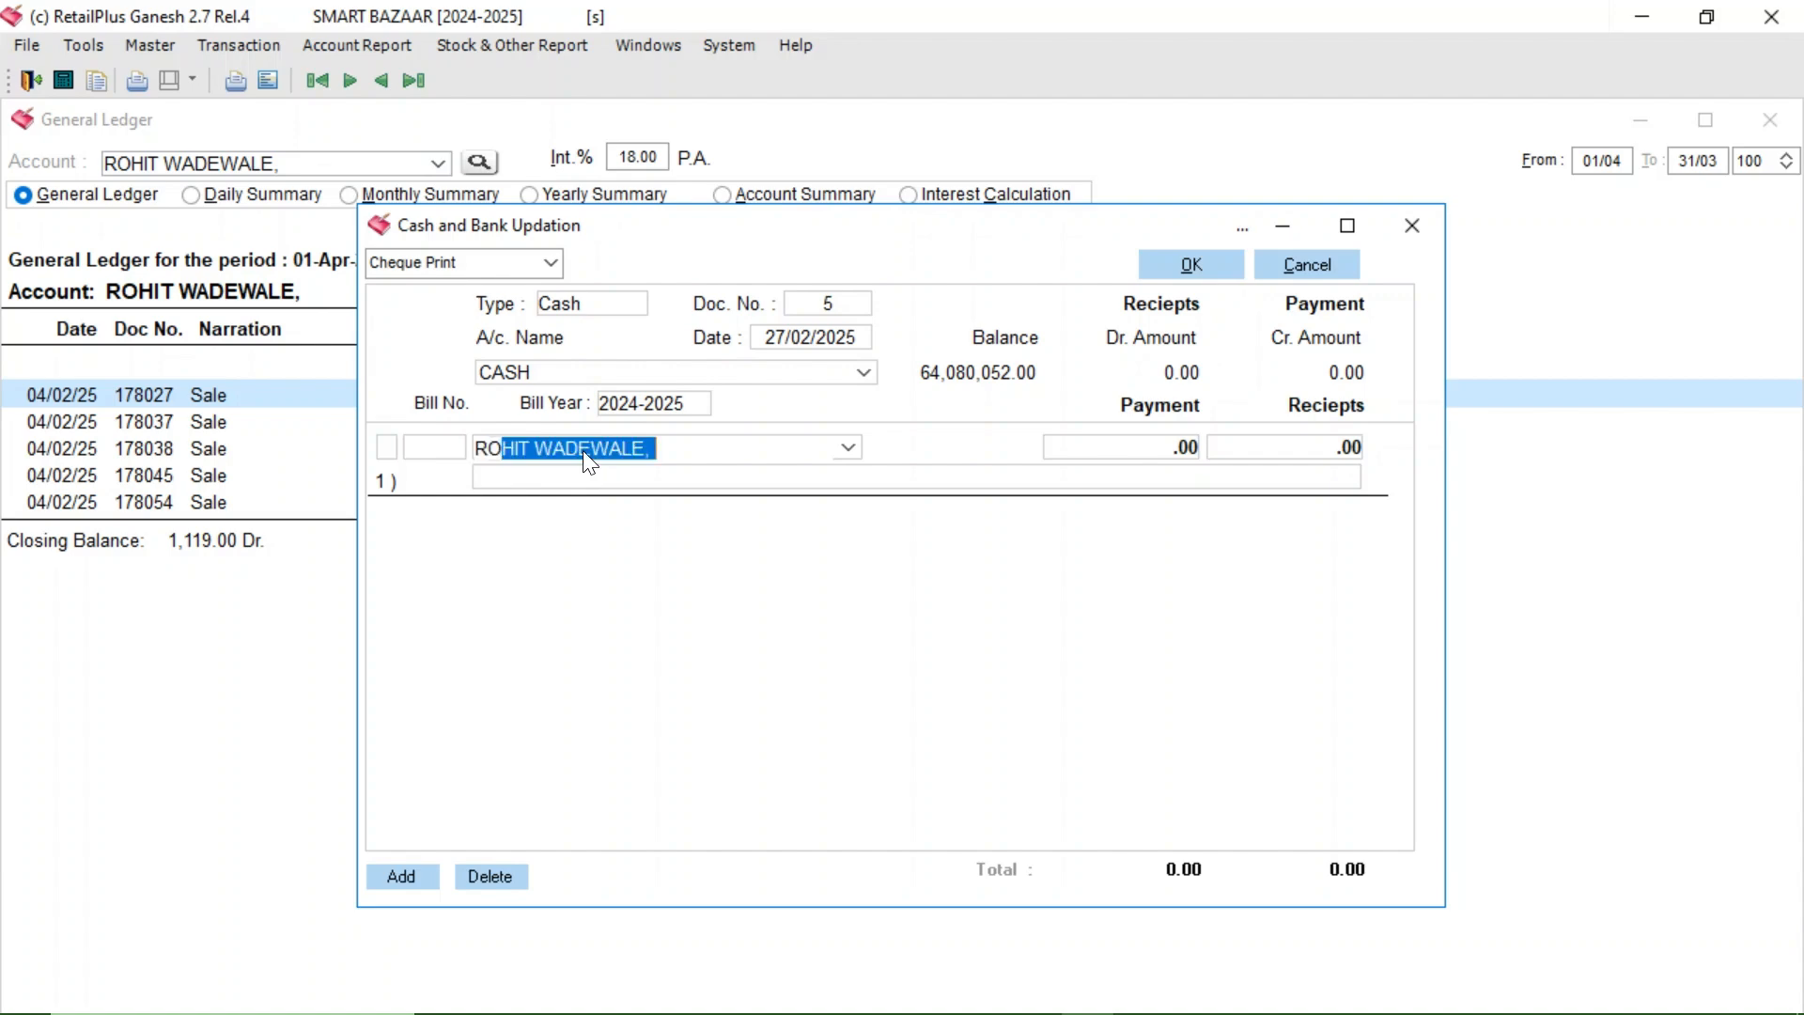
- Refresh the customer's General Ledger so it shows the 436.00 cash receipt
{"action": "key", "text": "Return"}
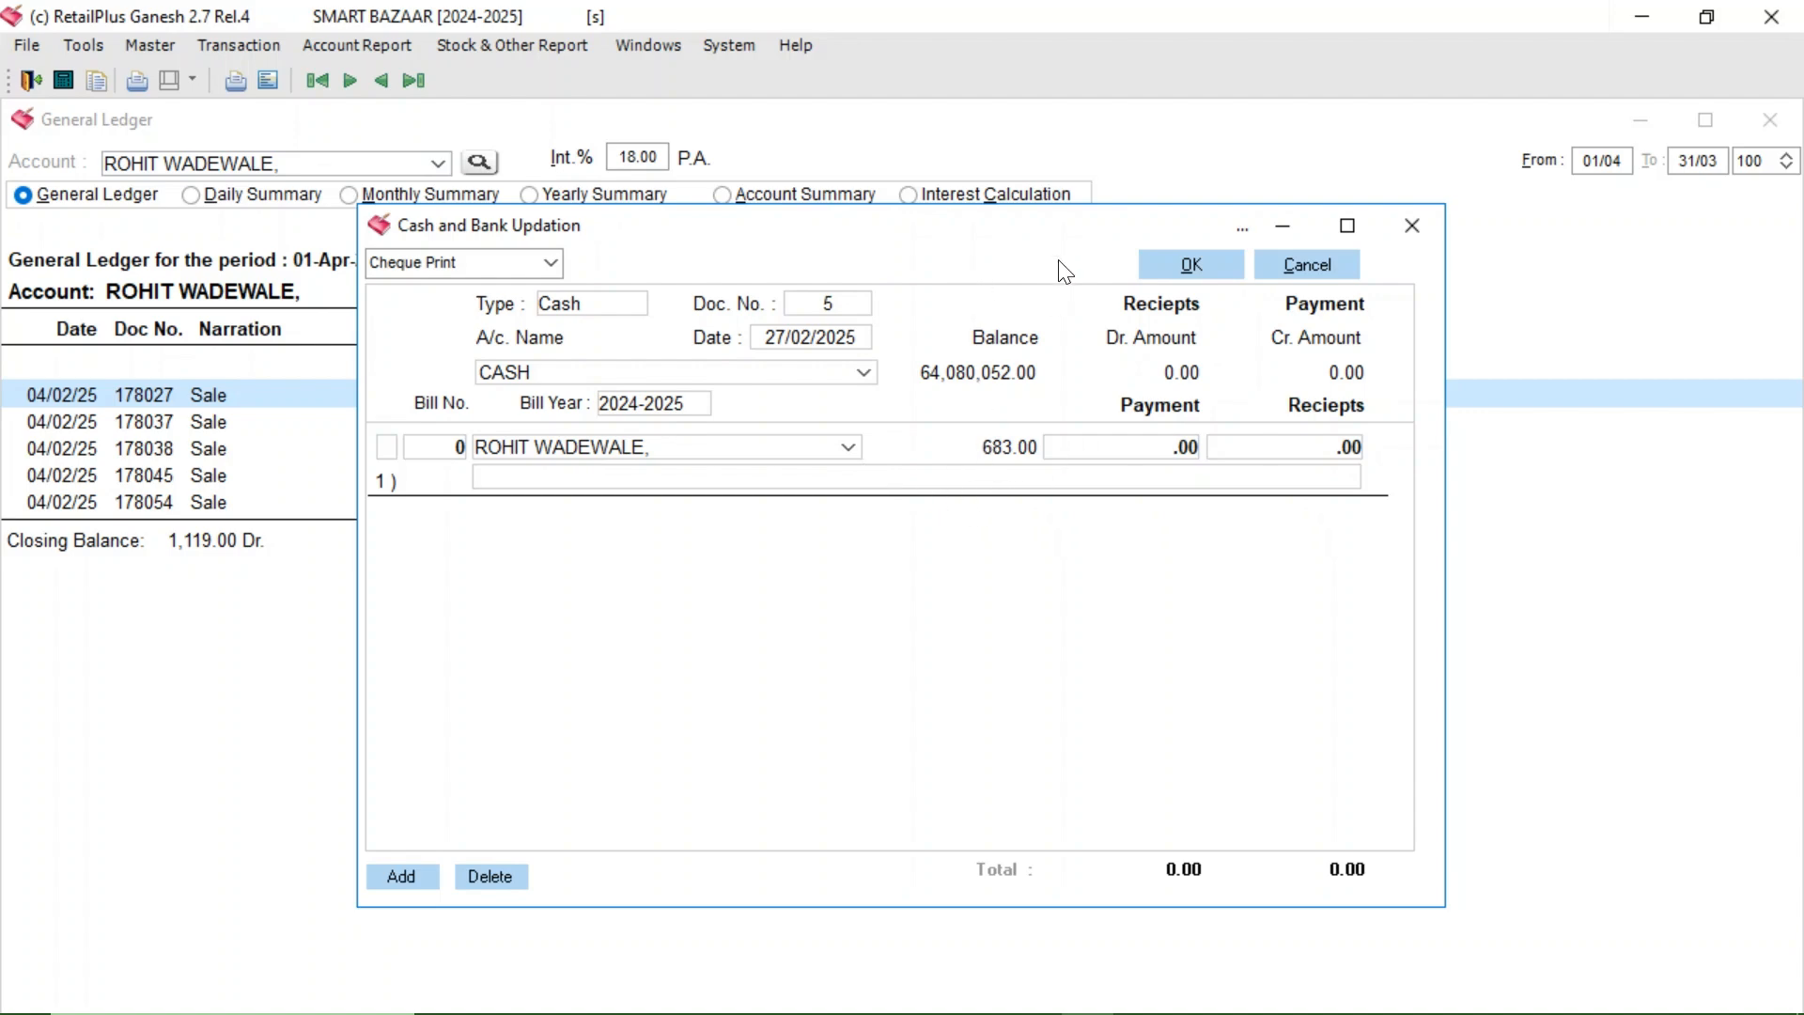
{"action": "left_click_drag", "start_coordinate": [1044, 231], "coordinate": [947, 616]}
{"action": "left_click", "coordinate": [388, 282]}
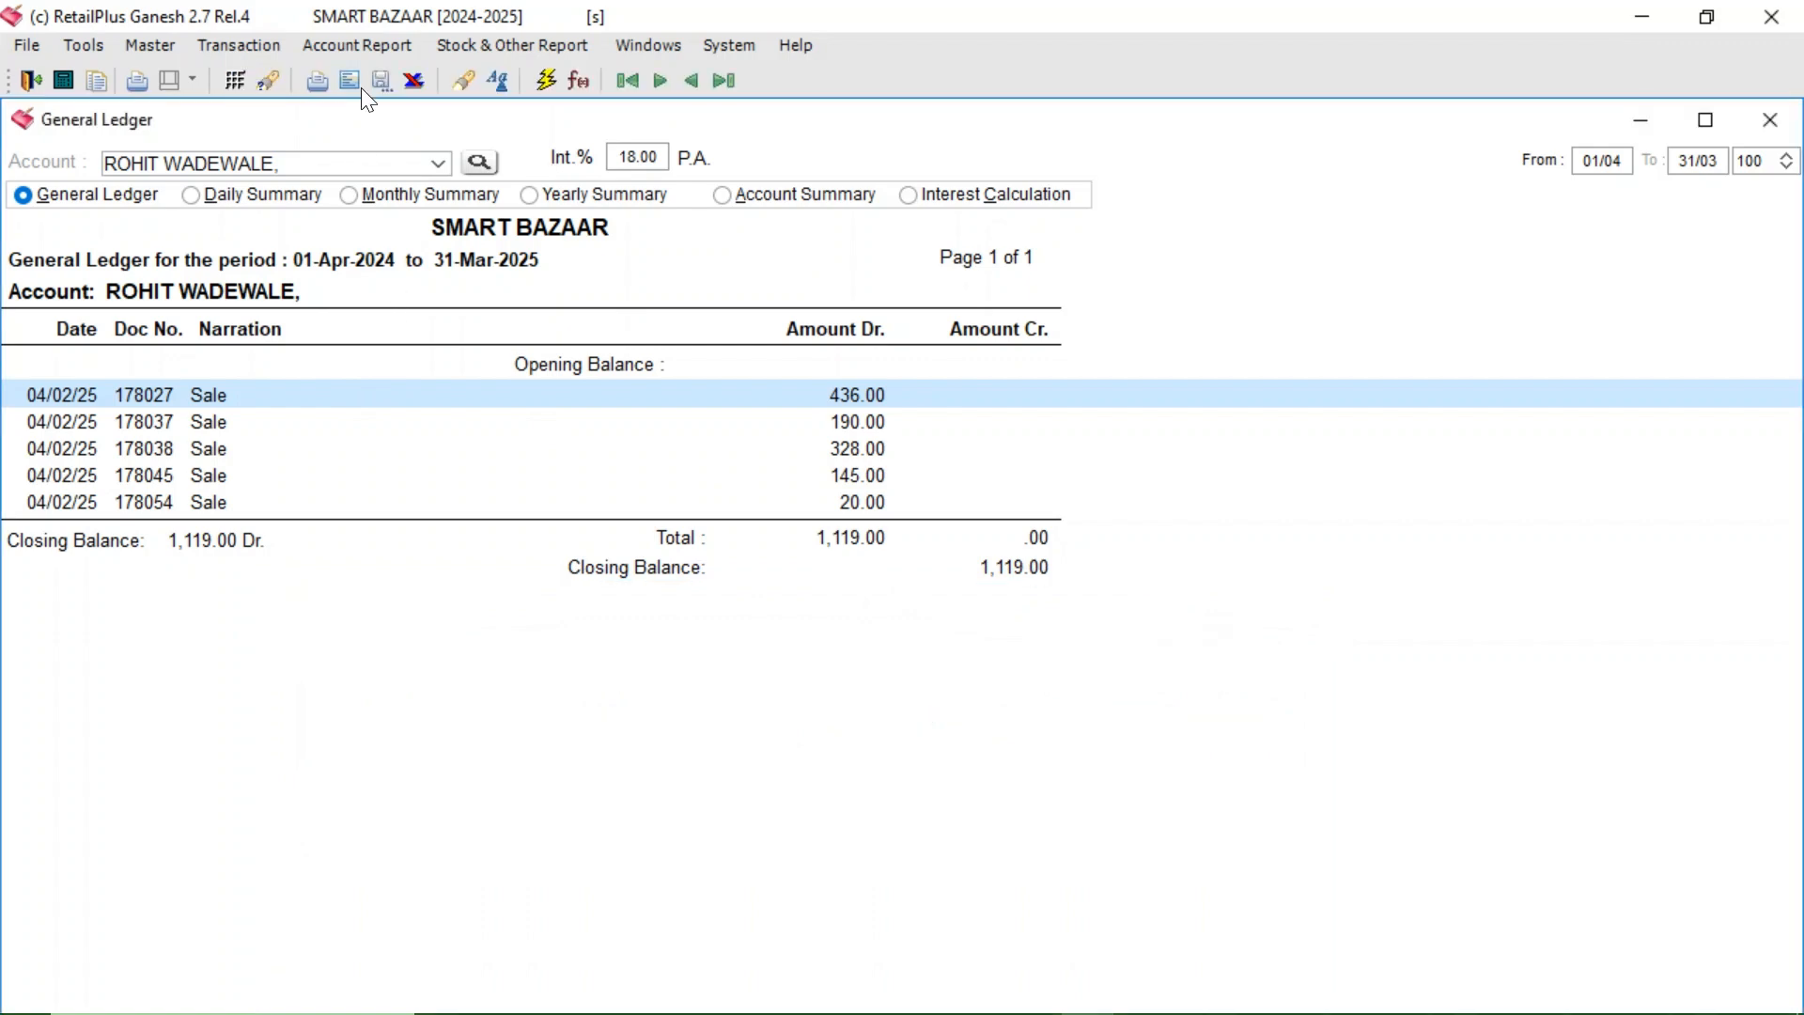
{"action": "left_click", "coordinate": [538, 78]}
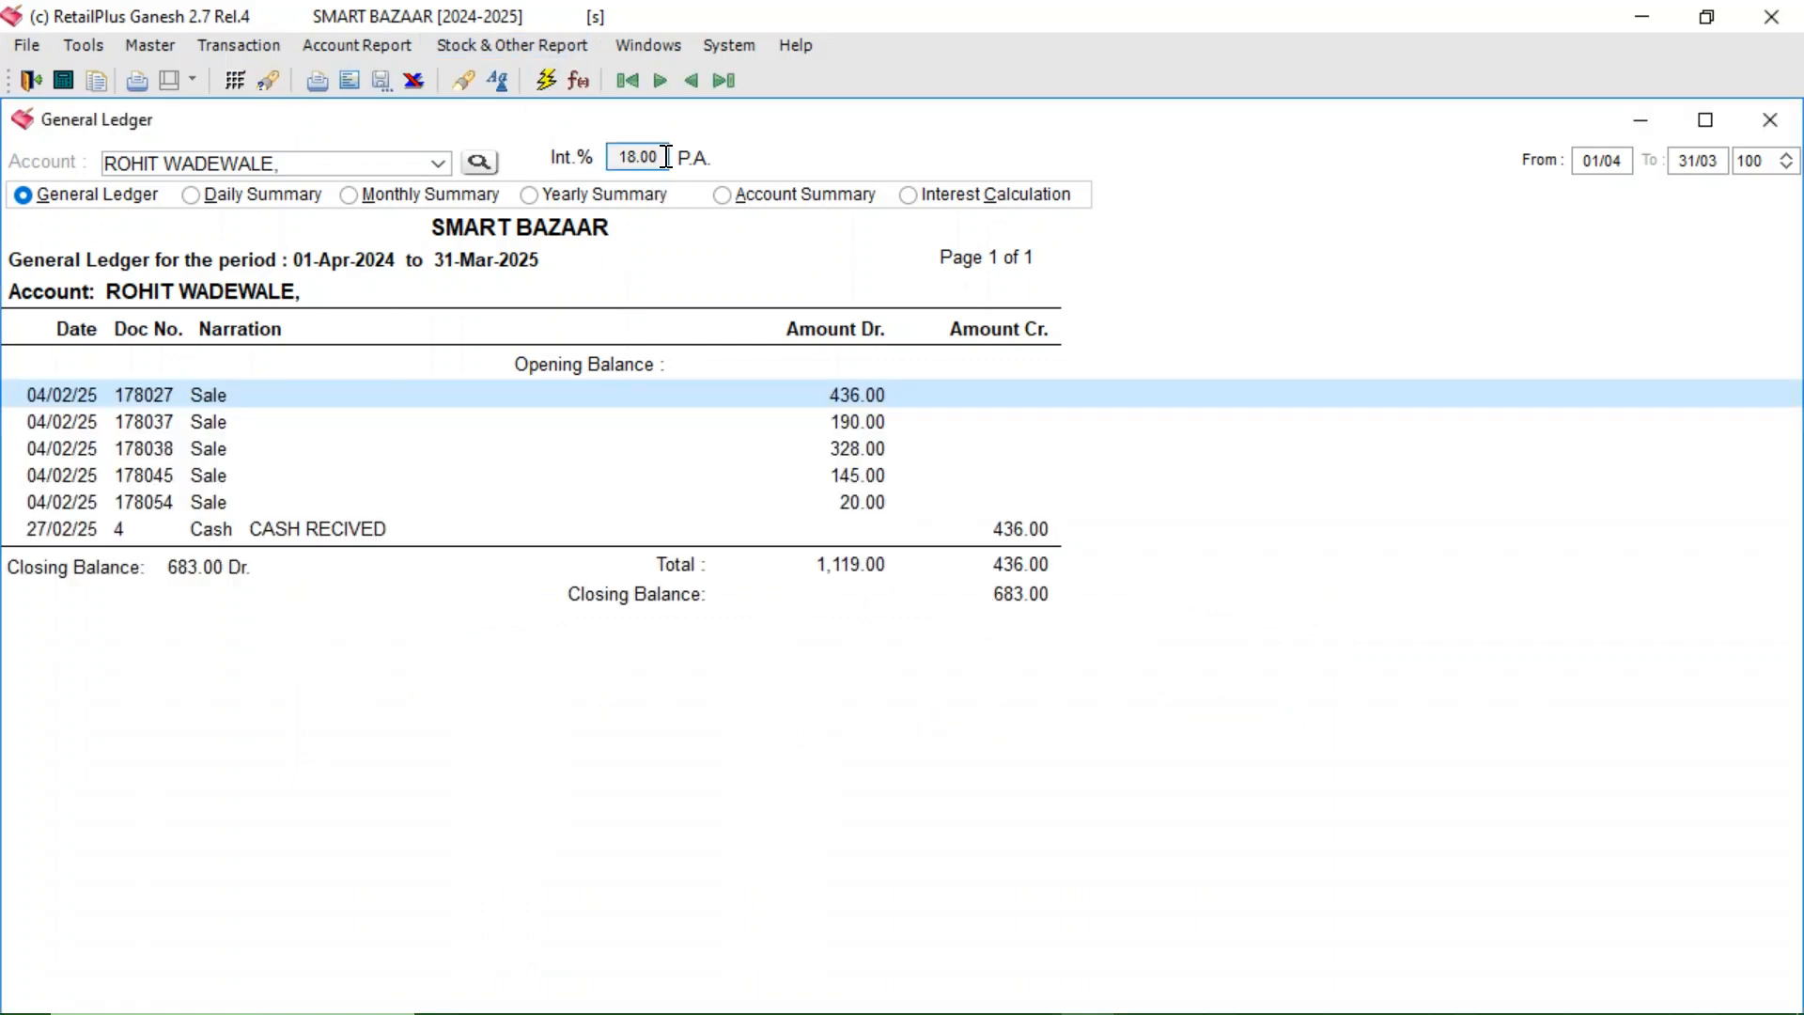
{"action": "left_click", "coordinate": [632, 42]}
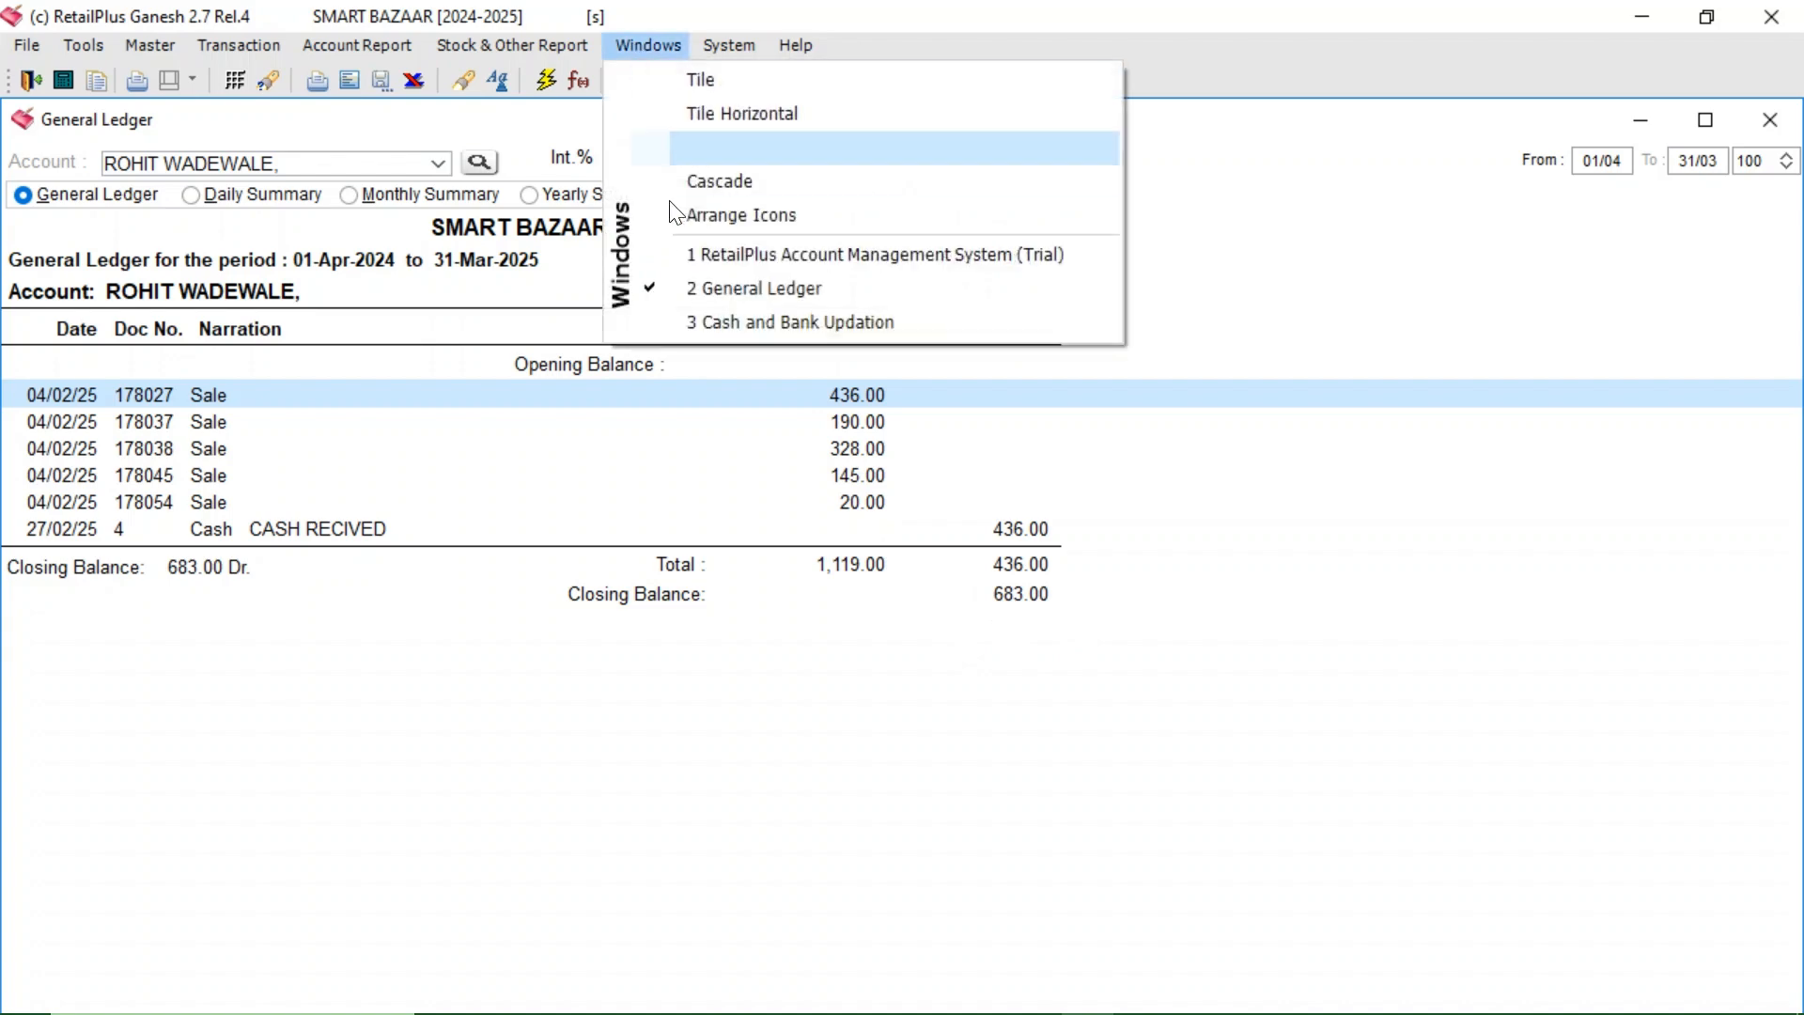
- Enter a 200.00 receipt on cash voucher 5, choose Preprinted Stationery, then save and print
{"action": "left_click", "coordinate": [712, 322]}
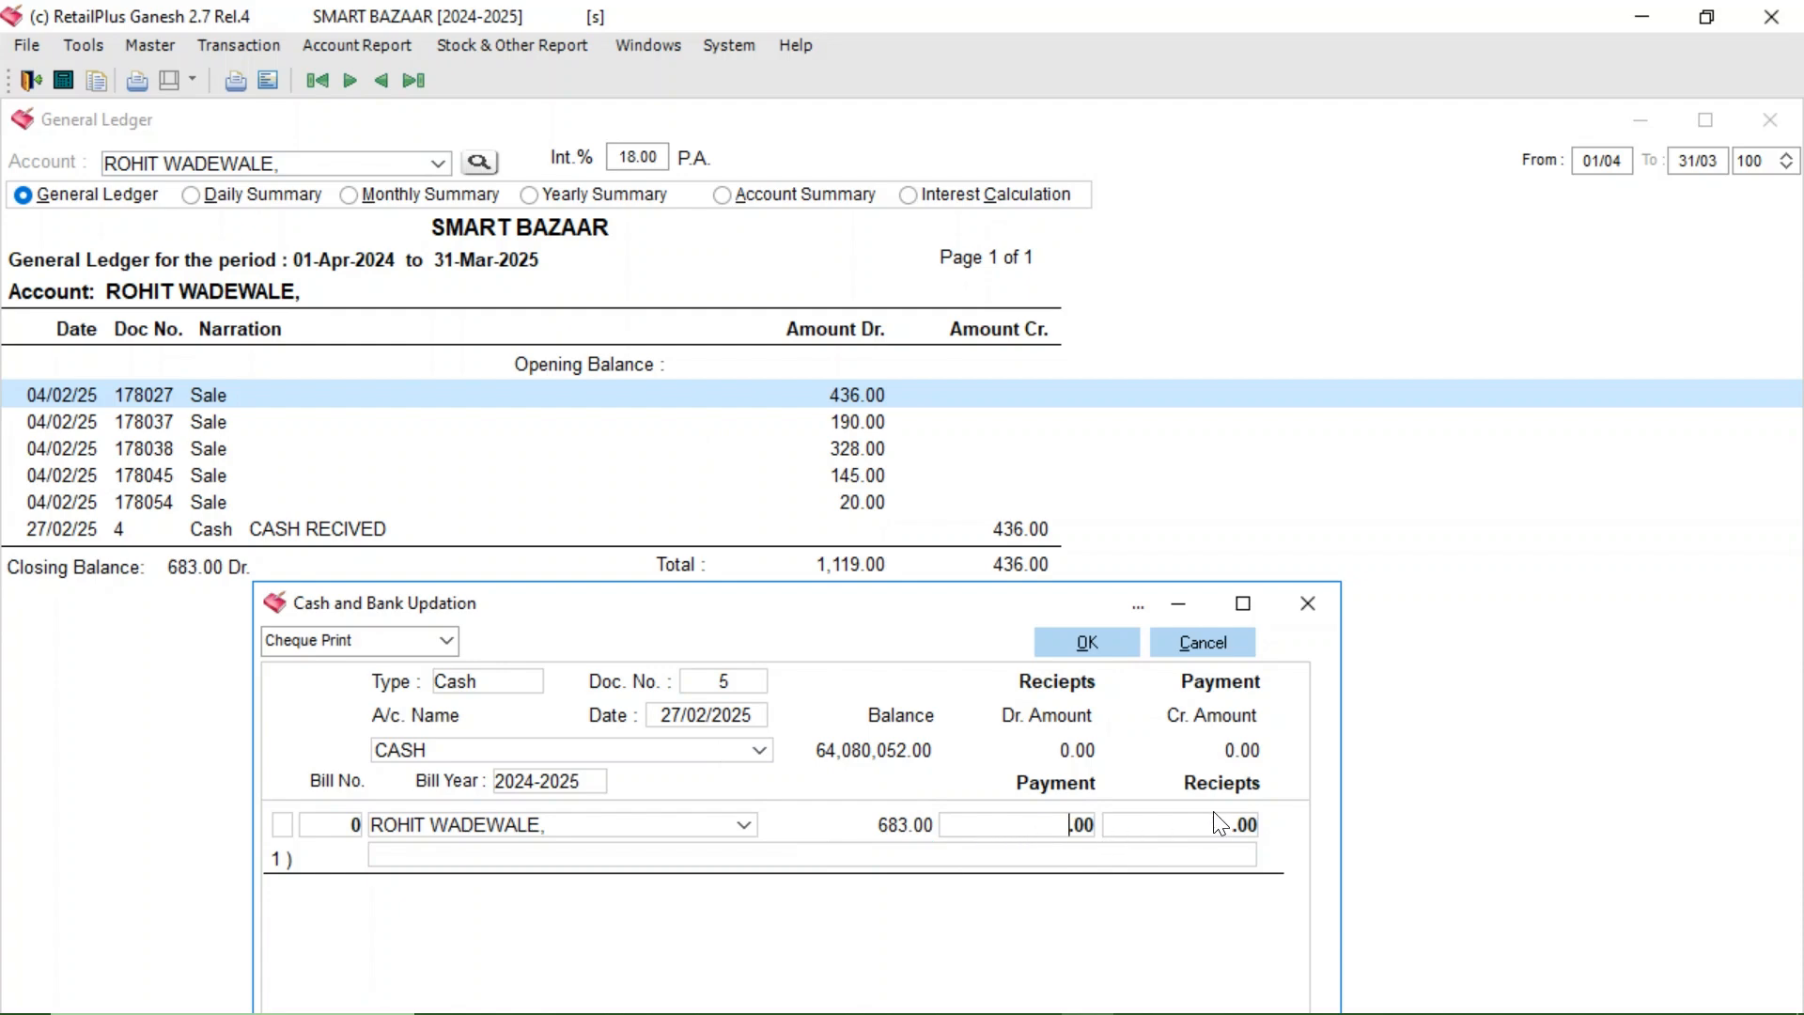
{"action": "left_click", "coordinate": [1165, 832]}
{"action": "type", "text": "200"}
{"action": "key", "text": "Return"}
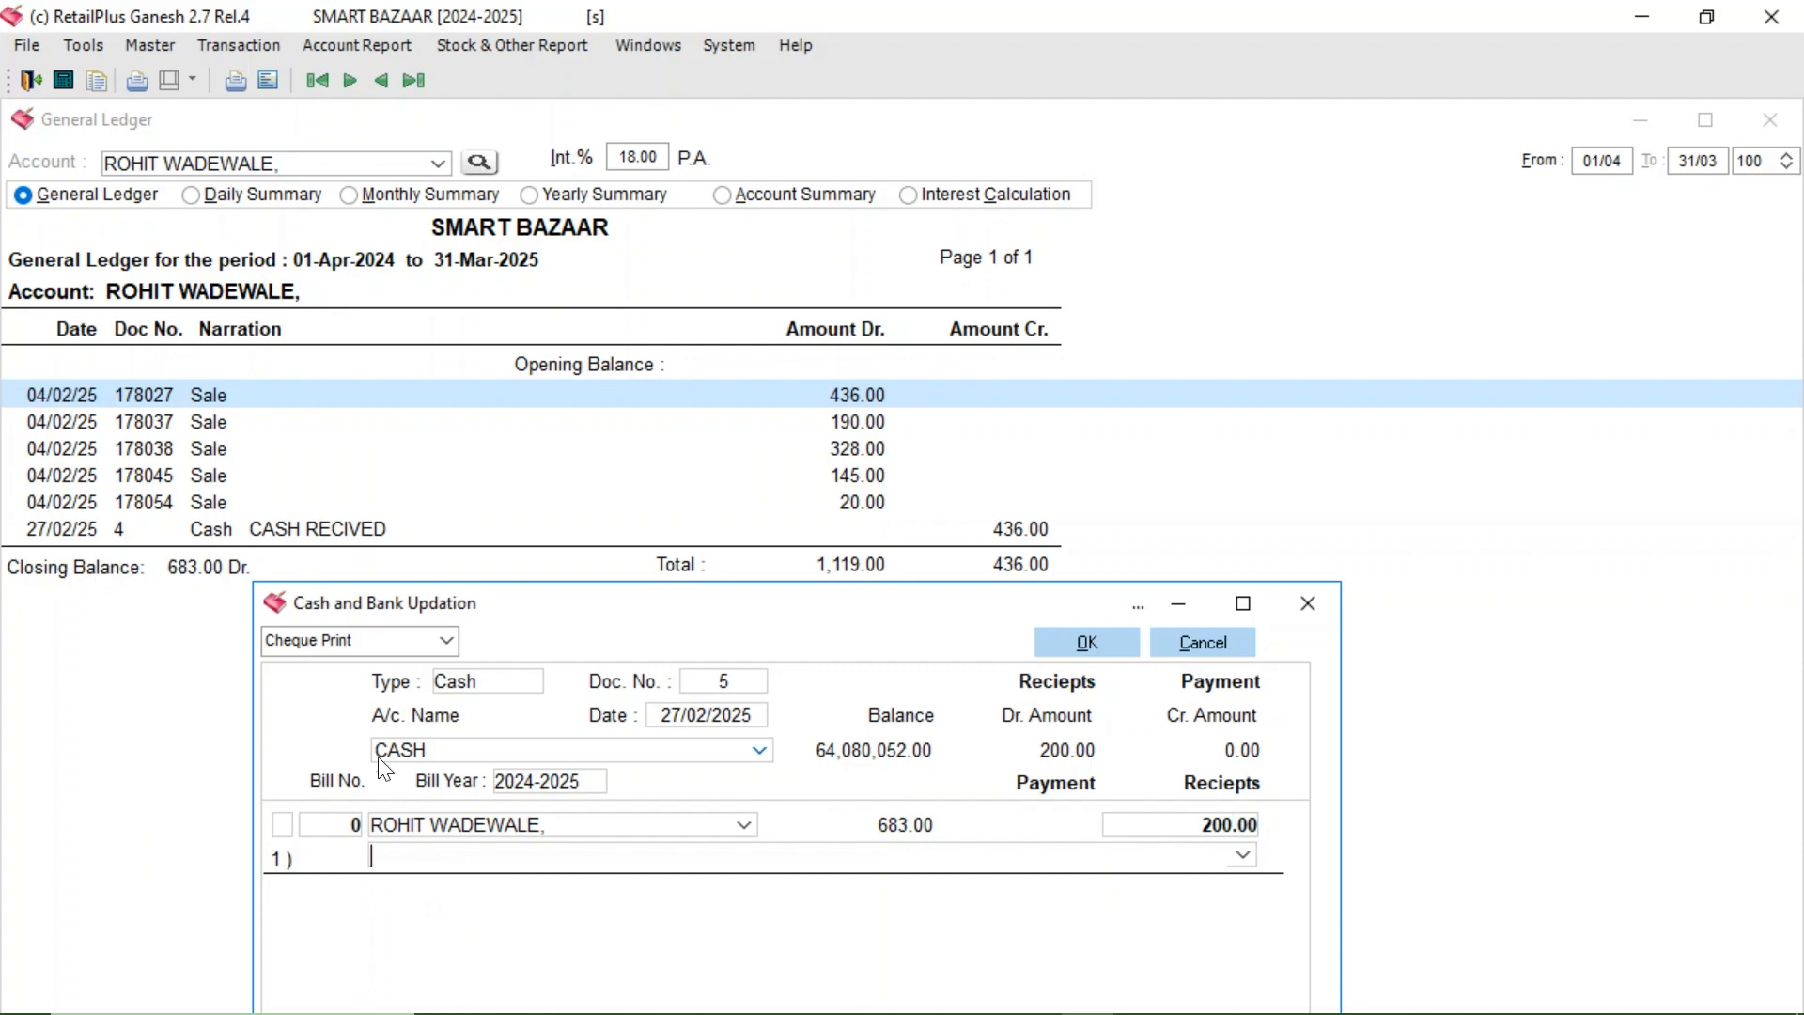
{"action": "left_click", "coordinate": [447, 643]}
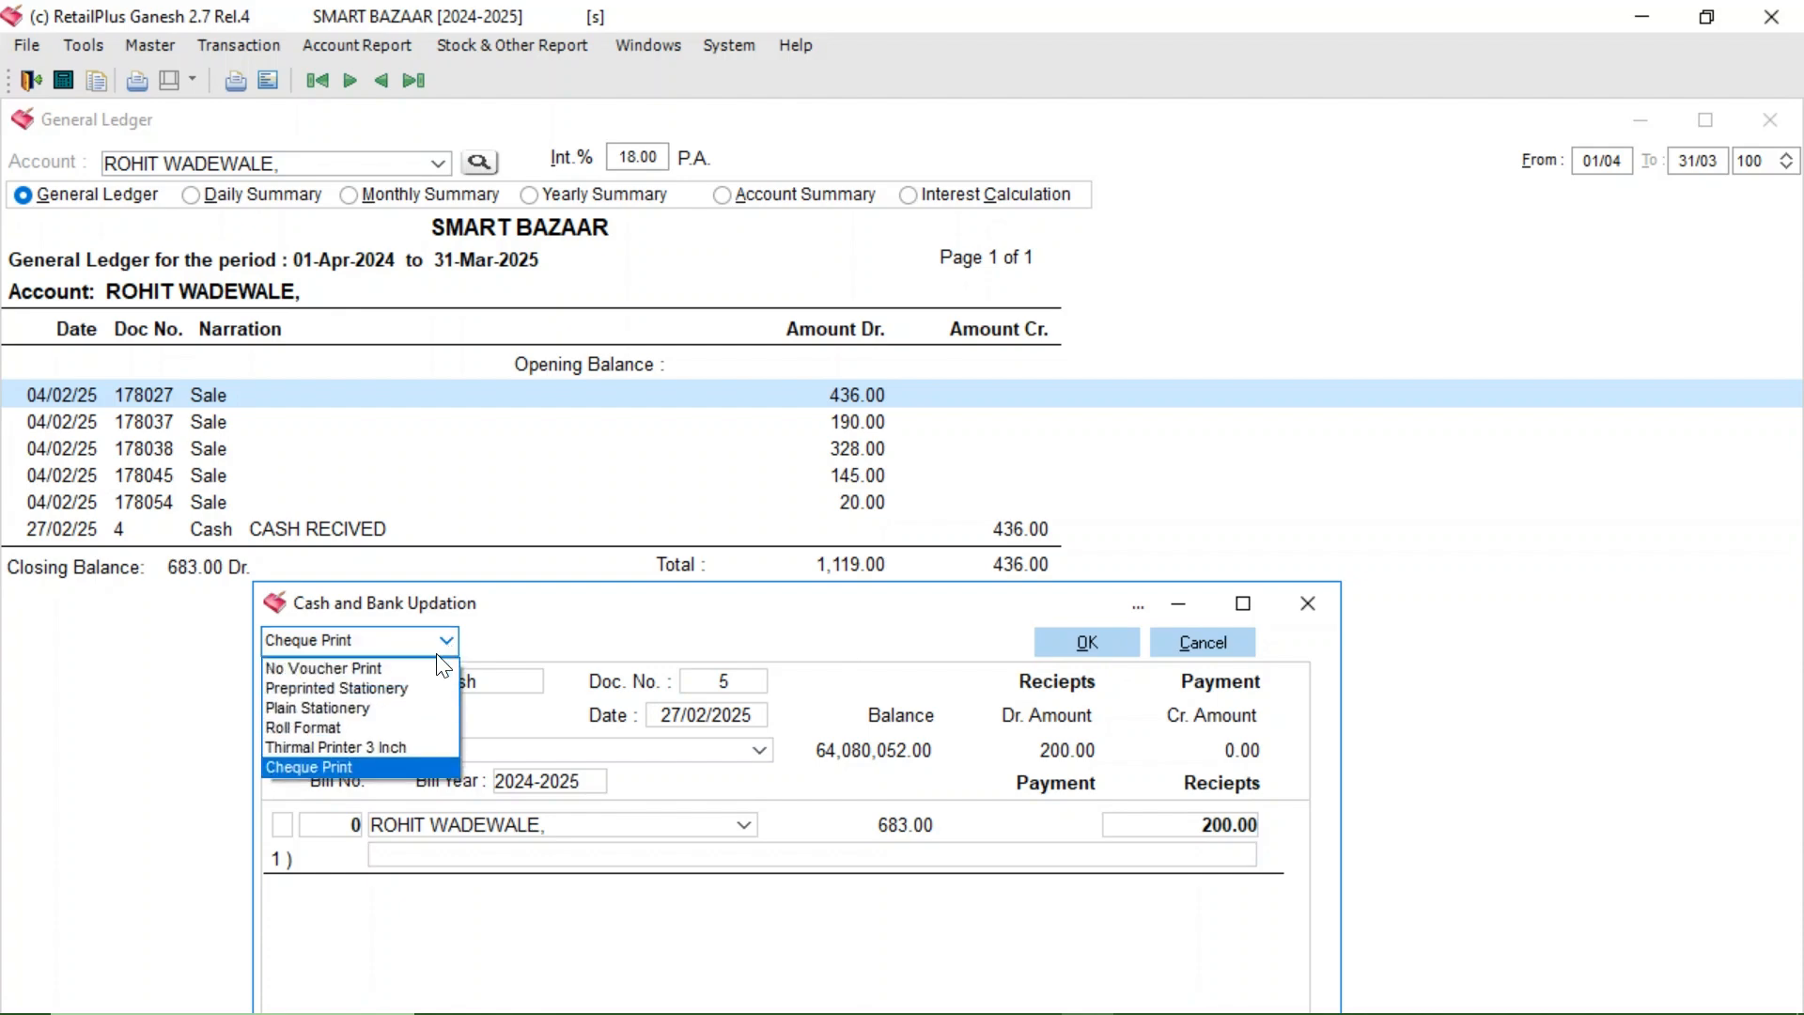
{"action": "left_click", "coordinate": [351, 688]}
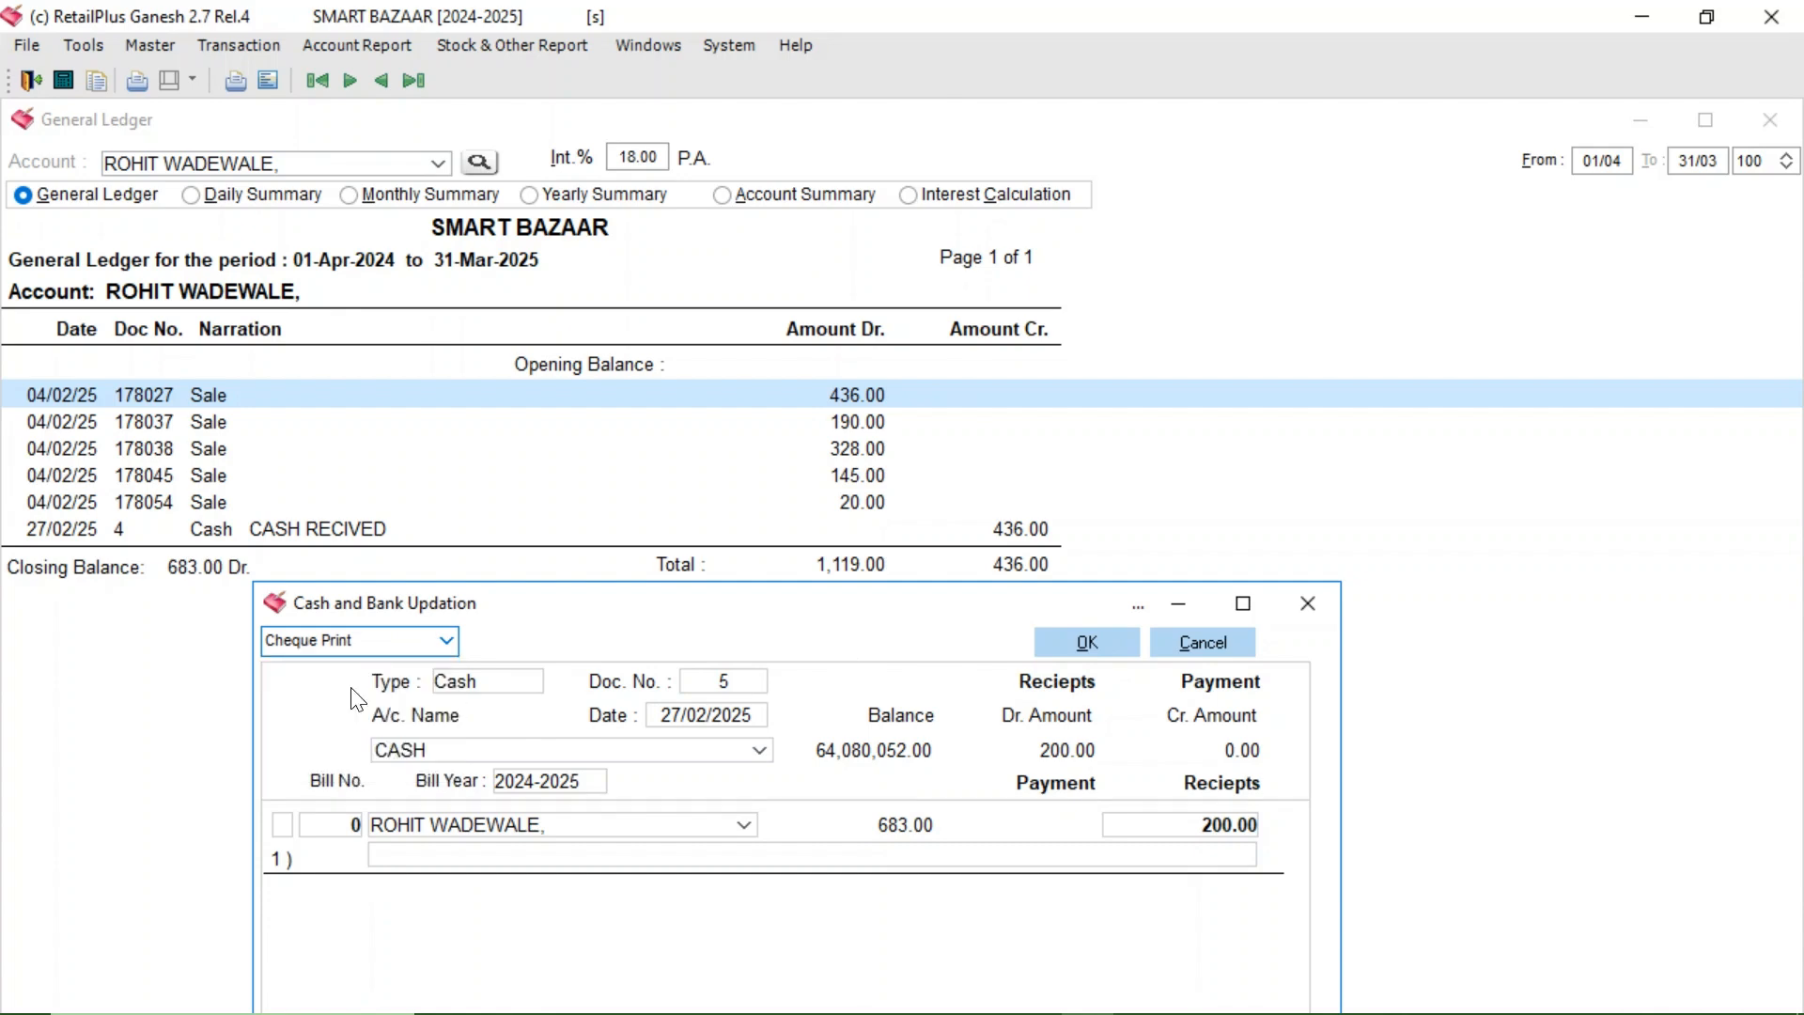
{"action": "left_click", "coordinate": [1087, 645]}
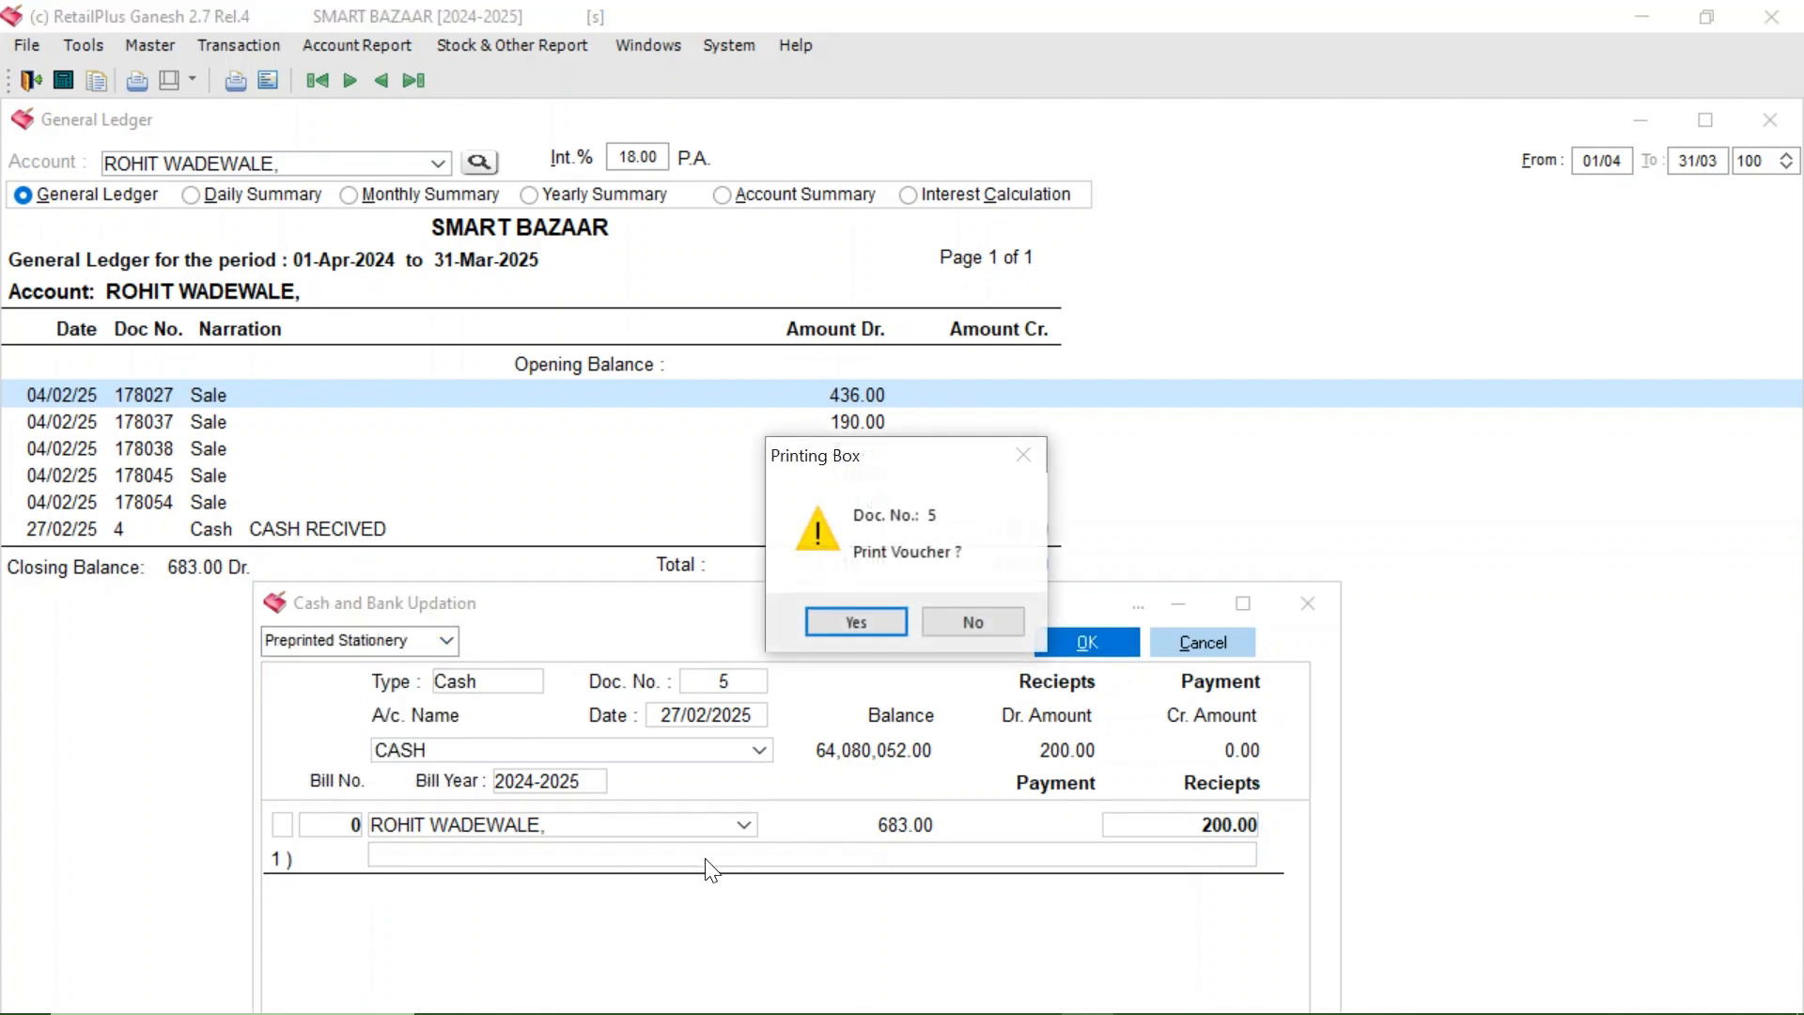
{"action": "left_click", "coordinate": [883, 637]}
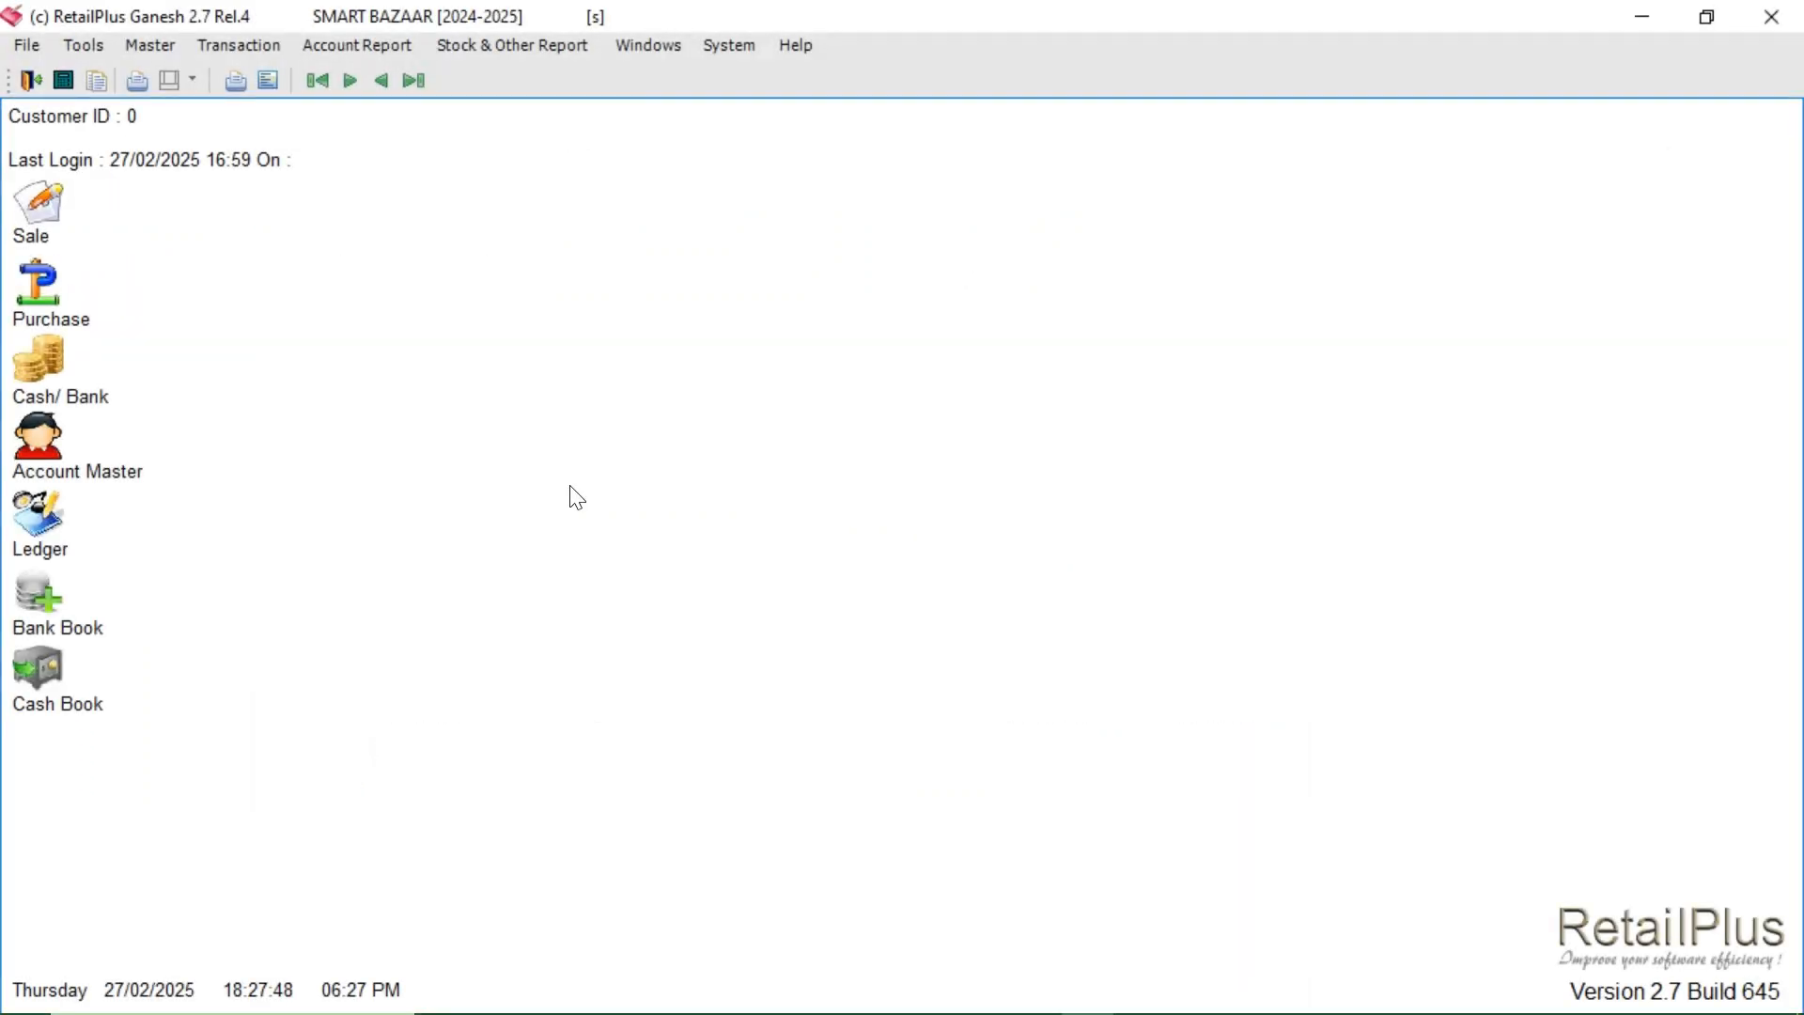
- Start a new Cash-type voucher from Transaction > Cash & Bank
{"action": "left_click", "coordinate": [223, 41]}
{"action": "left_click", "coordinate": [310, 156]}
{"action": "left_click", "coordinate": [635, 305]}
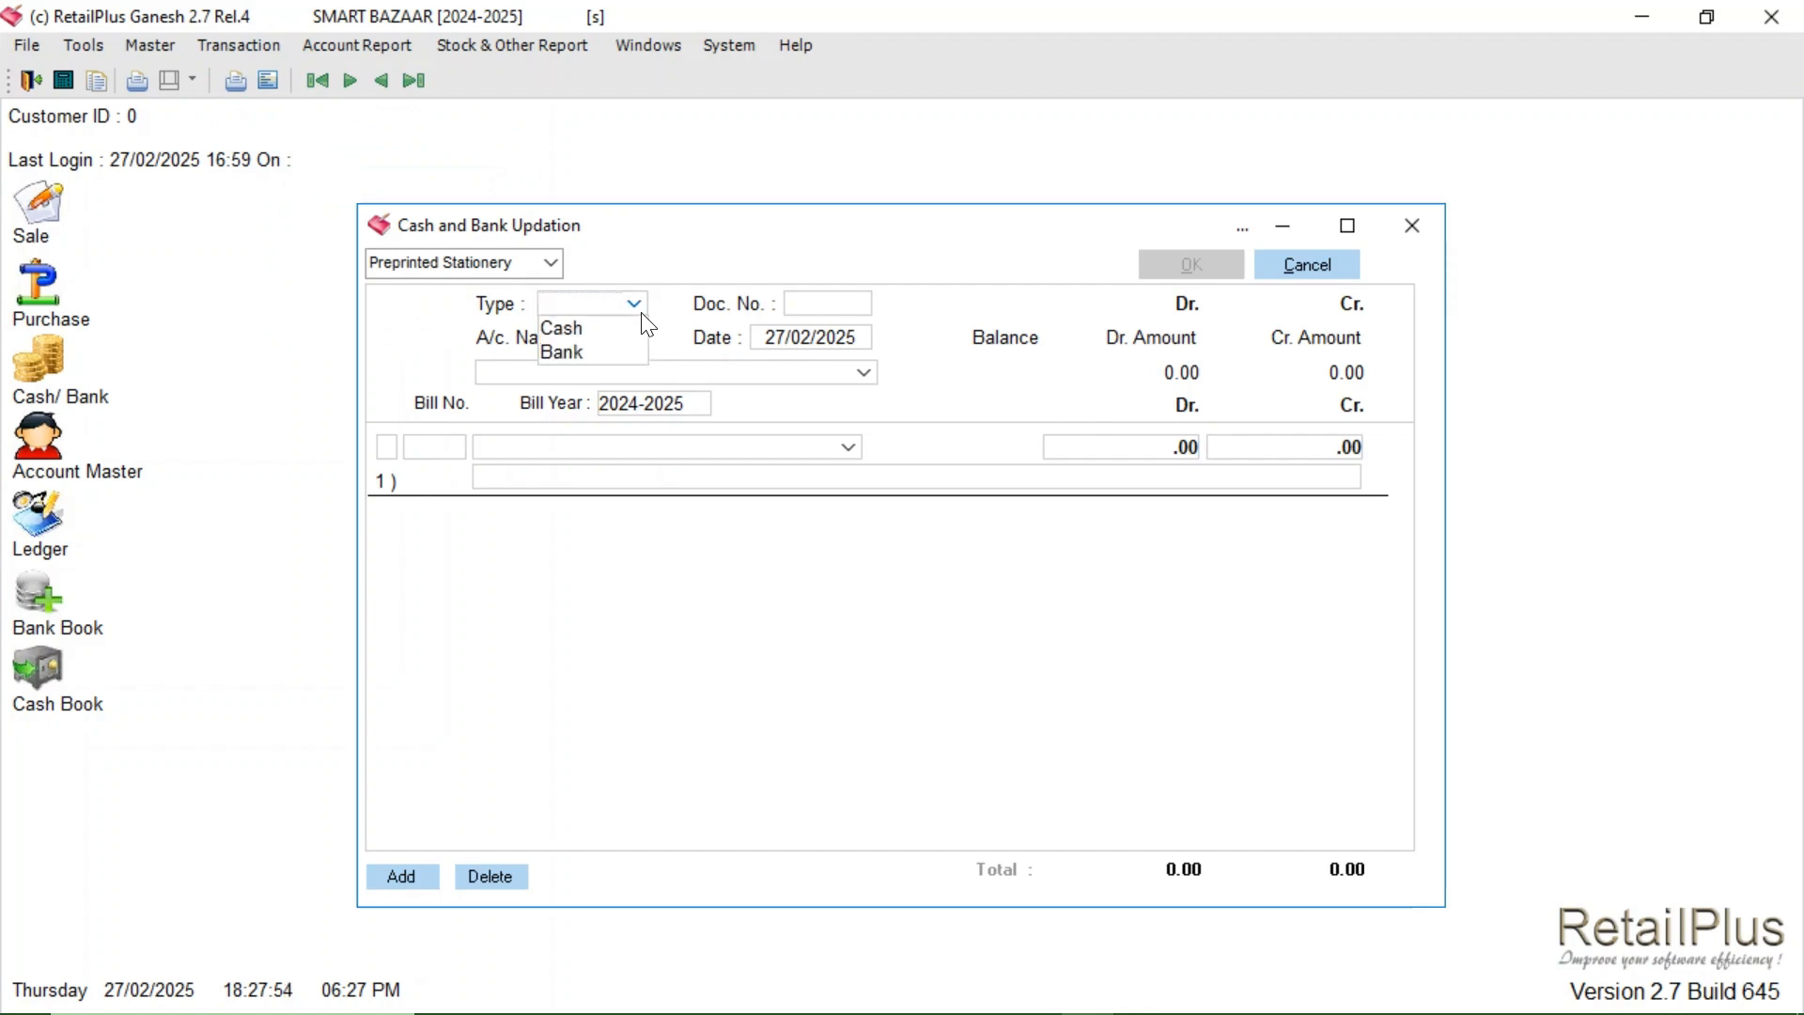
{"action": "left_click", "coordinate": [592, 329]}
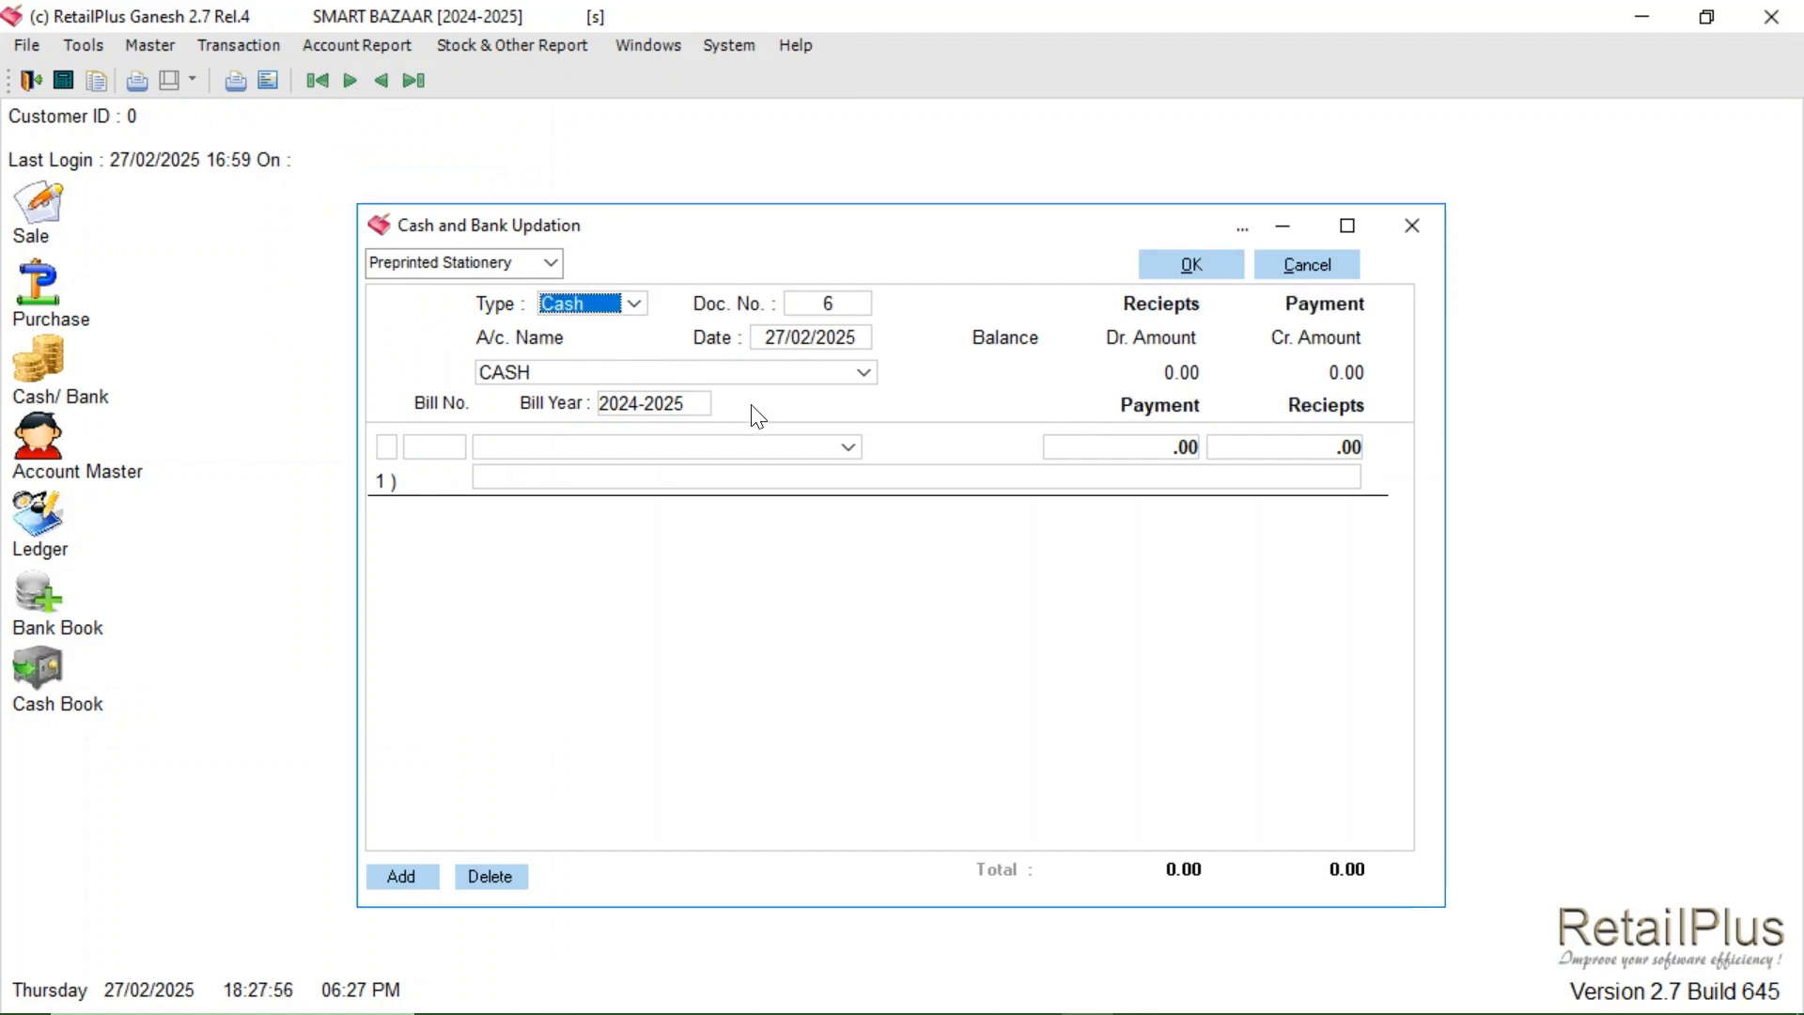
- Add MANIKCHAND and C G MARKETING account rows to cash voucher 6, amounts blank
{"action": "left_click", "coordinate": [552, 448]}
{"action": "type", "text": "MANIKCHAND,"}
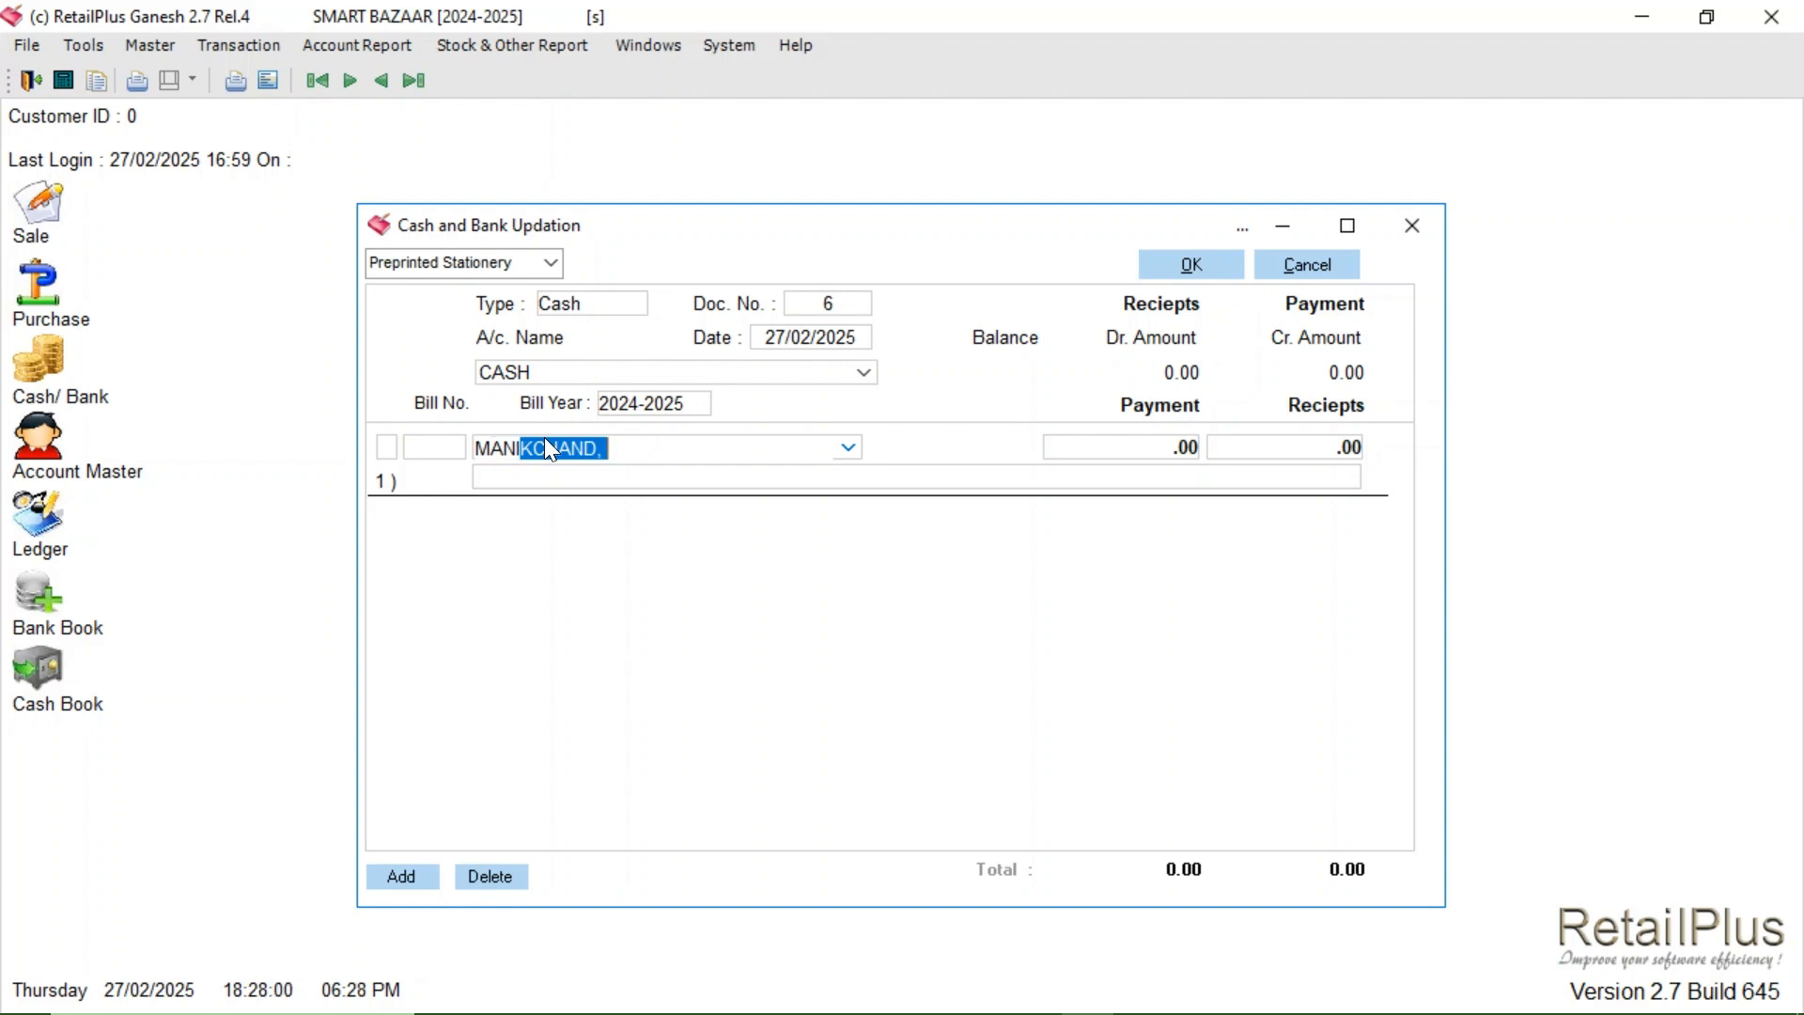
{"action": "key", "text": "Return"}
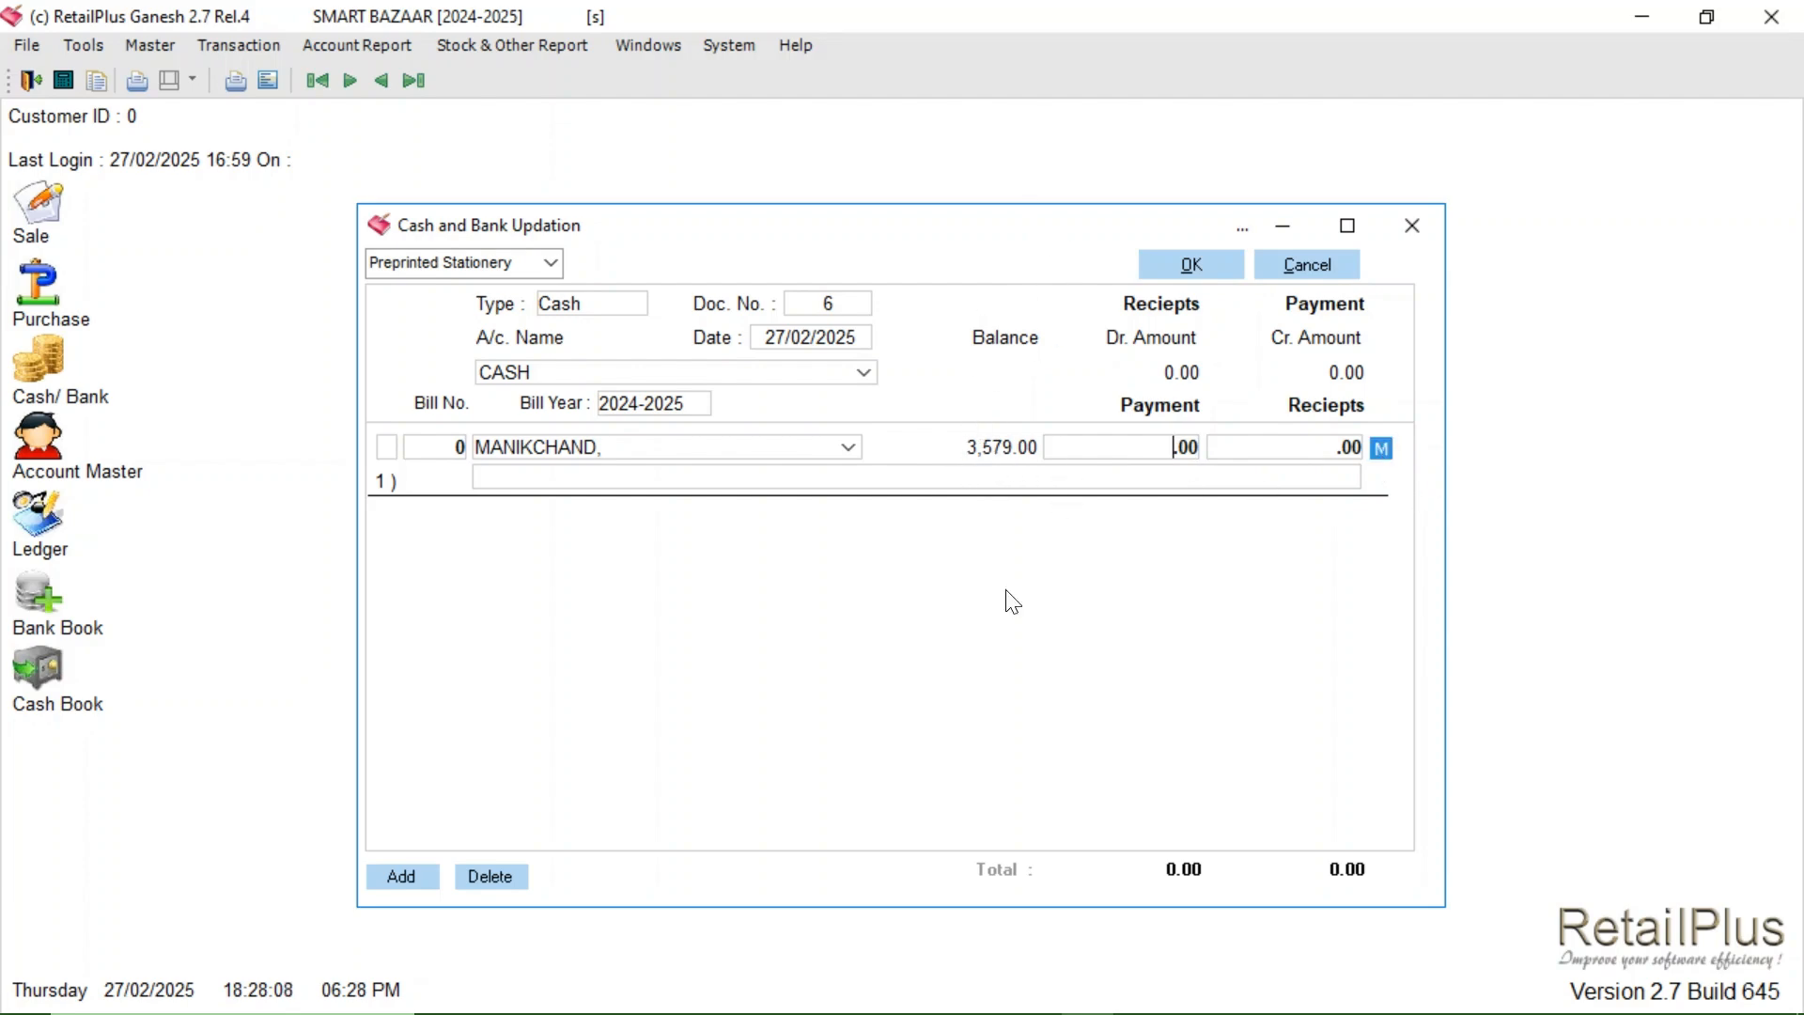
{"action": "left_click", "coordinate": [386, 879]}
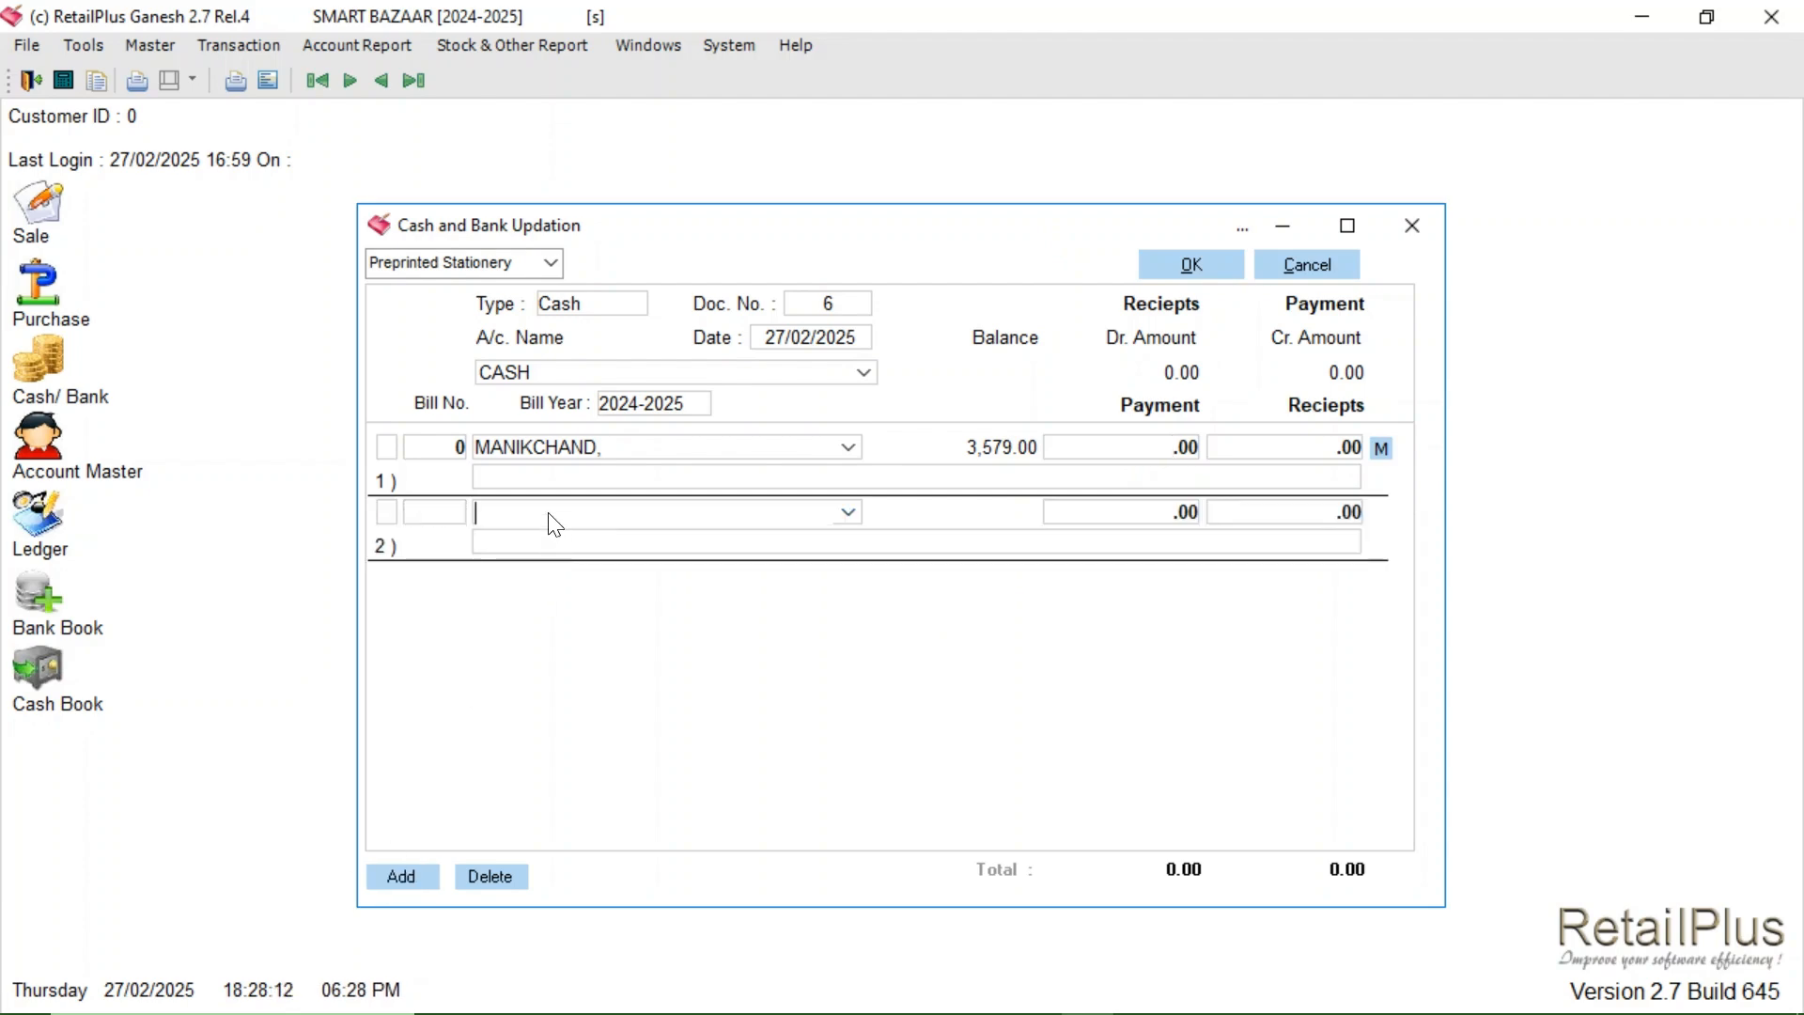
{"action": "type", "text": "c"}
{"action": "key", "text": "Return"}
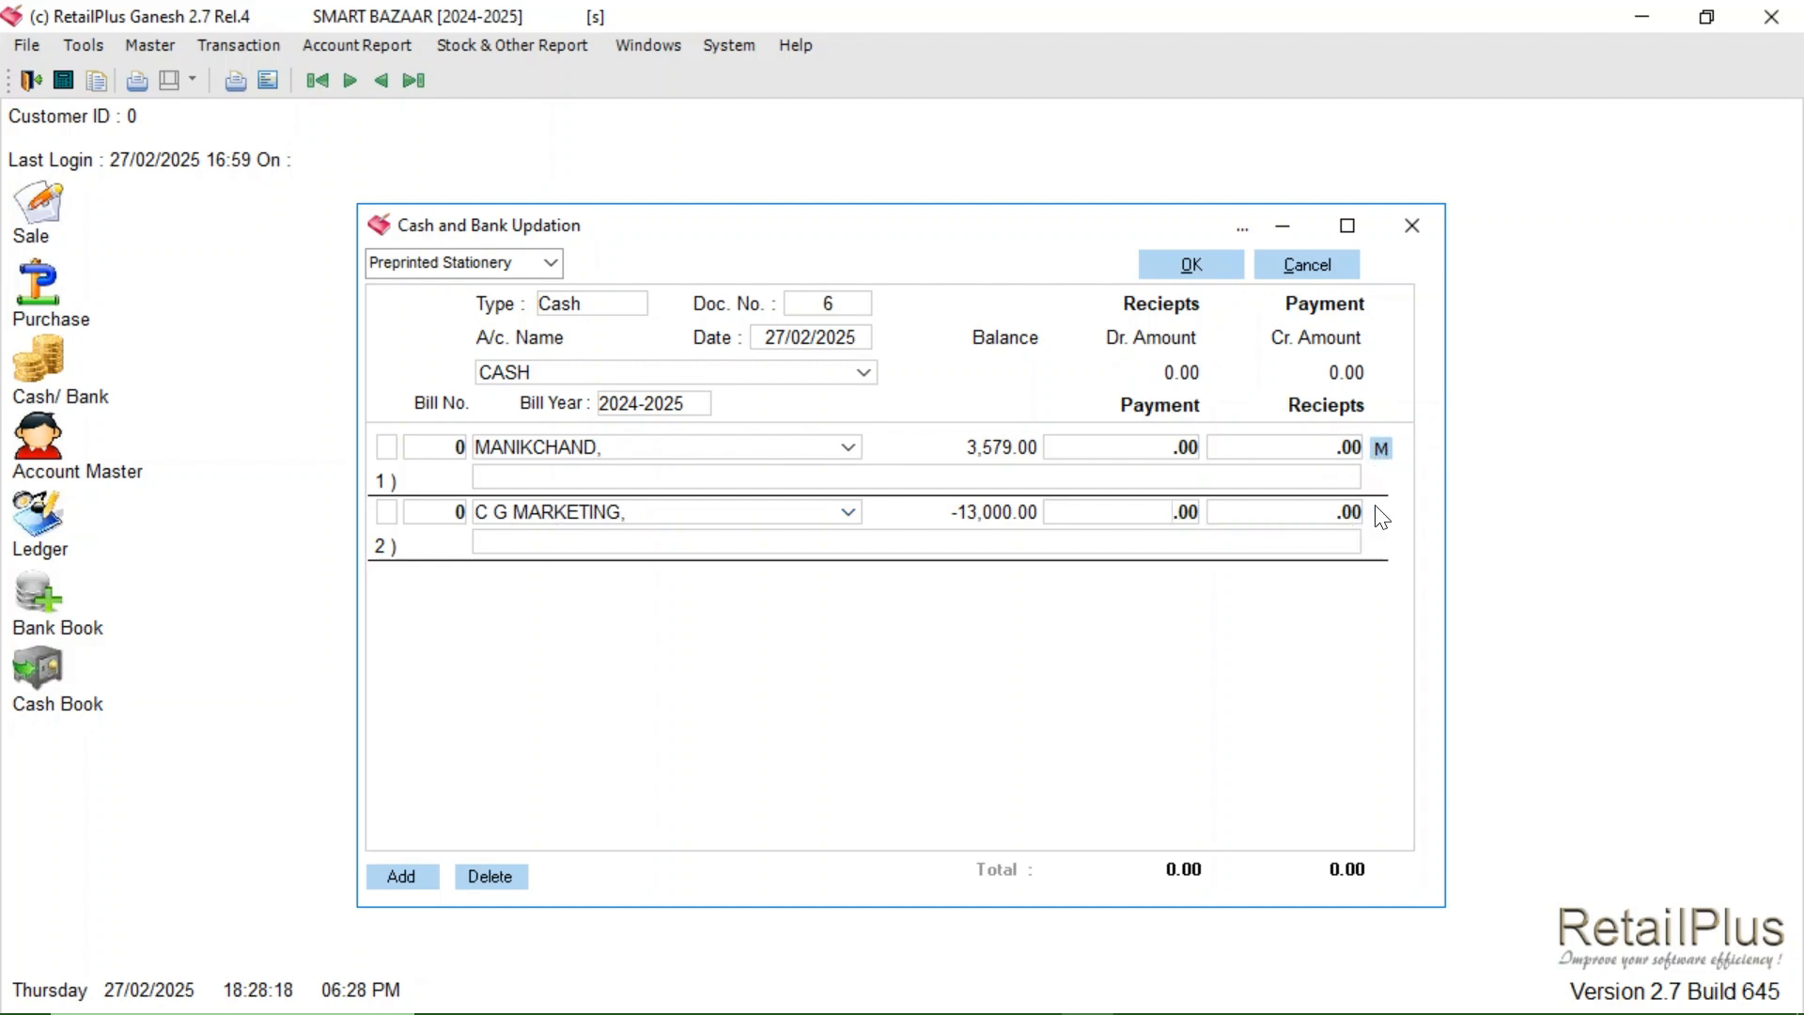
{"action": "left_click", "coordinate": [143, 47]}
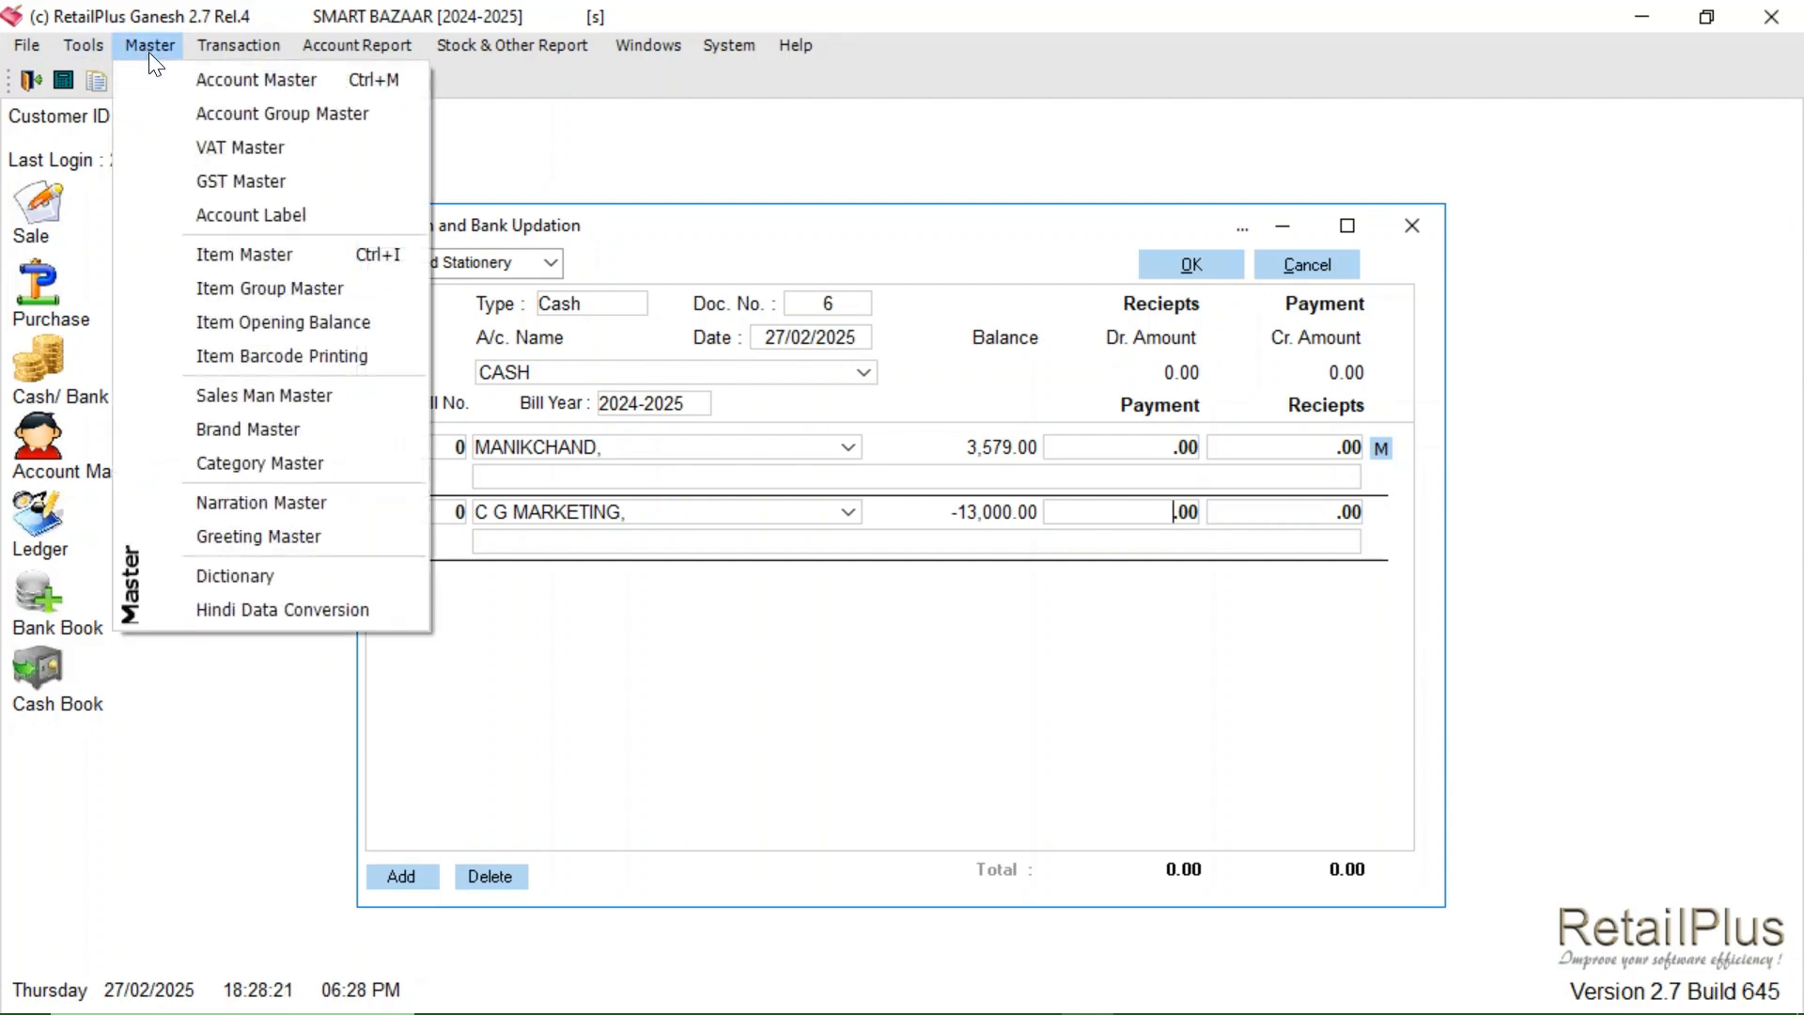
- Open MANIKCHAND in Account Master Modify and check its Bill to Bill Matching setting
{"action": "left_click", "coordinate": [259, 81]}
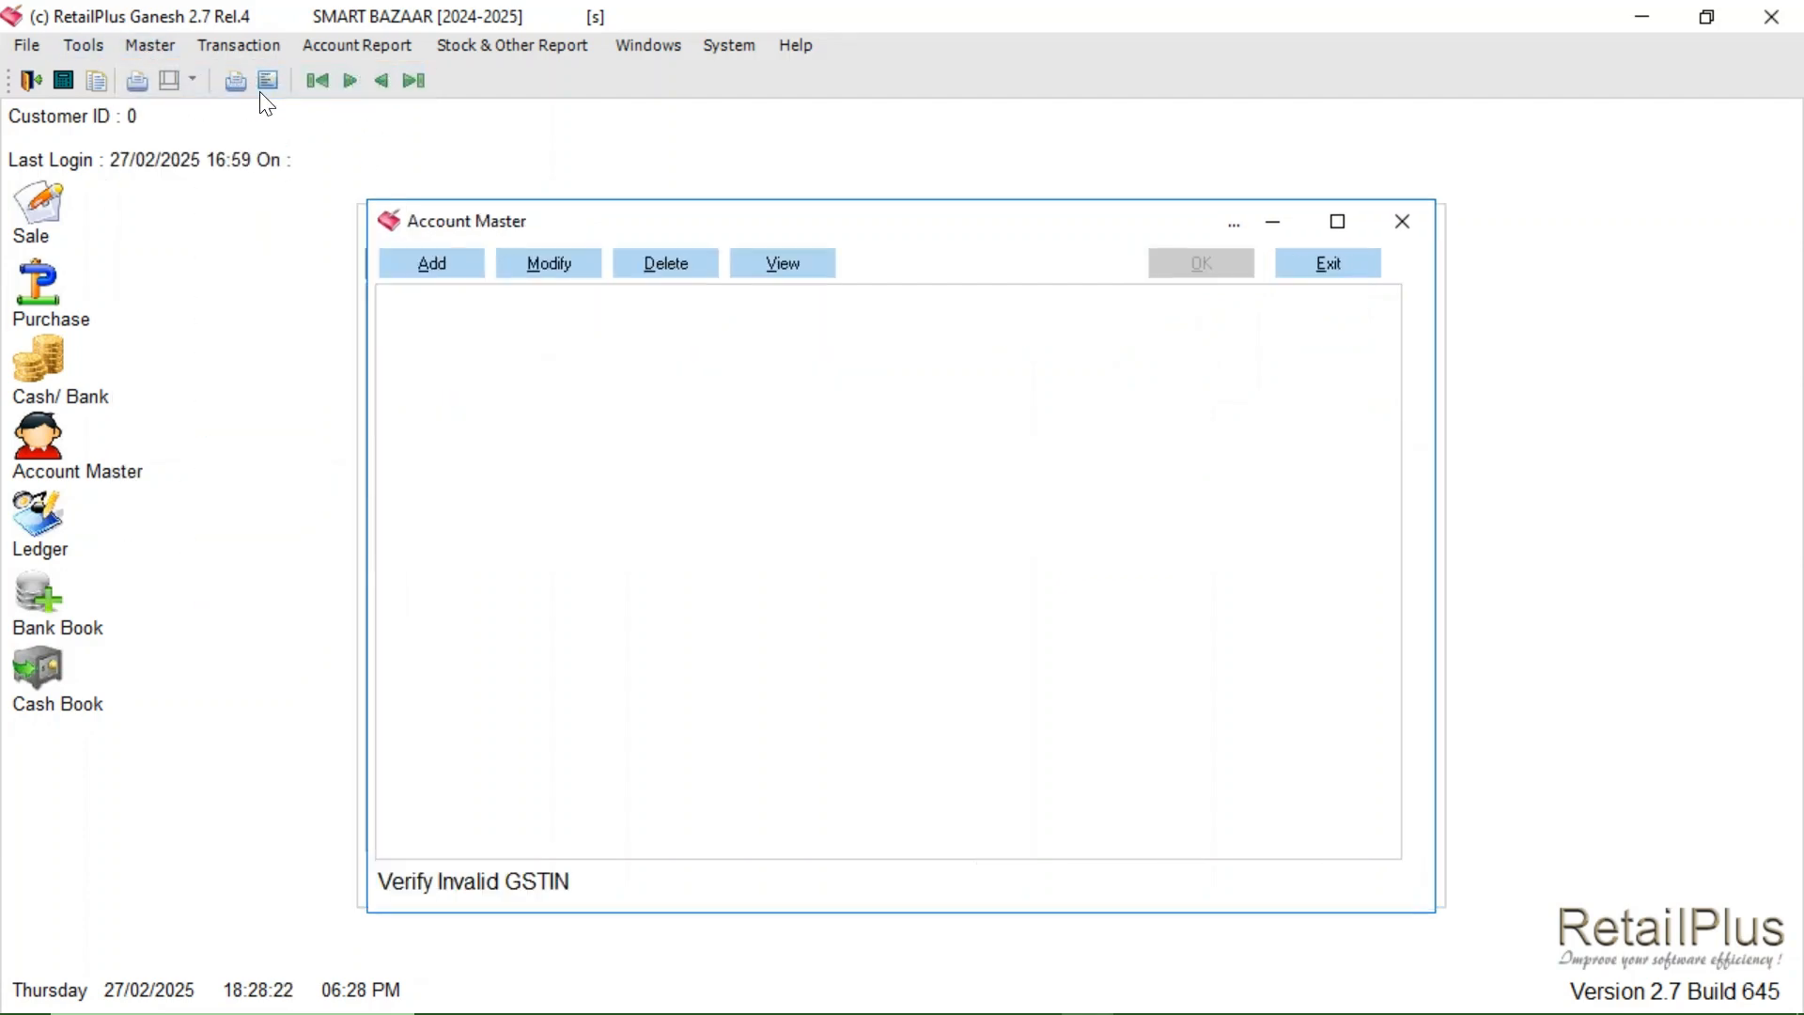
{"action": "left_click", "coordinate": [577, 270]}
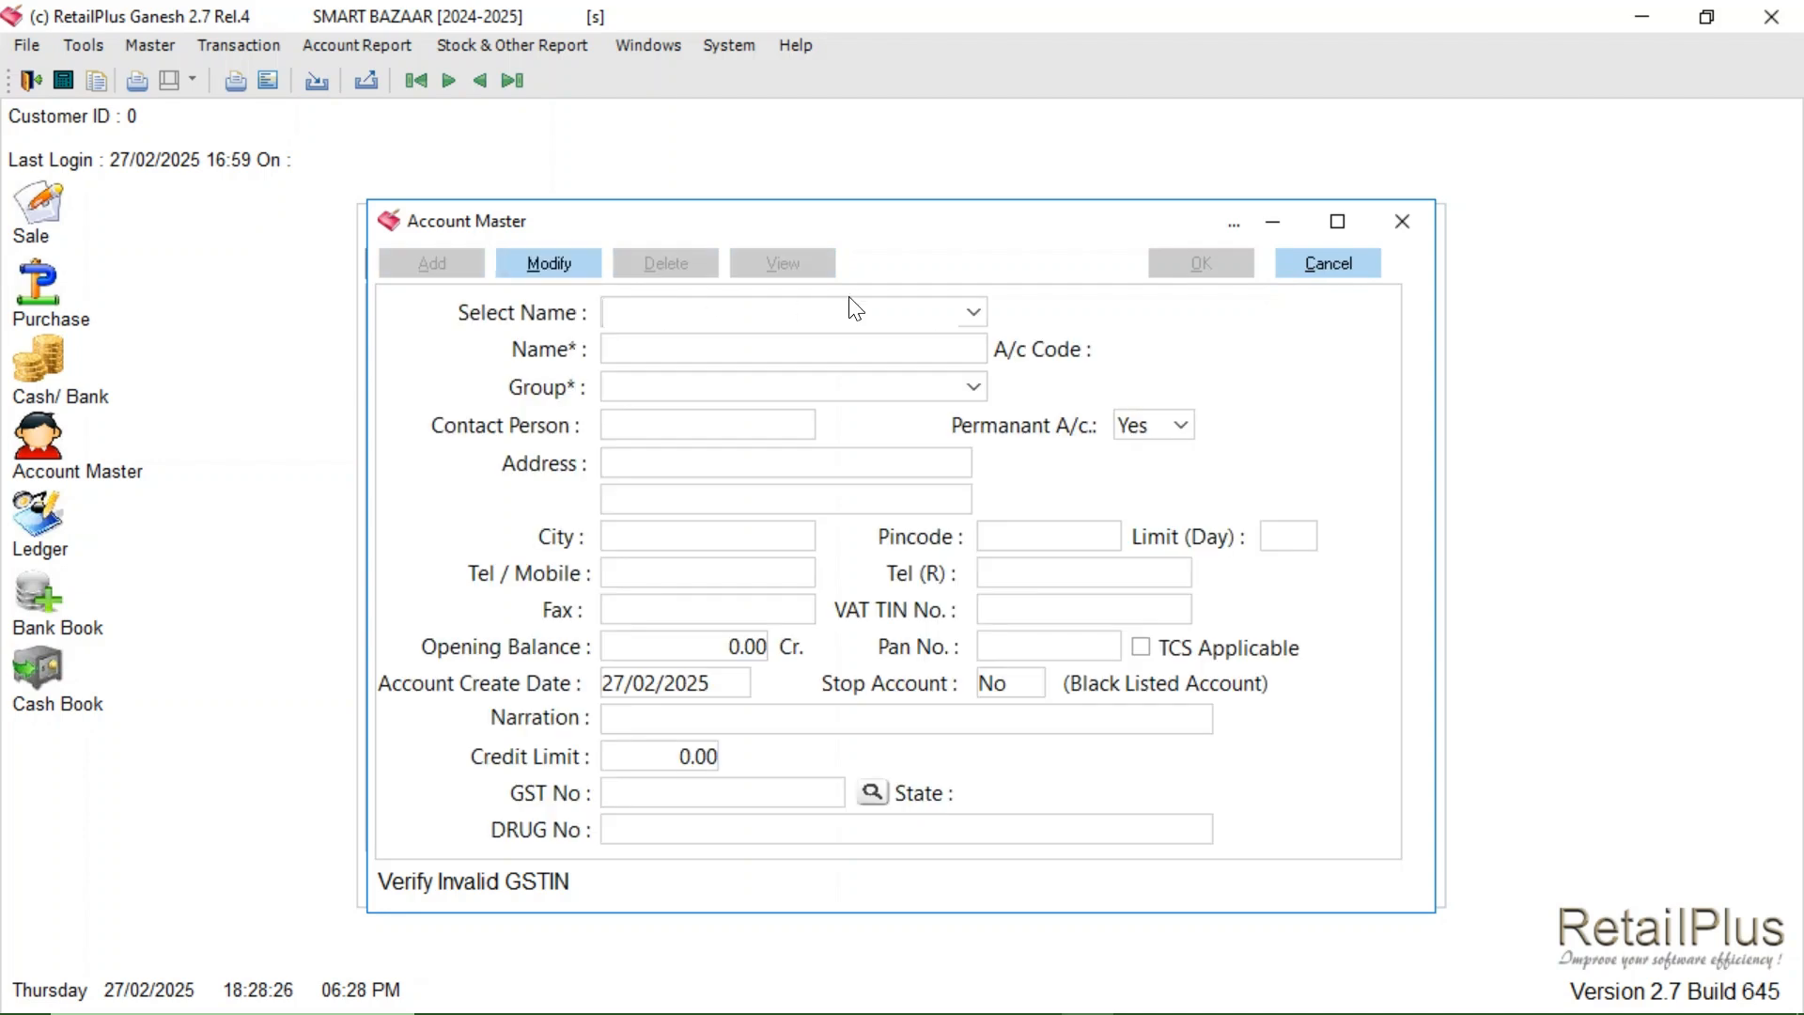
{"action": "type", "text": "MANIKCHAND"}
{"action": "key", "text": "Return"}
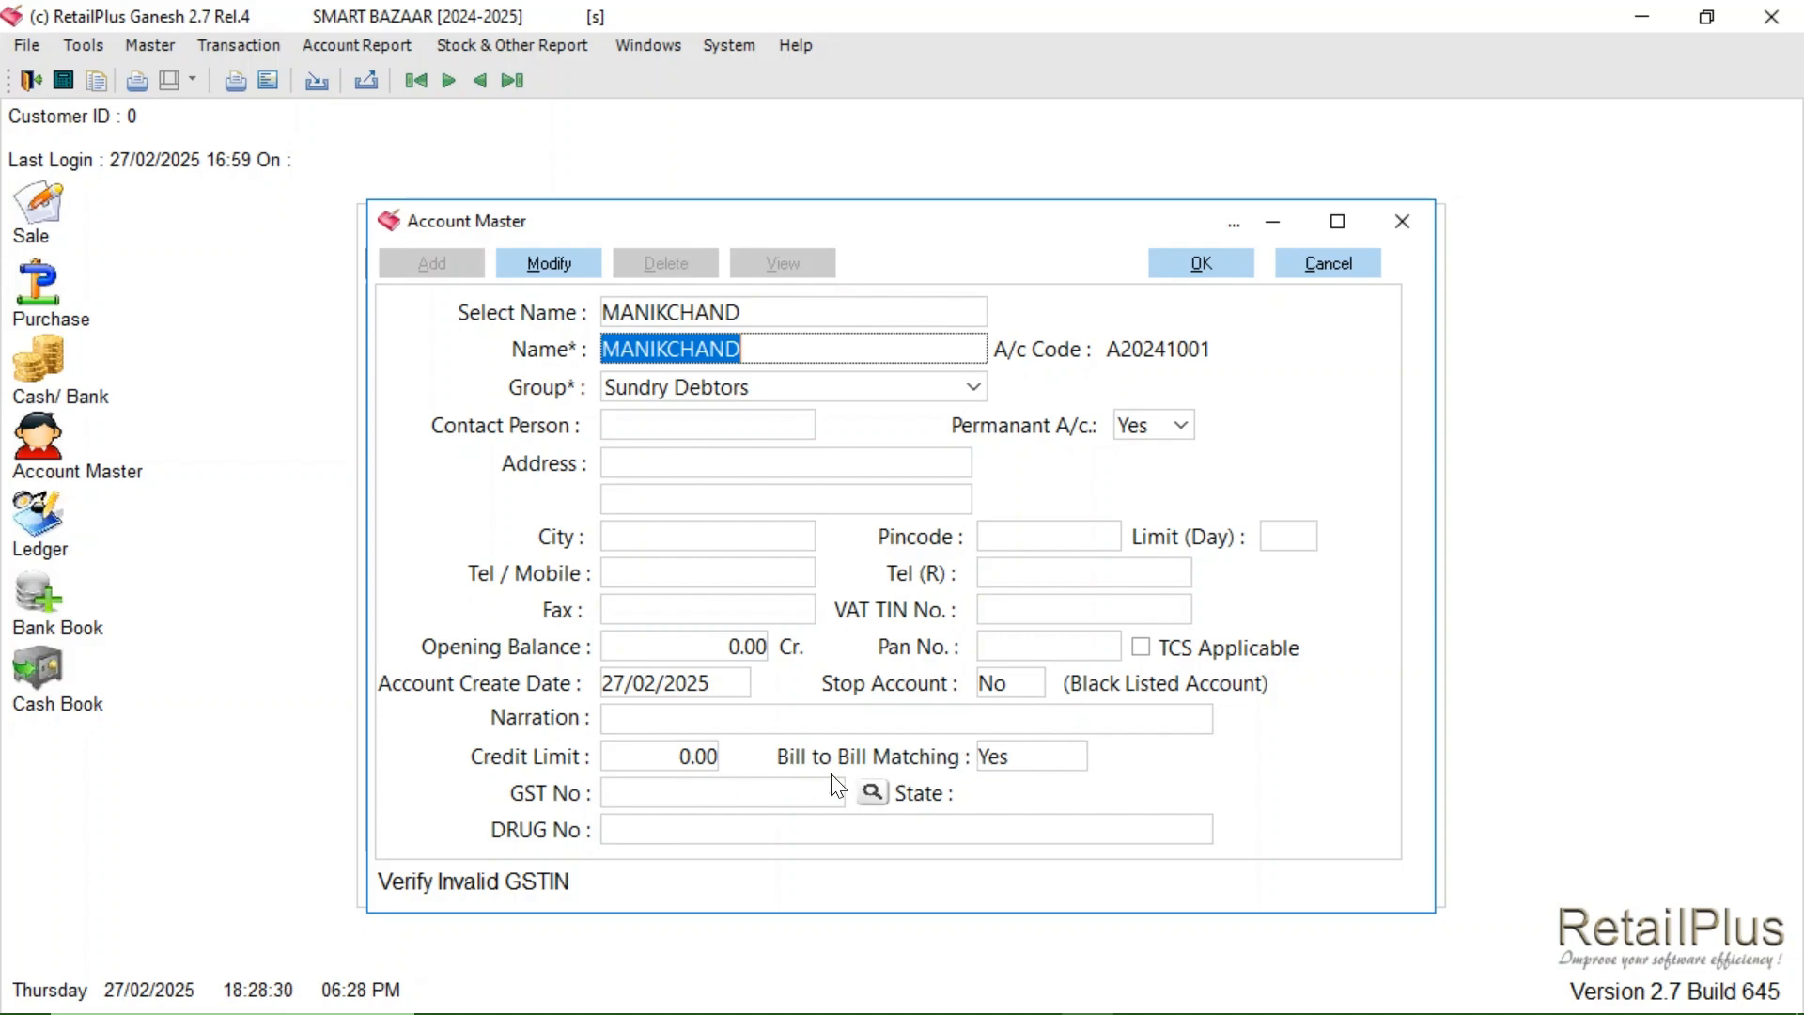
{"action": "left_click", "coordinate": [1029, 773]}
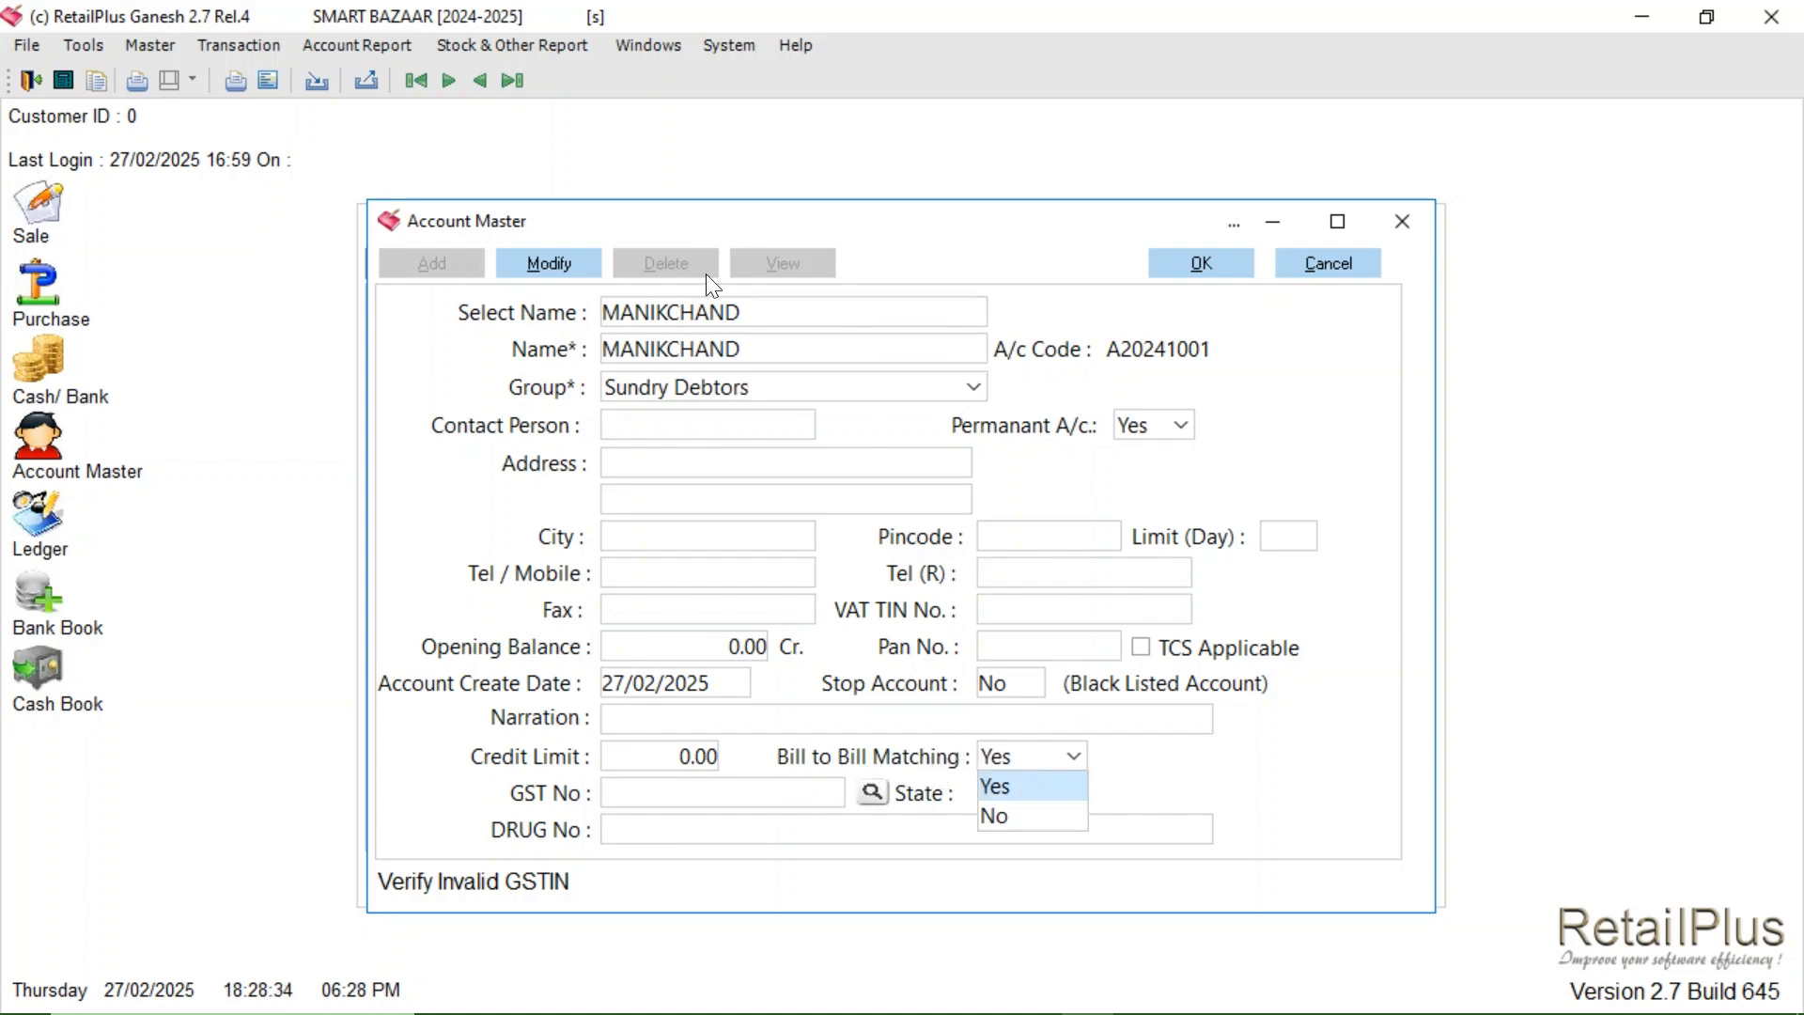
- Check C G MARKETING's bill matching, then close Account Master back to the voucher
{"action": "left_click", "coordinate": [783, 319]}
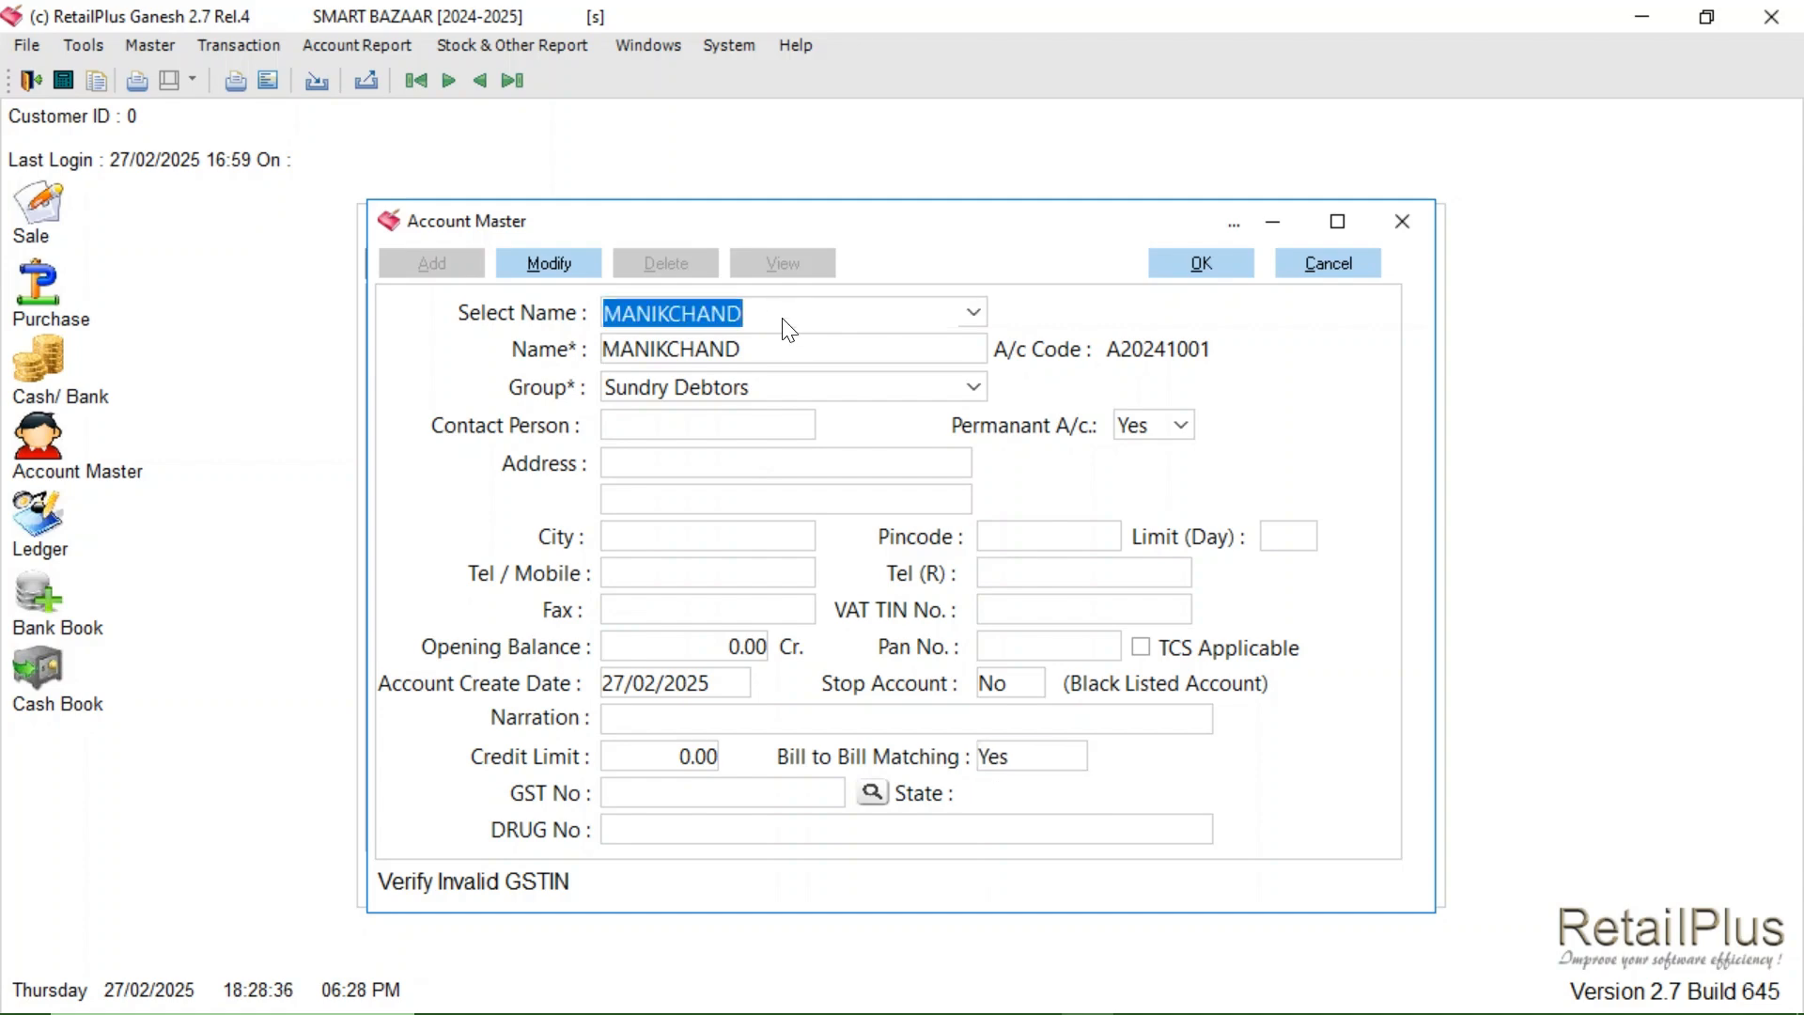
{"action": "type", "text": "C G MARKETING"}
{"action": "key", "text": "Return"}
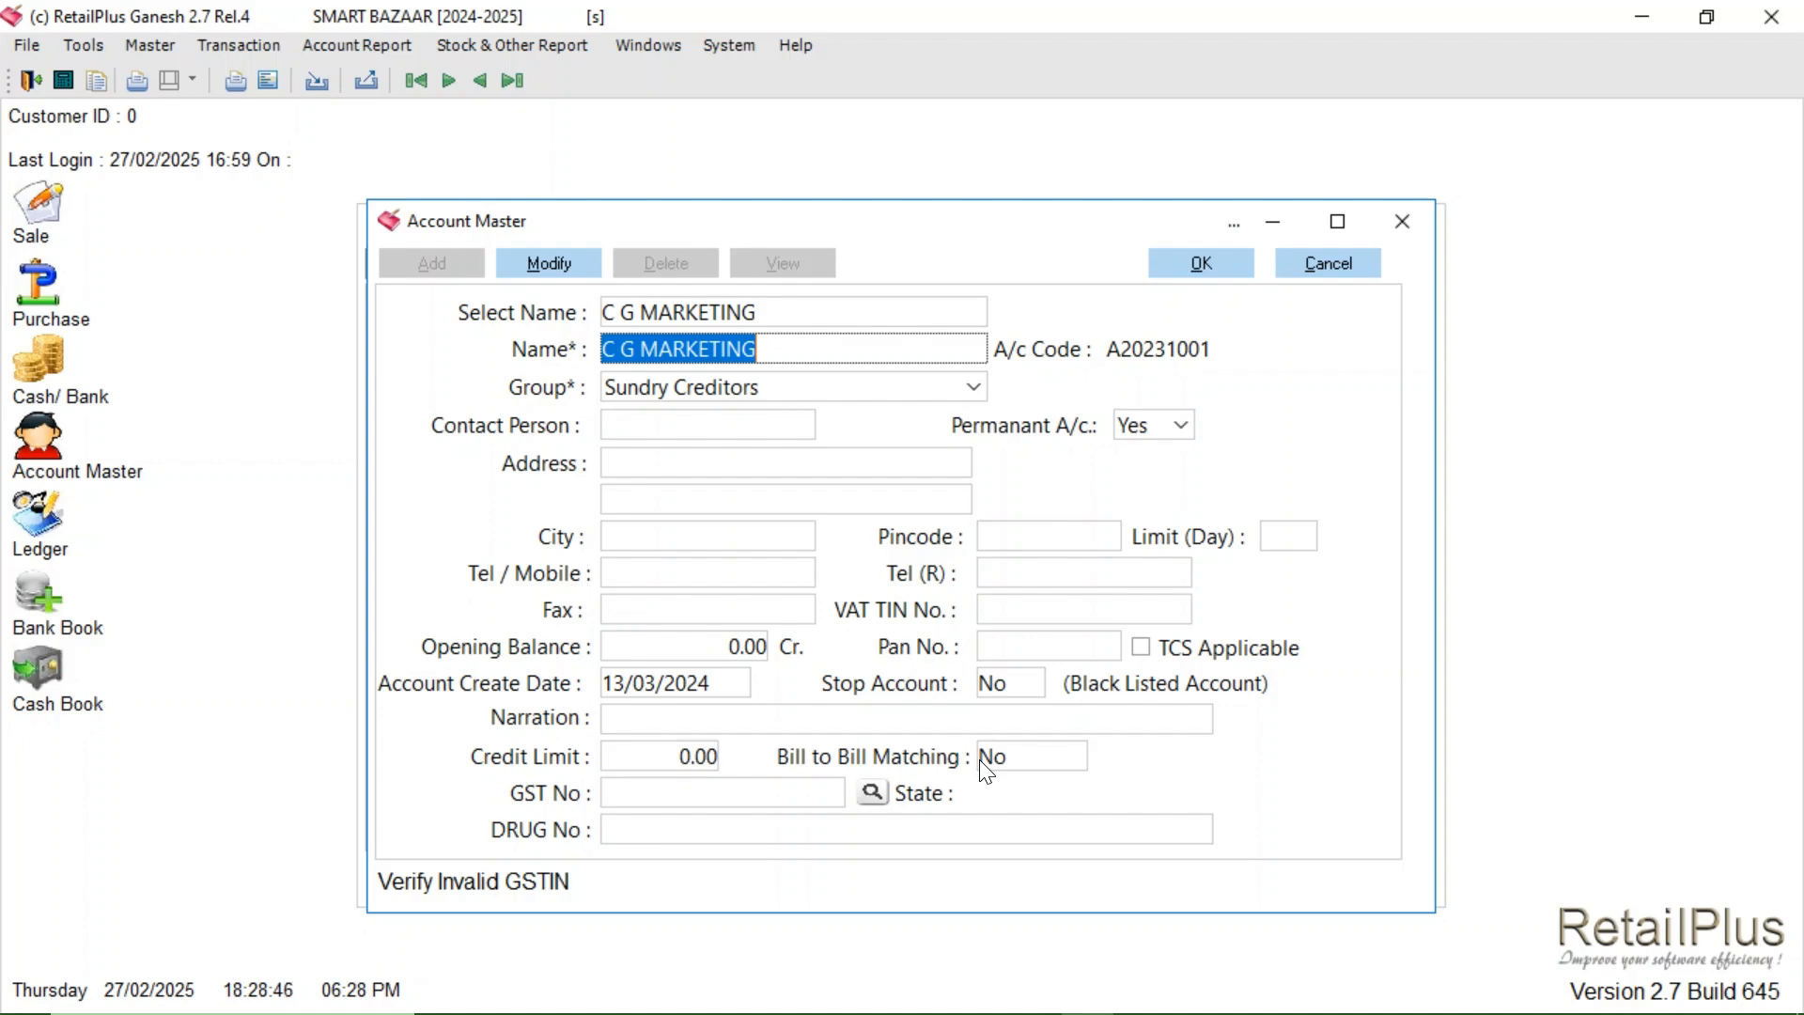
{"action": "left_click", "coordinate": [1403, 225]}
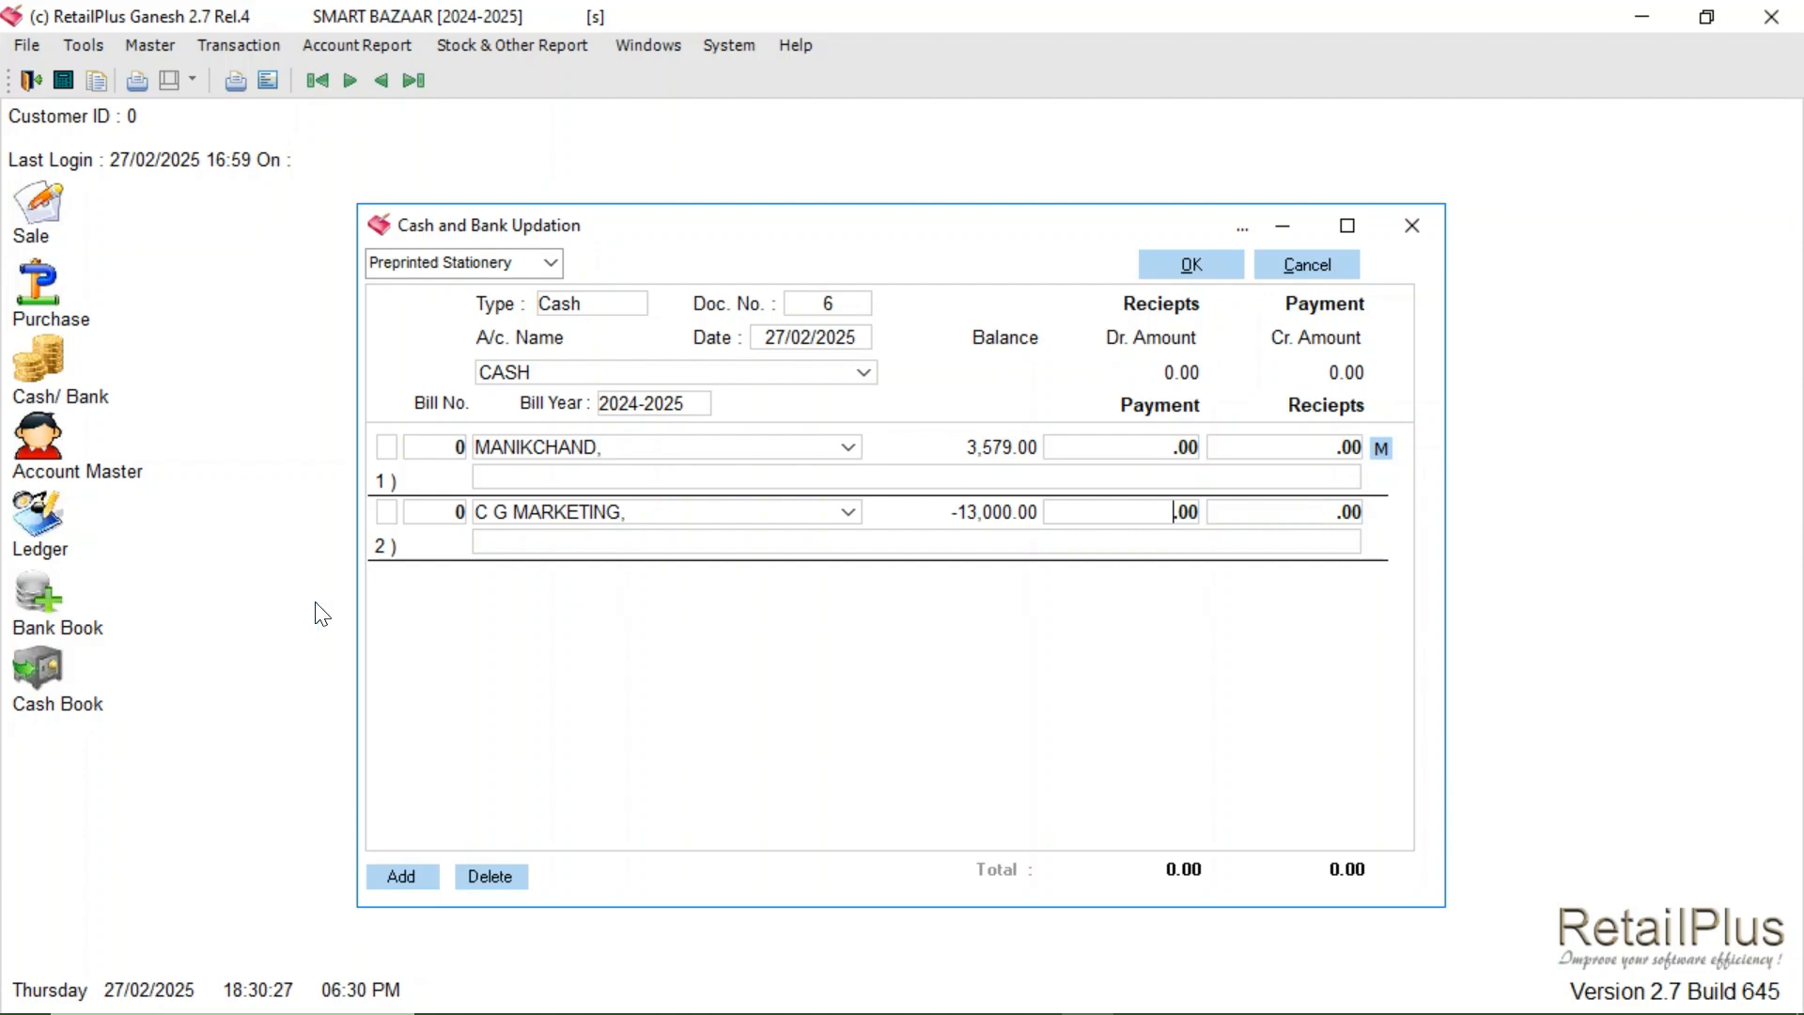
- Delete the C G MARKETING line and open MANIKCHAND's General Ledger from the voucher
{"action": "left_click", "coordinate": [446, 518]}
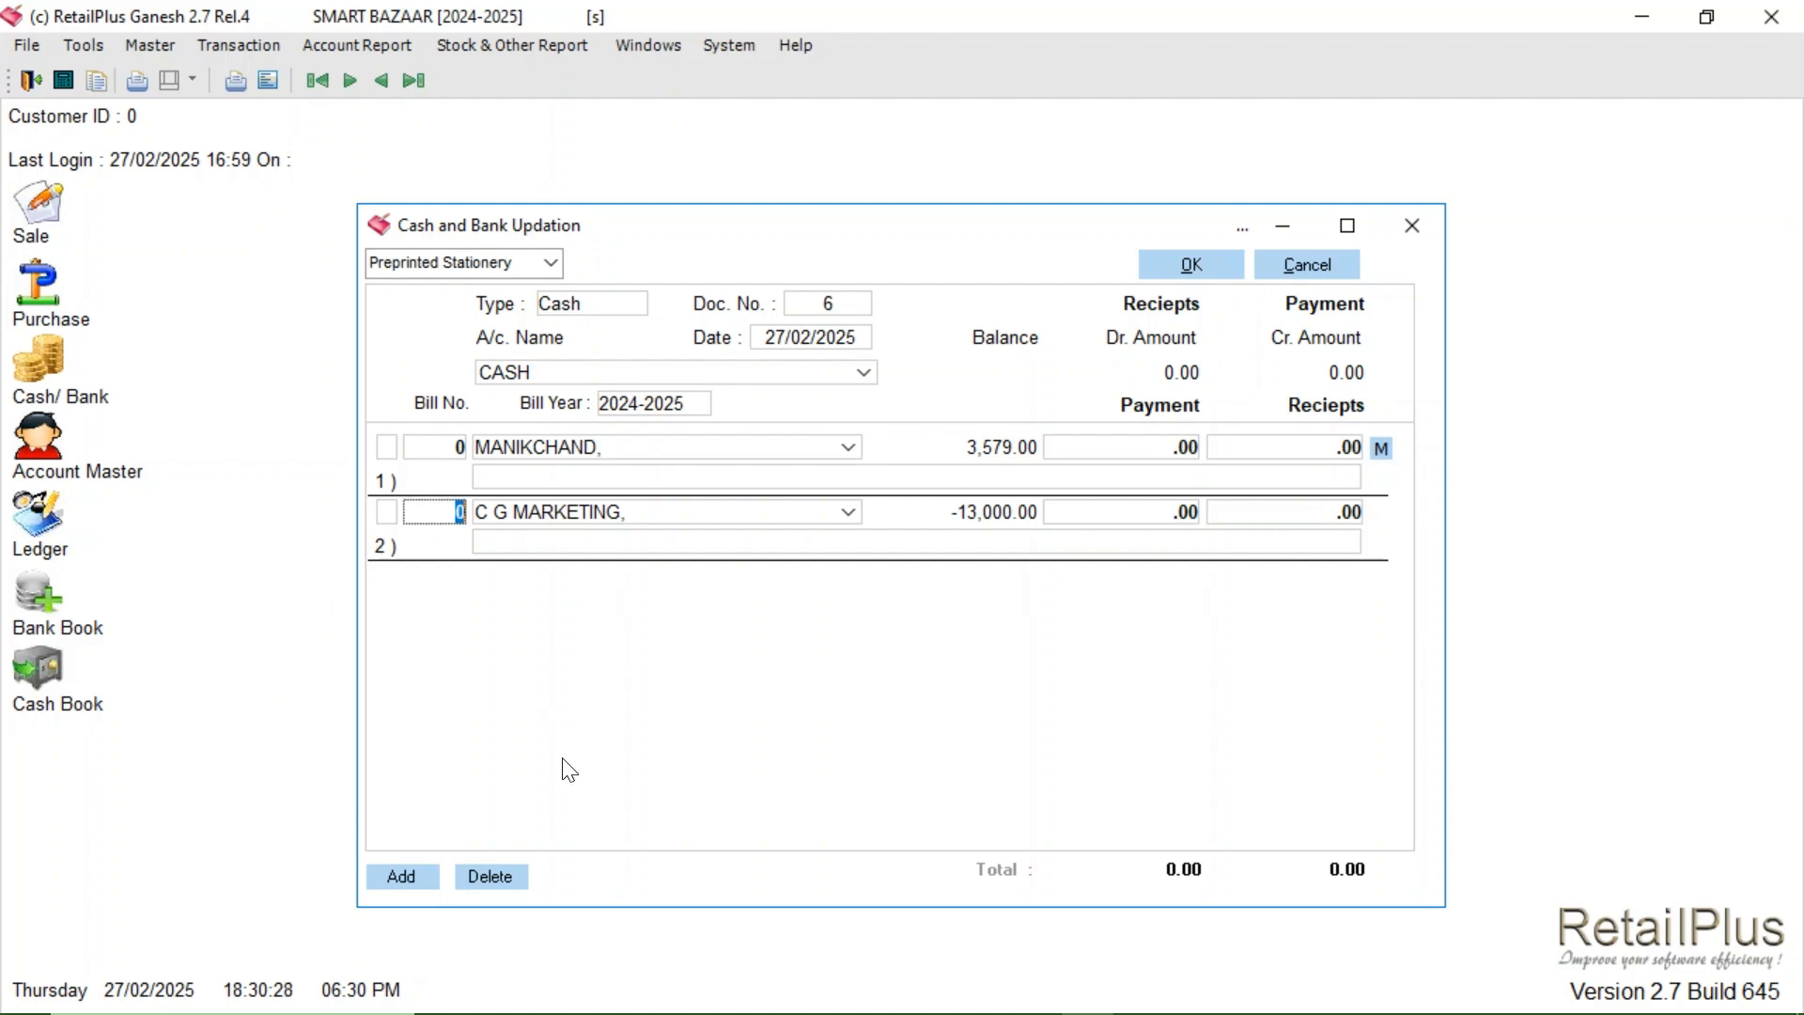
{"action": "left_click", "coordinate": [470, 878]}
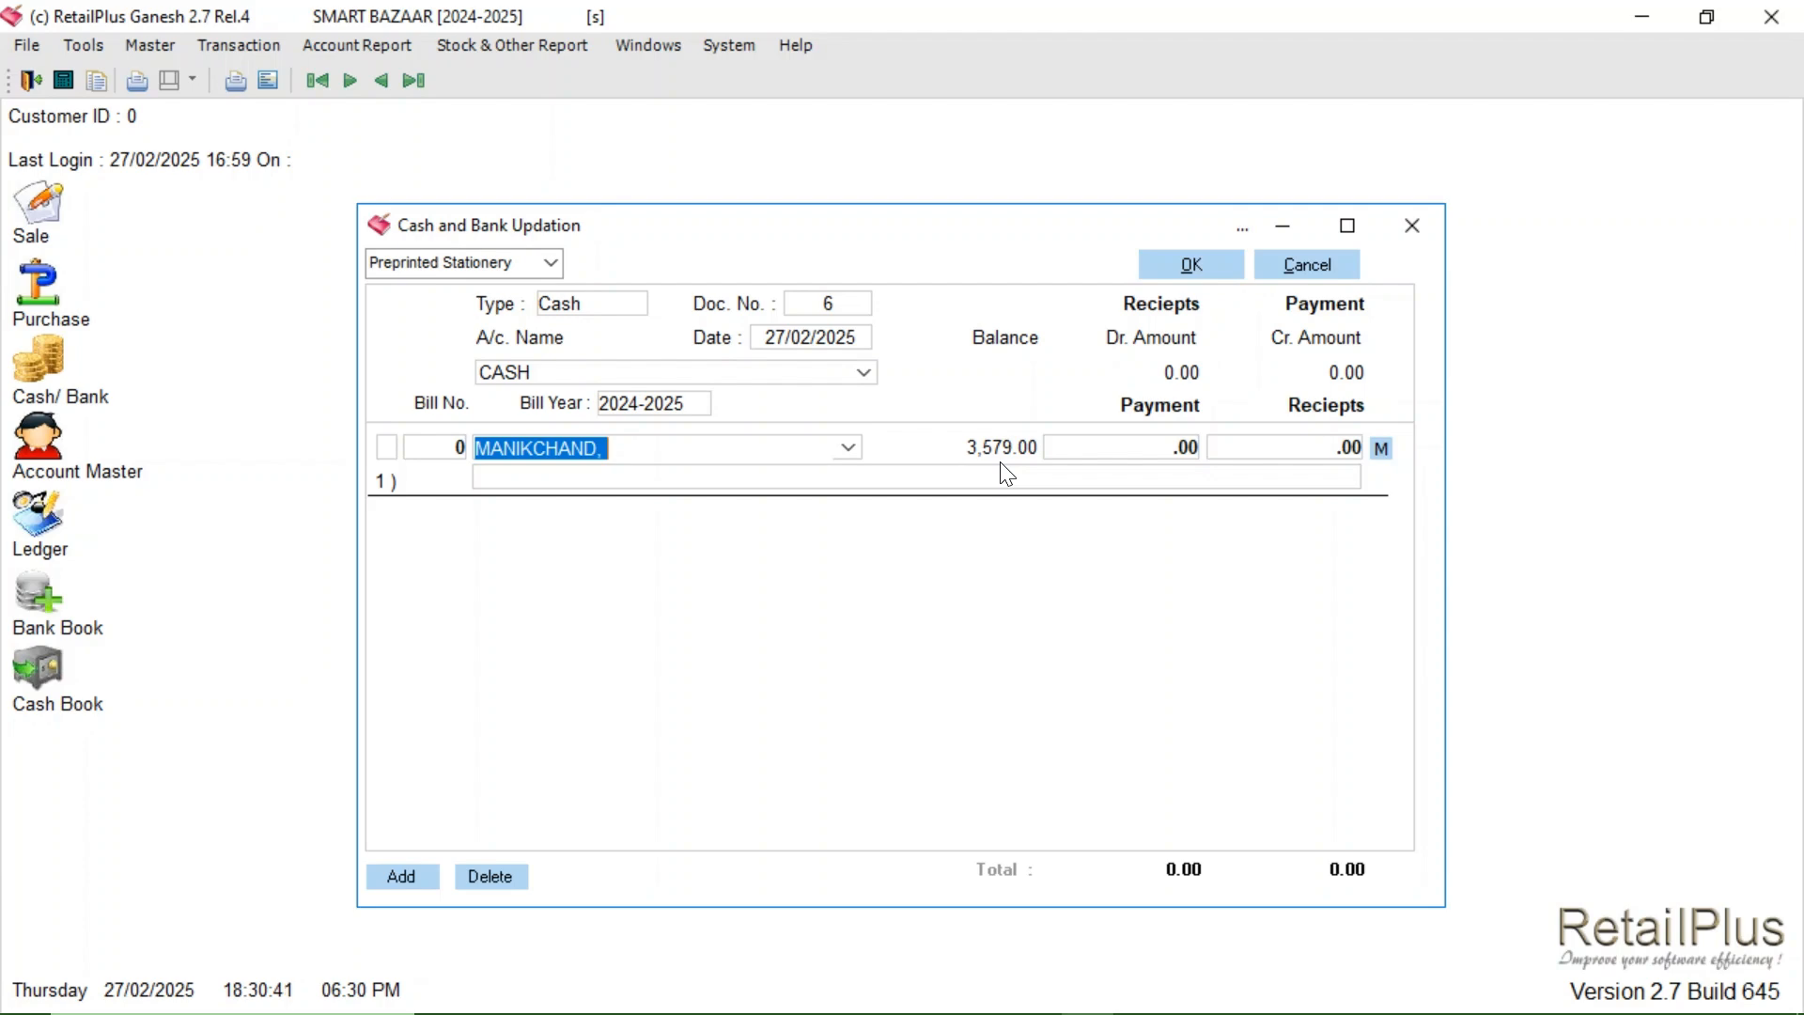
{"action": "double_click", "coordinate": [606, 451]}
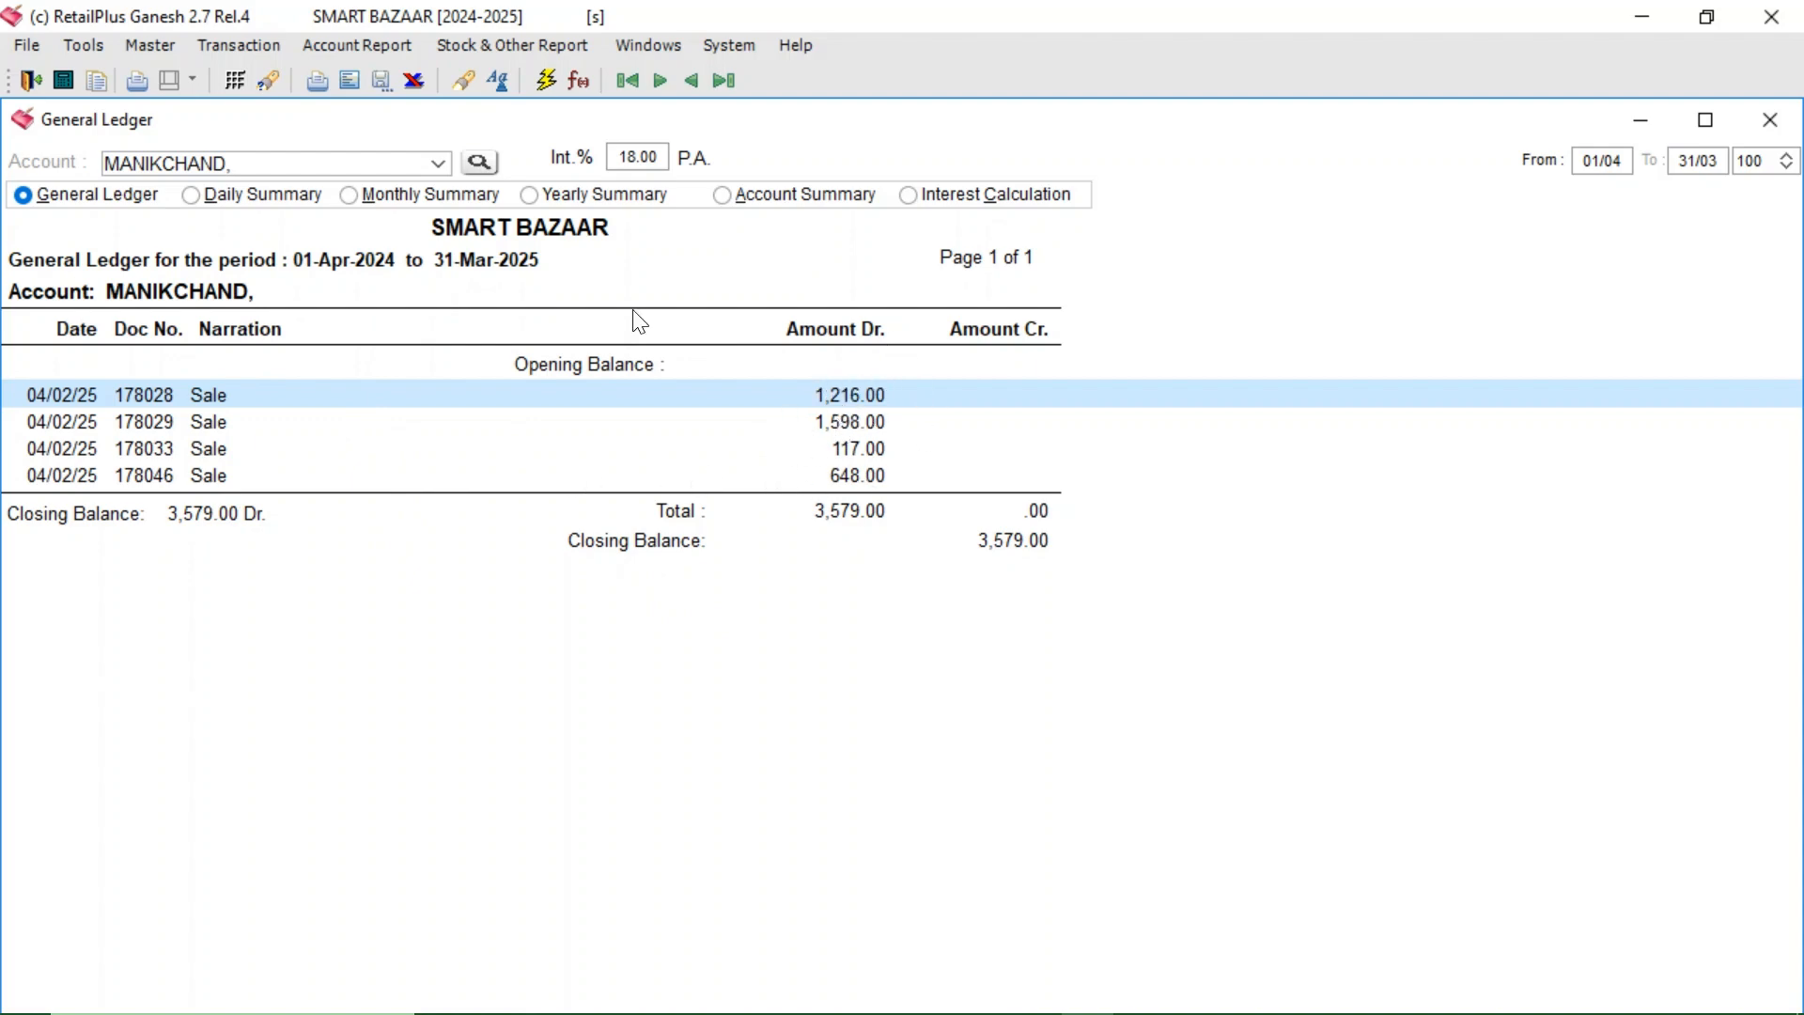
- Enter a 2,000 cash receipt for MANIKCHAND on voucher 6 and open its bill matching
{"action": "left_click", "coordinate": [206, 48]}
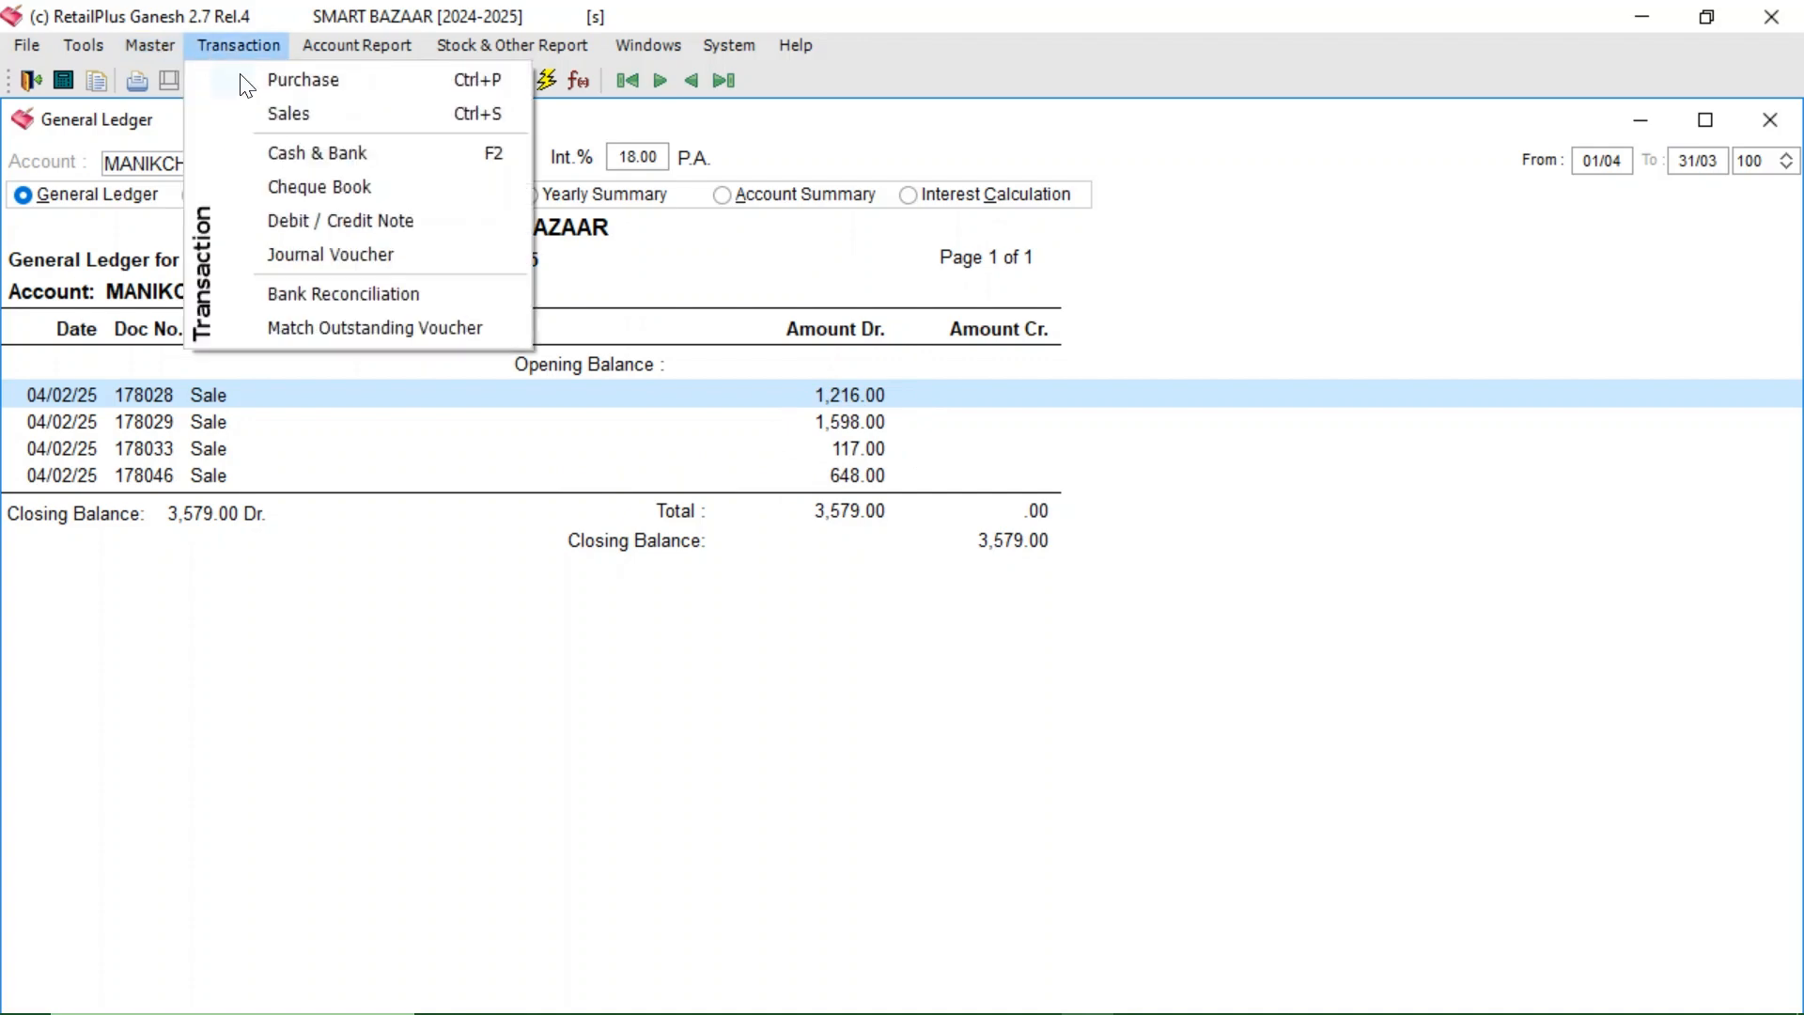
{"action": "left_click", "coordinate": [301, 150]}
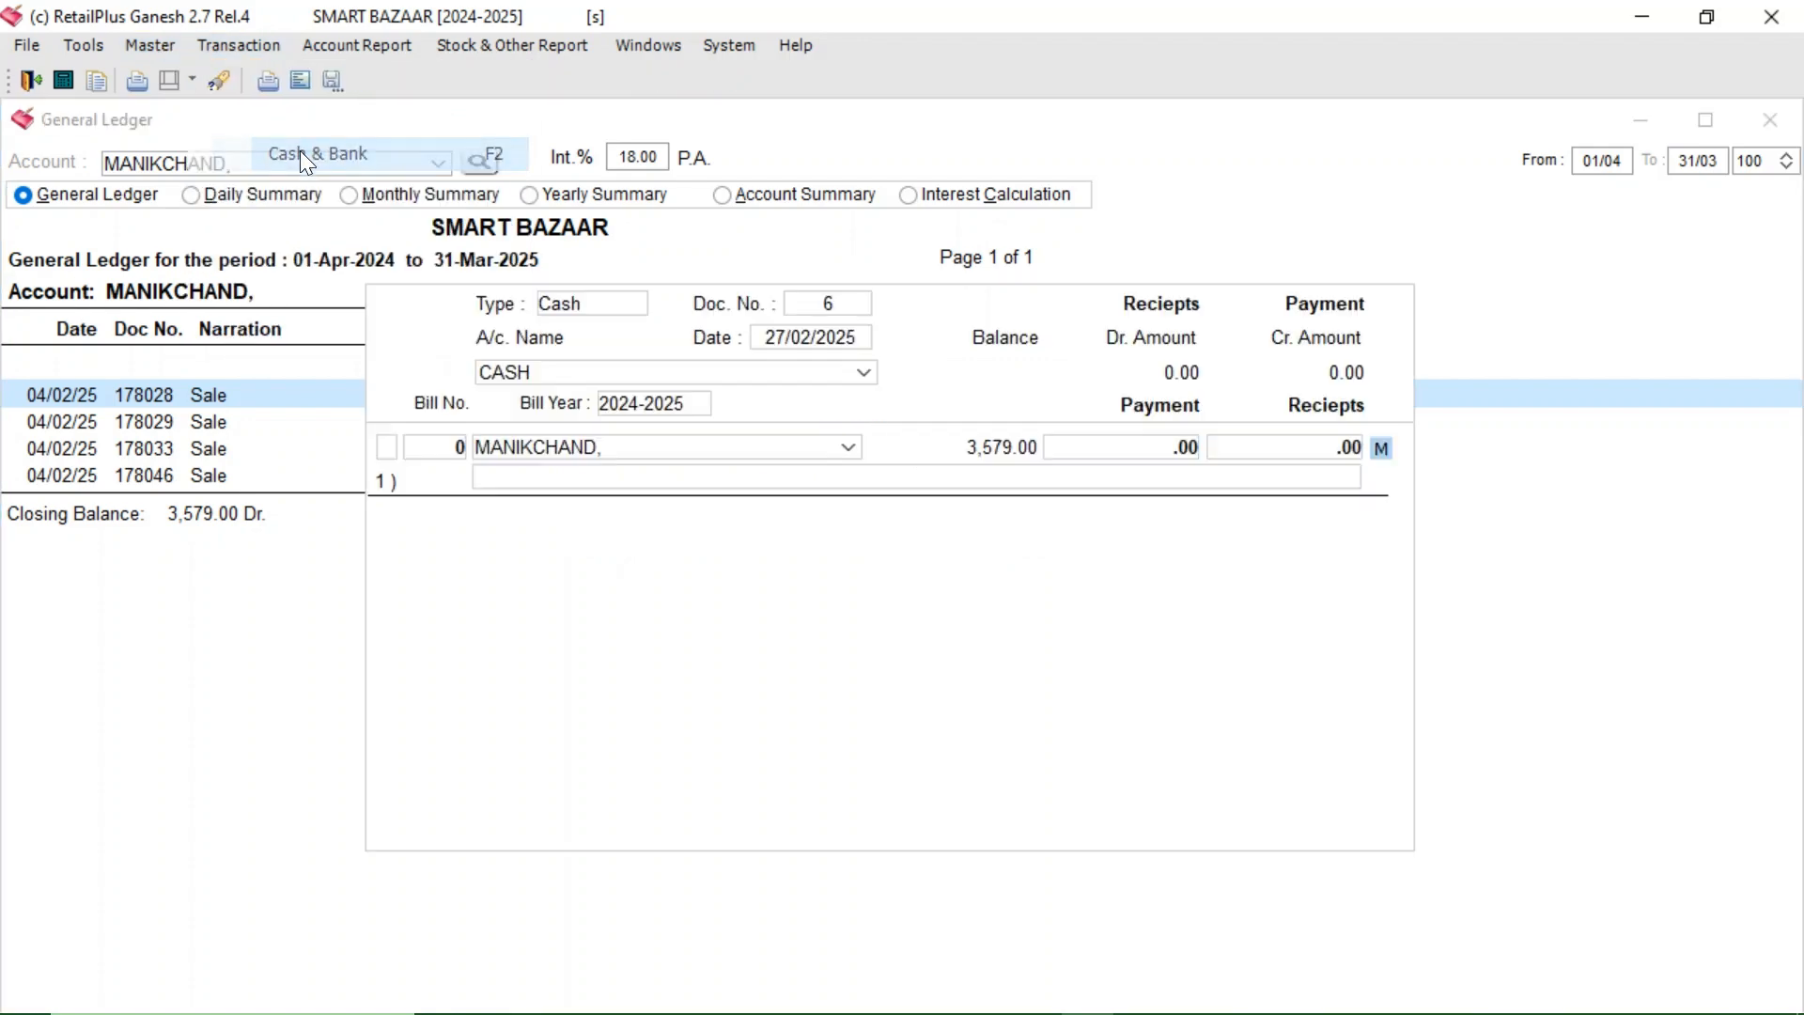
{"action": "left_click", "coordinate": [426, 457]}
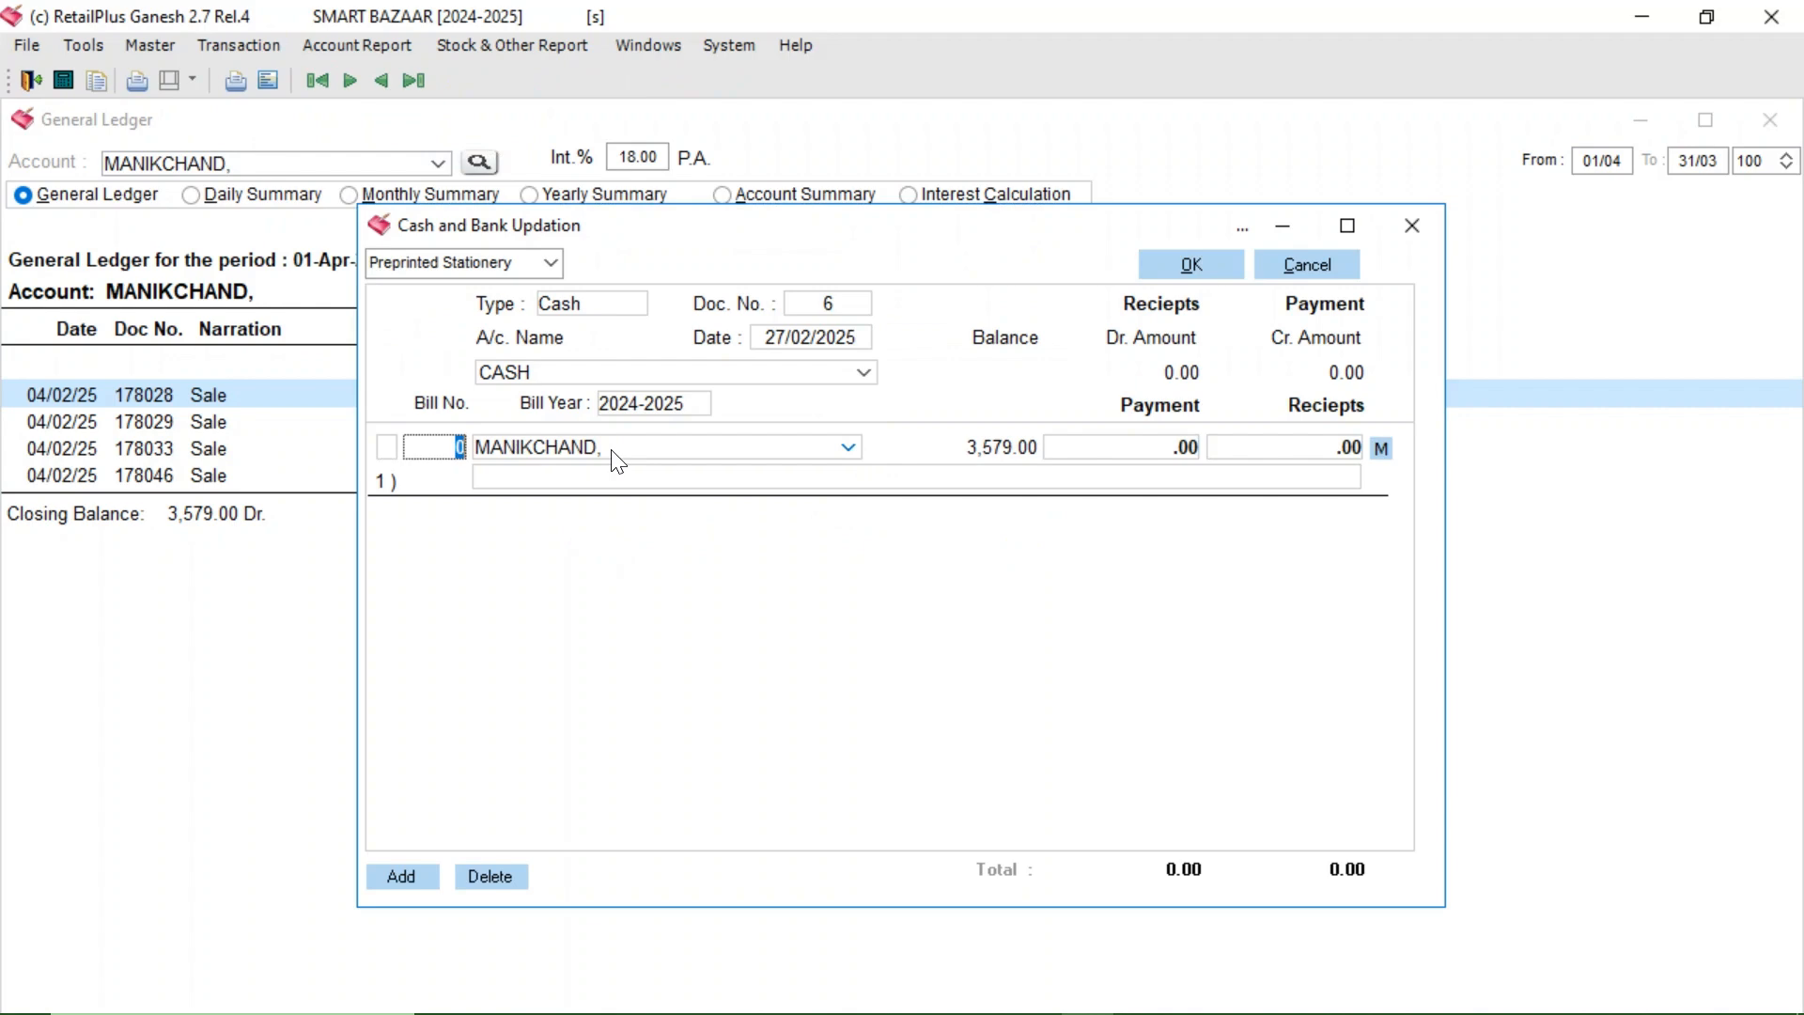
{"action": "left_click", "coordinate": [1291, 459]}
{"action": "type", "text": "2000"}
{"action": "key", "text": "Return"}
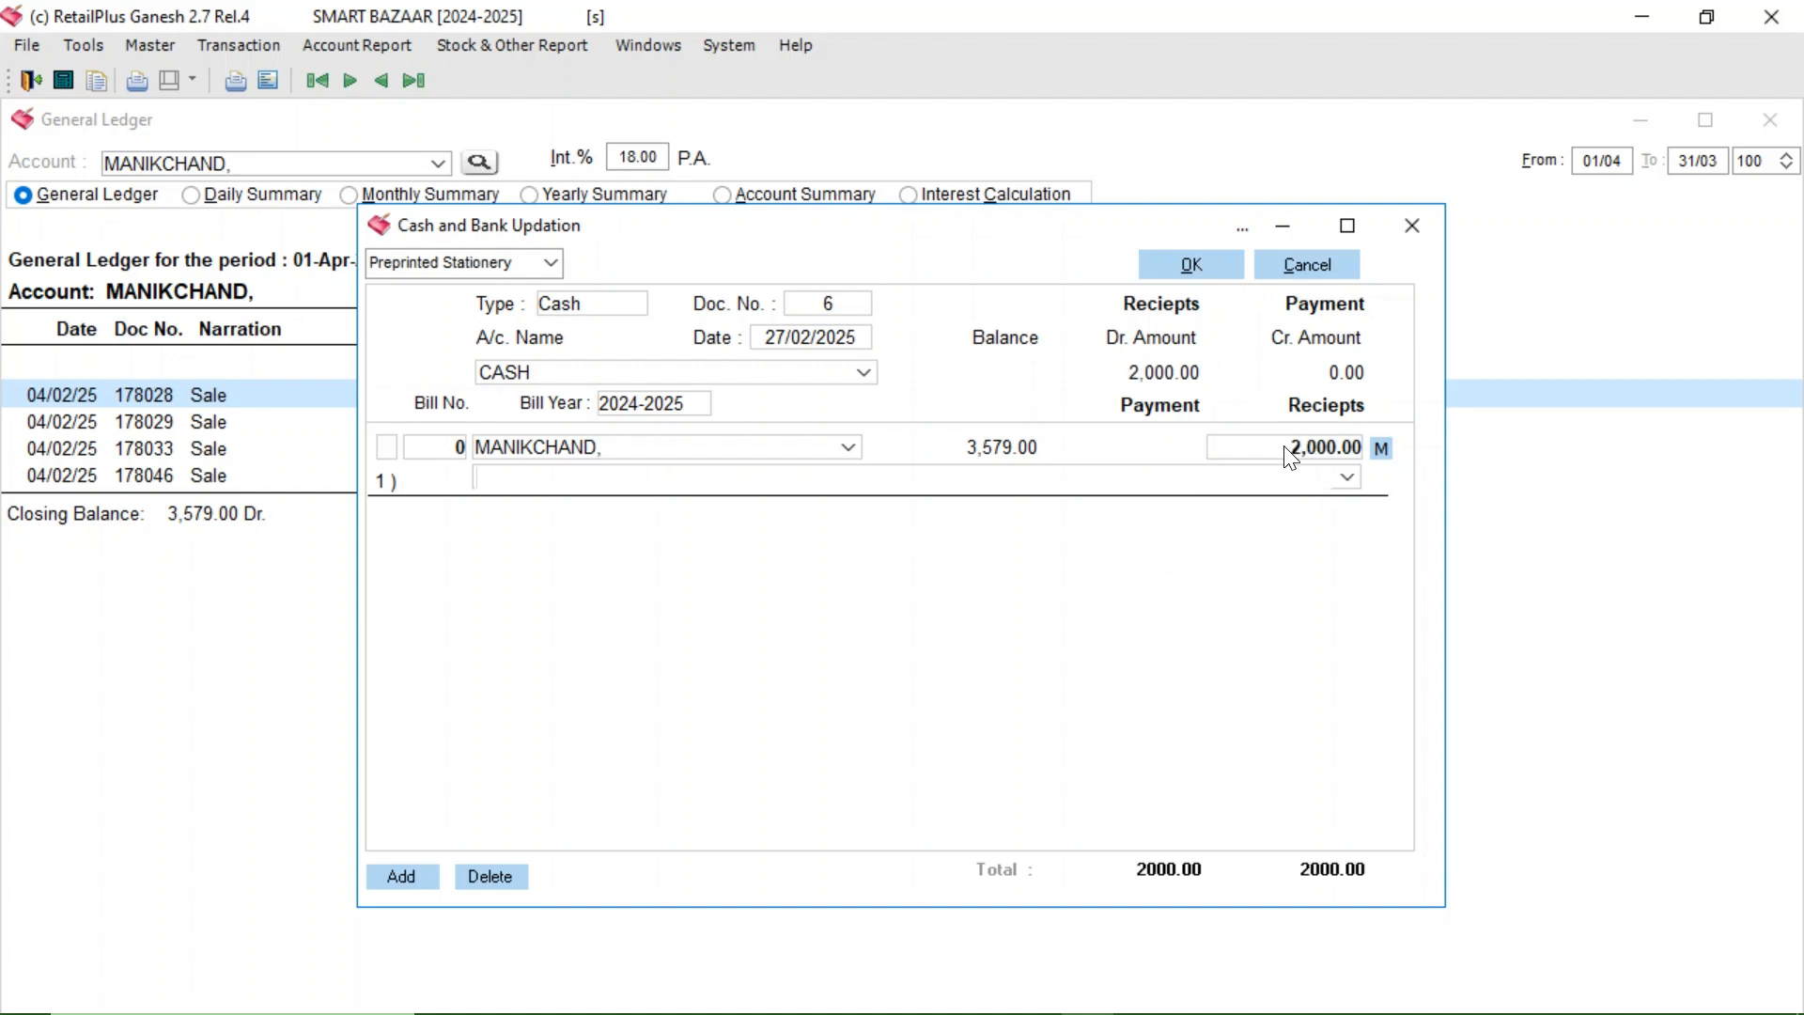
{"action": "left_click", "coordinate": [1381, 449]}
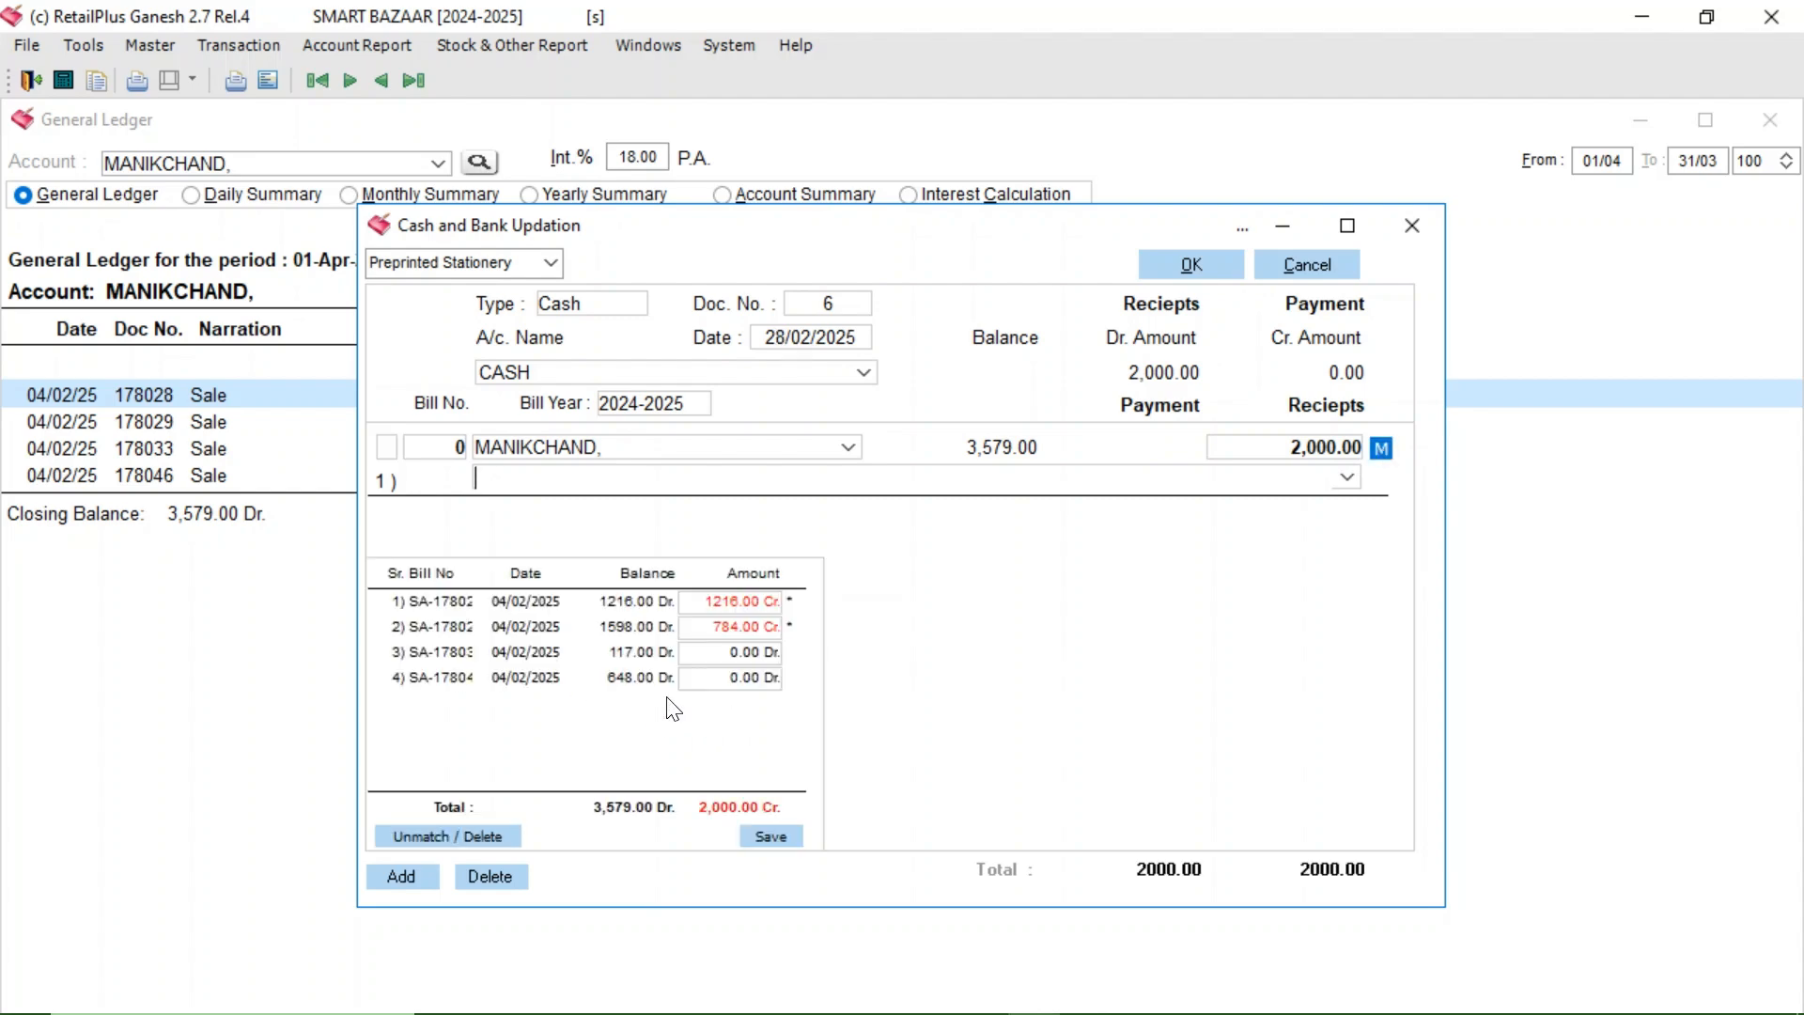
- Allocate the 2,000 receipt as 1216, 19, 117 and 648 across MANIKCHAND's four bills
{"action": "left_click", "coordinate": [720, 636]}
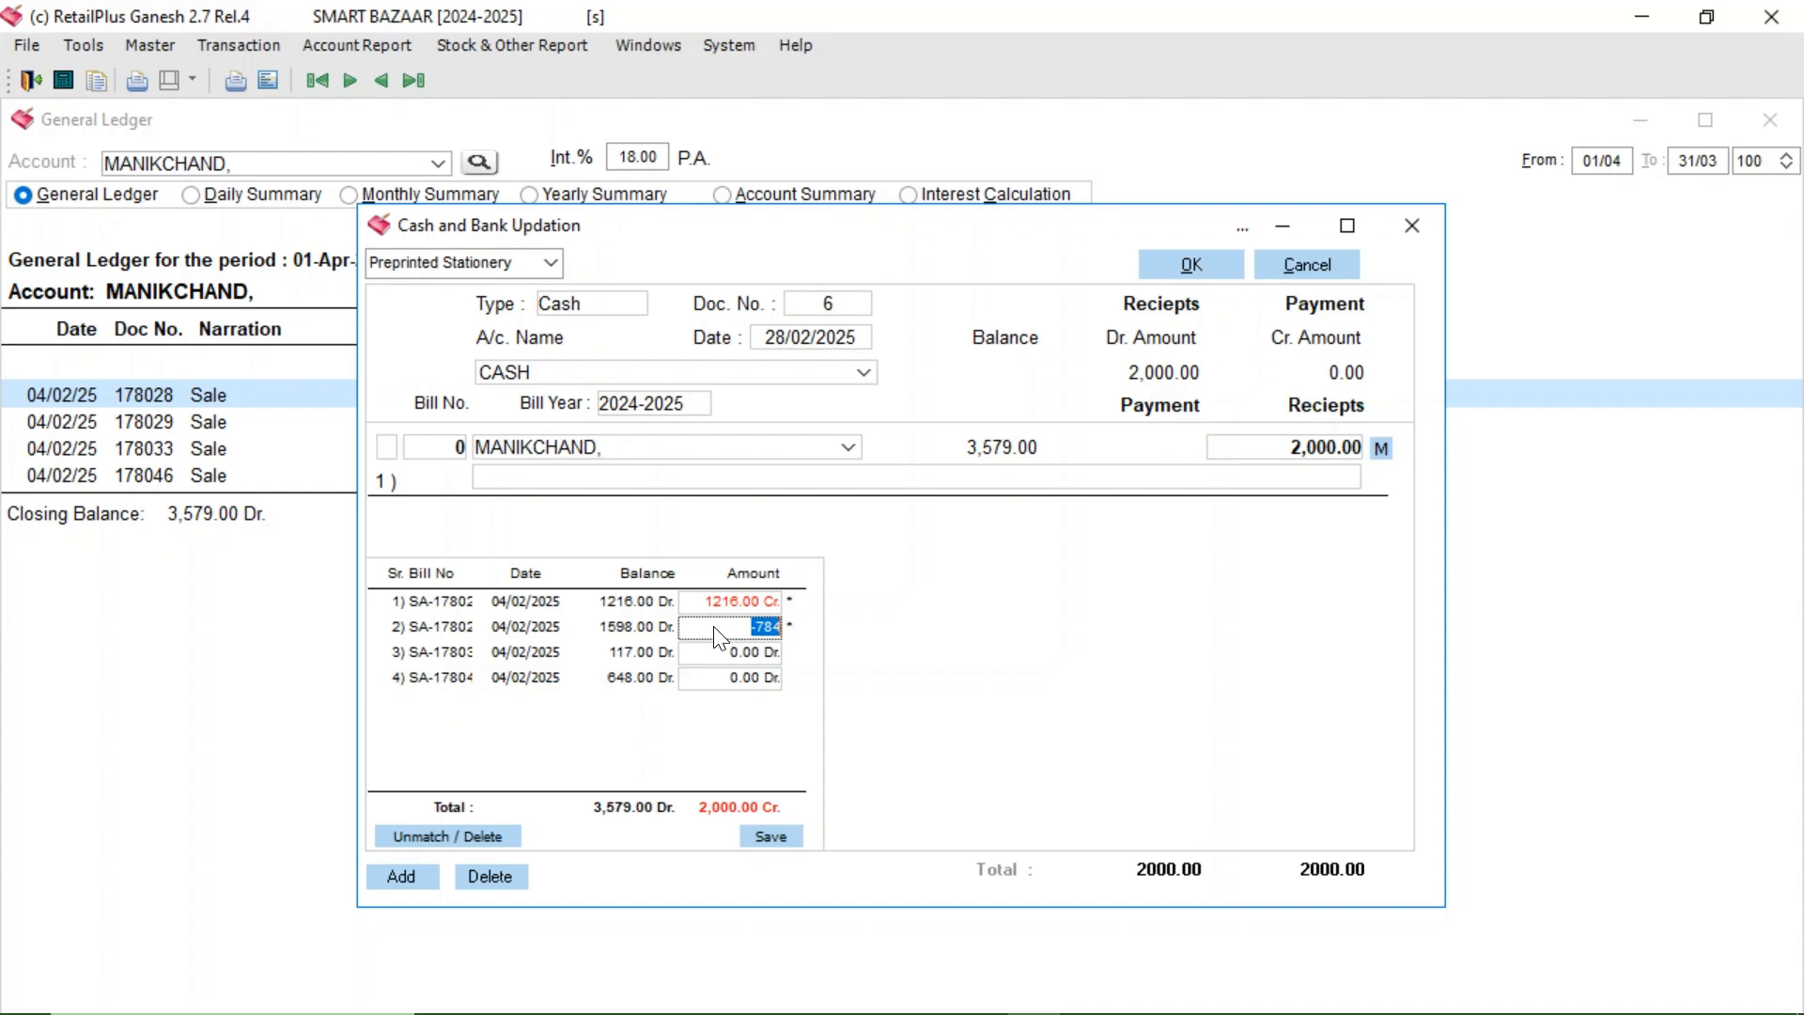
{"action": "type", "text": "0"}
{"action": "left_click", "coordinate": [716, 652]}
{"action": "type", "text": "117"}
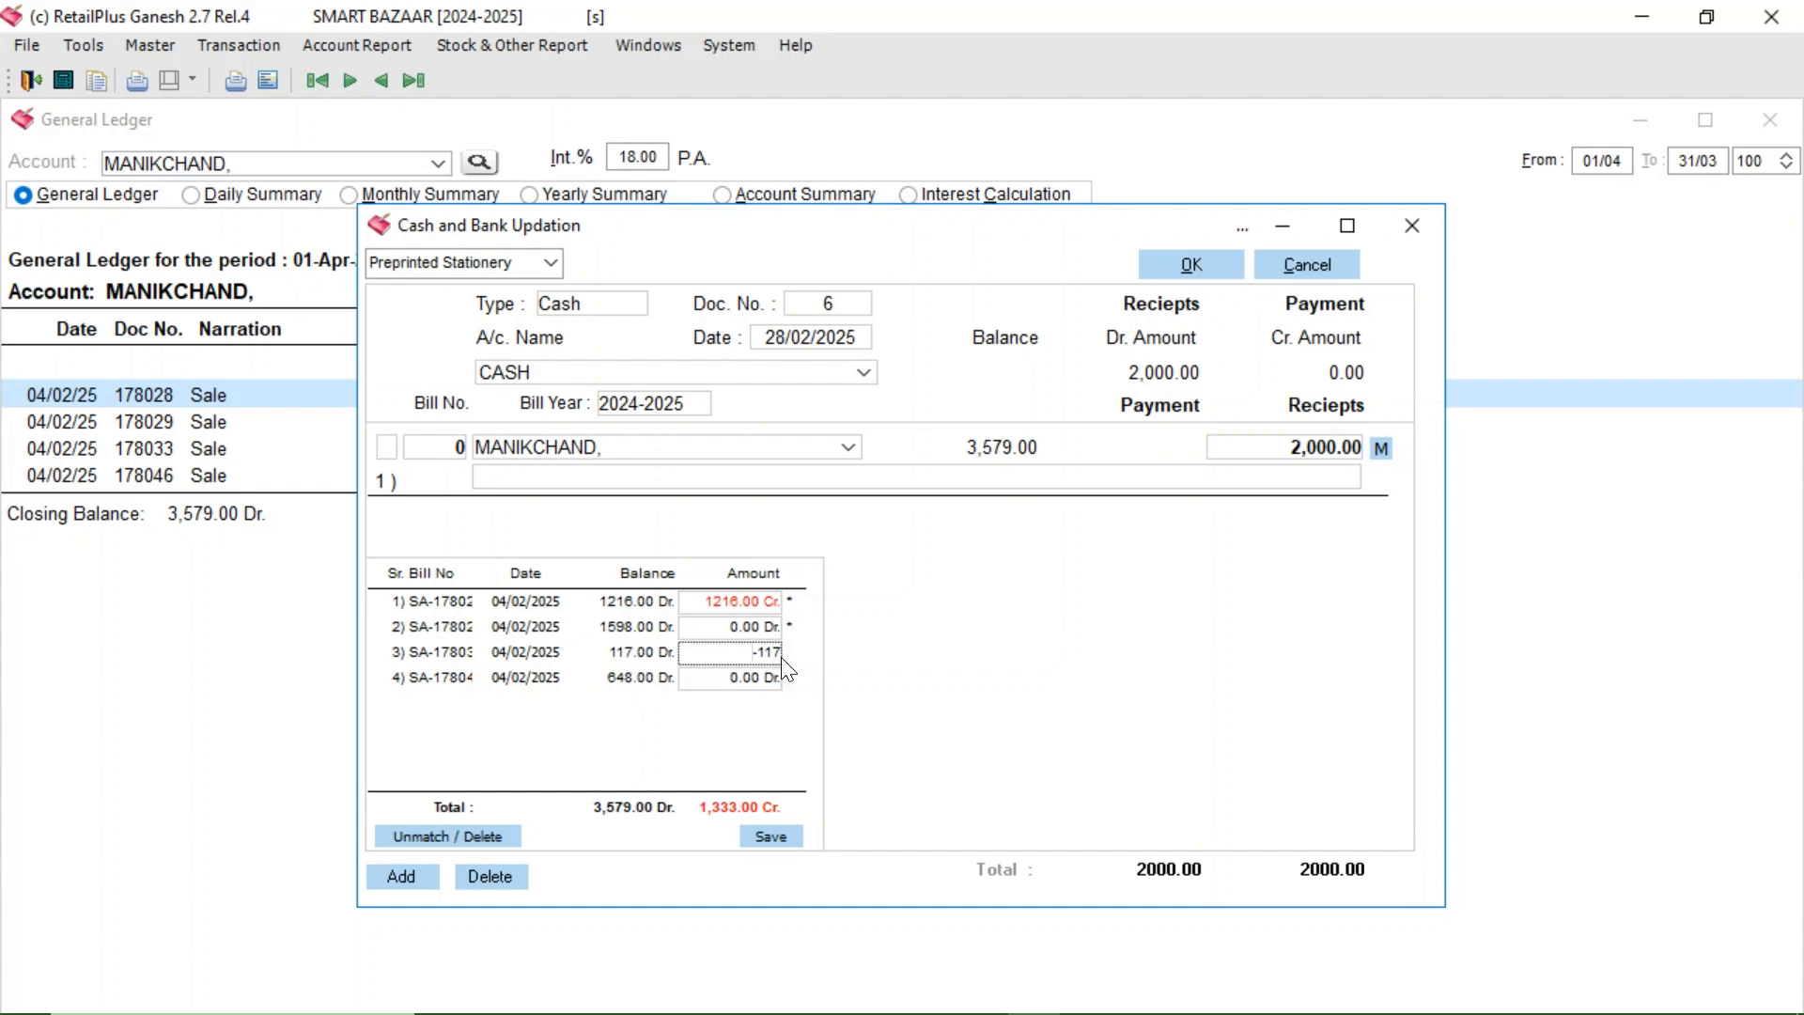
{"action": "left_click", "coordinate": [721, 679]}
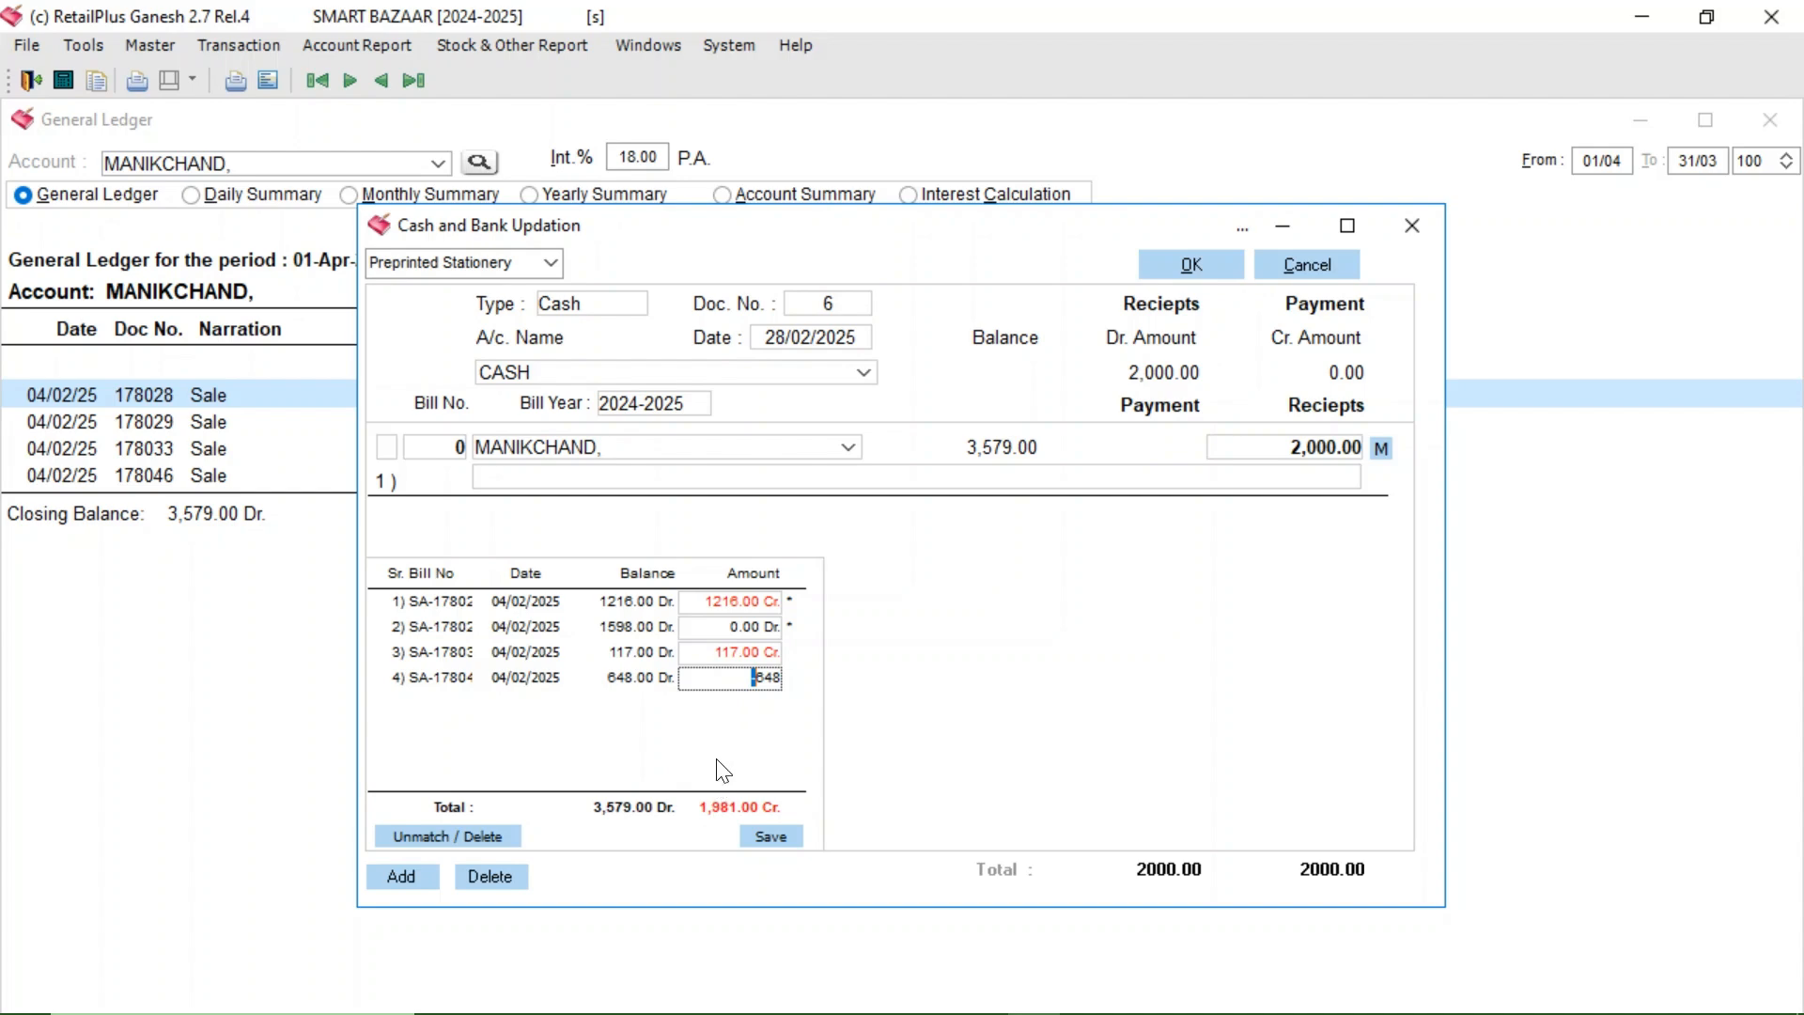
{"action": "left_click", "coordinate": [719, 629]}
{"action": "type", "text": "1"}
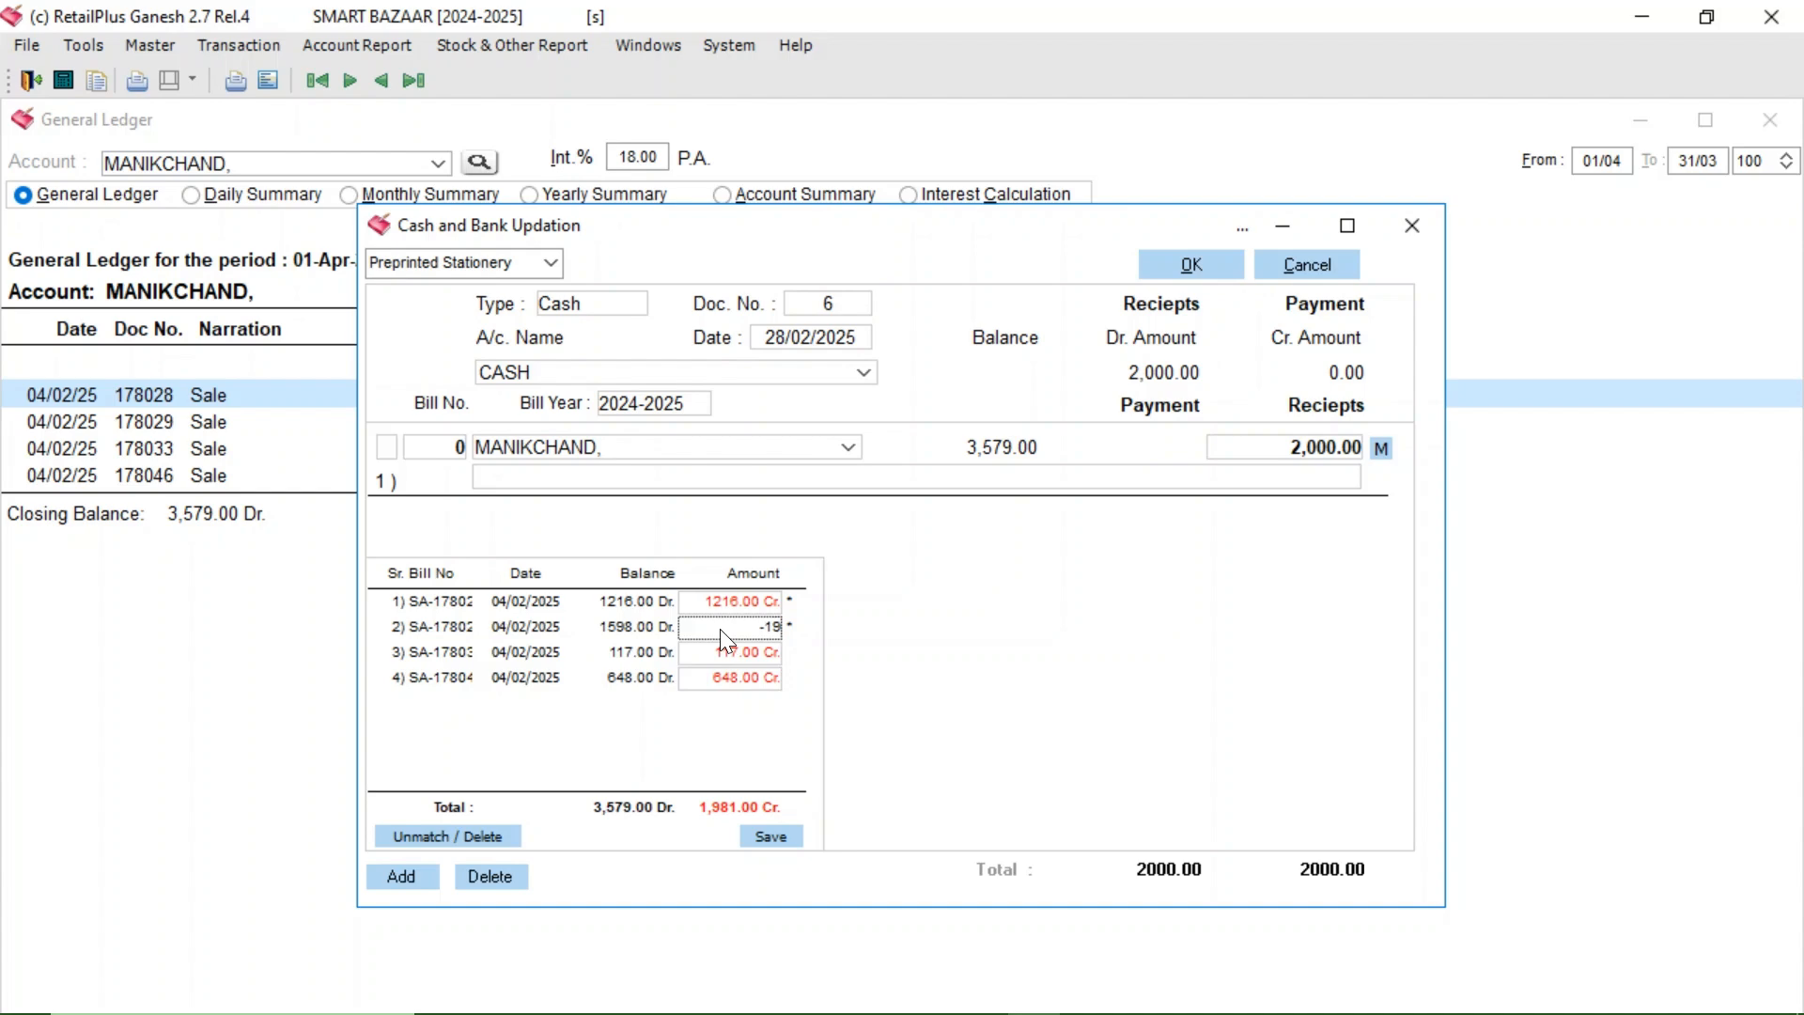
{"action": "type", "text": "9"}
{"action": "left_click", "coordinate": [693, 655]}
- Save the allocations and cash voucher without printing, then refresh MANIKCHAND's ledger
{"action": "left_click", "coordinate": [763, 839]}
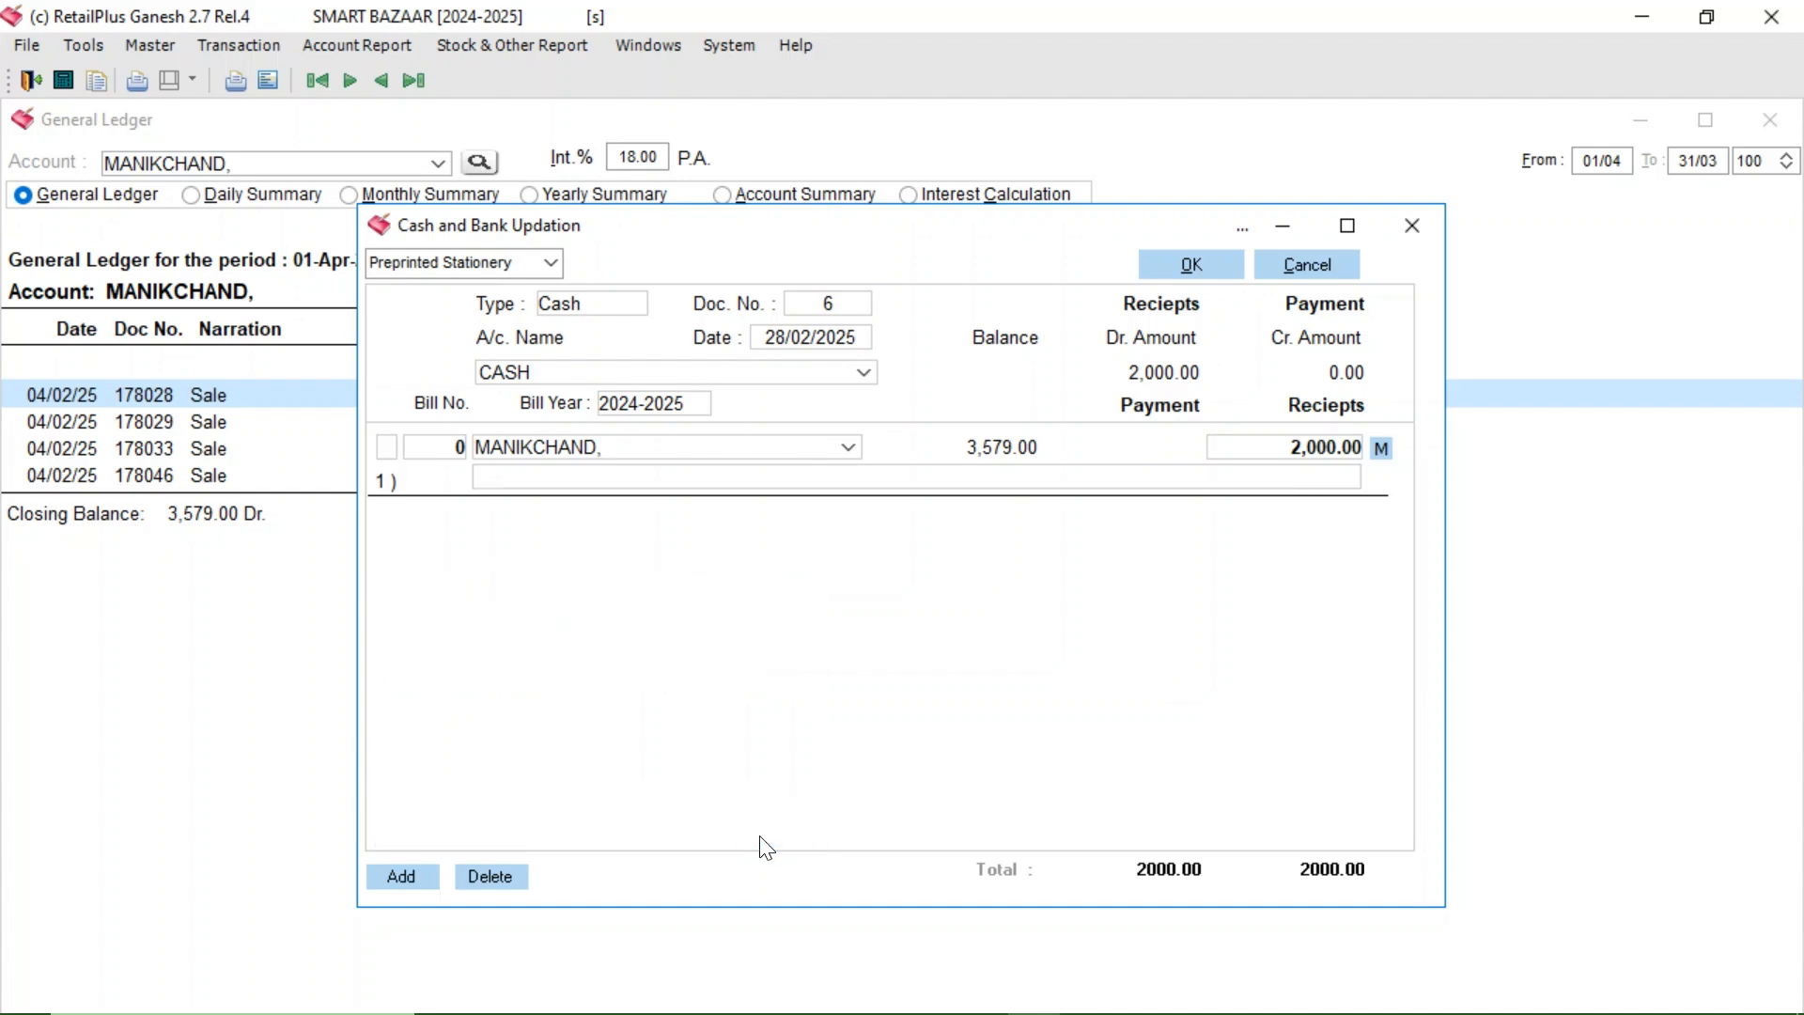
{"action": "left_click", "coordinate": [1184, 265]}
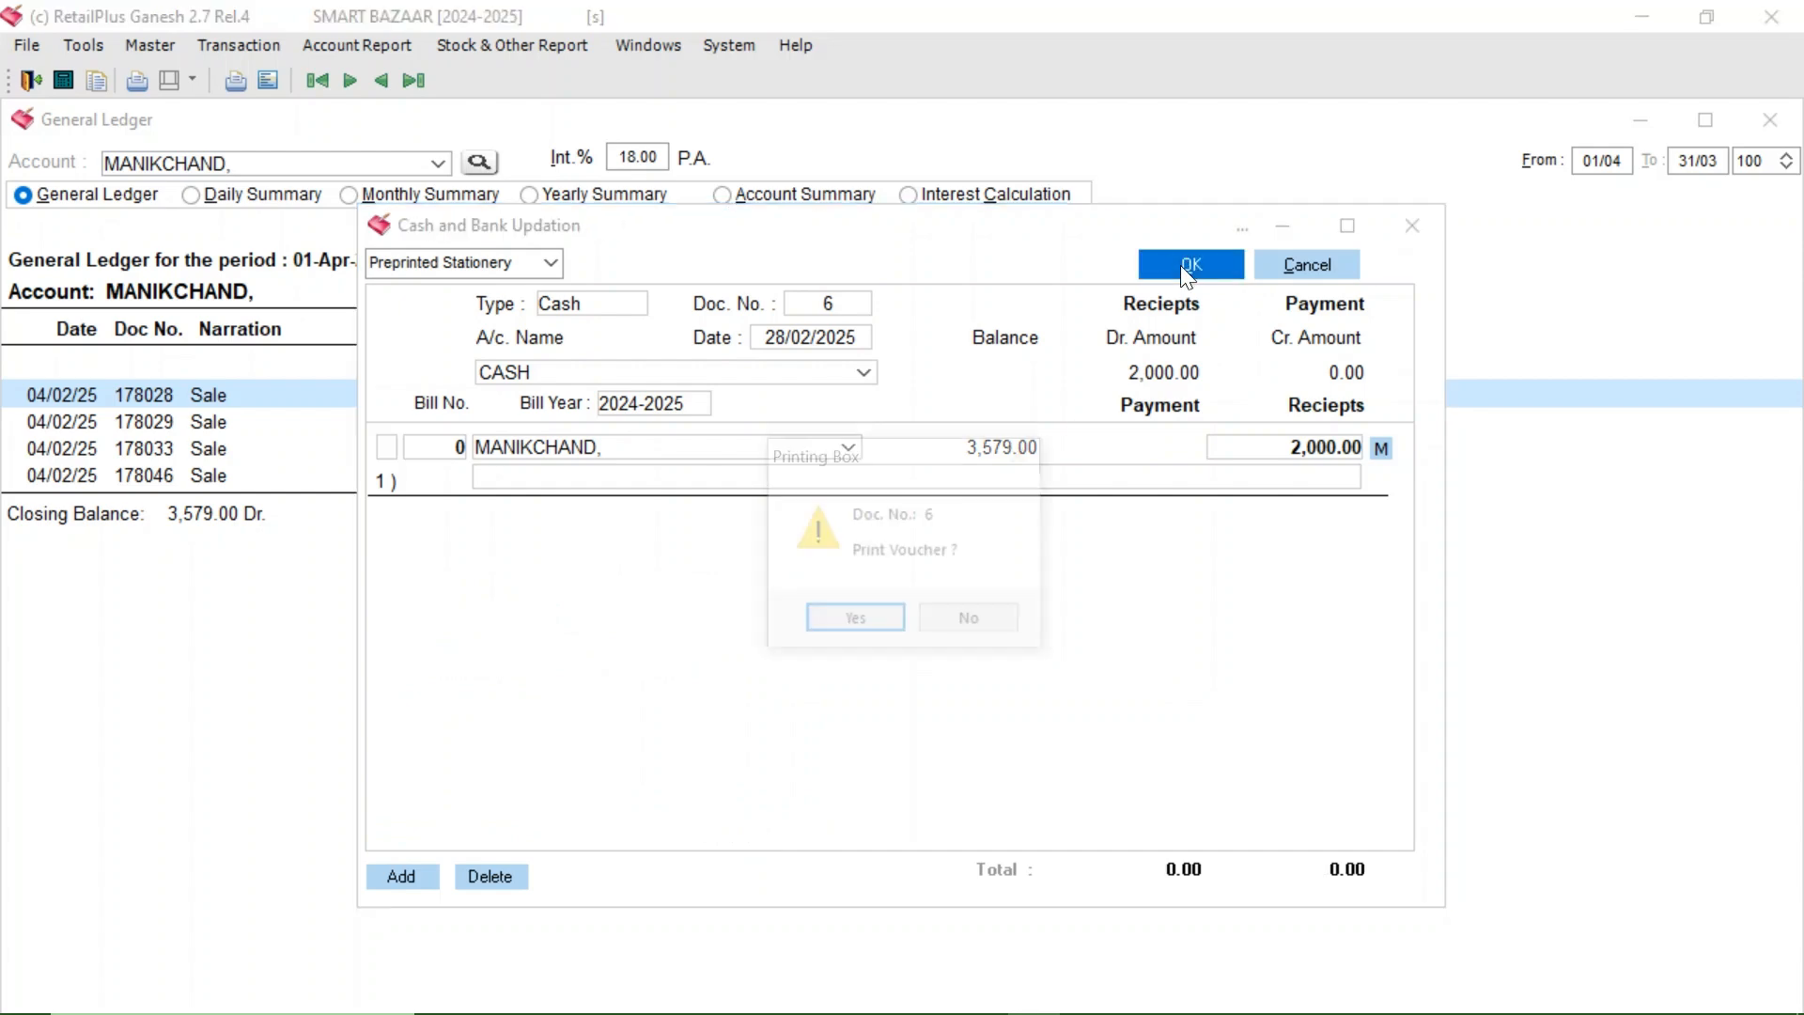
{"action": "left_click", "coordinate": [965, 635]}
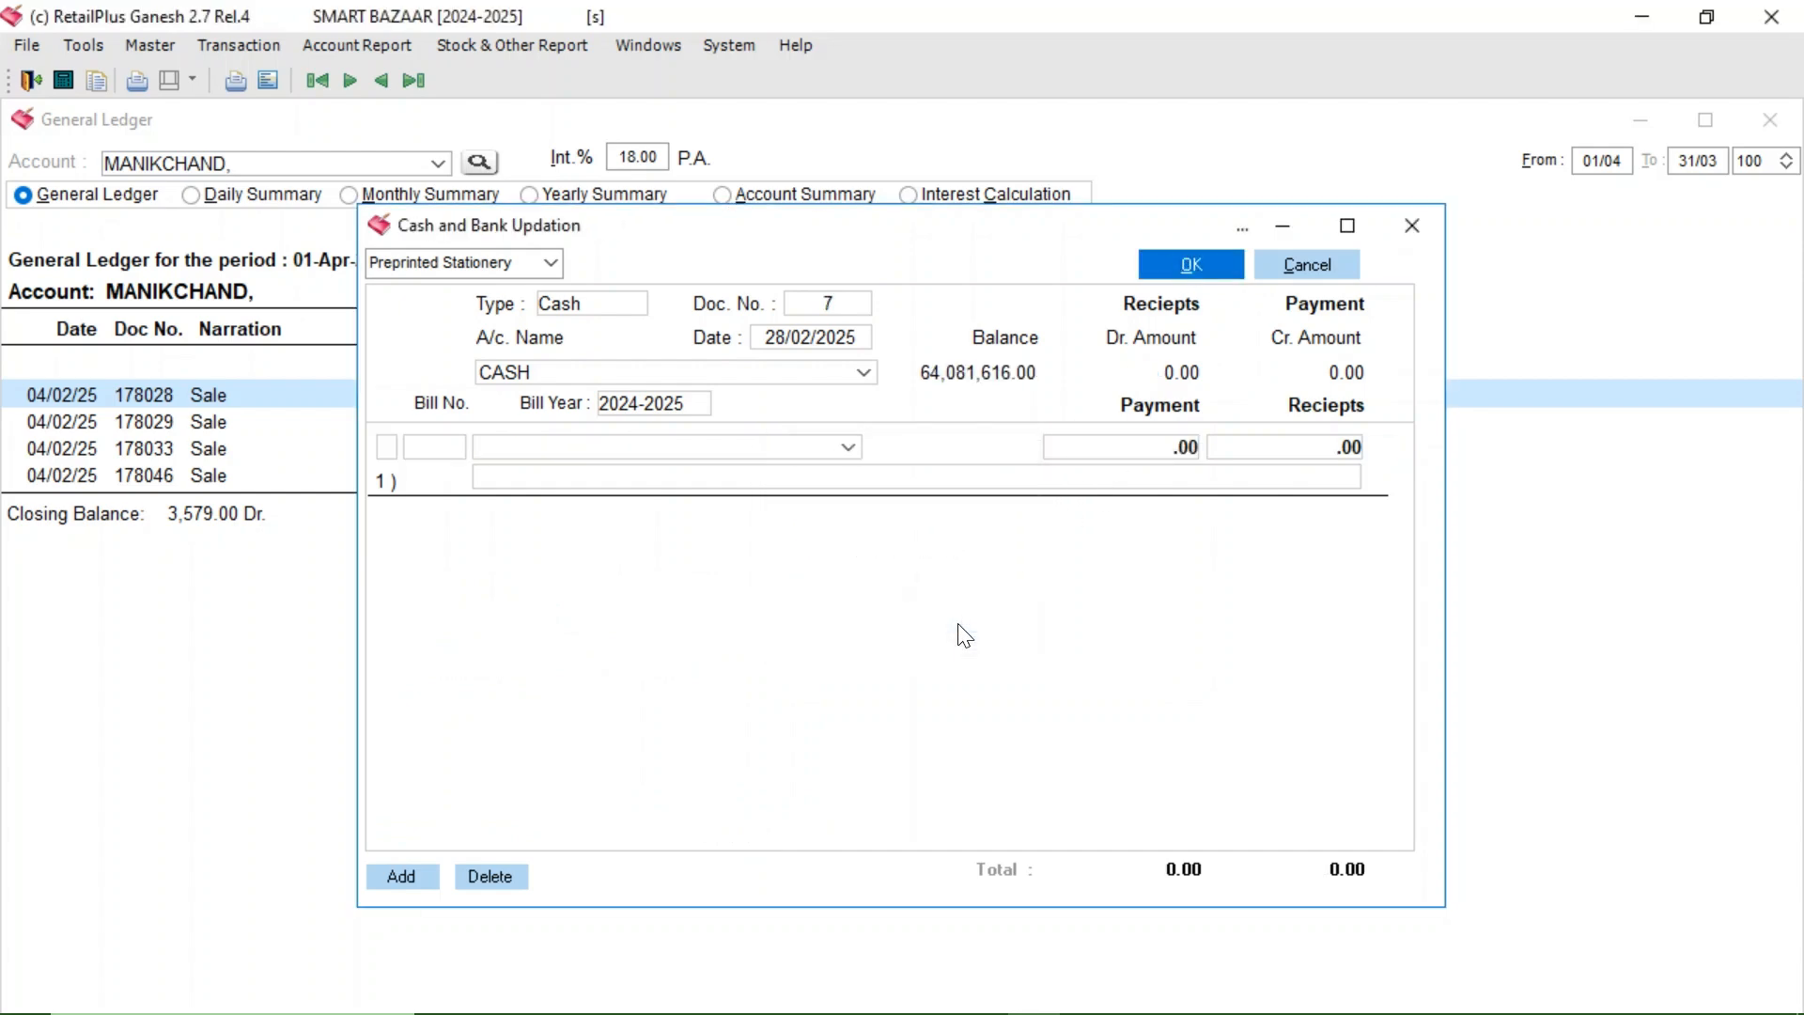
{"action": "left_click", "coordinate": [1411, 227]}
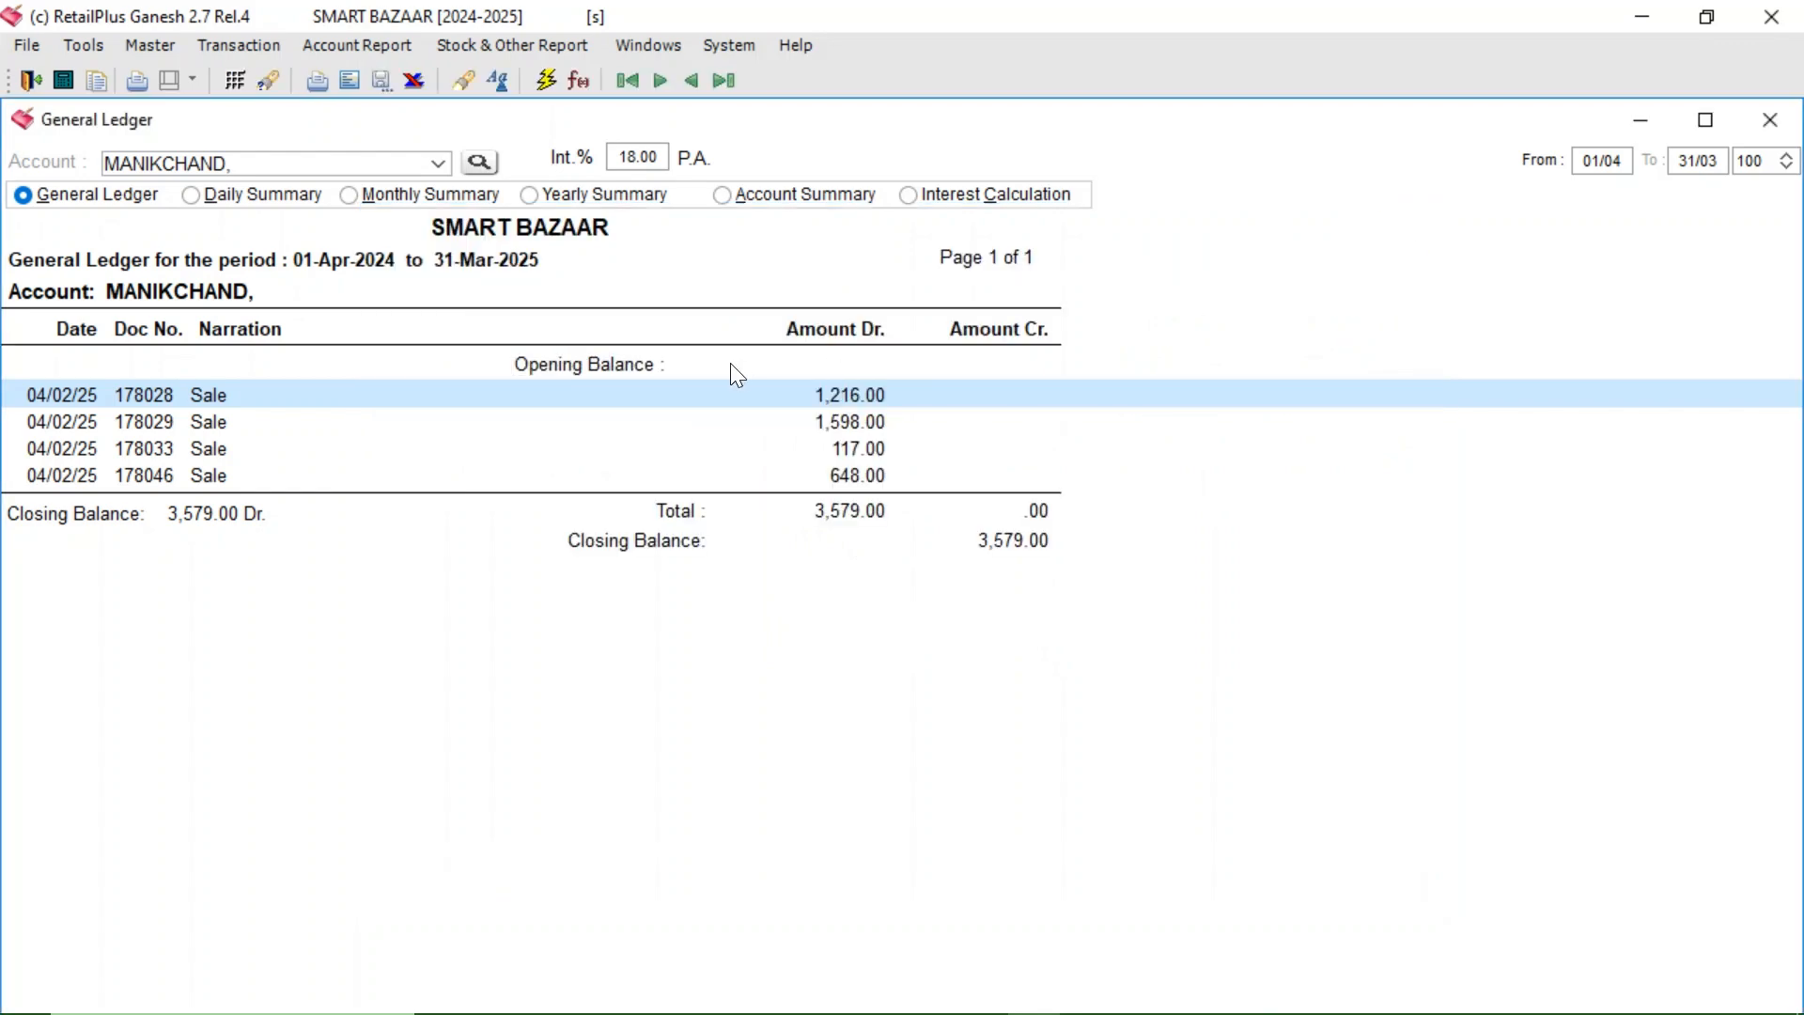
{"action": "left_click", "coordinate": [546, 81]}
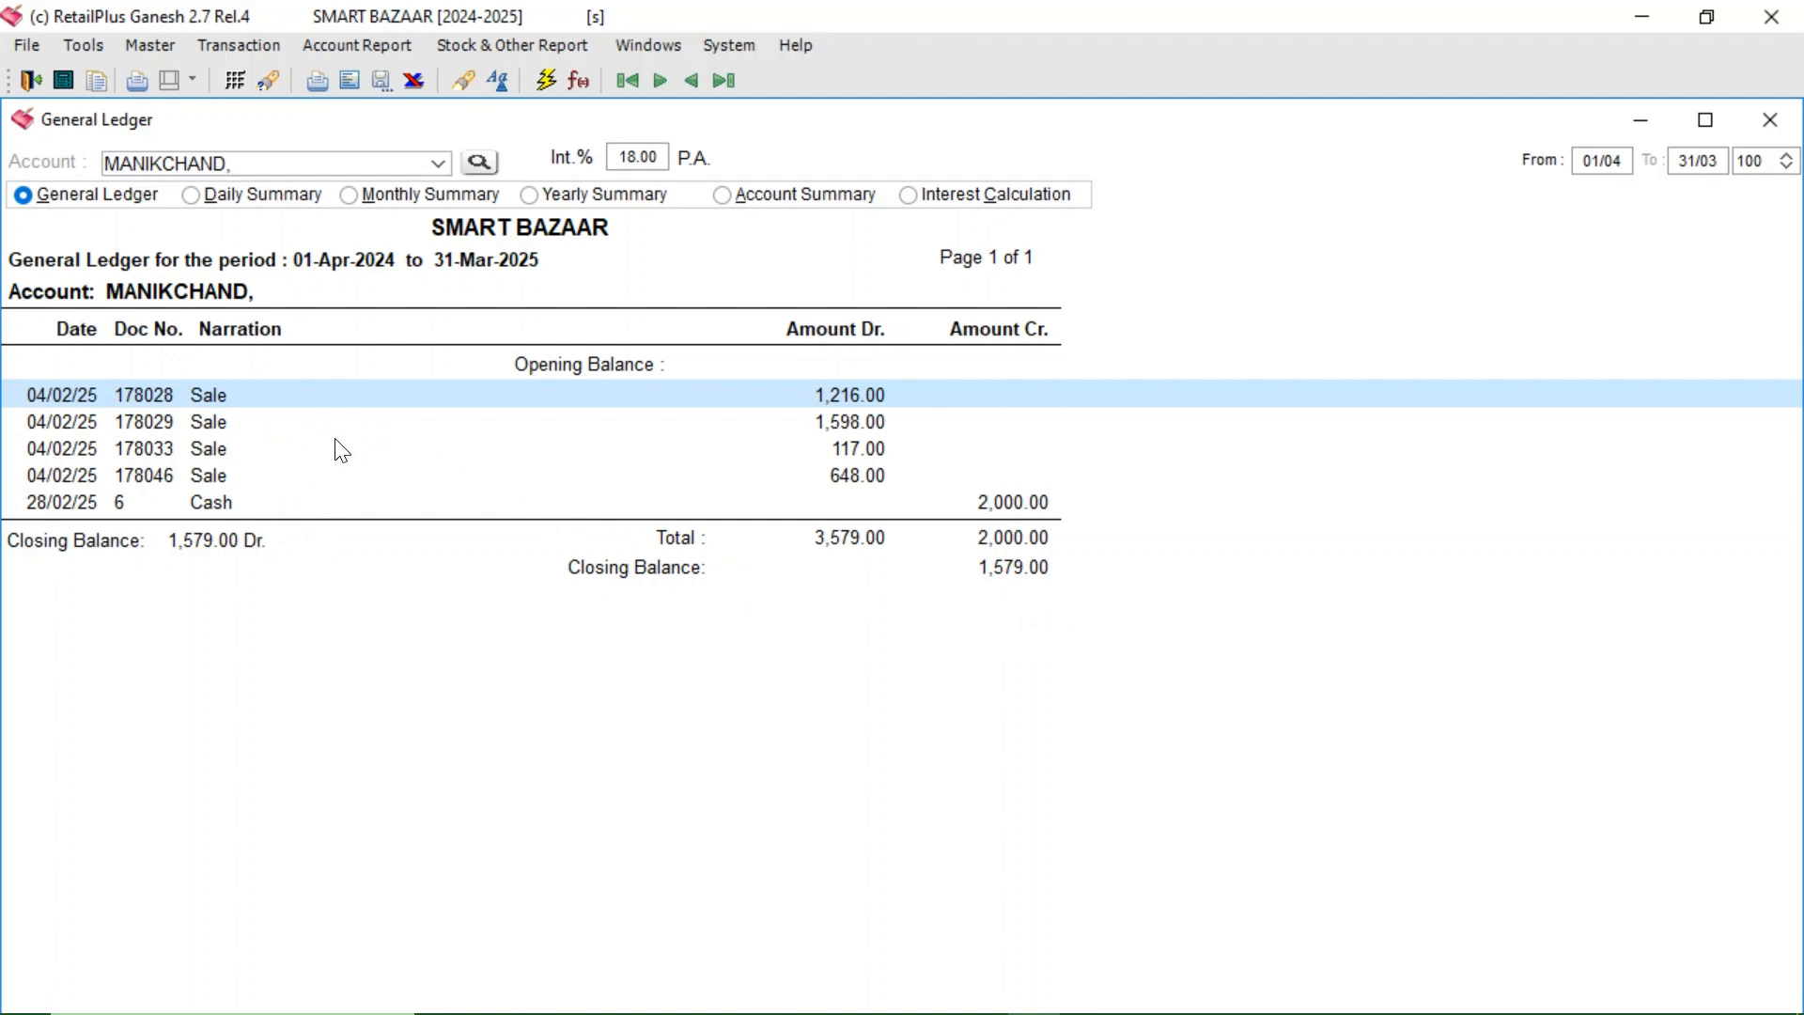
{"action": "left_click", "coordinate": [494, 42]}
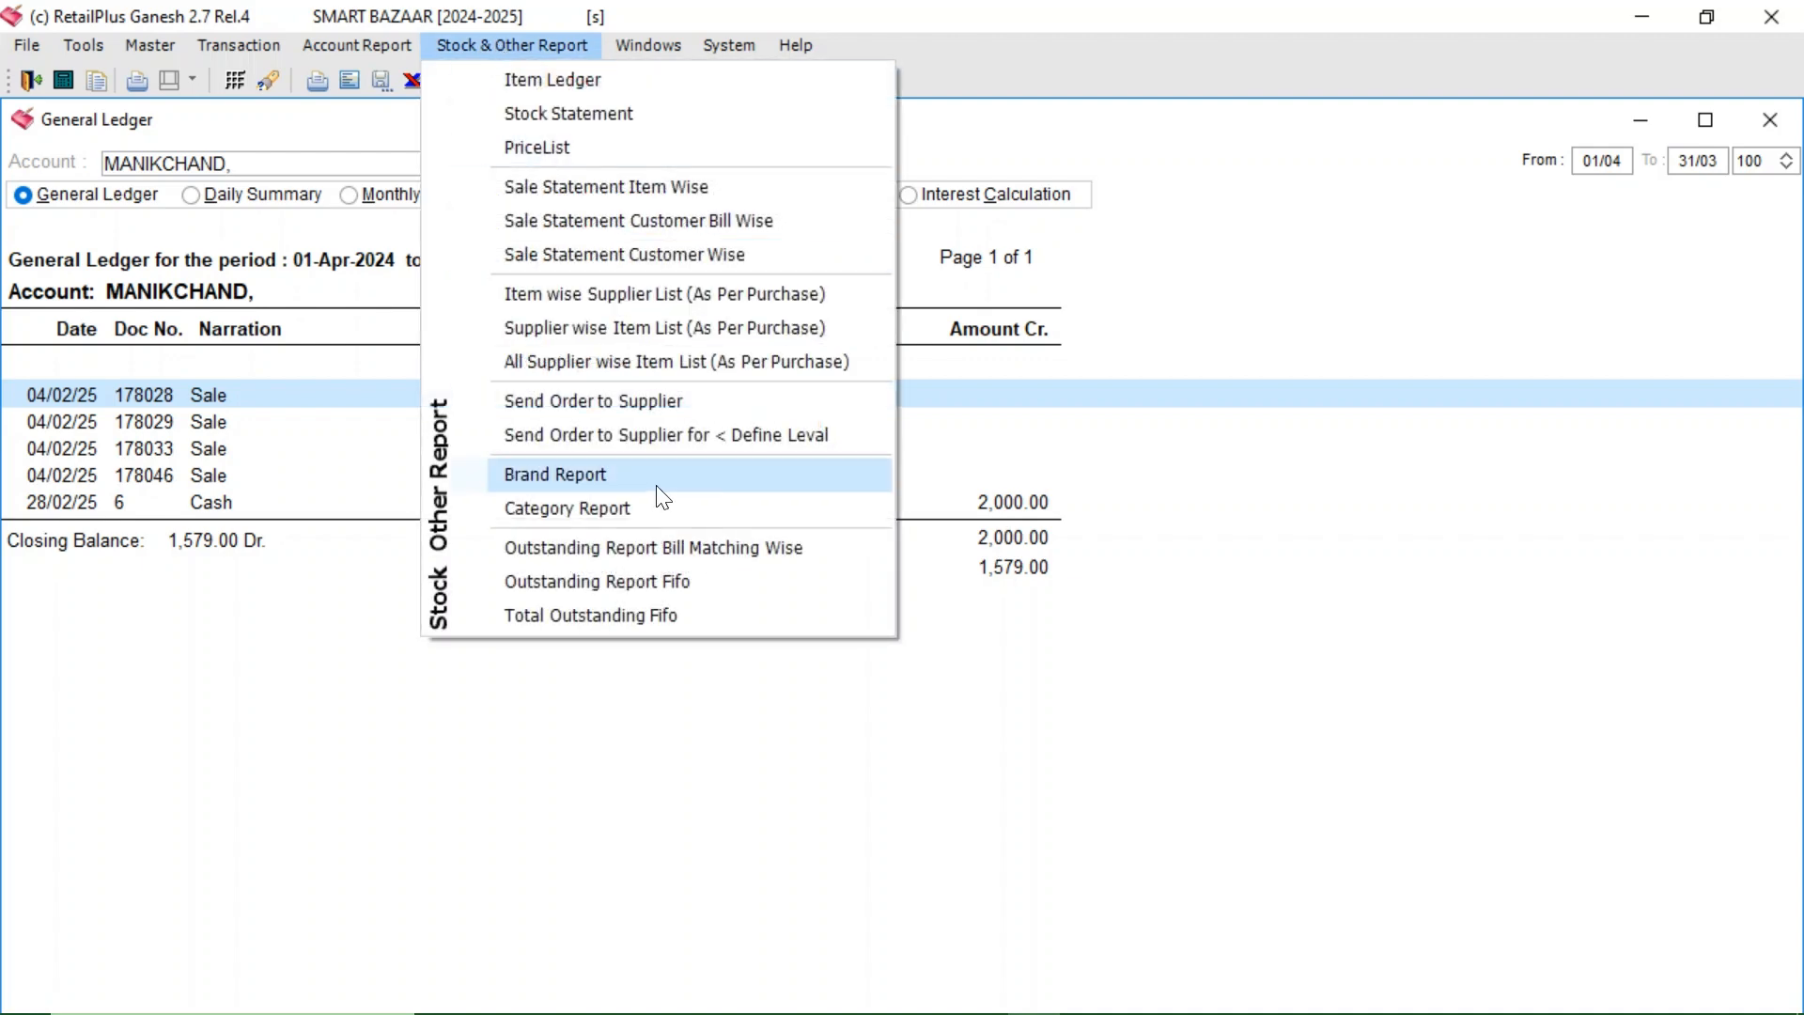
- Show the Outstanding Report Bill Matching Wise filtered to the MANIKCHAND account
{"action": "left_click", "coordinate": [622, 547]}
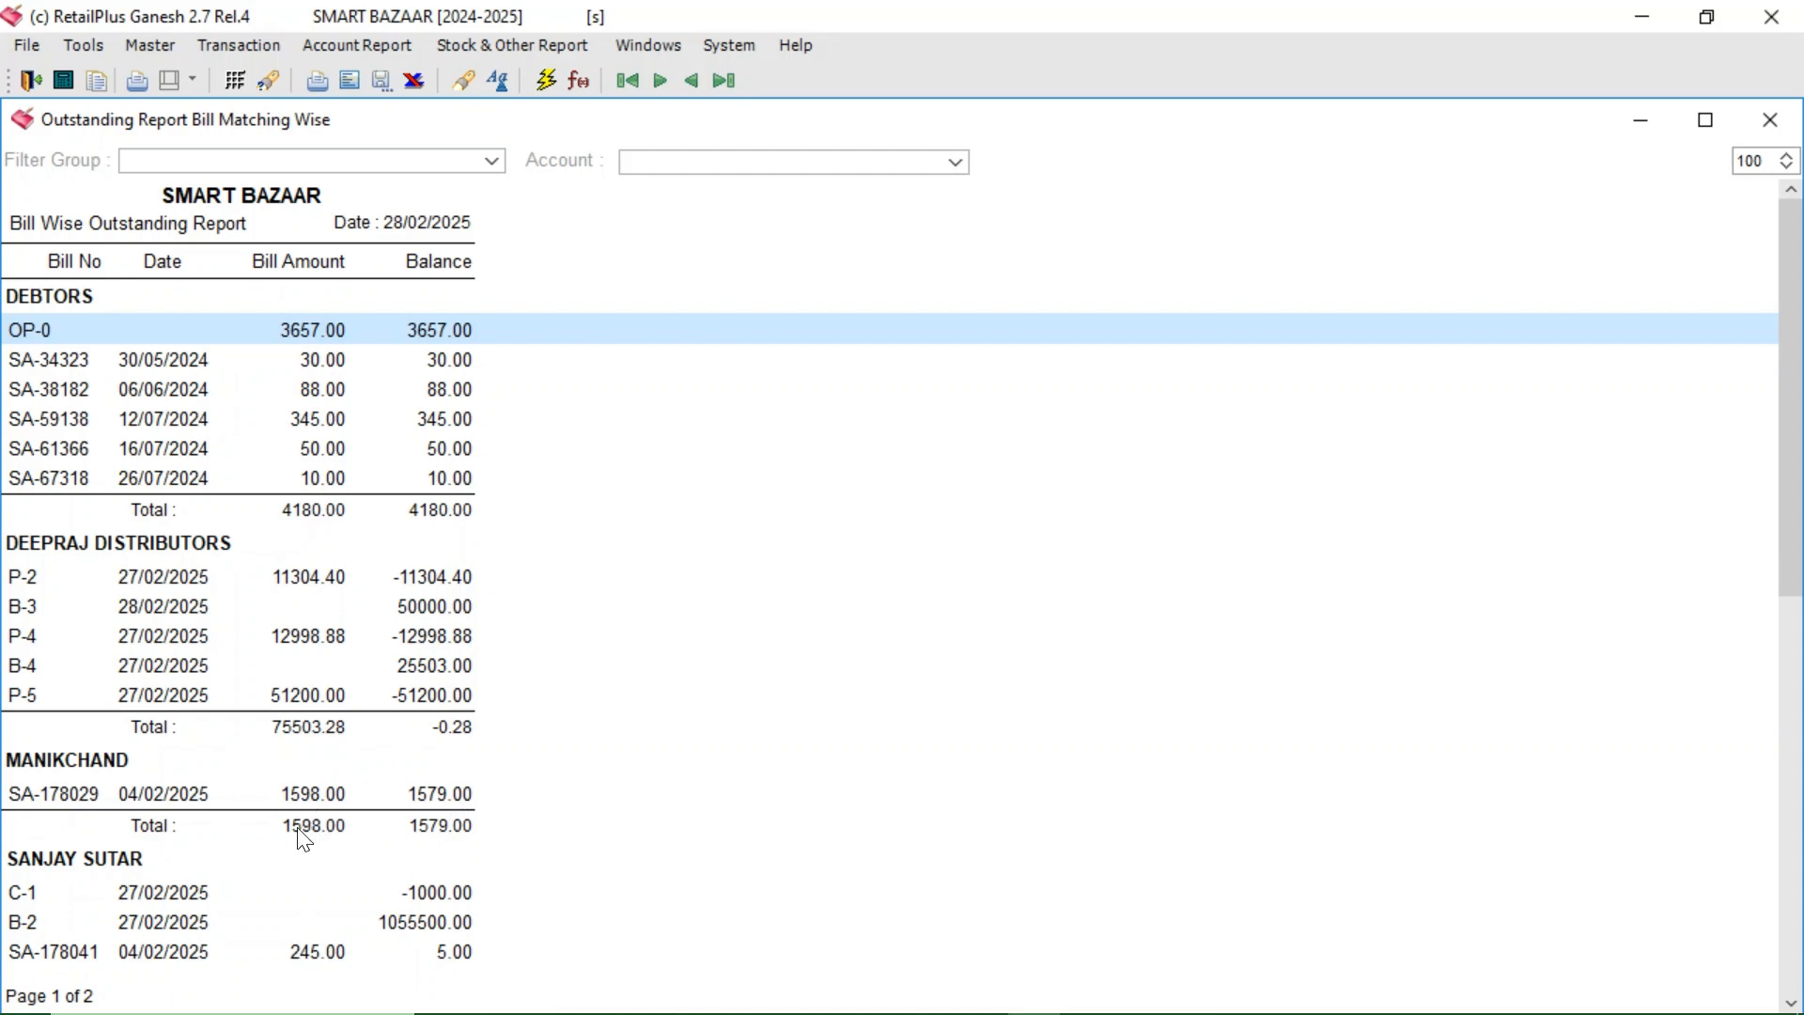
{"action": "left_click", "coordinate": [956, 163]}
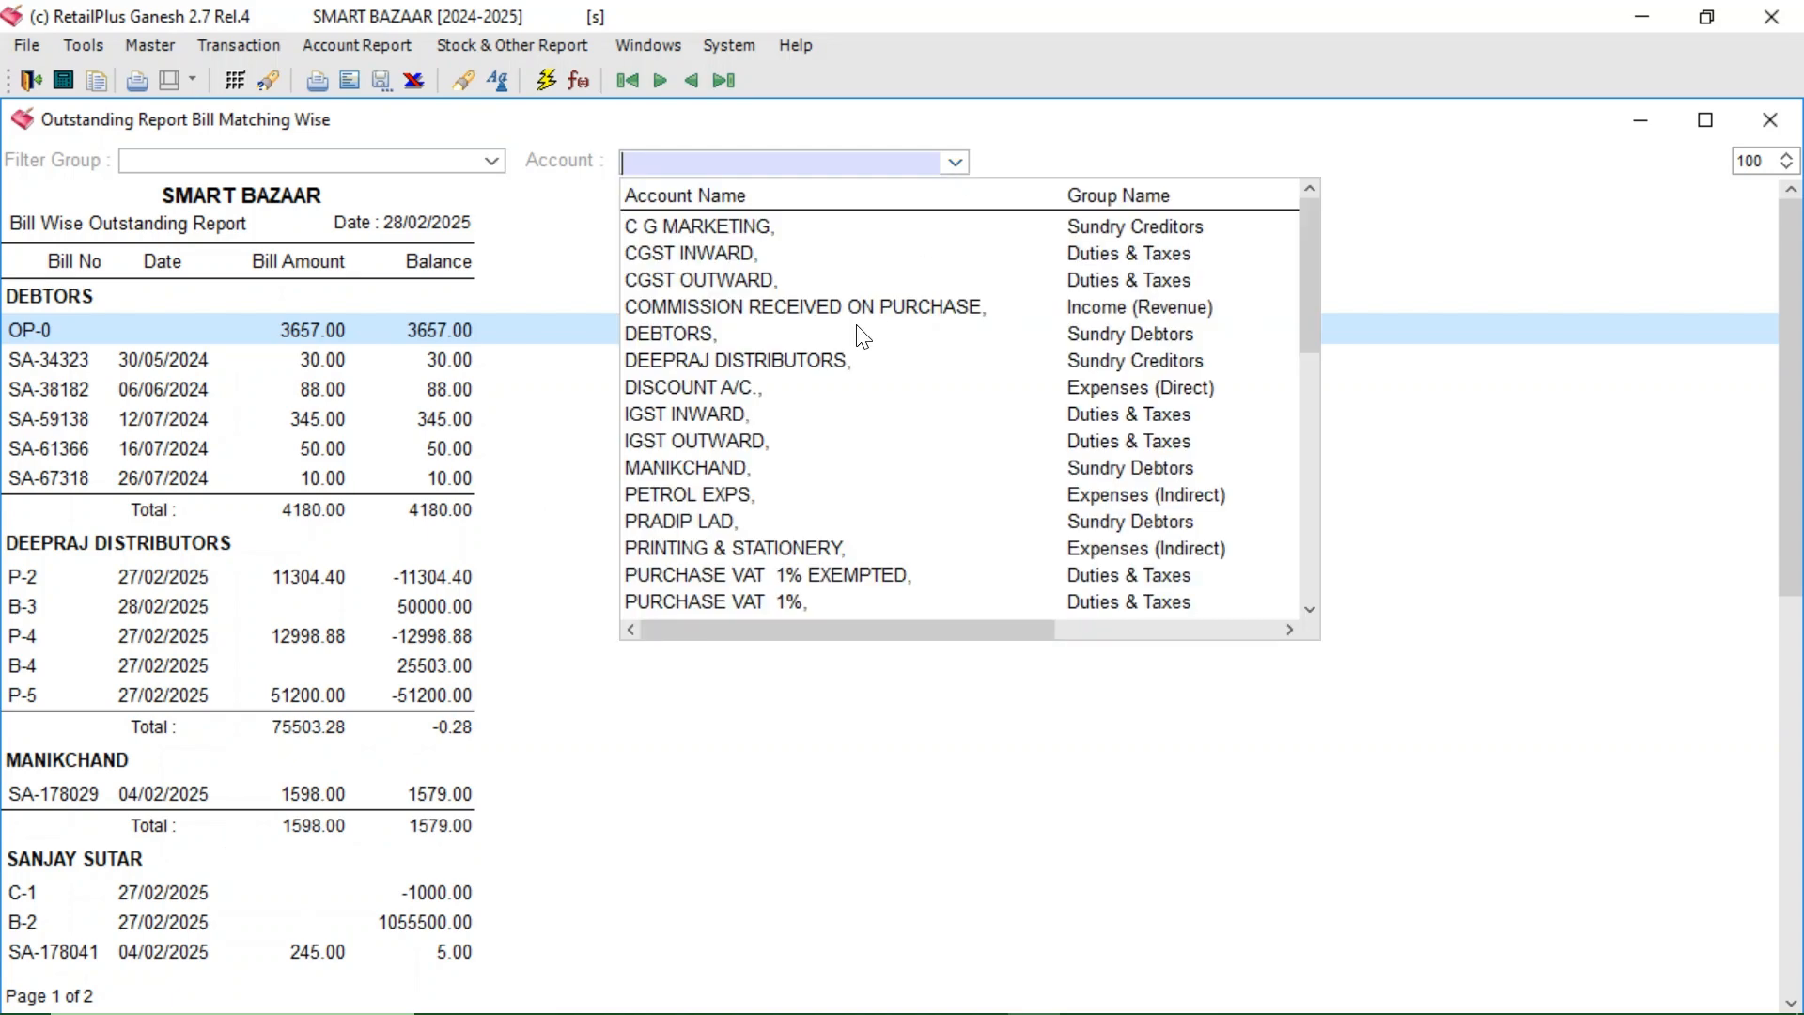
{"action": "left_click", "coordinate": [692, 470]}
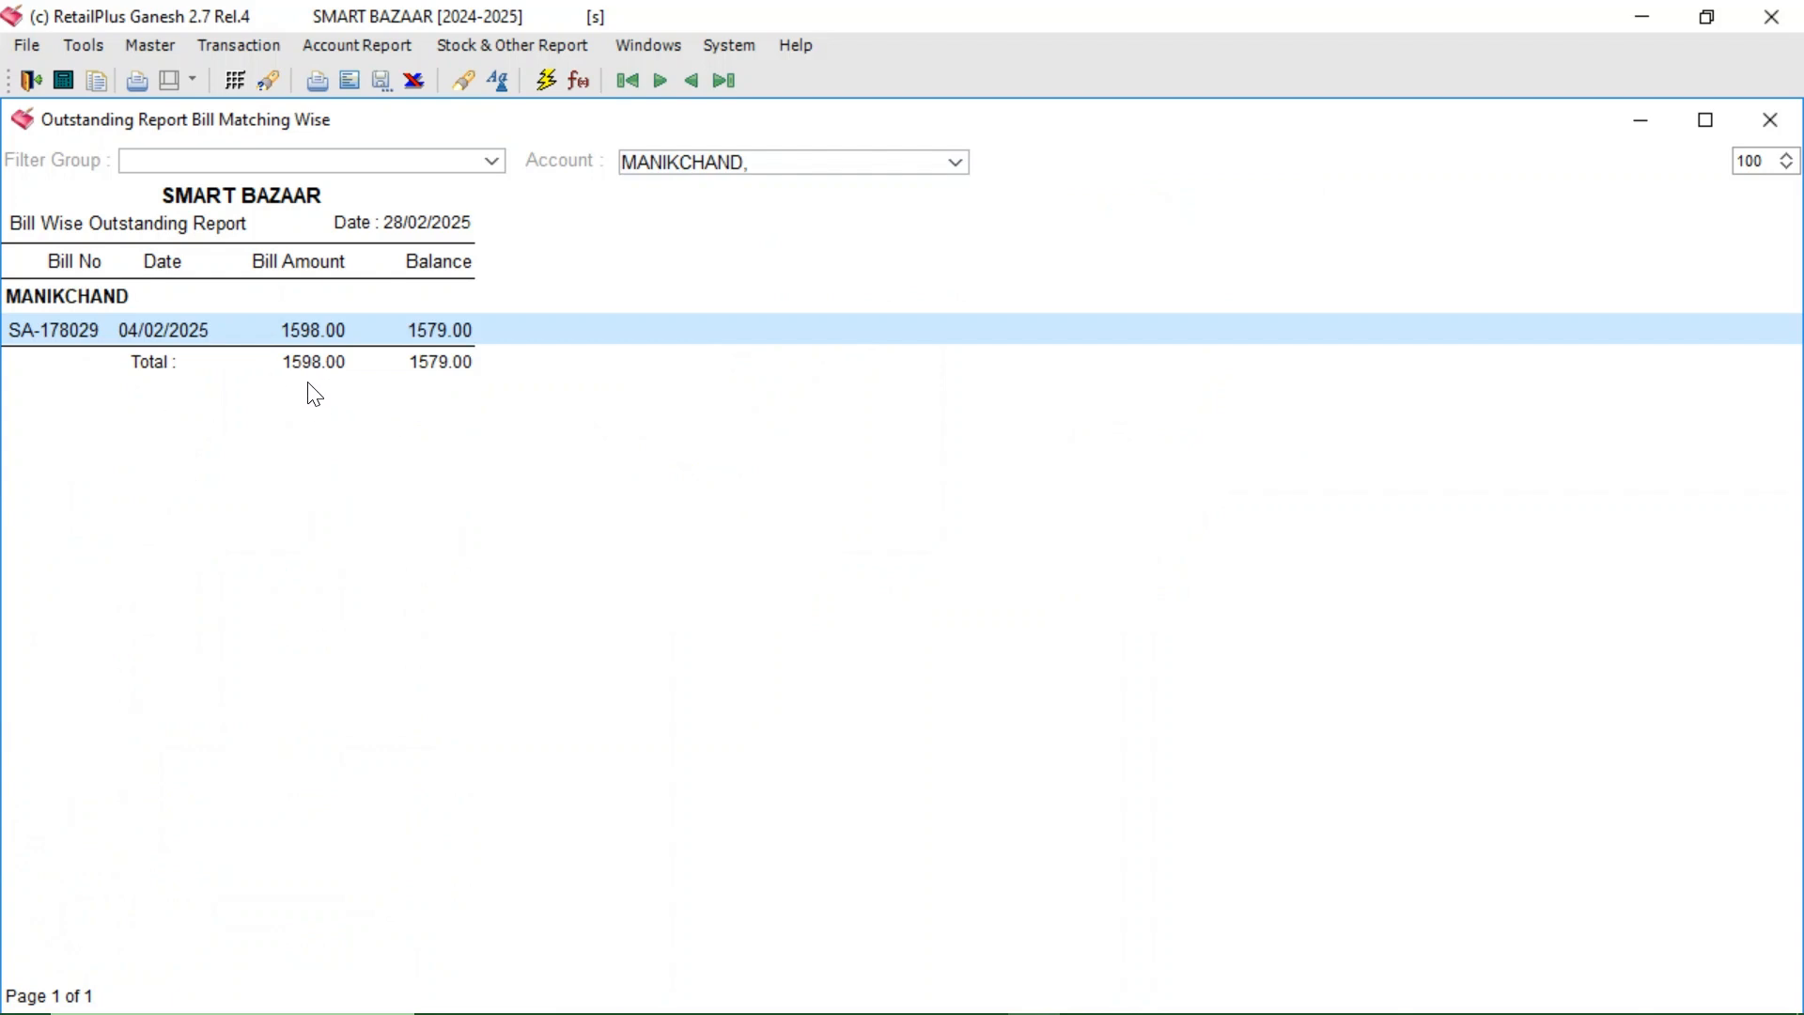
- Filter the bill-wise outstanding report by the Sundry Debtors account group
{"action": "left_click", "coordinate": [500, 155]}
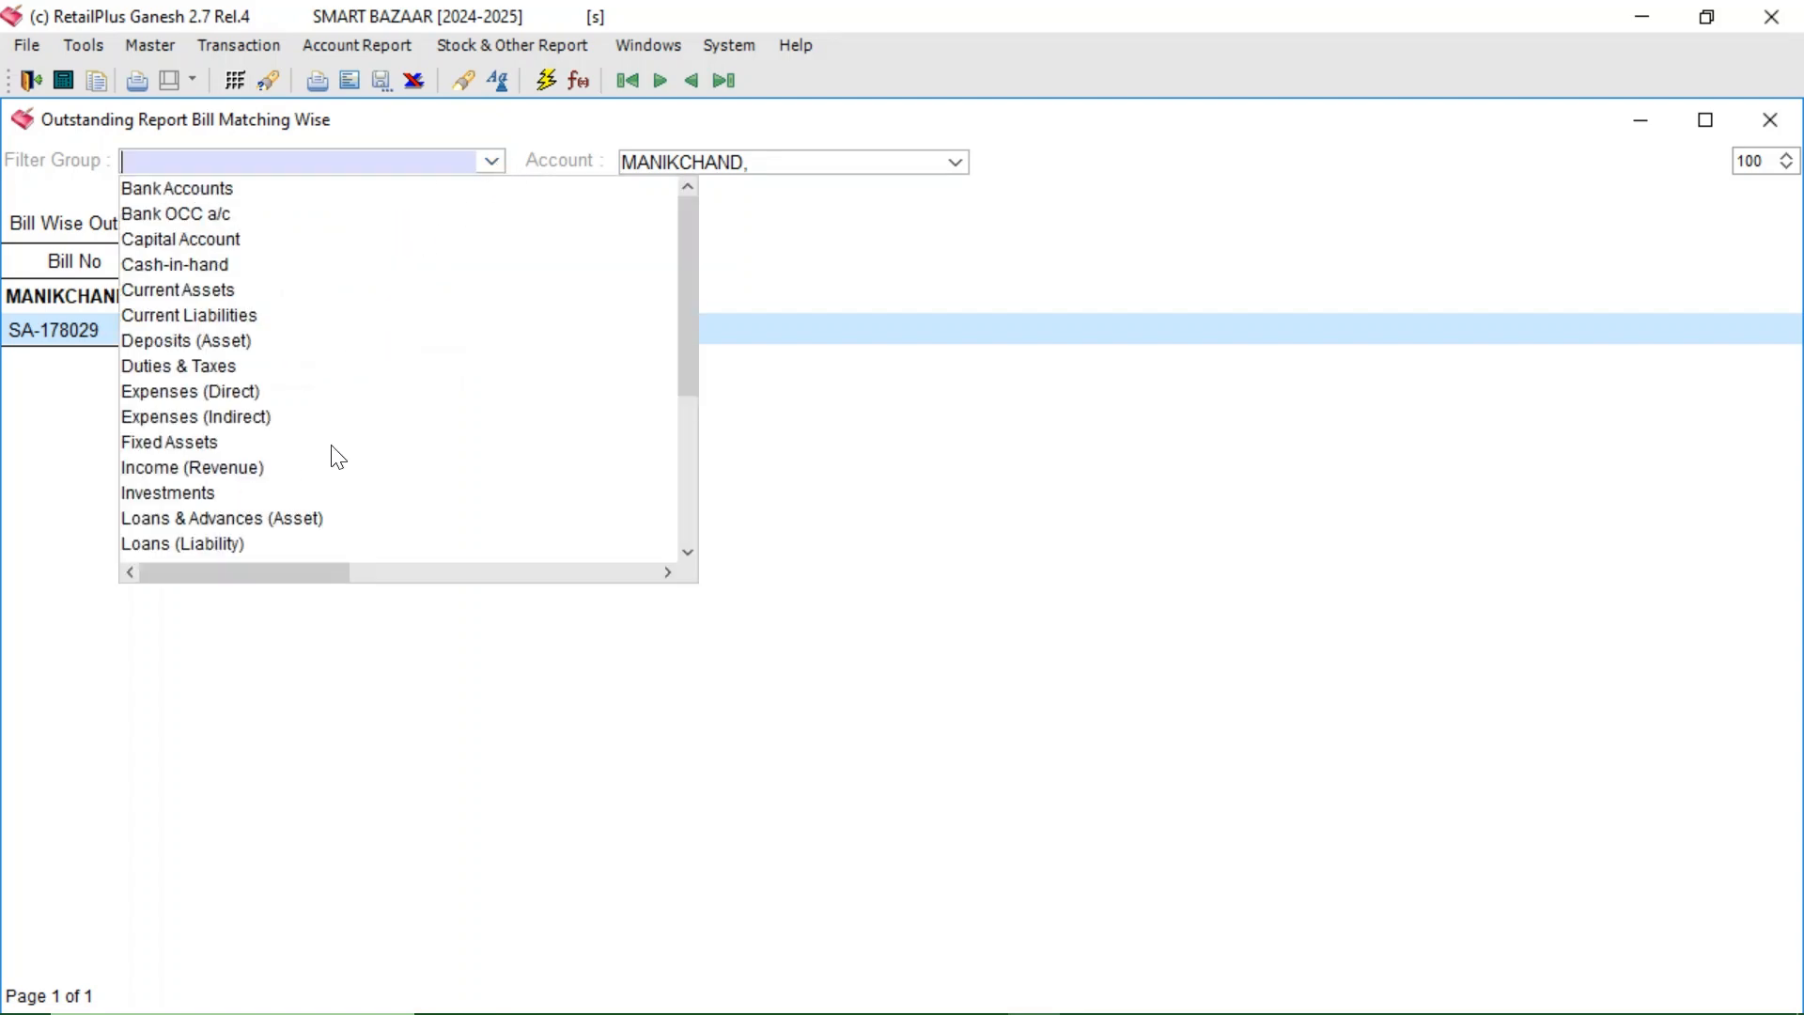
{"action": "left_click_drag", "start_coordinate": [685, 334], "coordinate": [688, 526]}
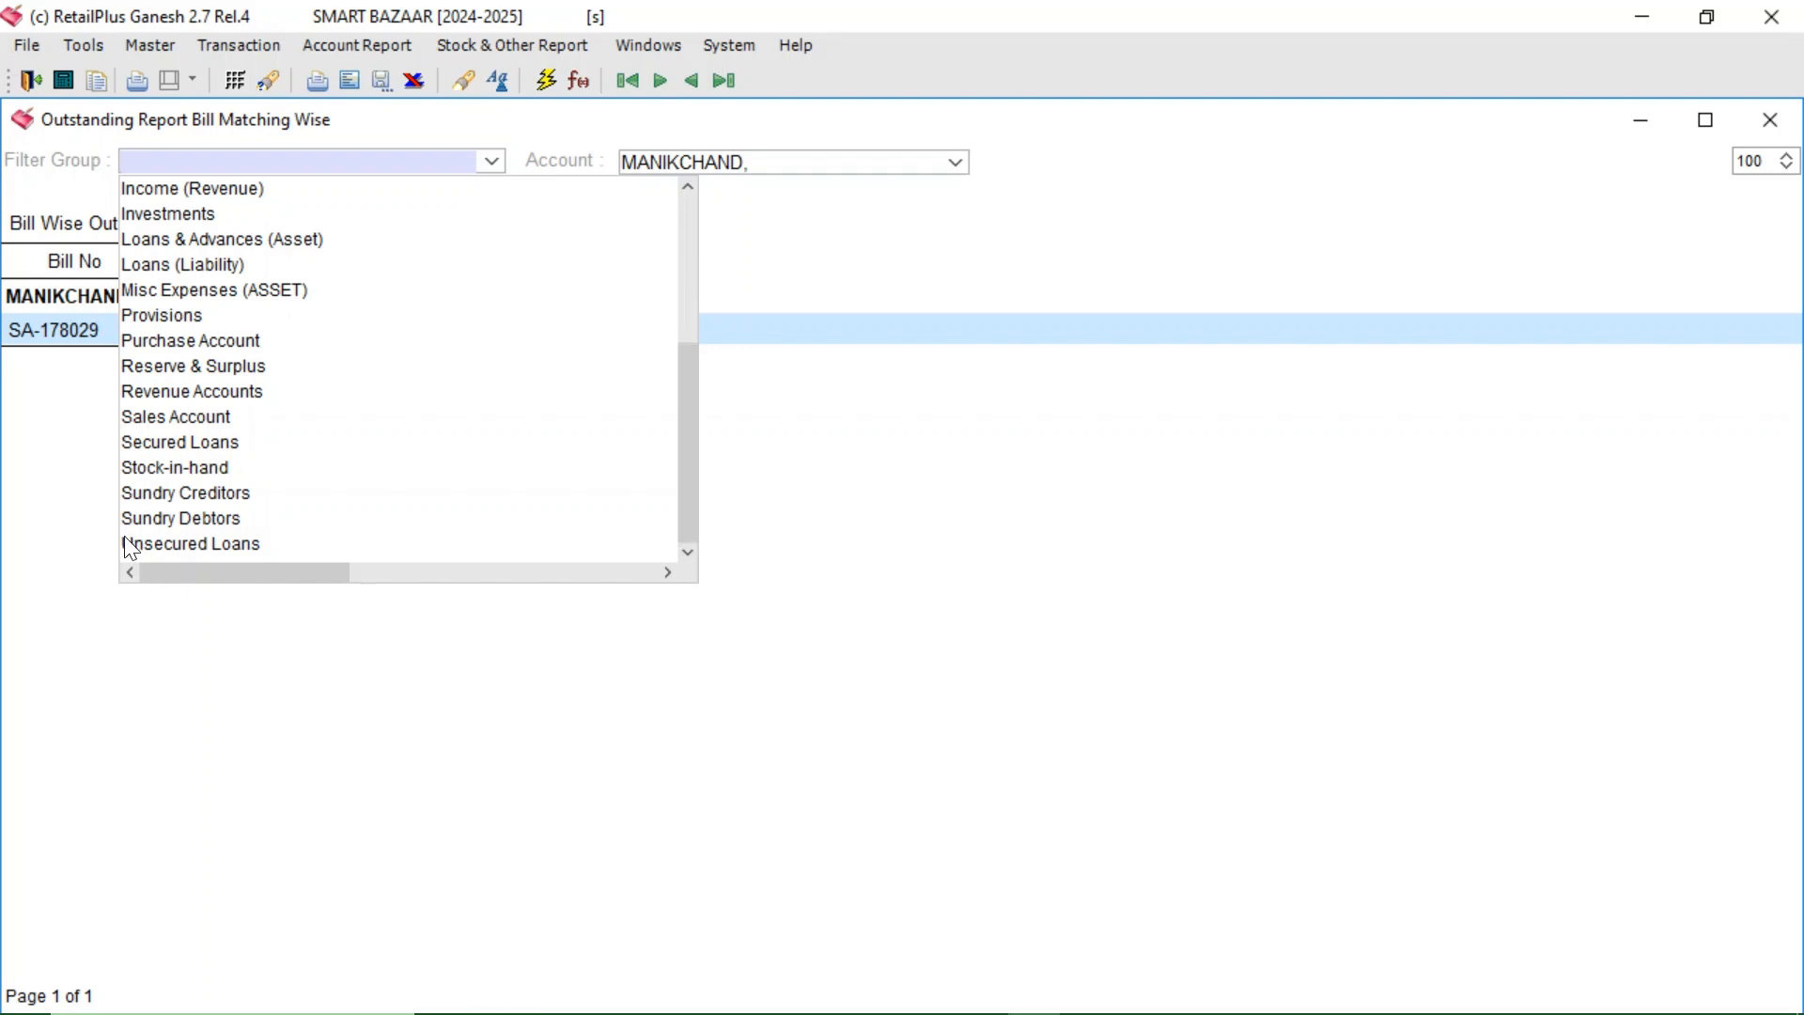
{"action": "left_click", "coordinate": [152, 517]}
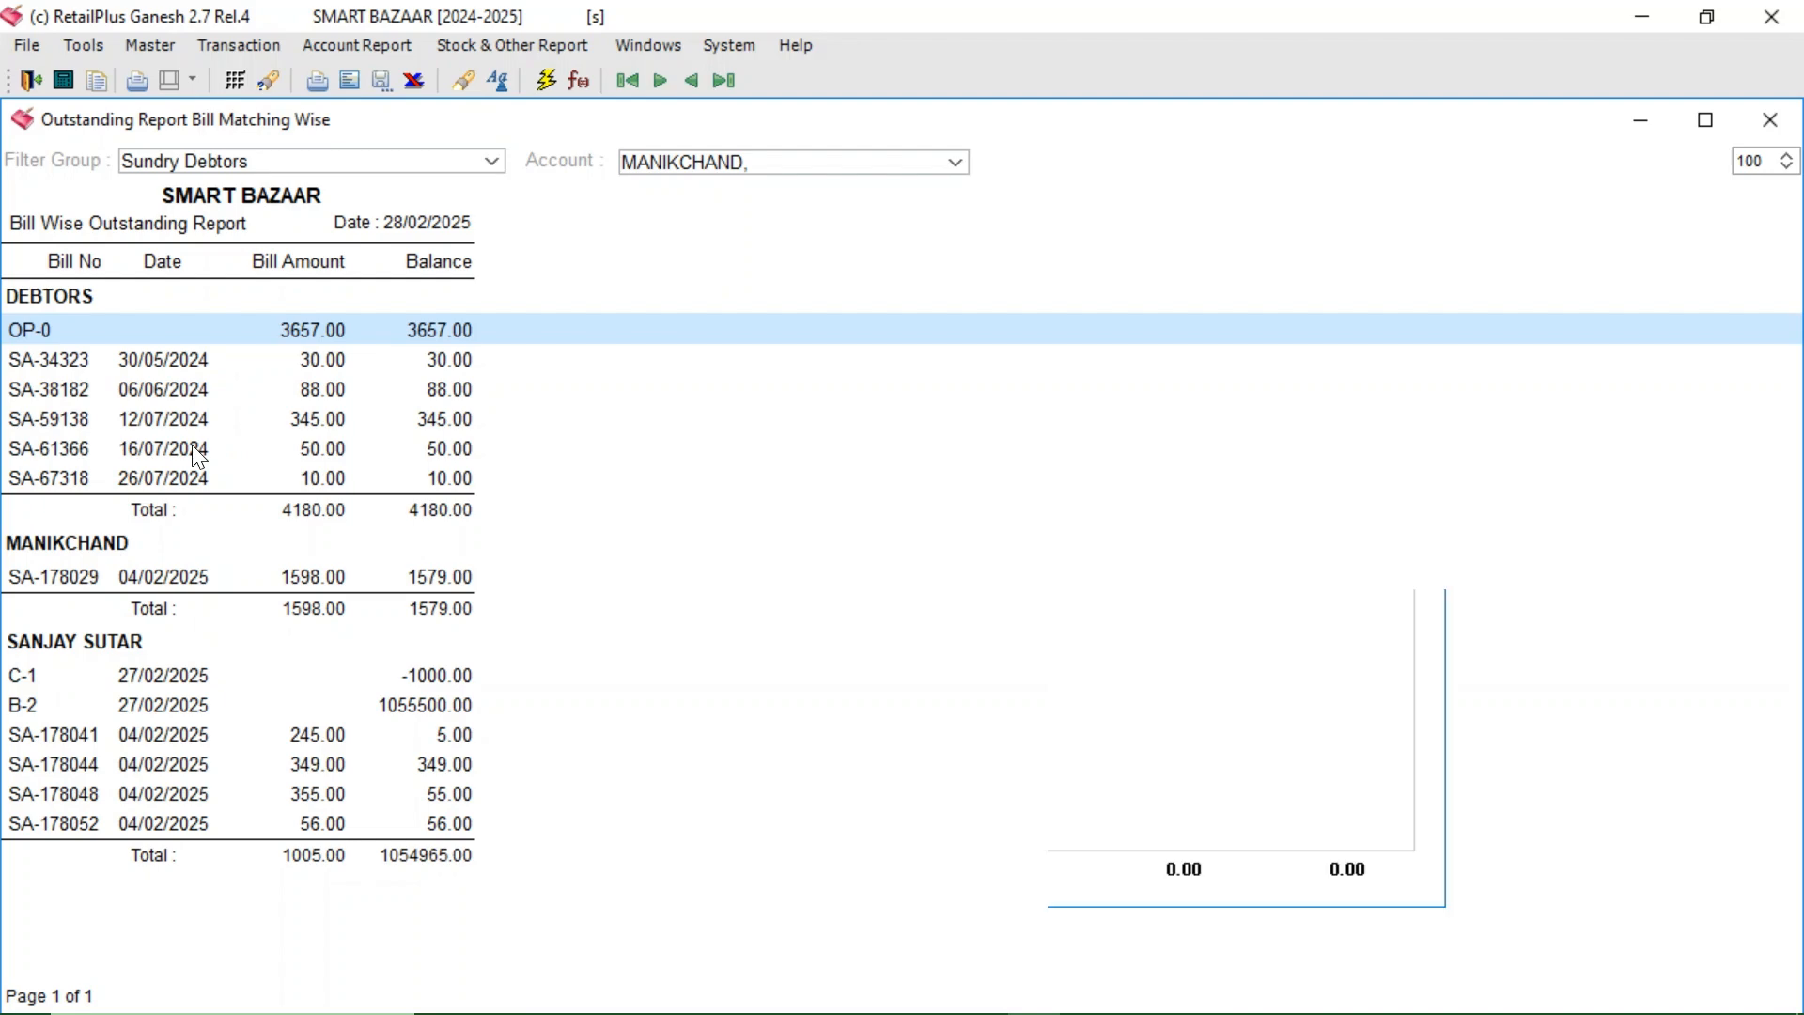
- Make the new voucher, Doc. No. 3, a Bank voucher on the CANARA BANK account
{"action": "left_click", "coordinate": [635, 303]}
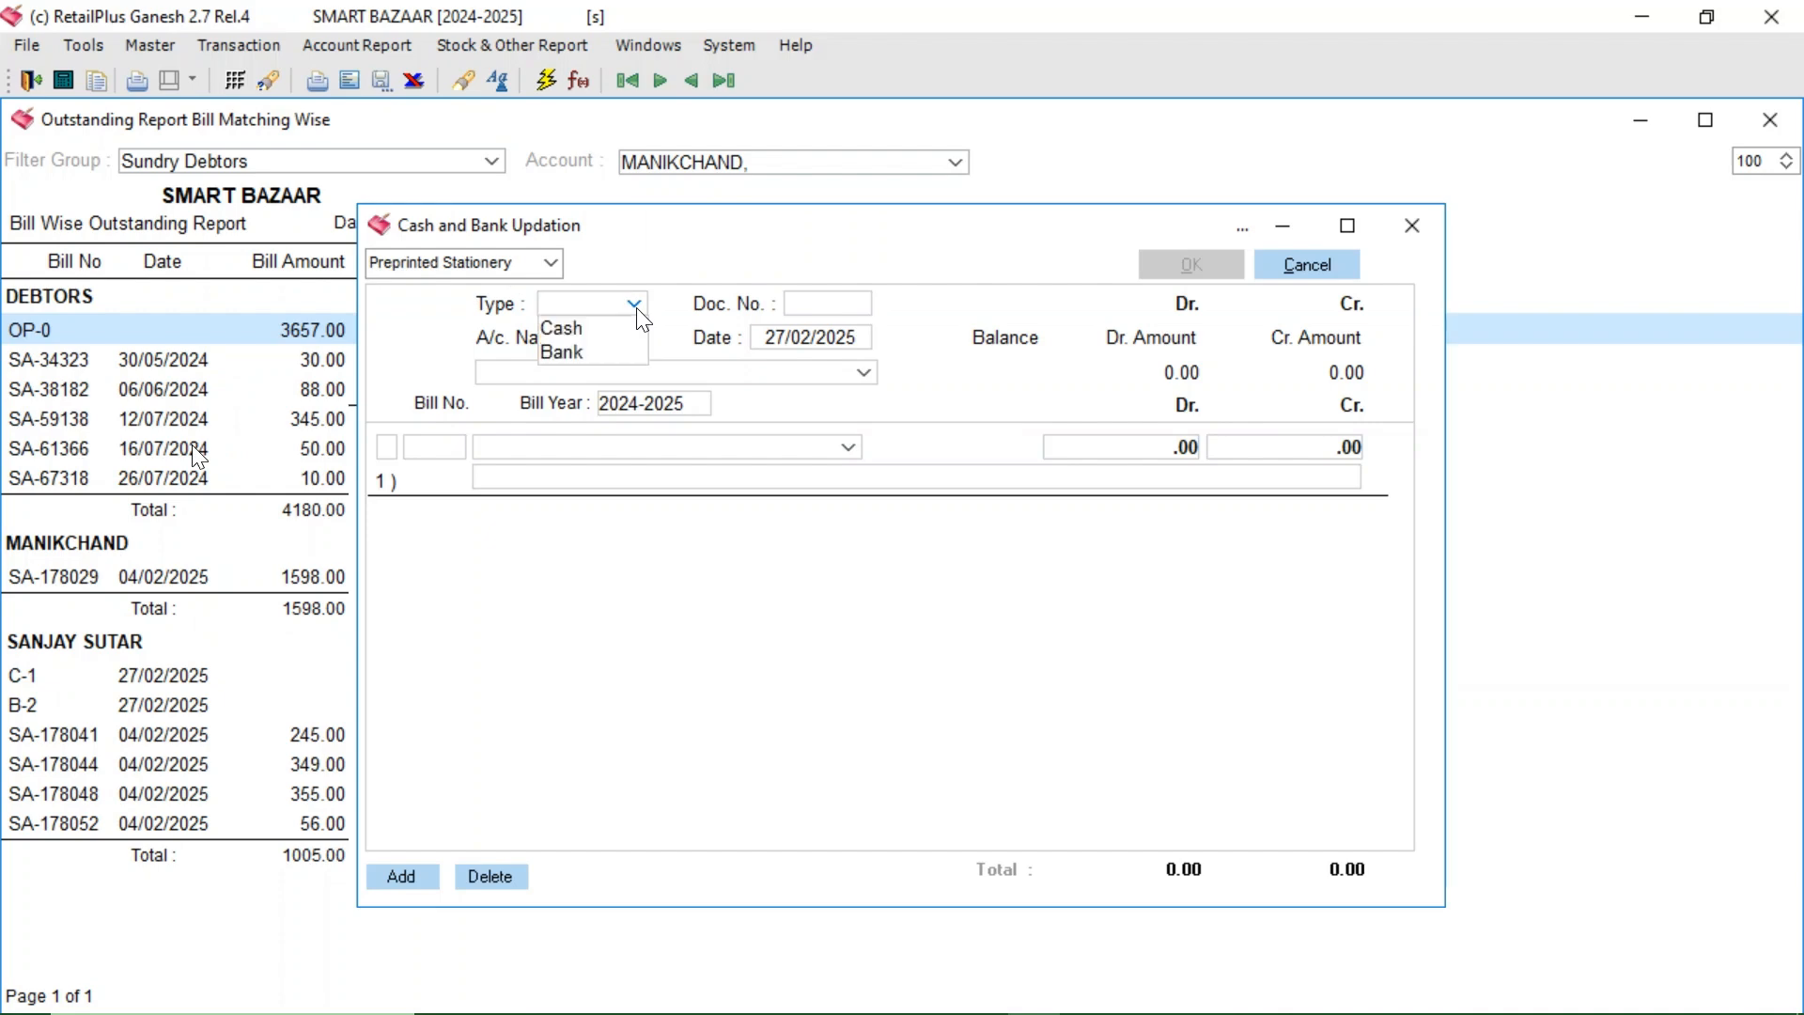
{"action": "left_click", "coordinate": [570, 354]}
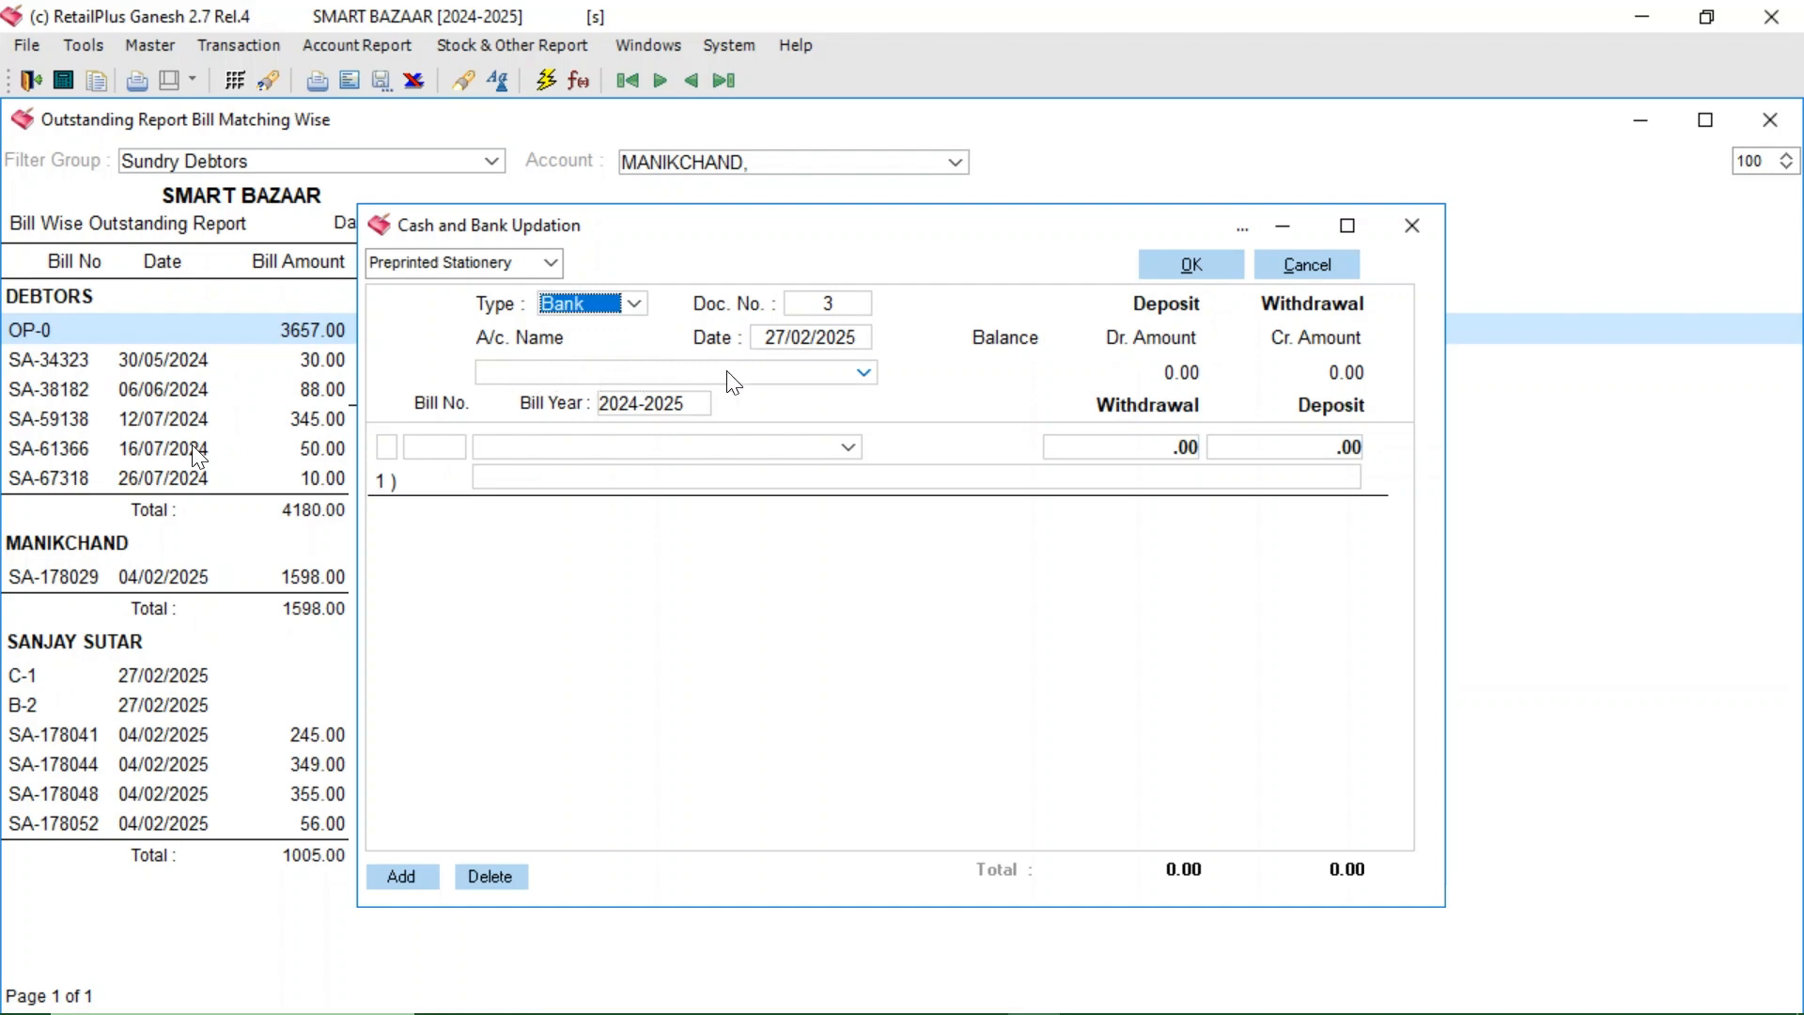
{"action": "left_click", "coordinate": [864, 374]}
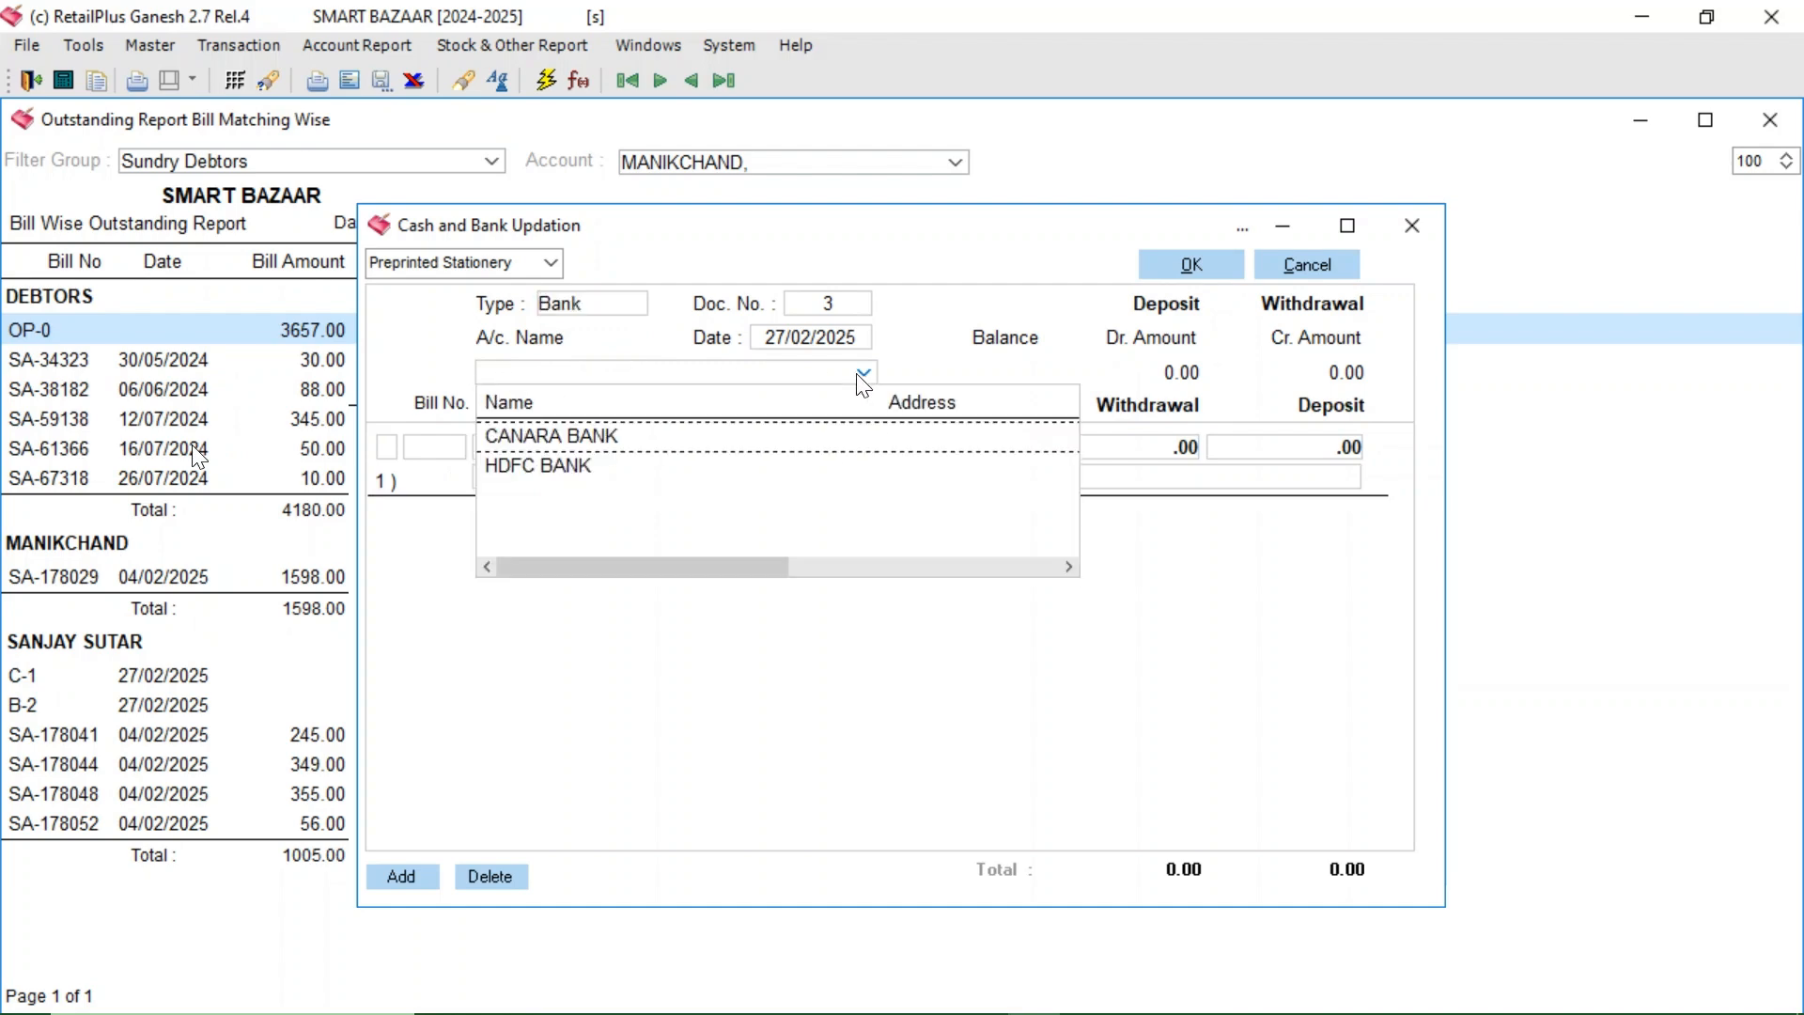
{"action": "left_click", "coordinate": [593, 438]}
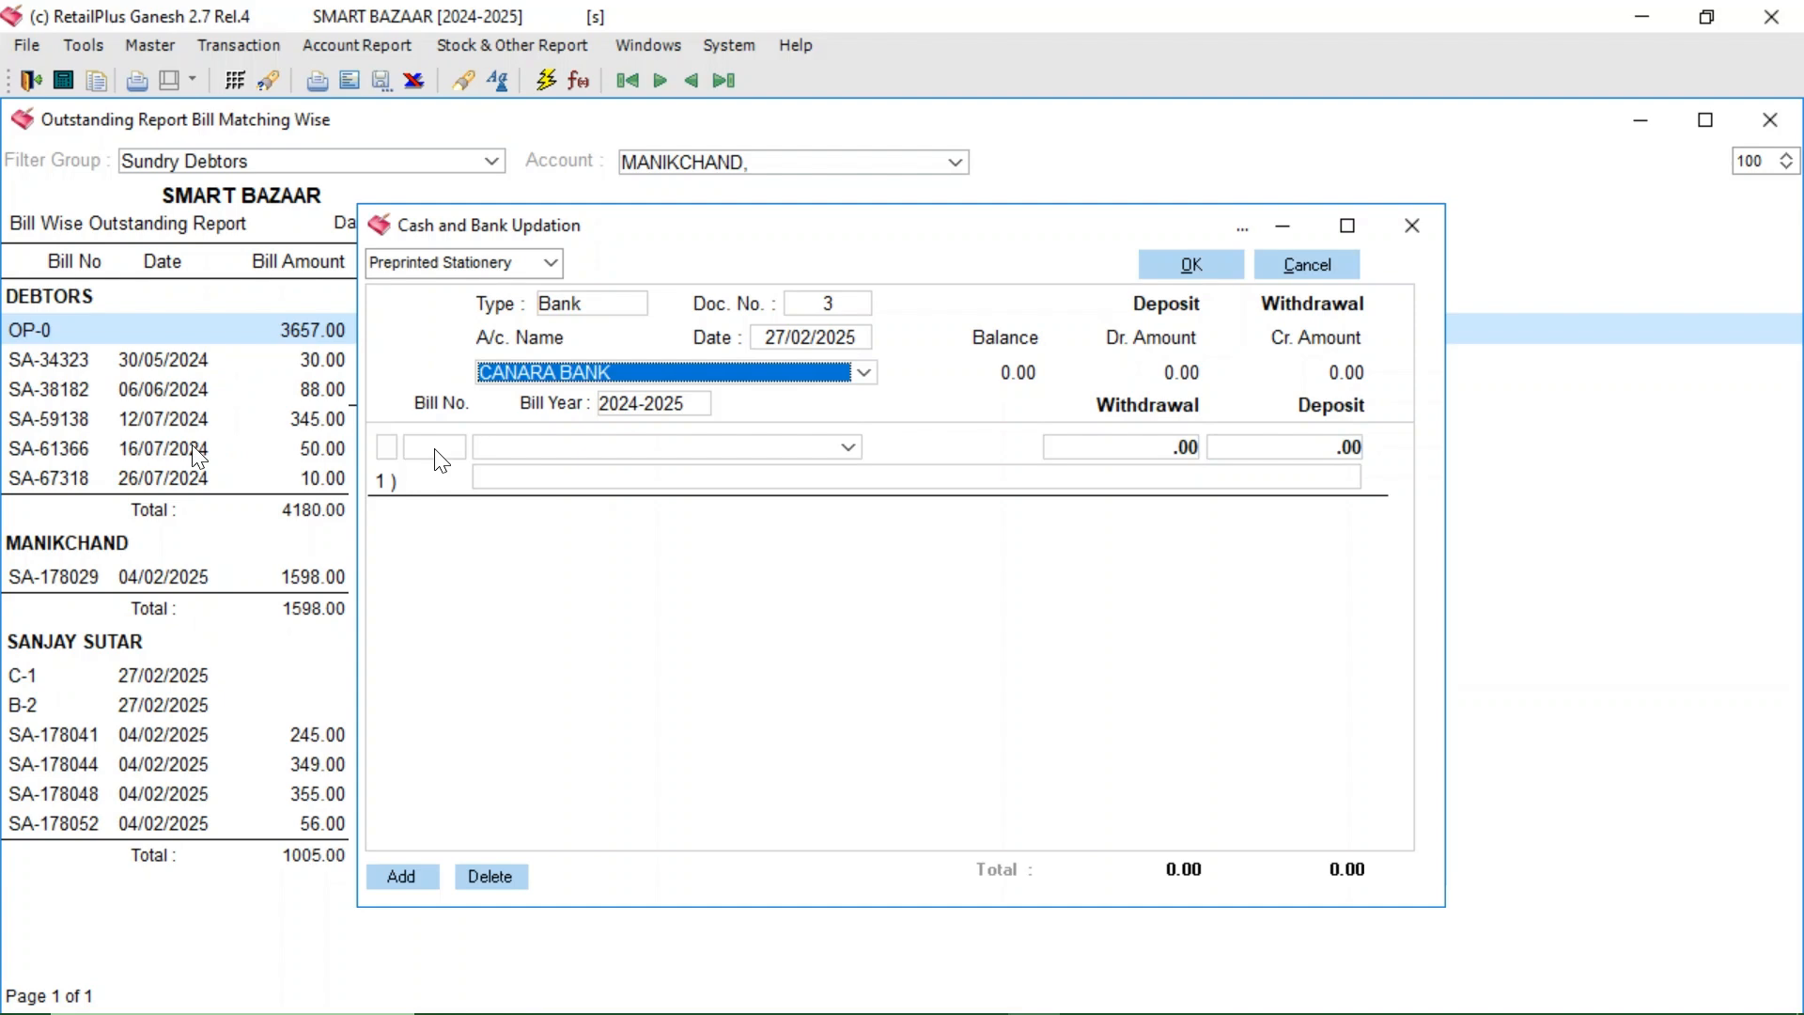
{"action": "left_click", "coordinate": [630, 457]}
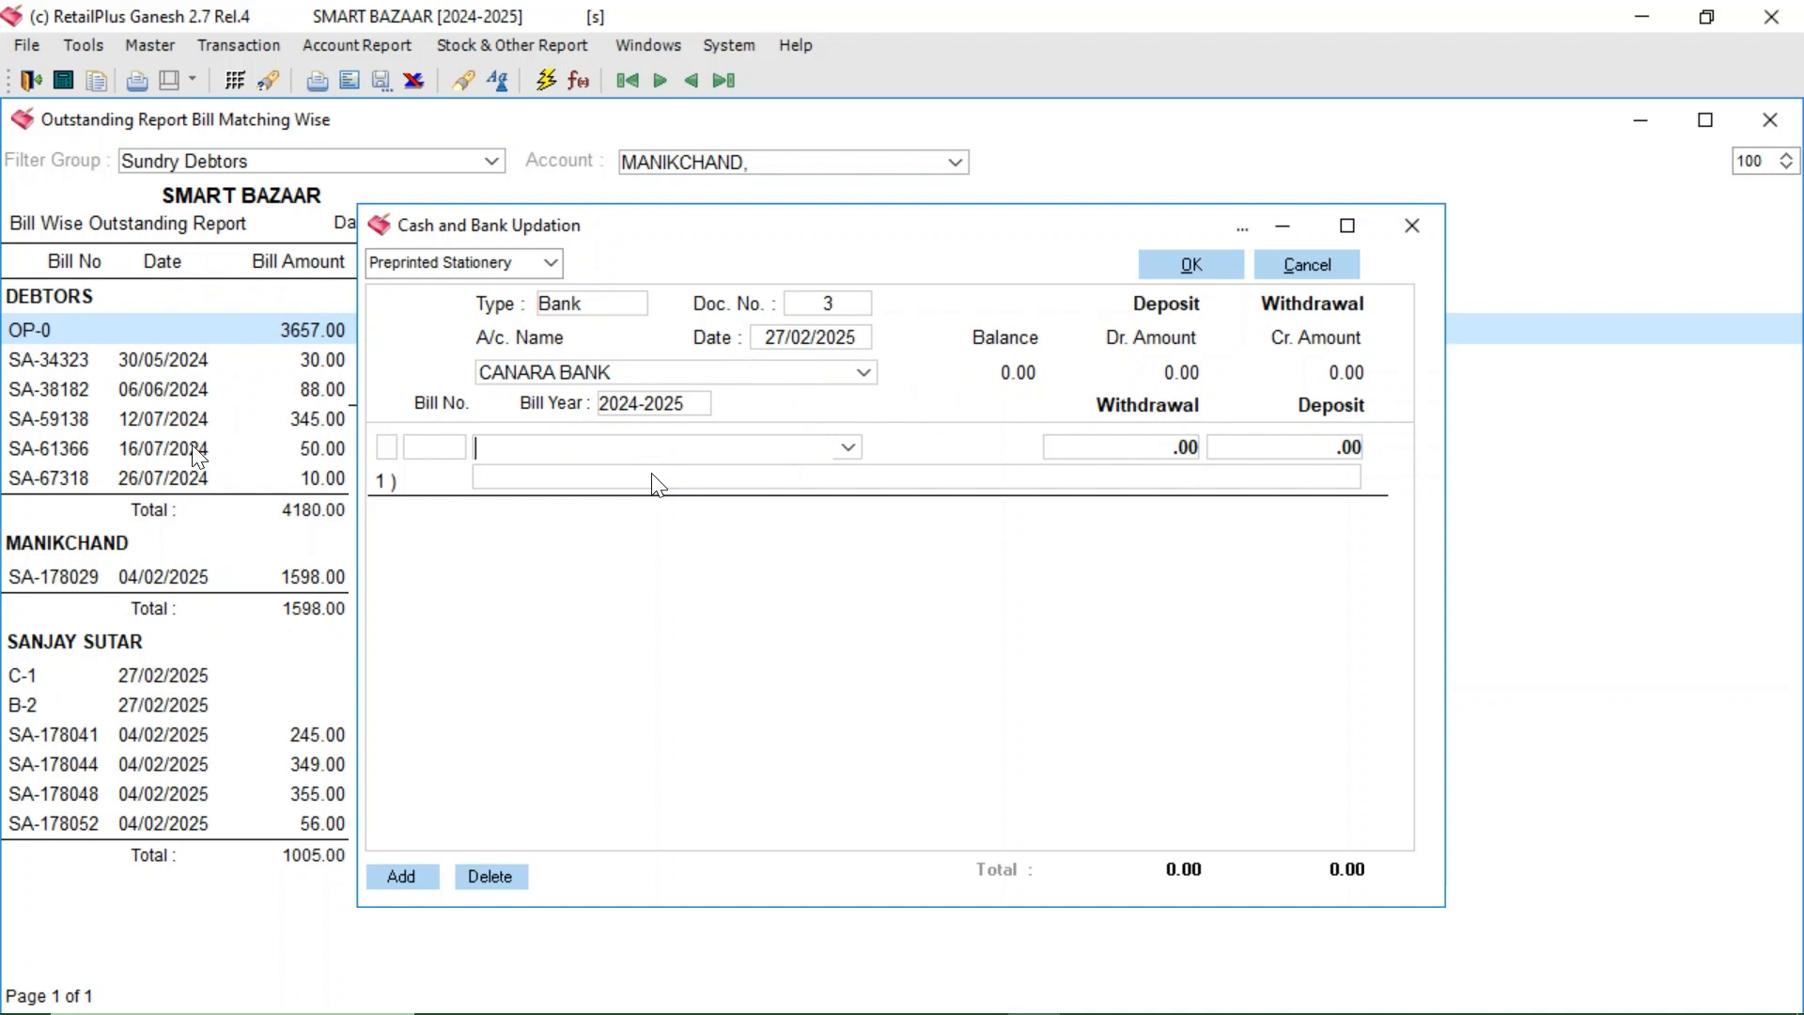
- Add a 50,000 withdrawal line for DEEPRAJ DISTRIBUTORS with the cheque-number narration
{"action": "type", "text": "DE"}
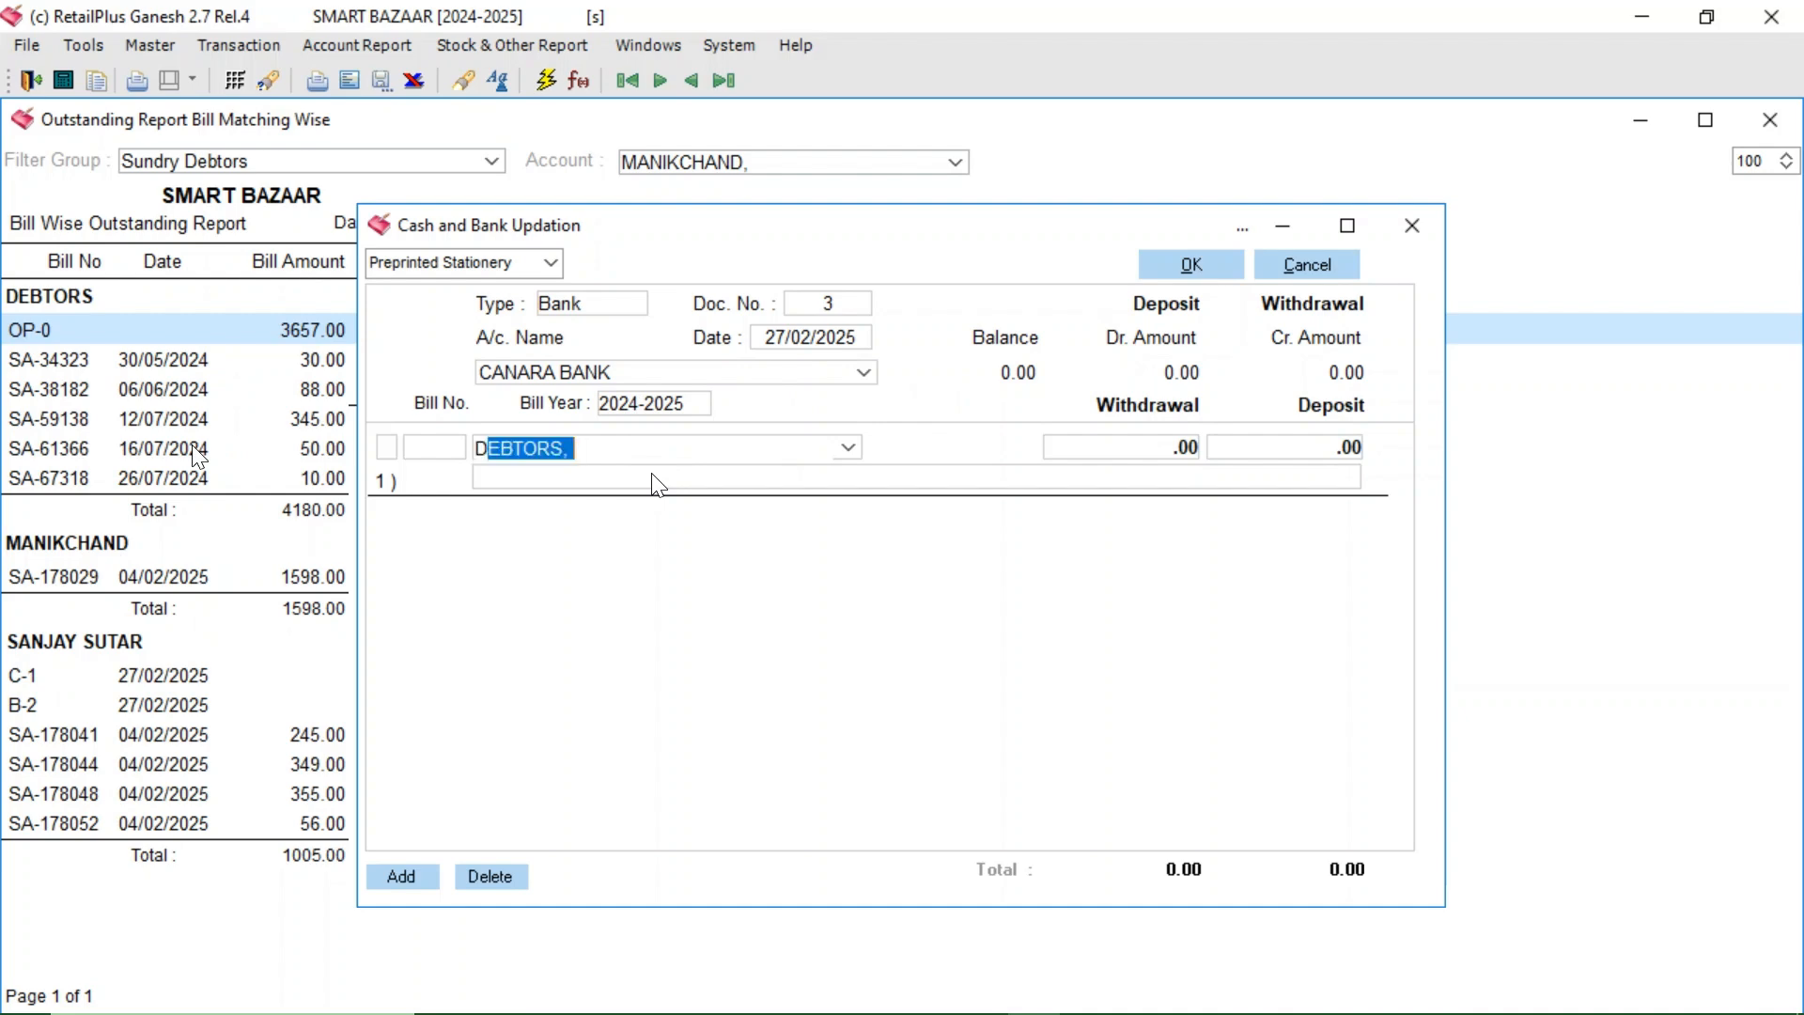
{"action": "type", "text": "EPRAJ DISTRIBU"}
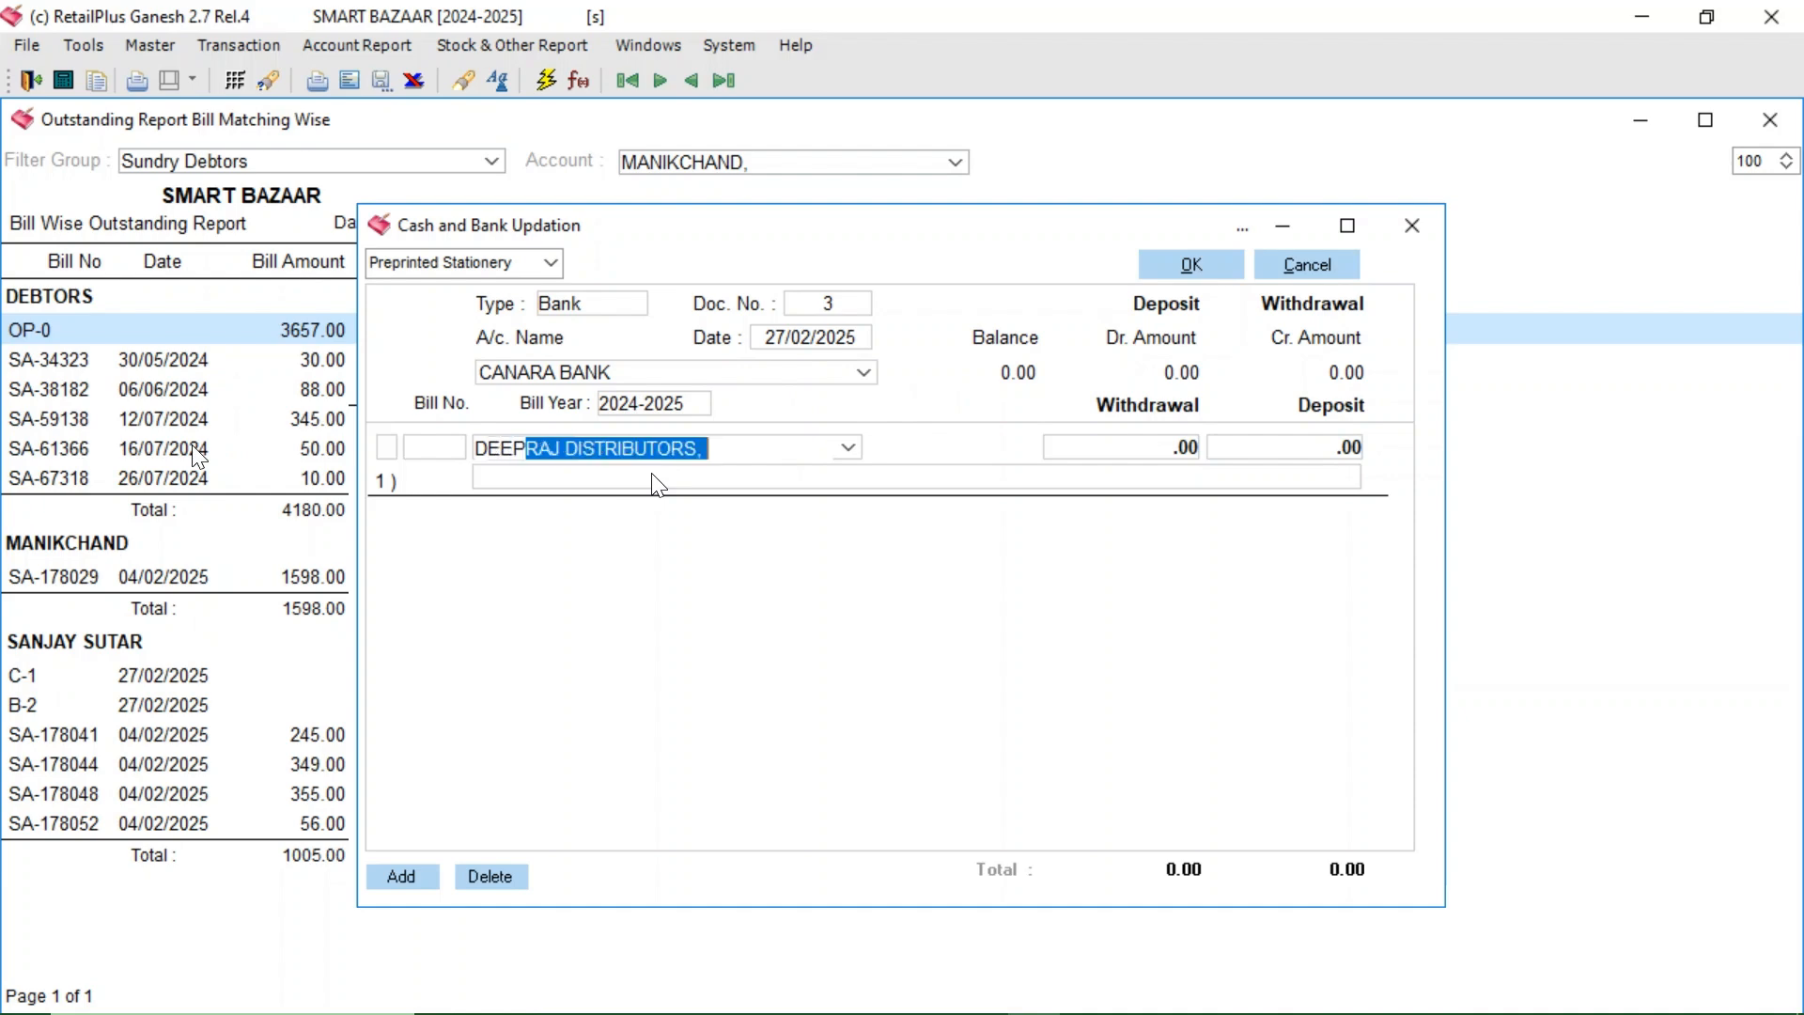
{"action": "key", "text": "Return"}
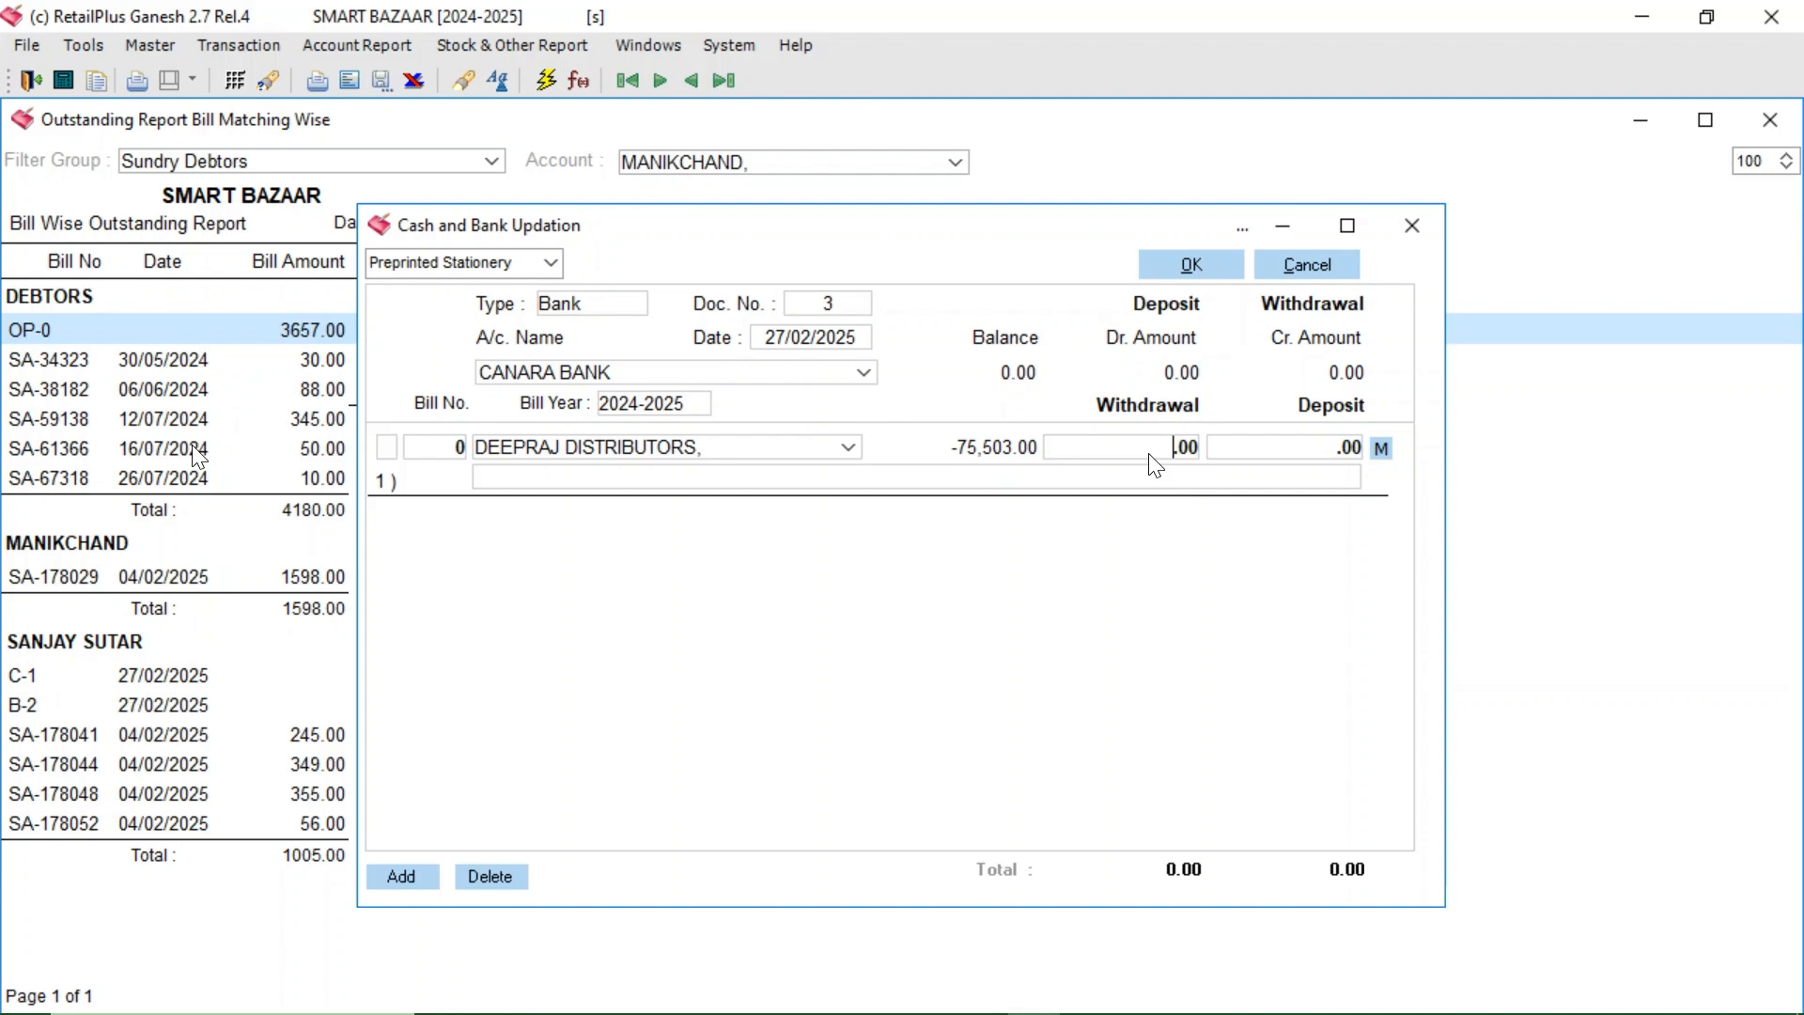
{"action": "type", "text": "50,000"}
{"action": "key", "text": "Return"}
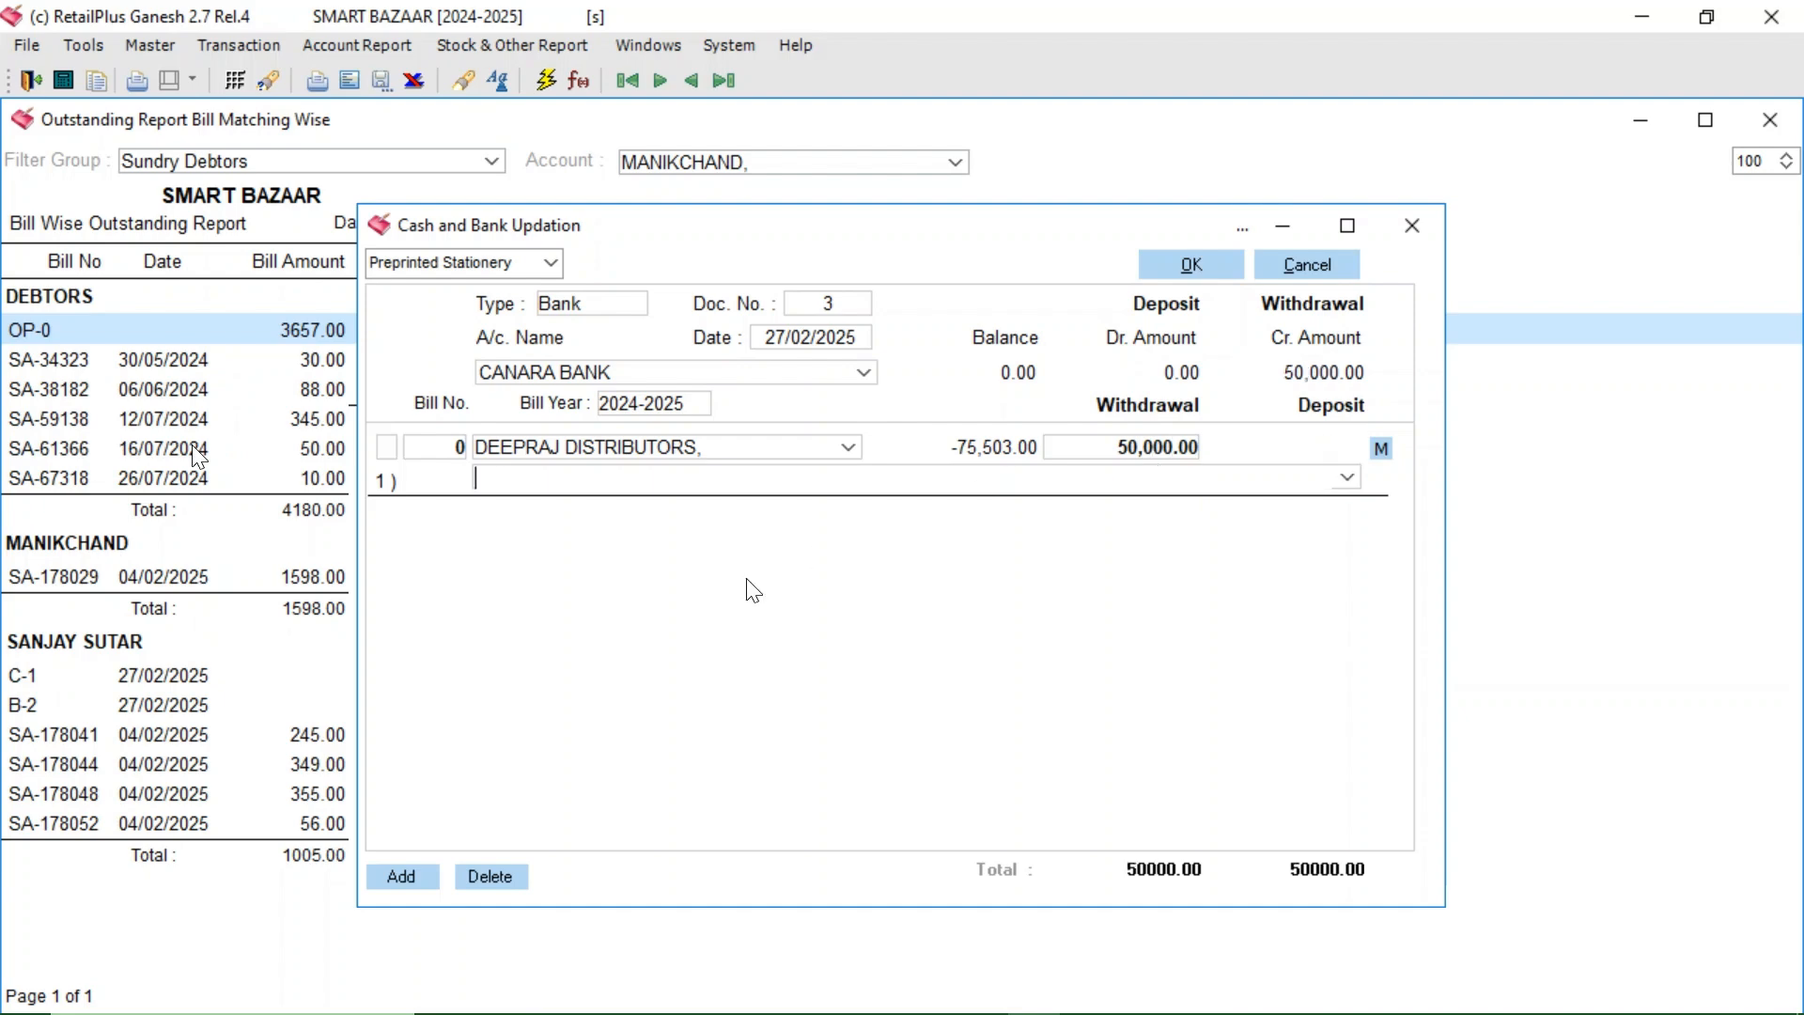
{"action": "type", "text": "CHEAQUE NO 1234"}
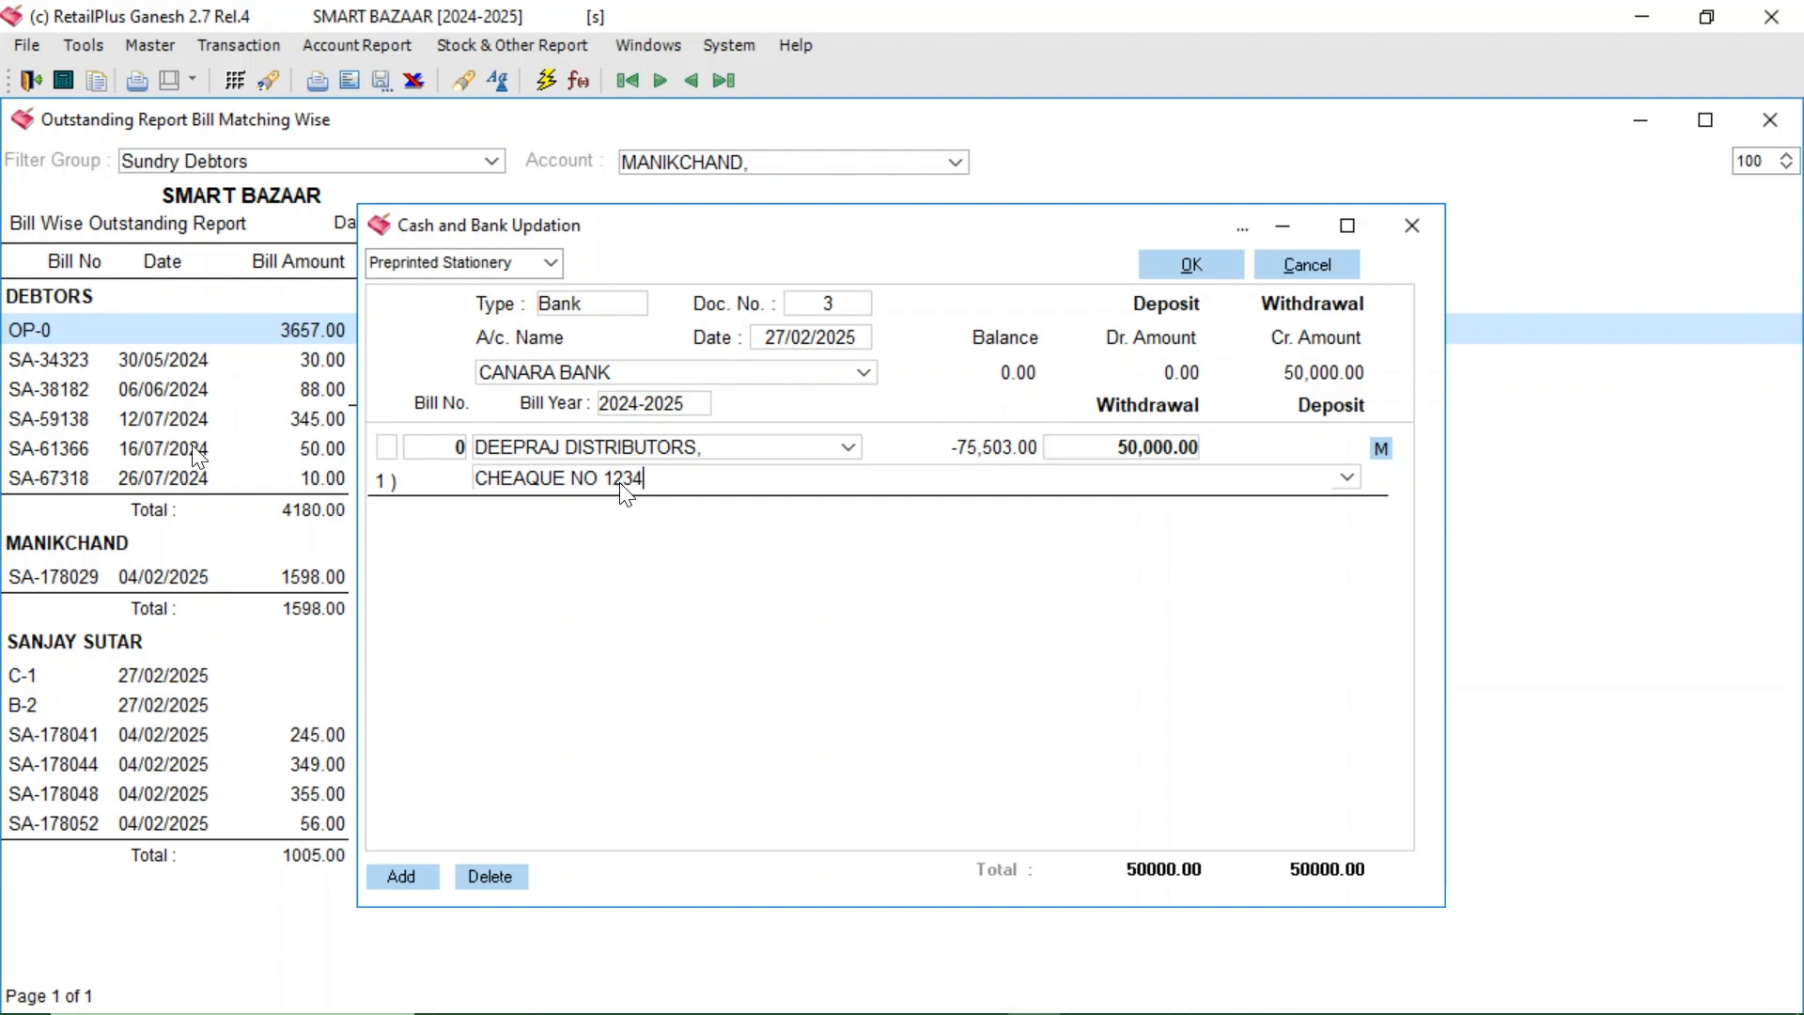
{"action": "type", "text": "56"}
{"action": "key", "text": "Return"}
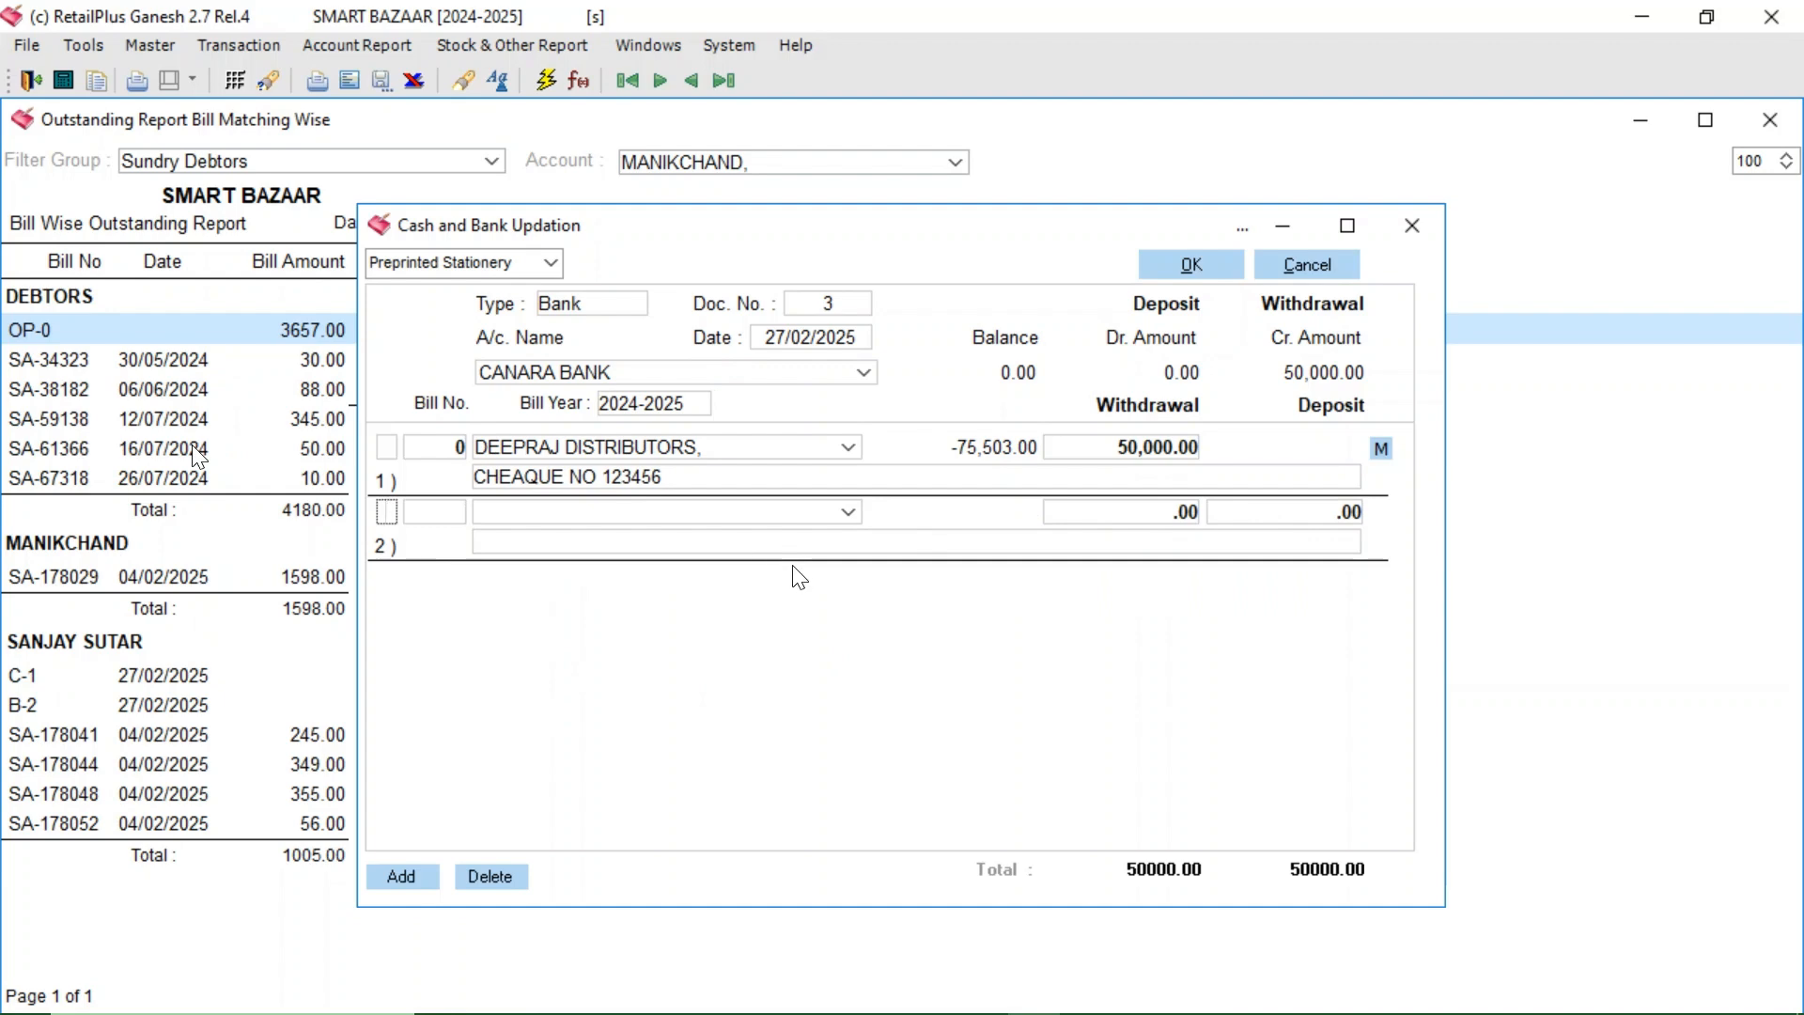
{"action": "left_click", "coordinate": [551, 266]}
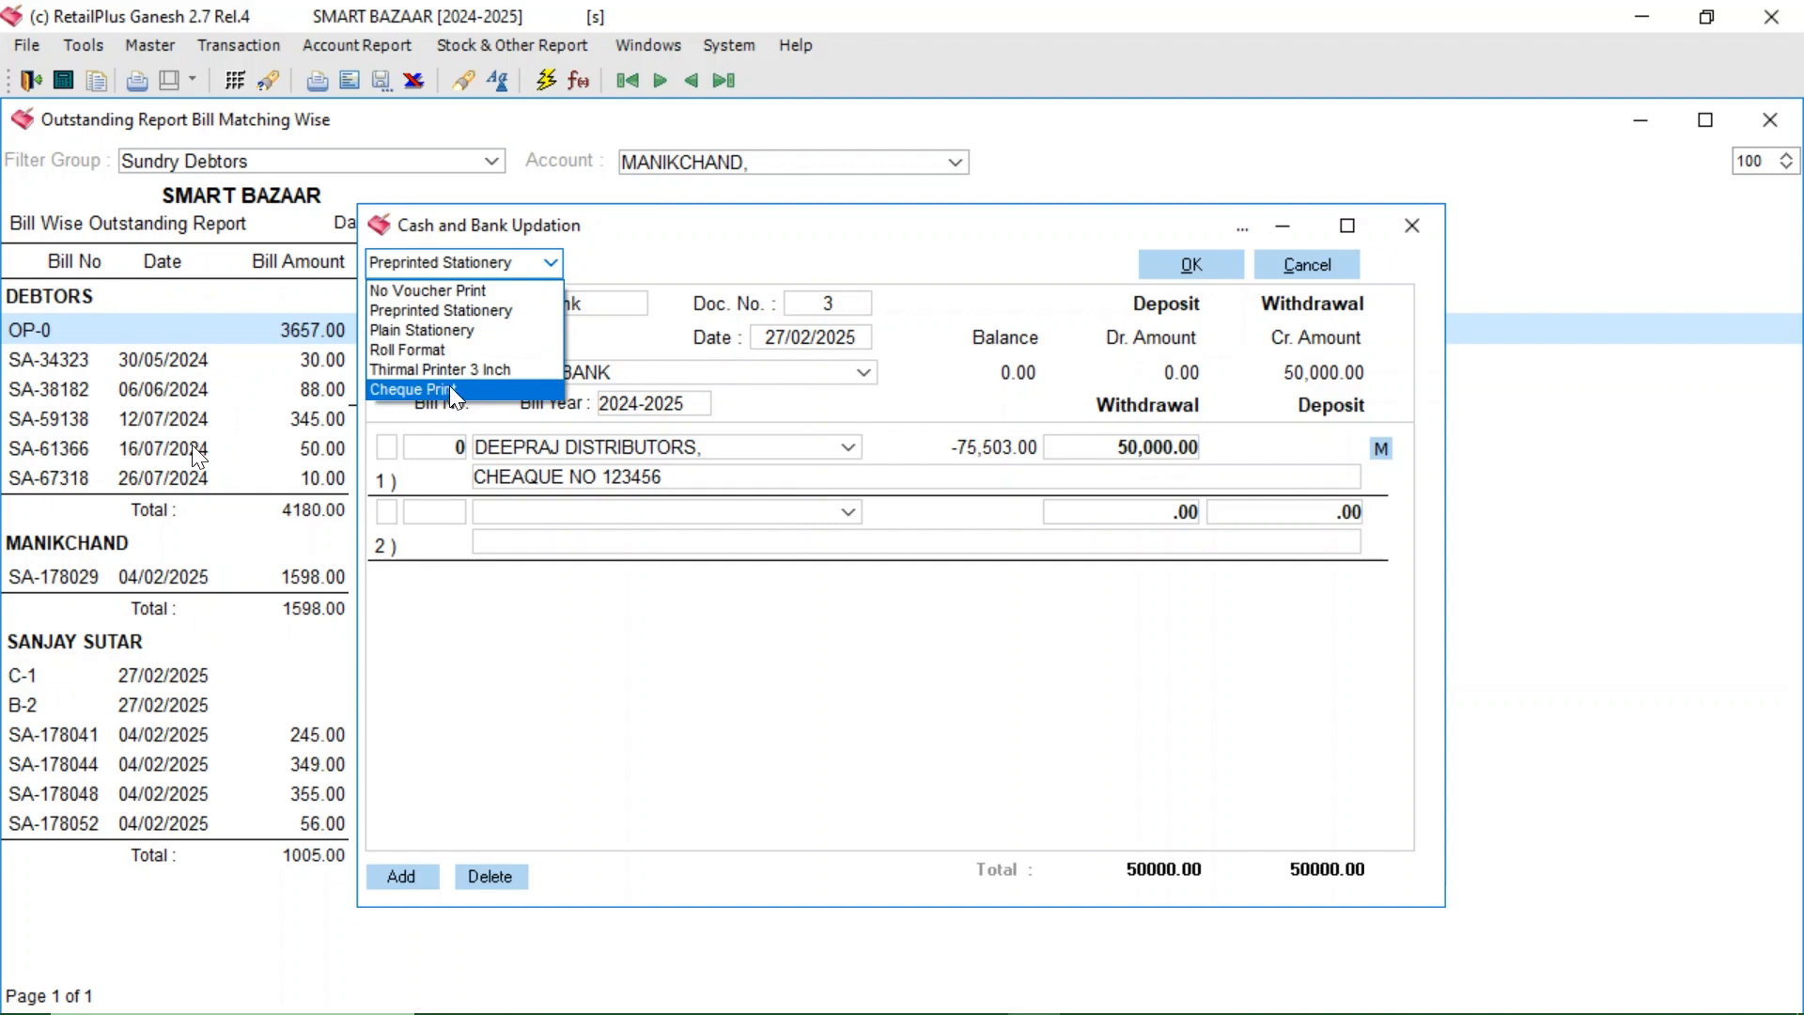
- Switch bank voucher 3 to the Cheque Print format, redate it 28/02/2025 and save it
{"action": "left_click", "coordinate": [453, 391]}
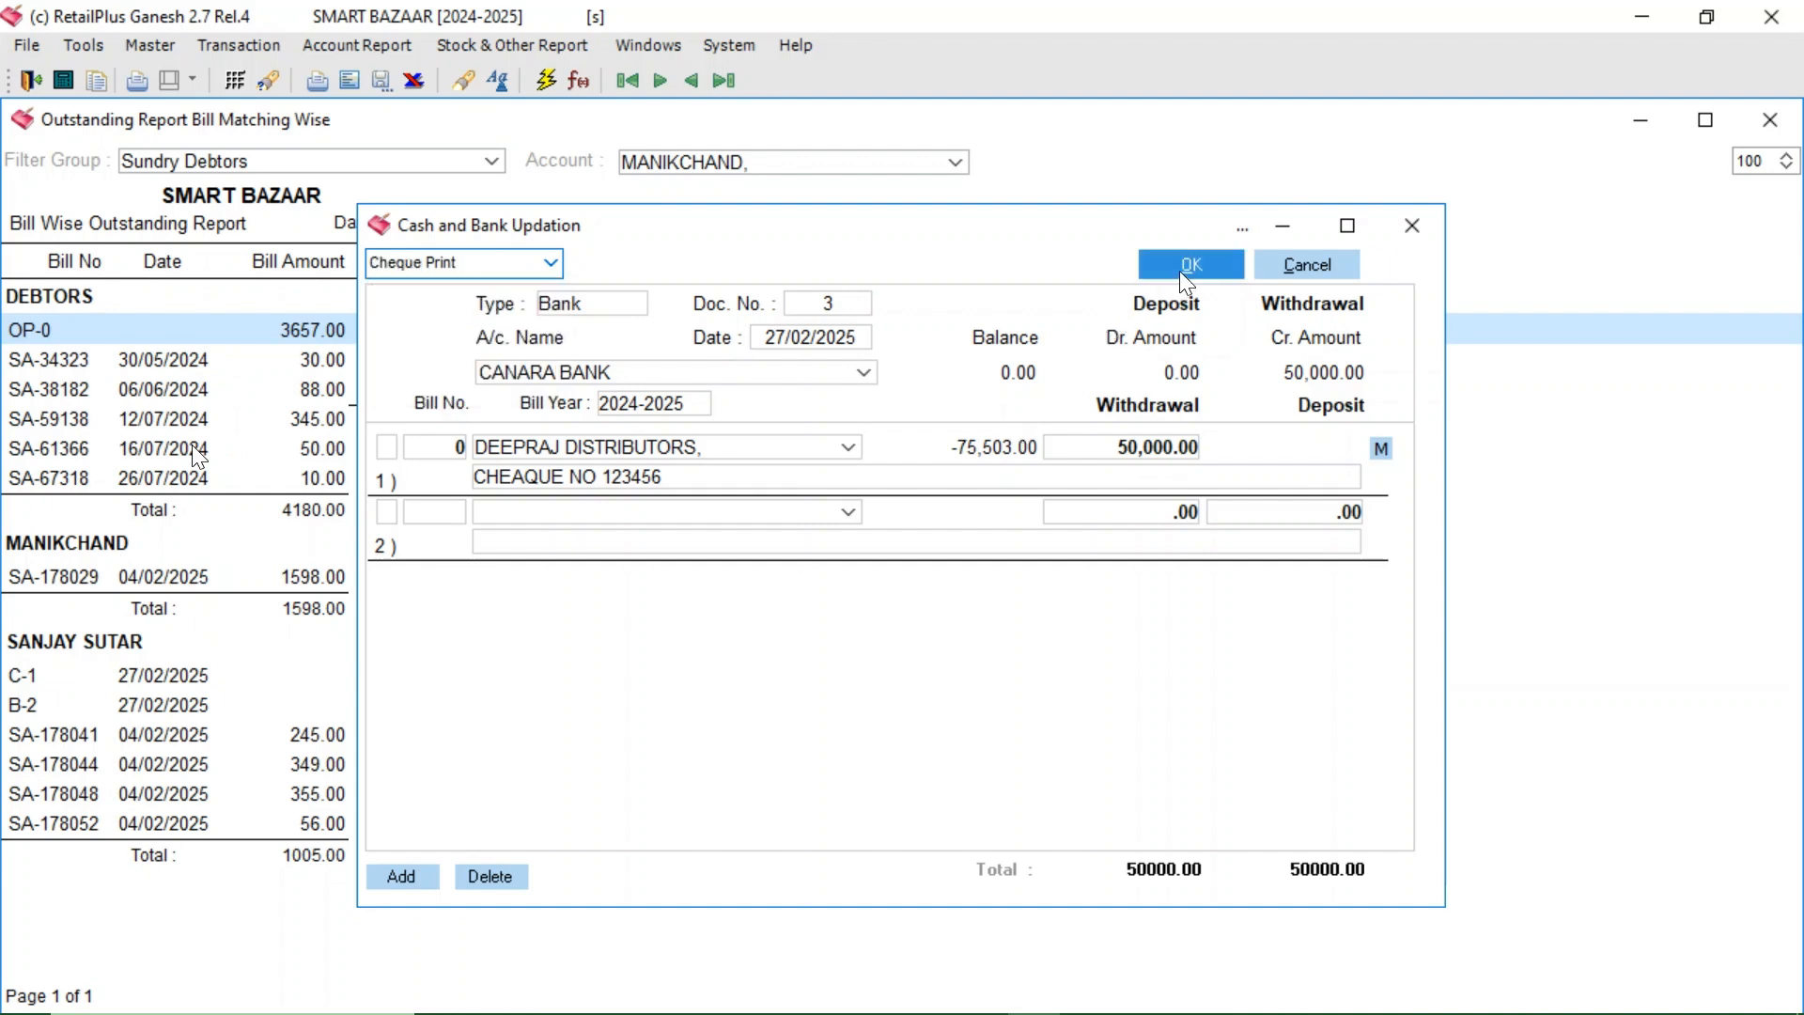
{"action": "left_click", "coordinate": [770, 344]}
{"action": "type", "text": "28"}
{"action": "key", "text": "Return"}
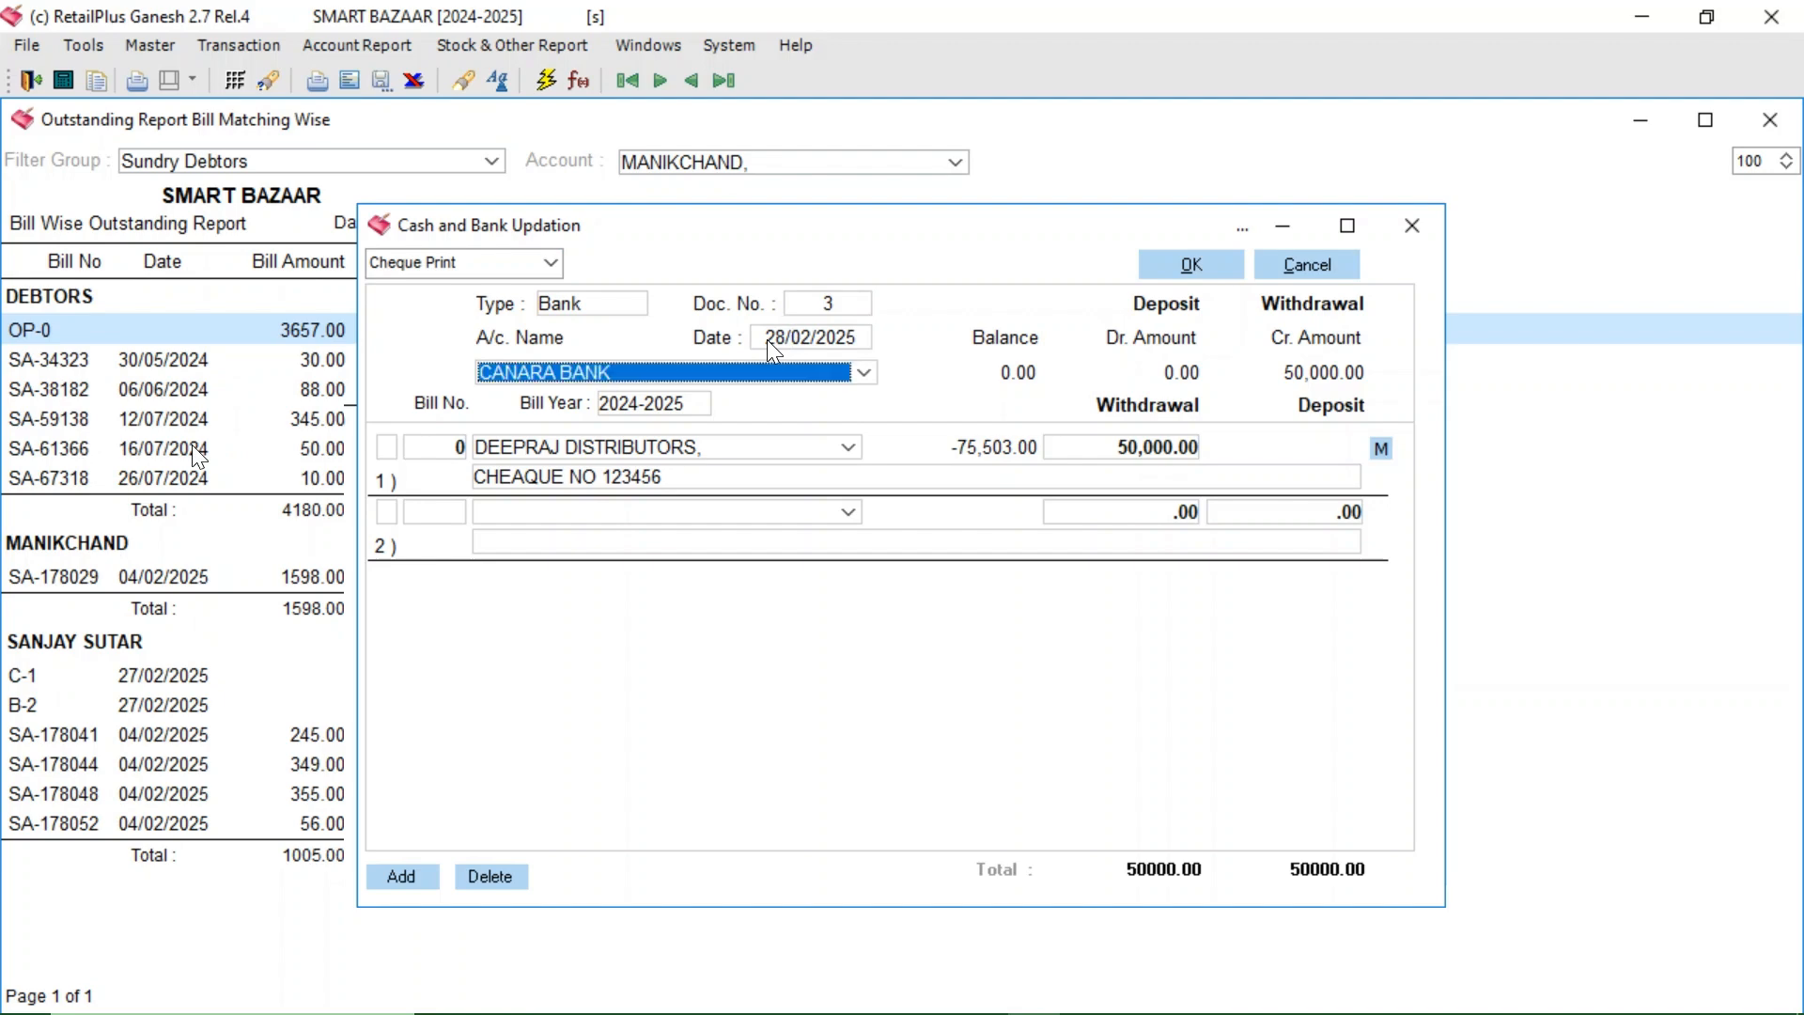
{"action": "left_click", "coordinate": [1181, 264]}
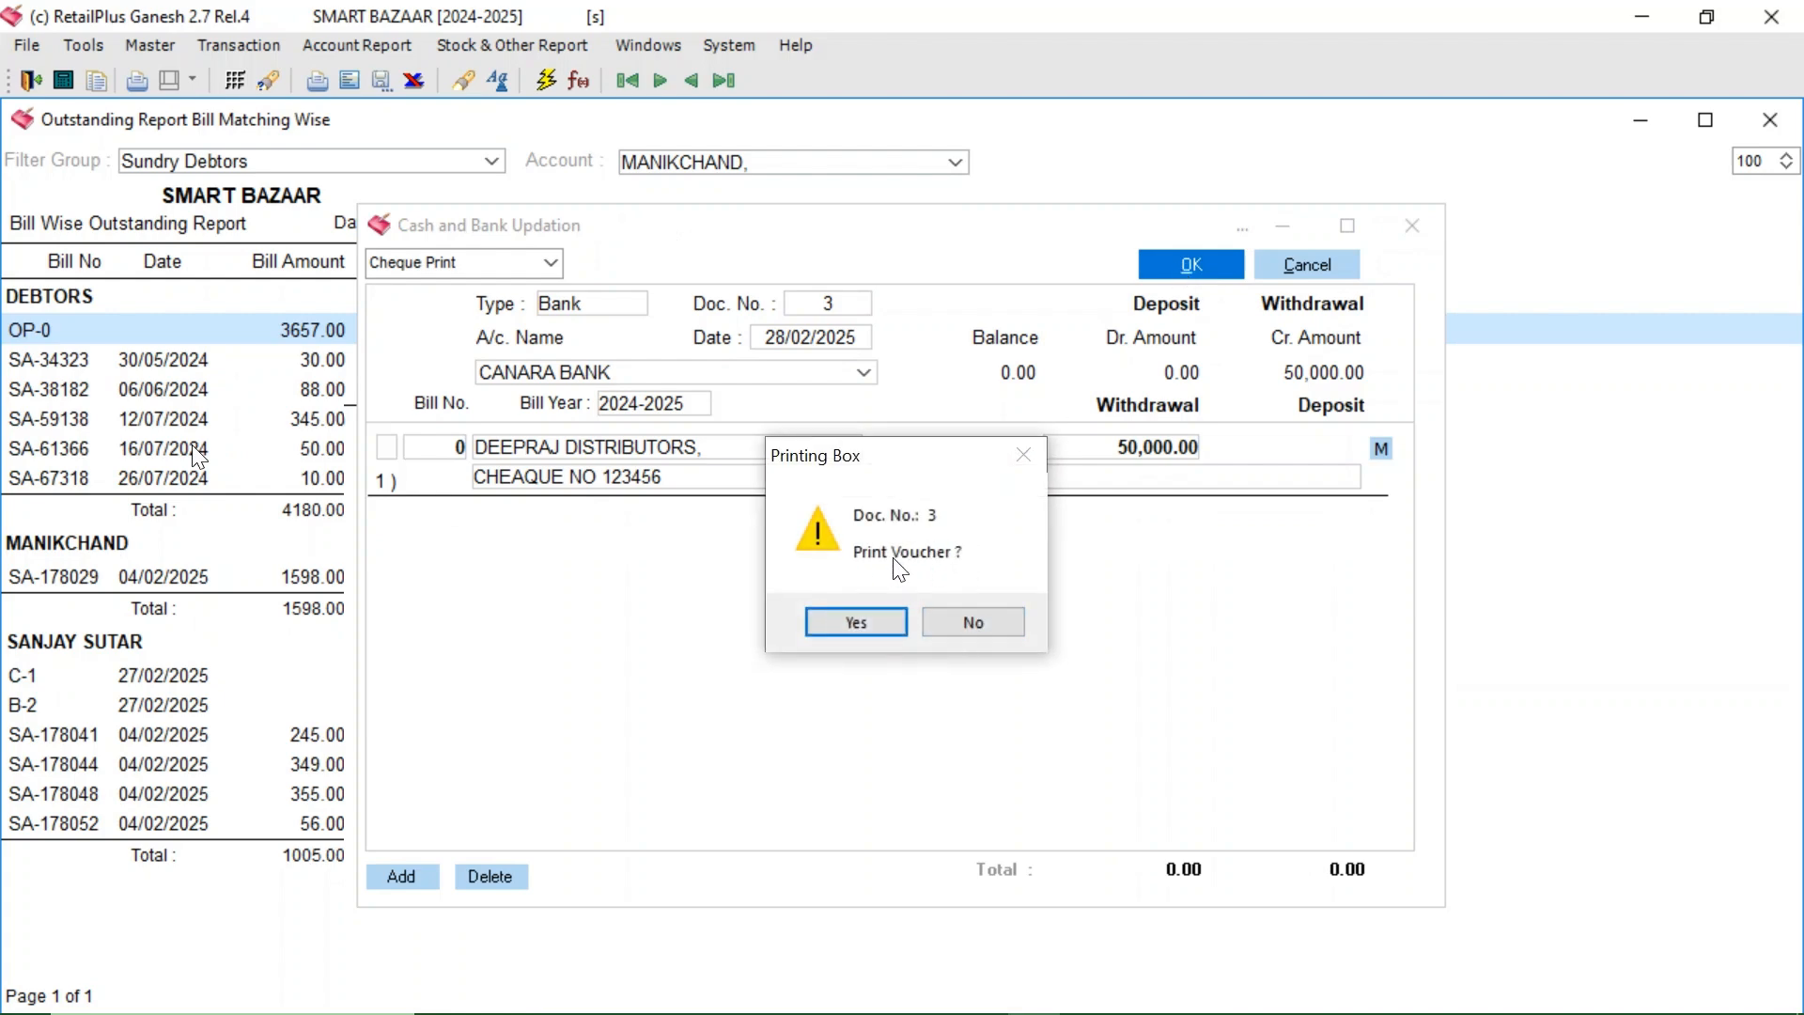
- Accept printing, then fill cheque 123456 from CANARA BANK for voucher 3 and confirm printing it
{"action": "left_click", "coordinate": [844, 626]}
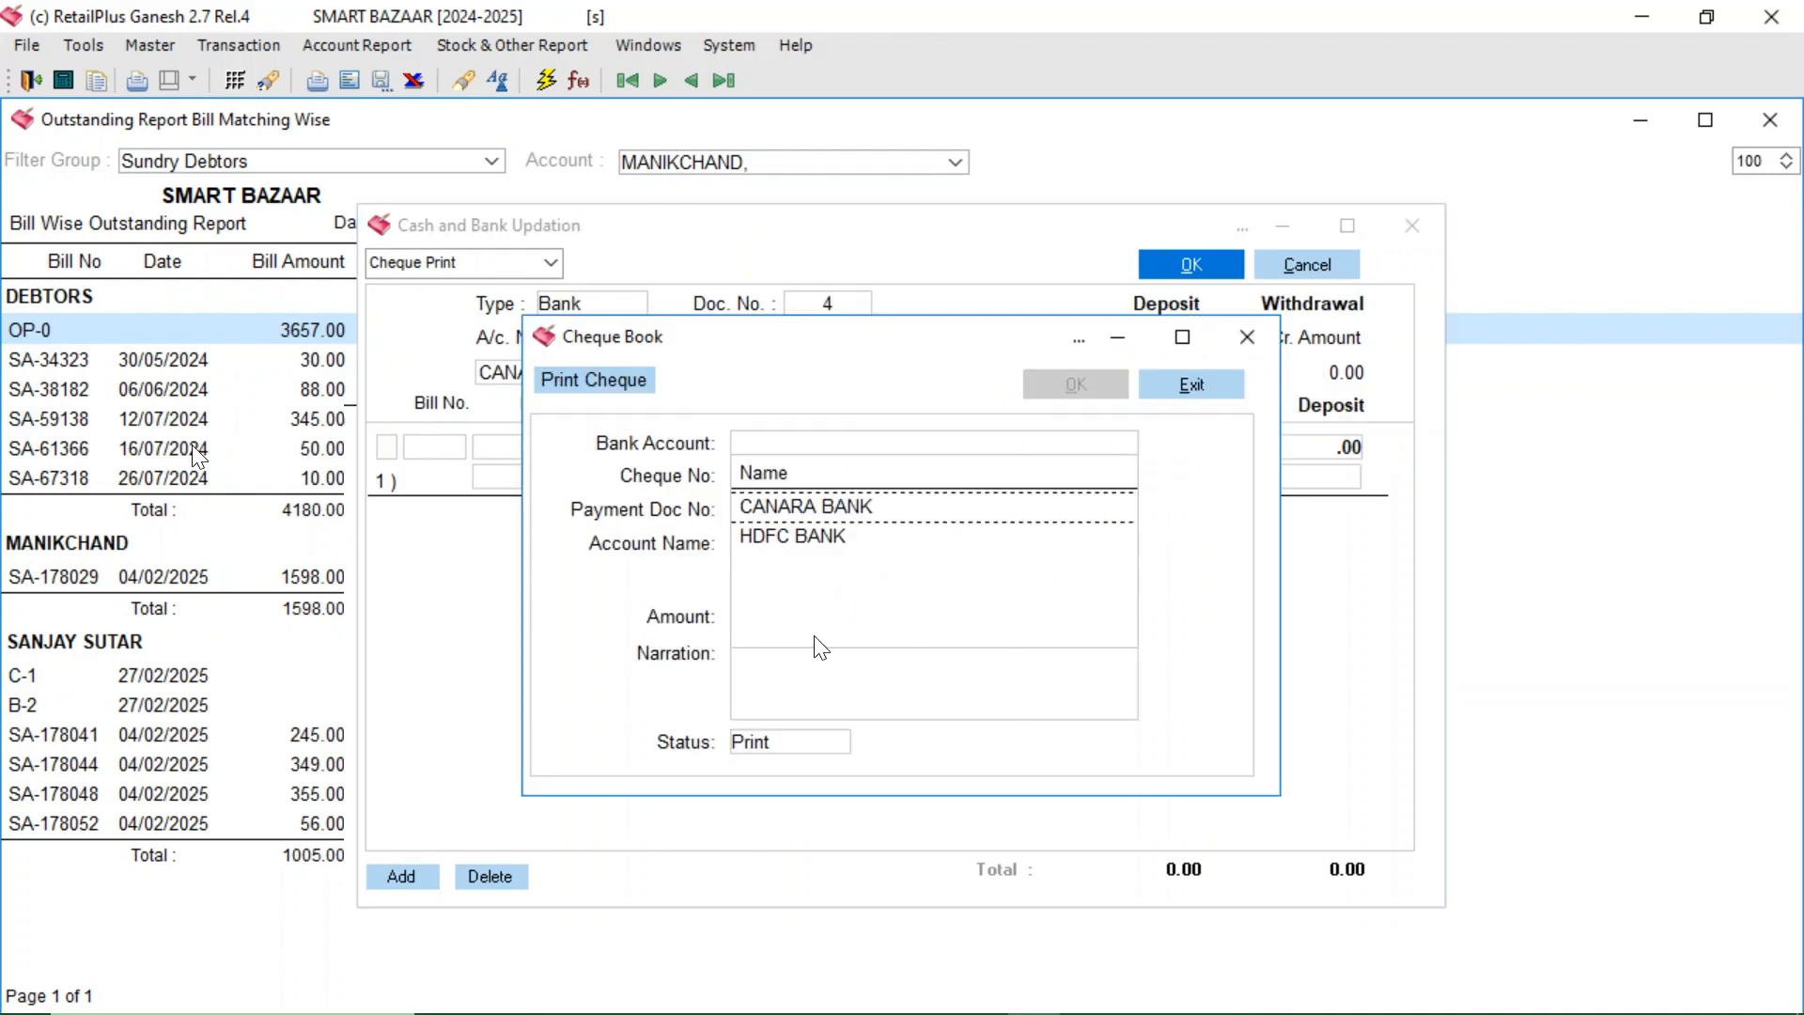
{"action": "left_click", "coordinate": [826, 509]}
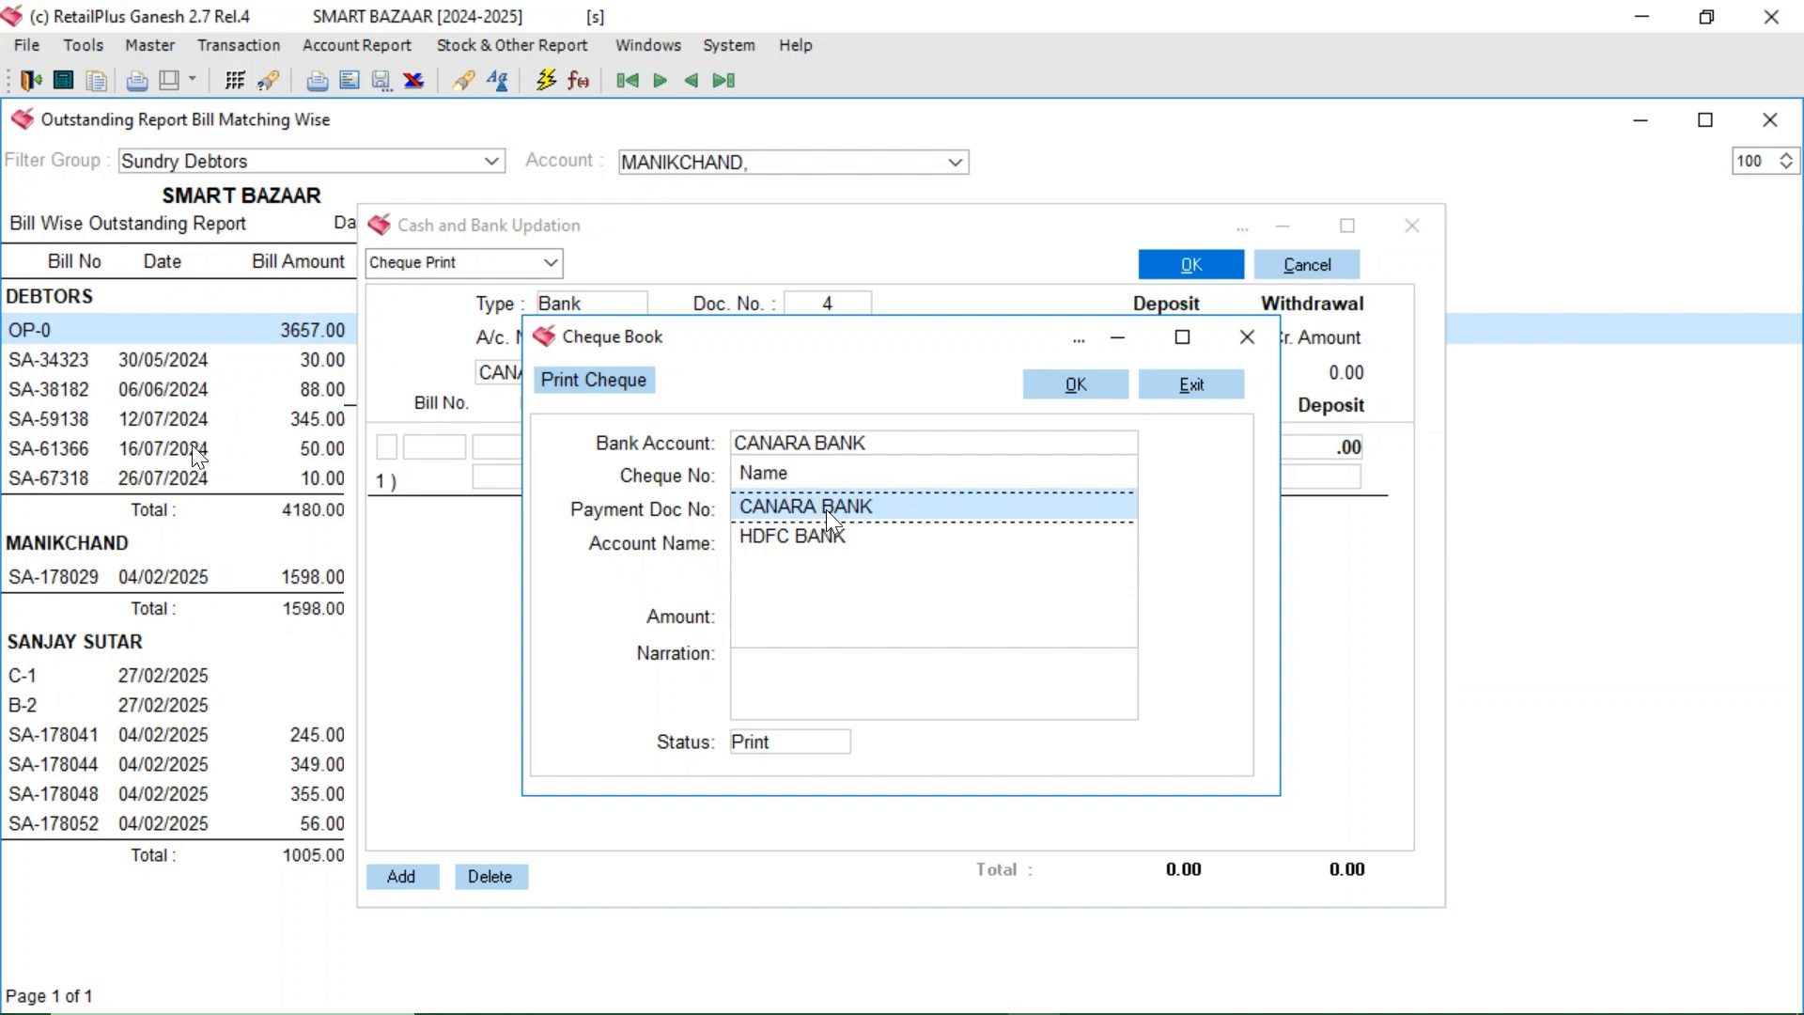
{"action": "left_click", "coordinate": [791, 486]}
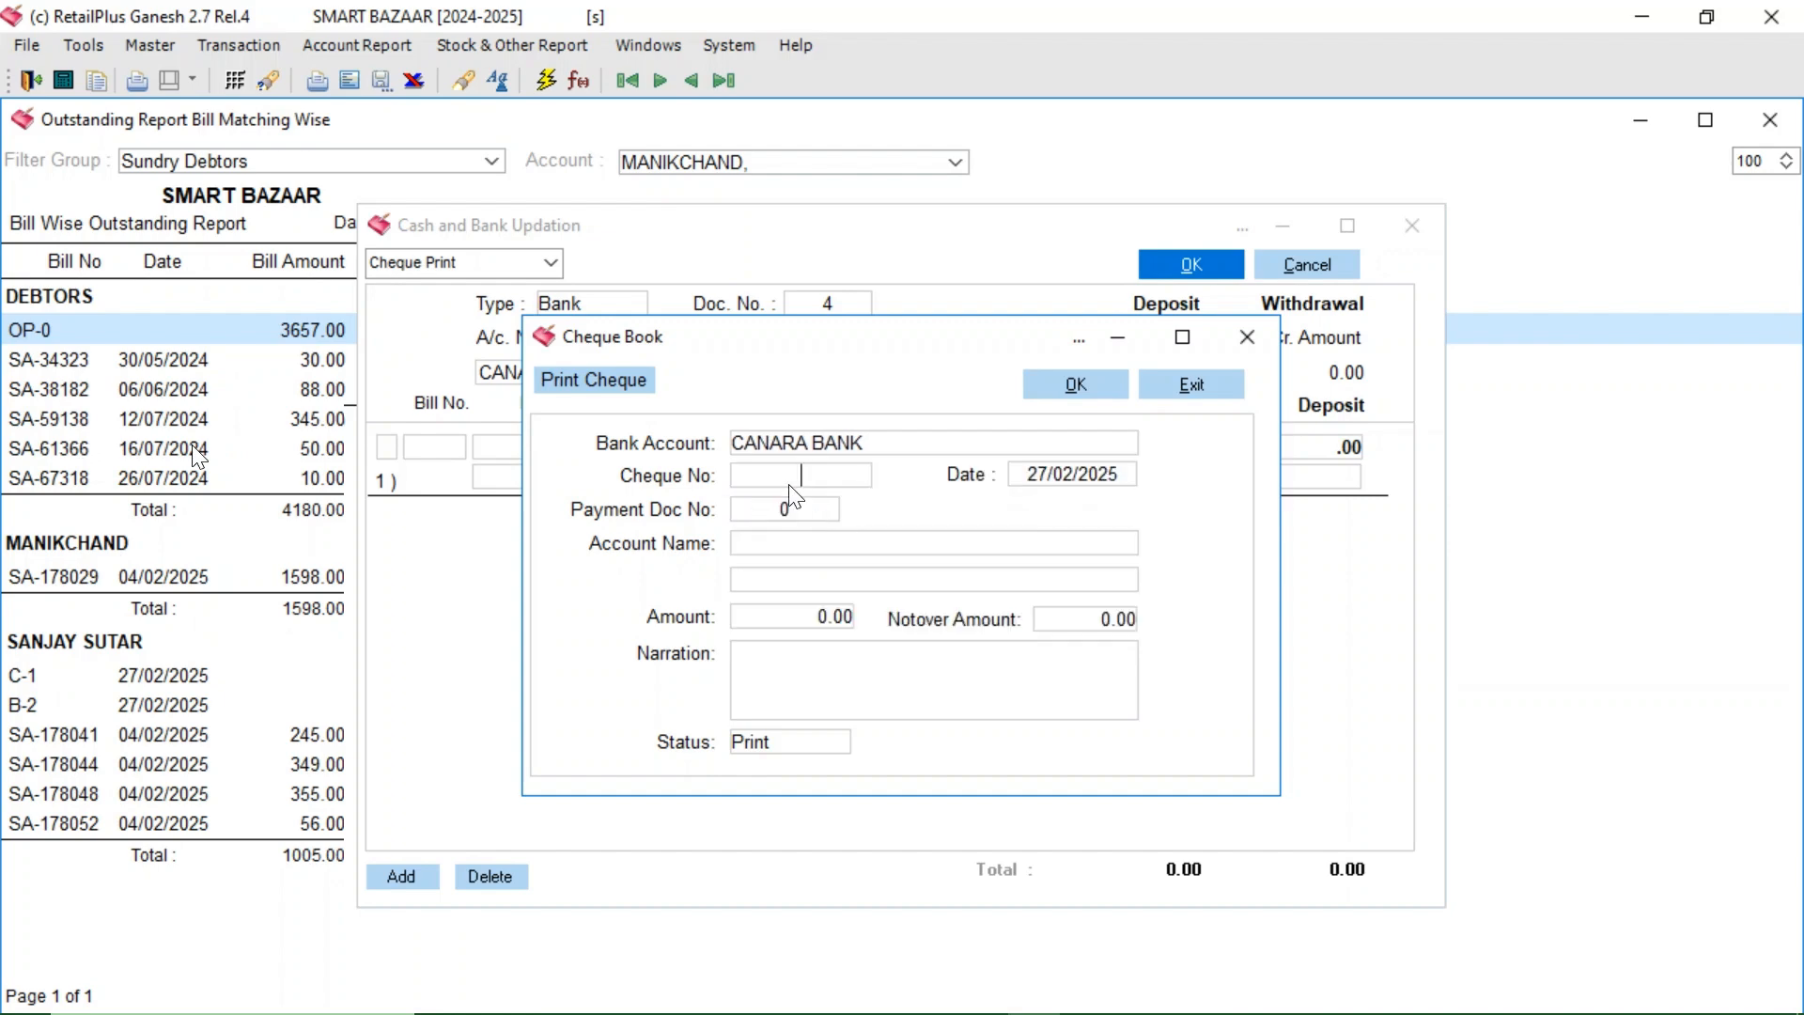
{"action": "type", "text": "123456"}
{"action": "key", "text": "Return"}
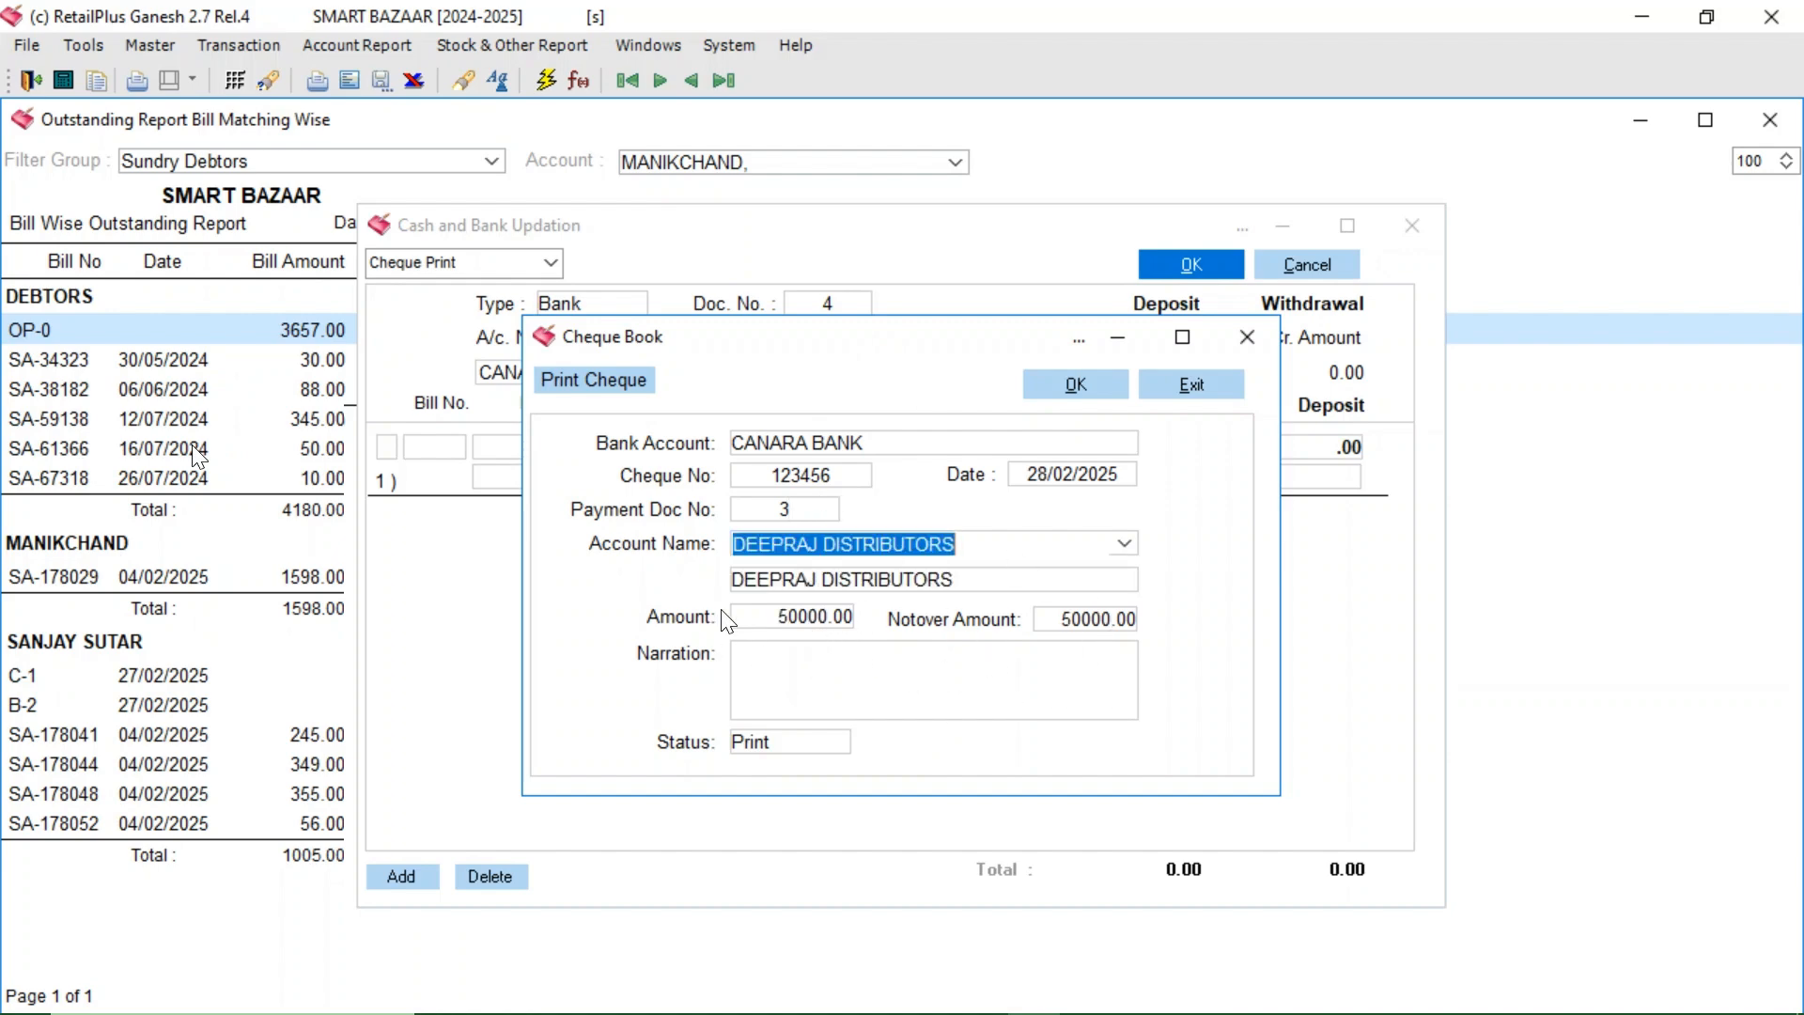
{"action": "left_click", "coordinate": [1096, 391]}
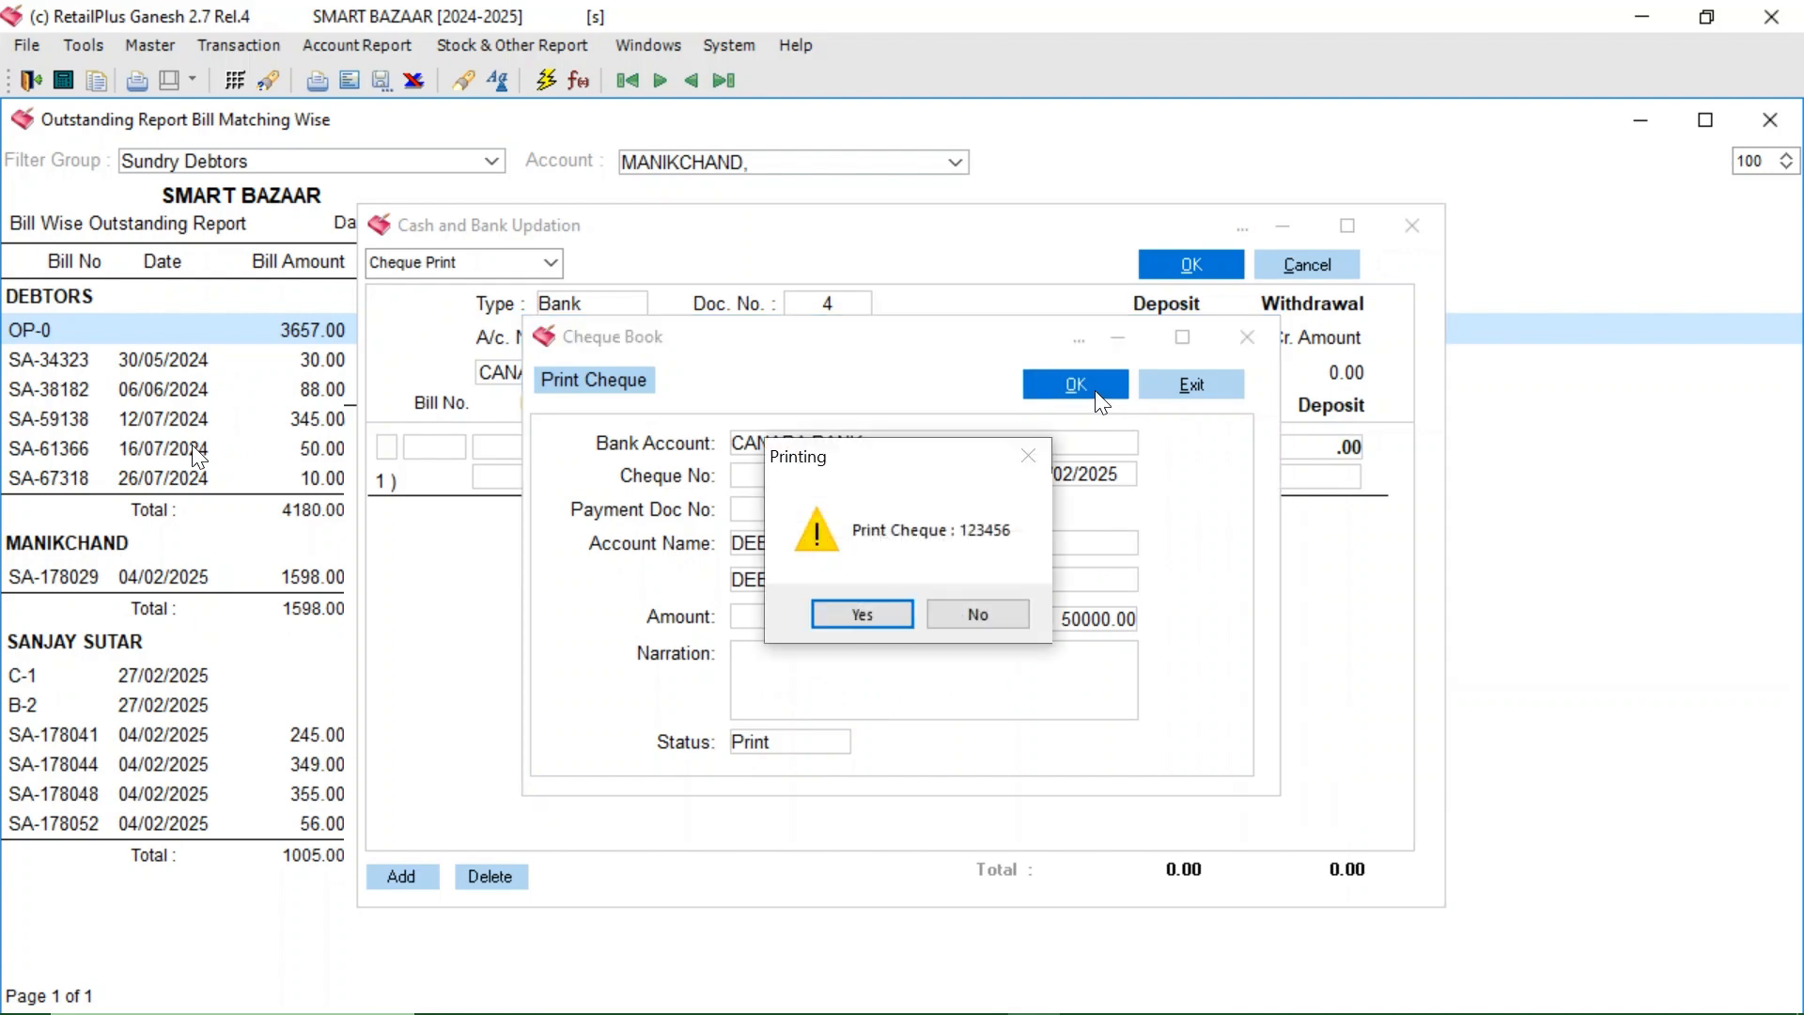
{"action": "left_click", "coordinate": [846, 620]}
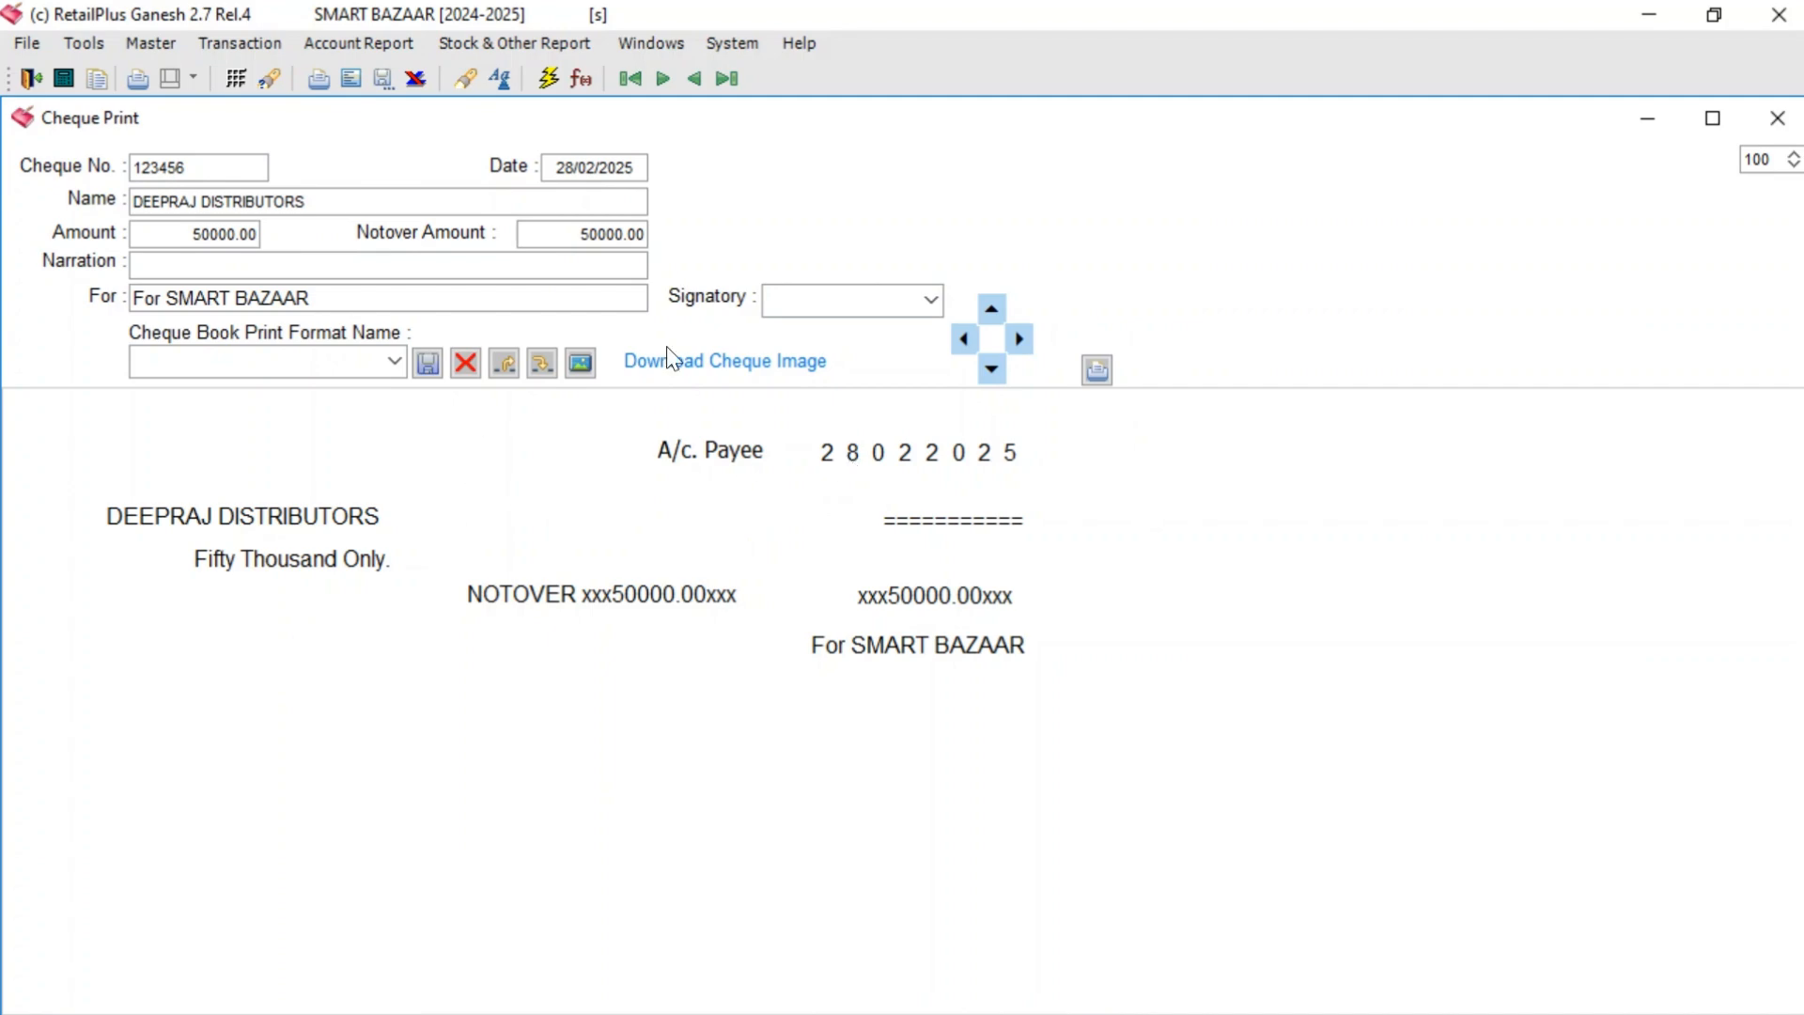
- Import CANARA BANK CHQ.jpg from the Desktop as the cheque background image
{"action": "left_click", "coordinate": [581, 362]}
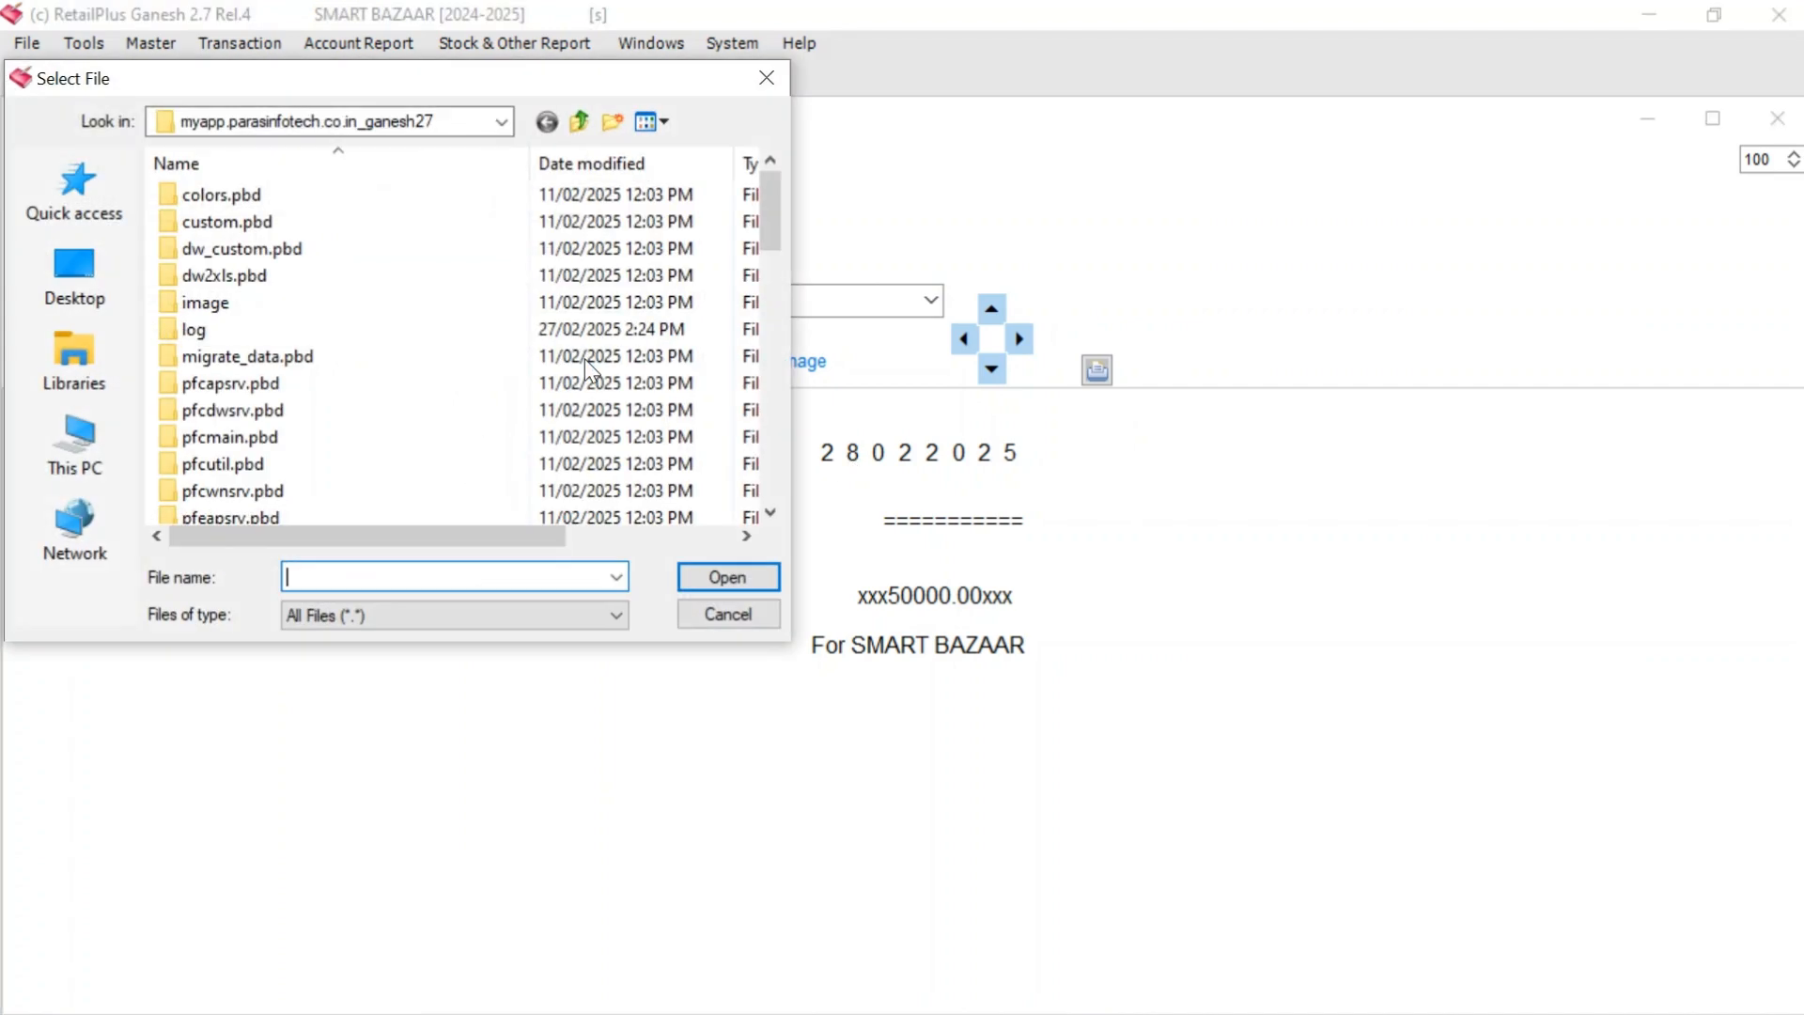
{"action": "left_click", "coordinate": [75, 274]}
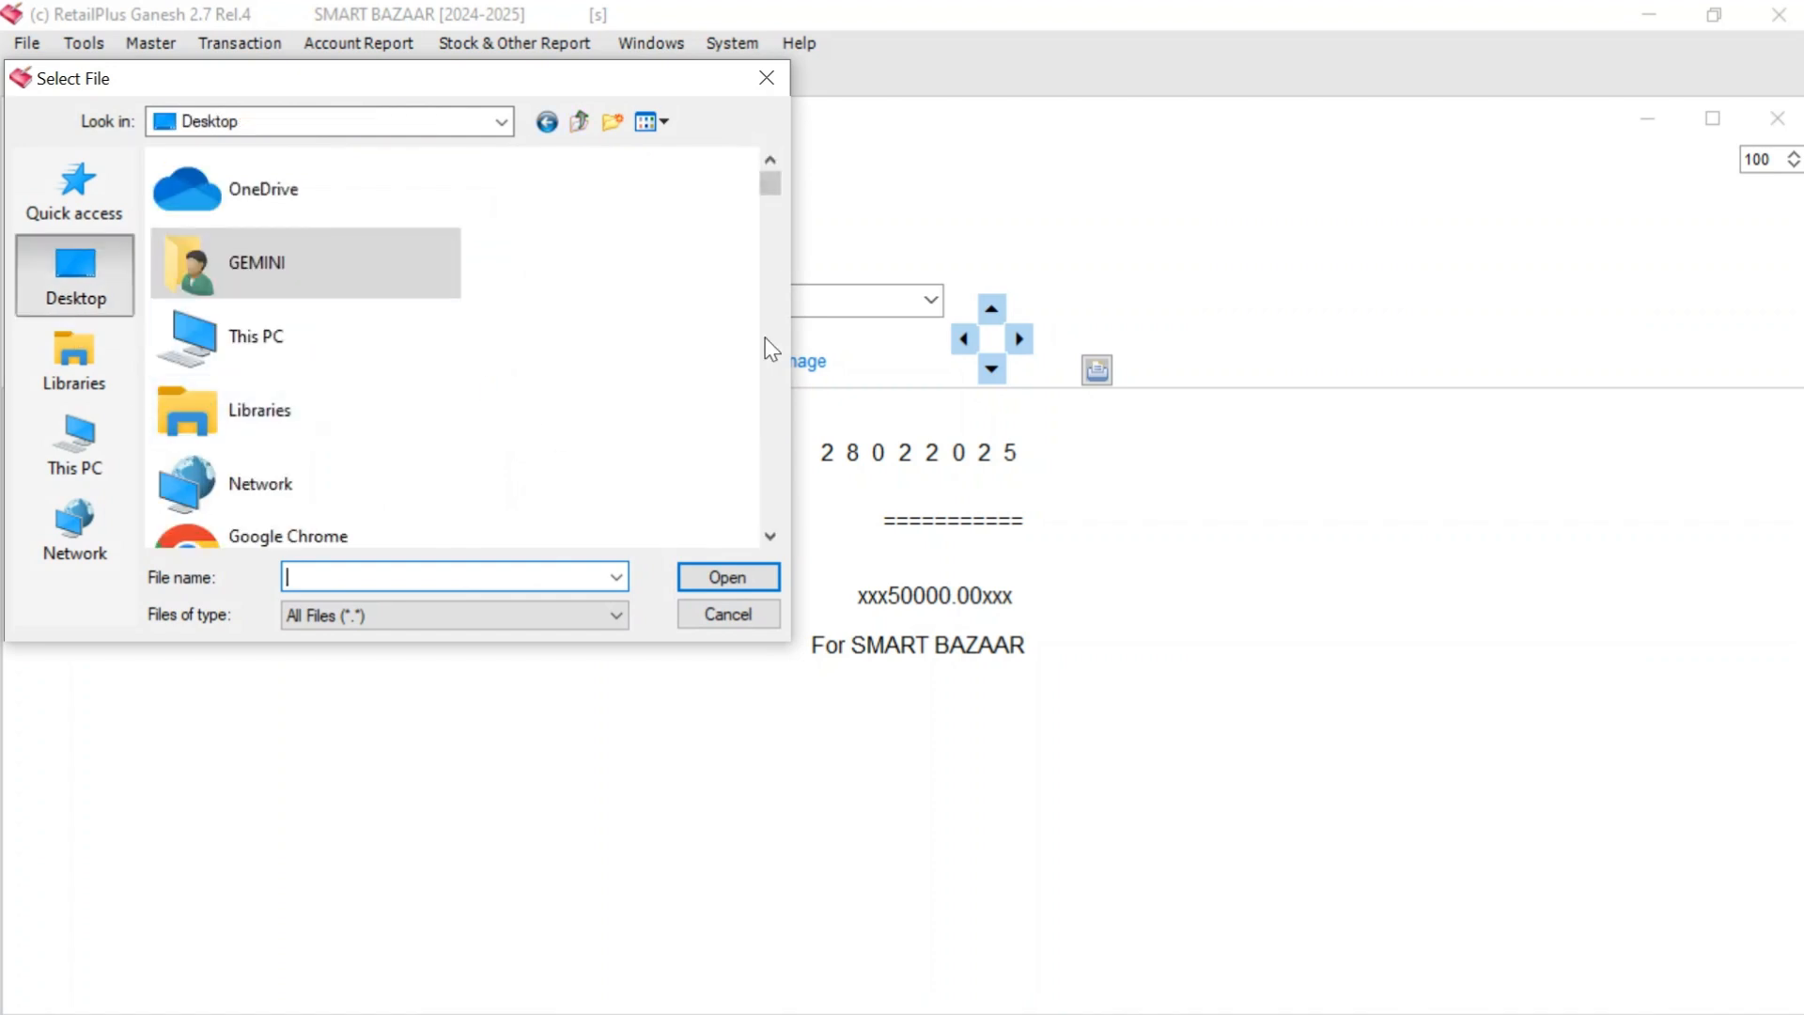
{"action": "left_click_drag", "start_coordinate": [775, 193], "coordinate": [750, 350]}
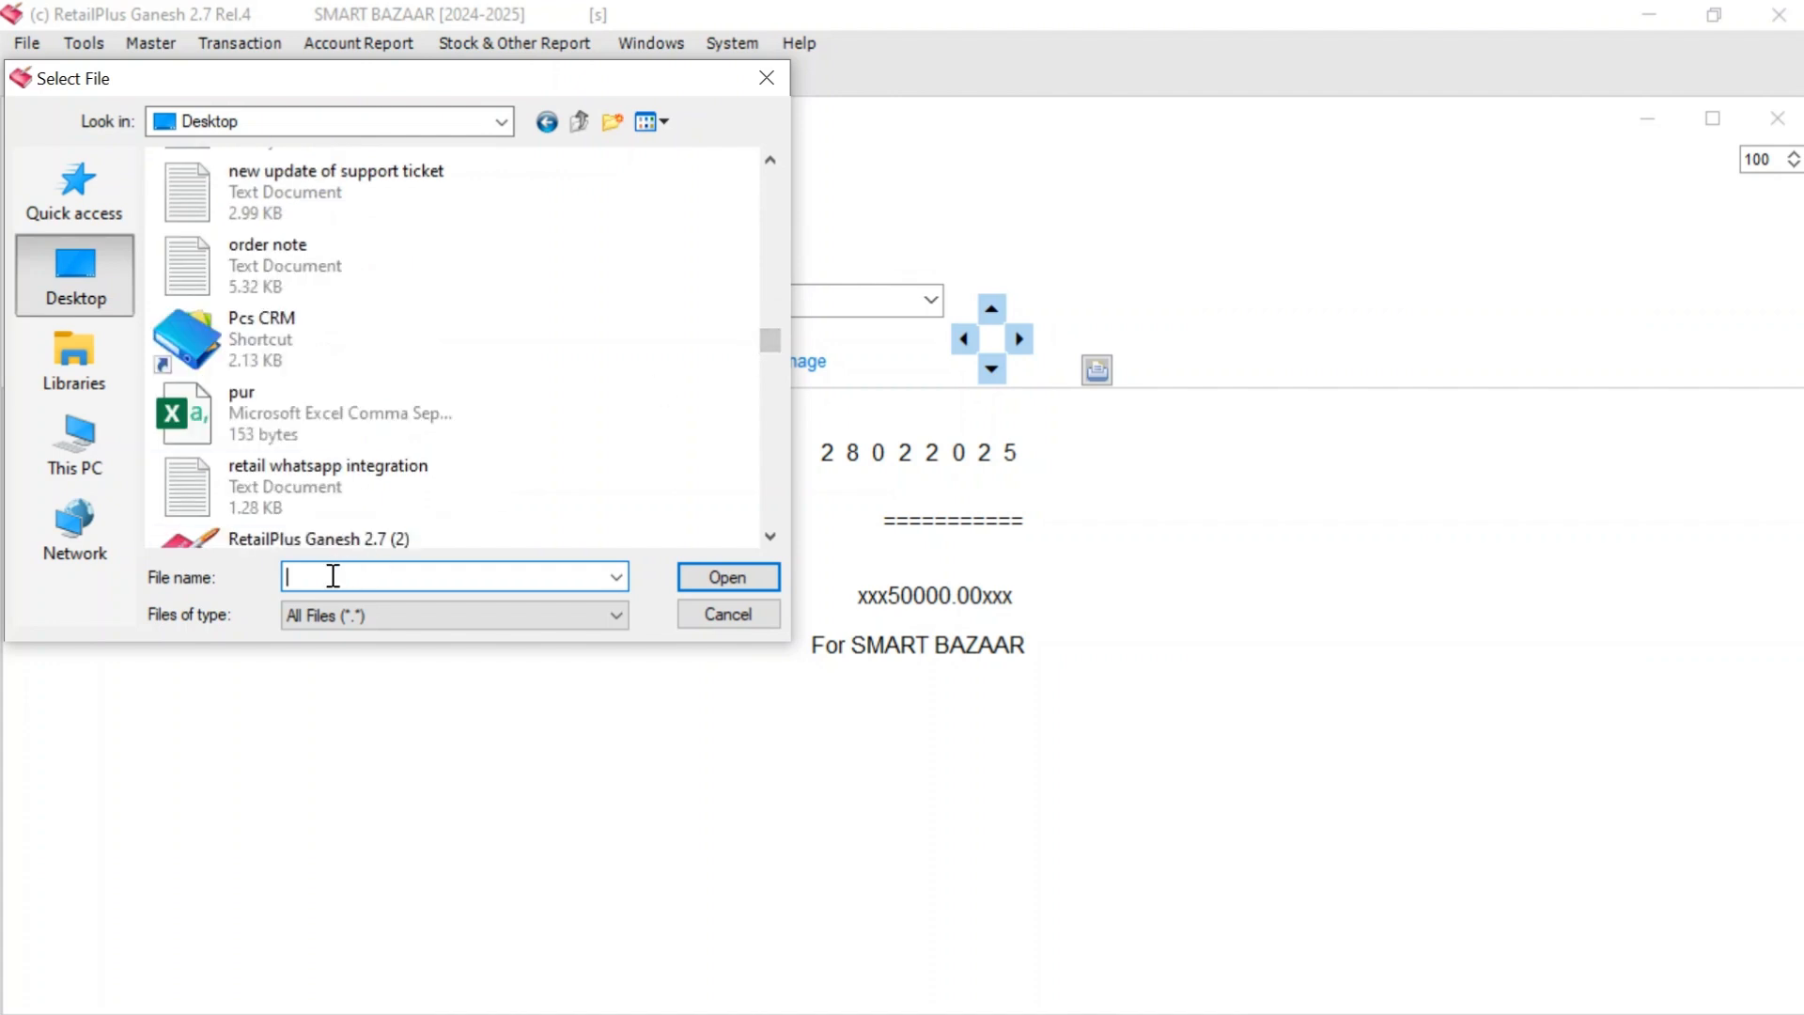
{"action": "type", "text": "CH"}
{"action": "key", "text": "BackSpace"}
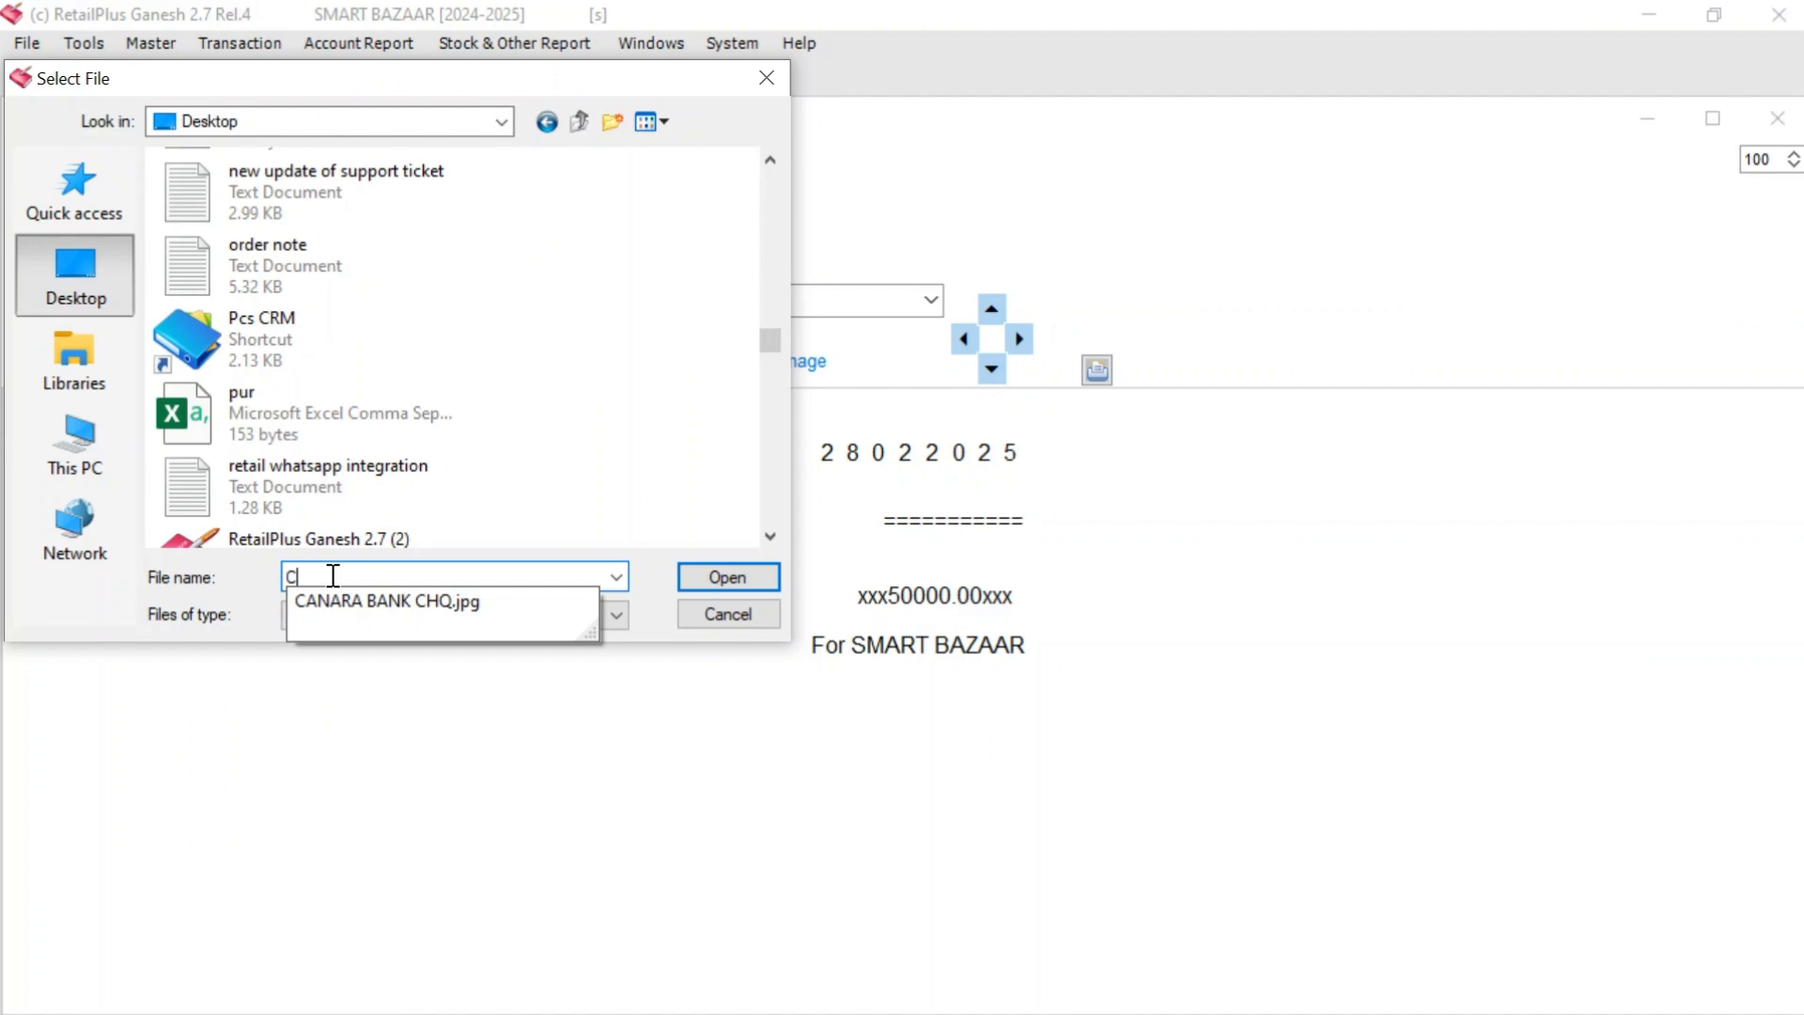
{"action": "key", "text": "Down"}
{"action": "key", "text": "Return"}
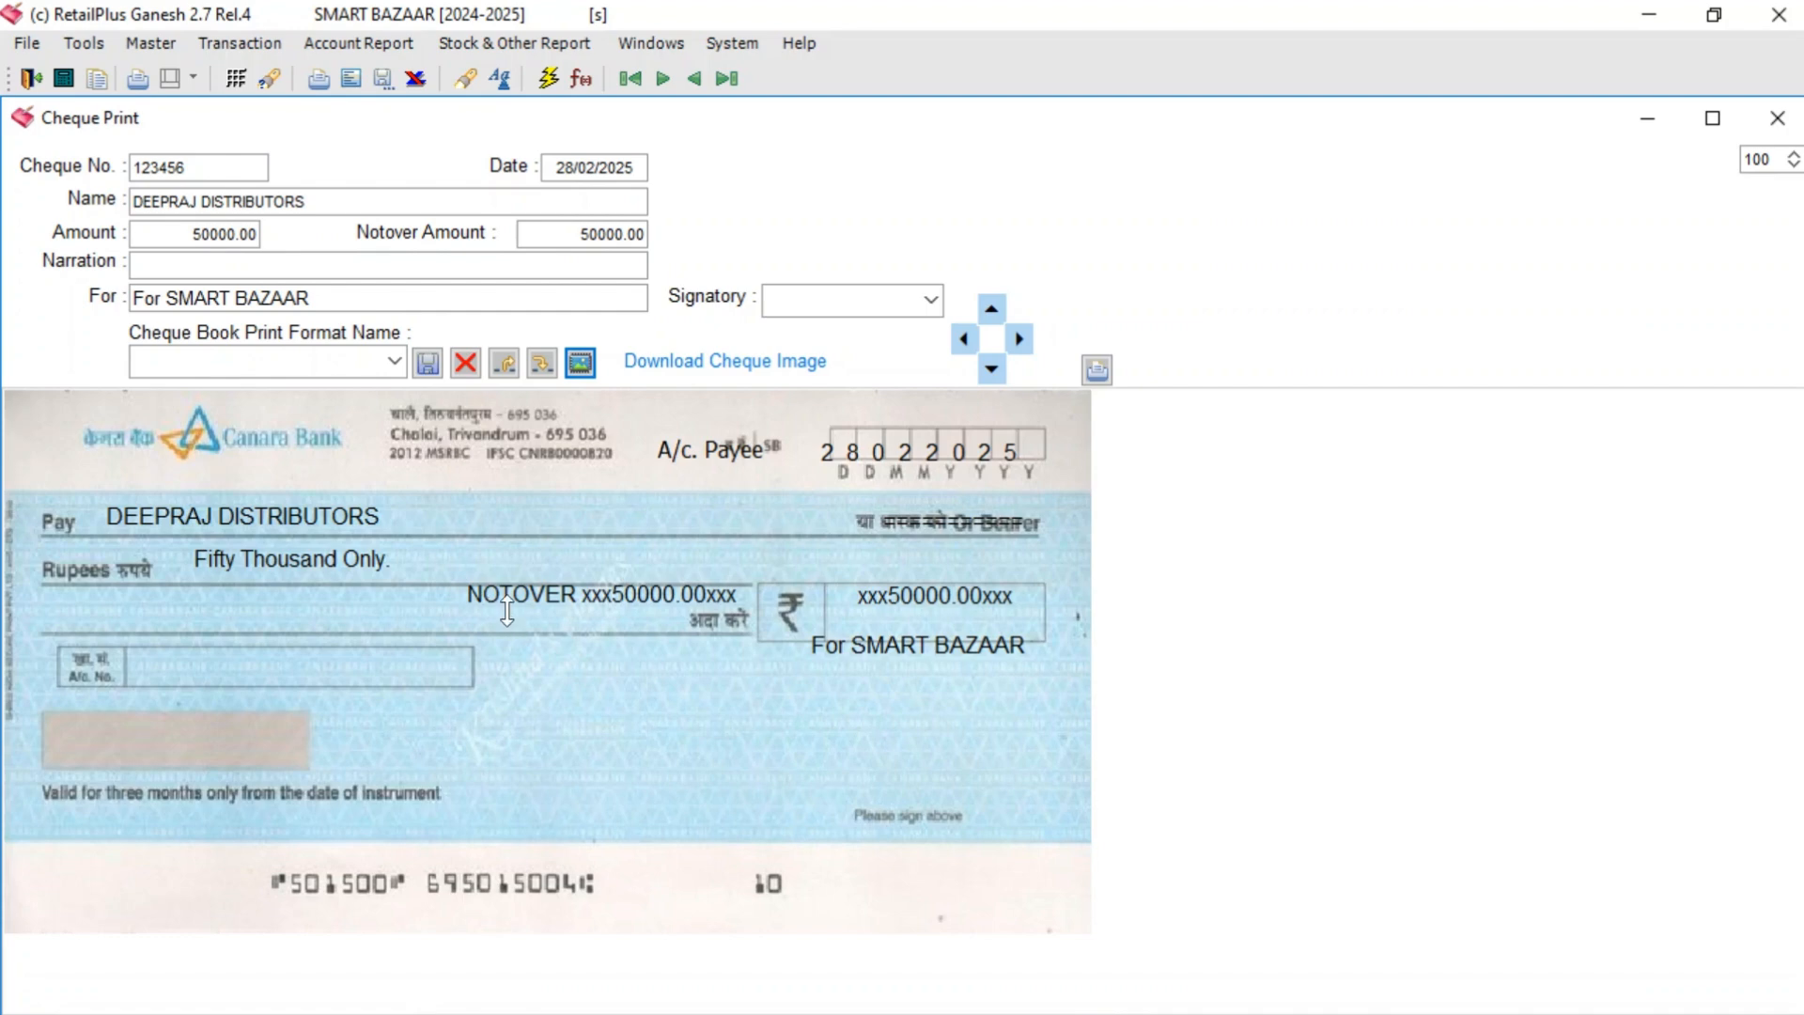
- Move the NOTOVER amount line lower and clear the text on the For line
{"action": "left_click_drag", "start_coordinate": [523, 599], "coordinate": [508, 743]}
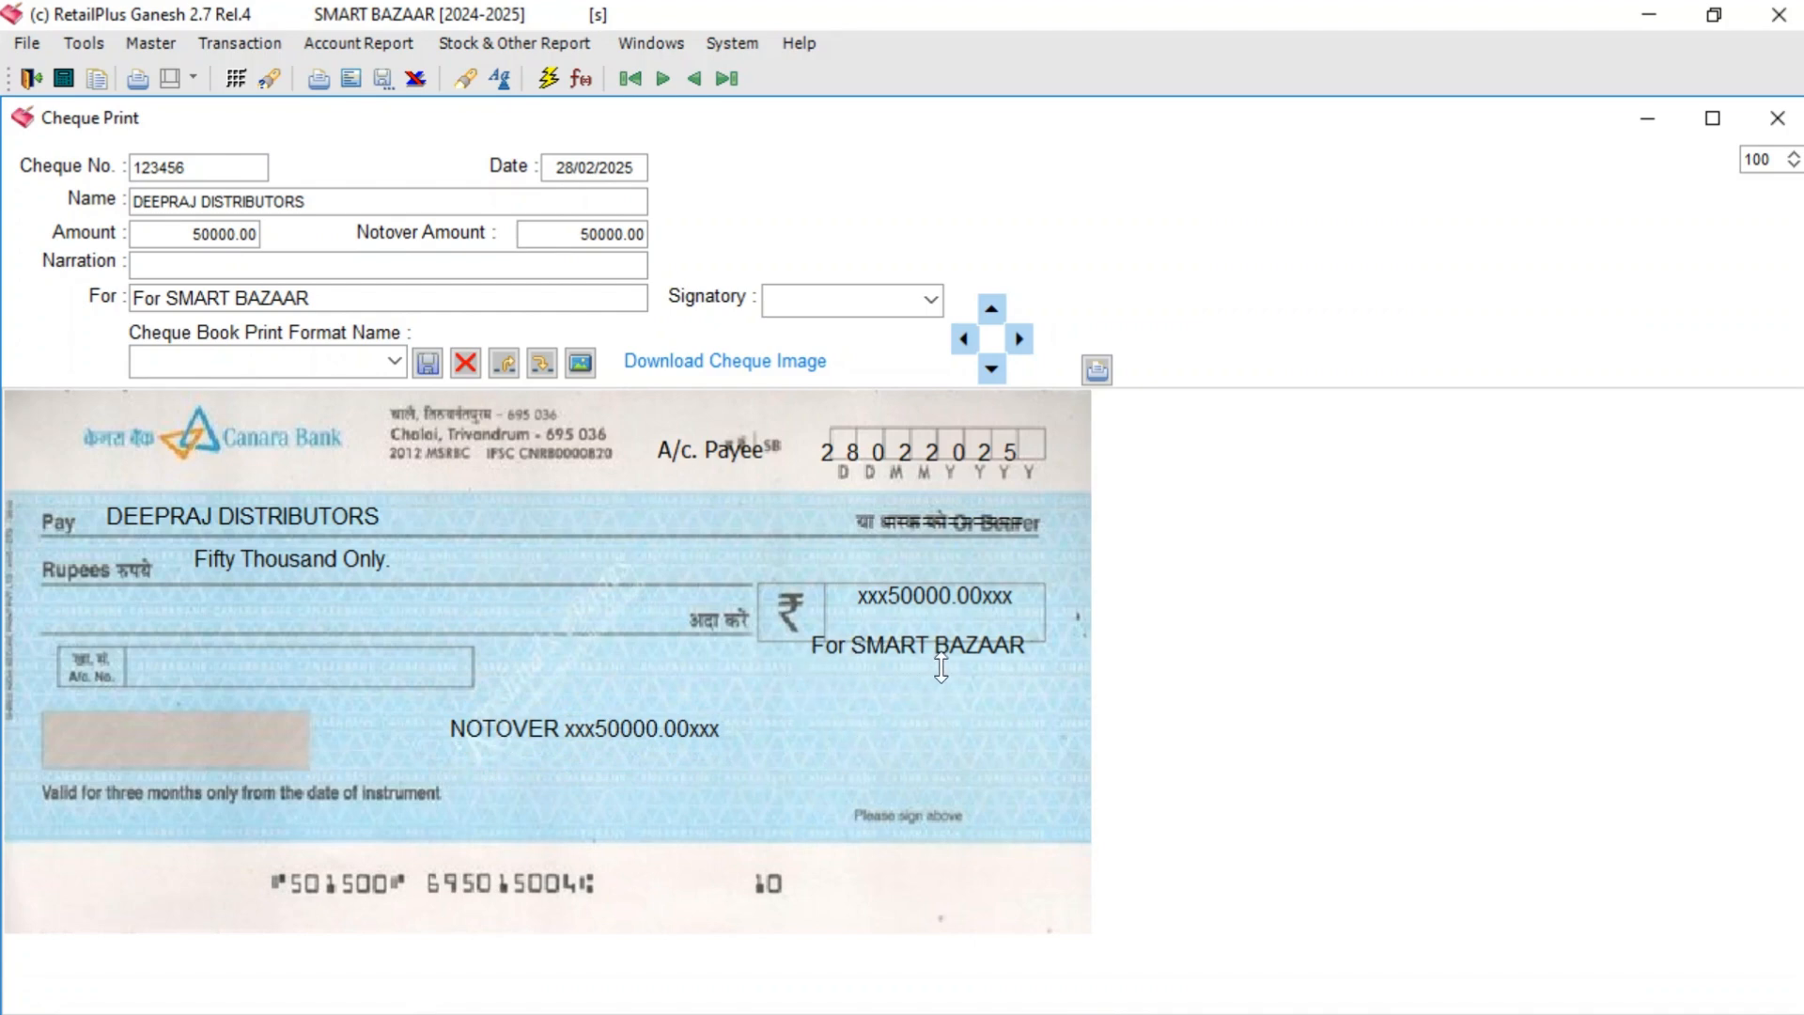
{"action": "left_click", "coordinate": [272, 300]}
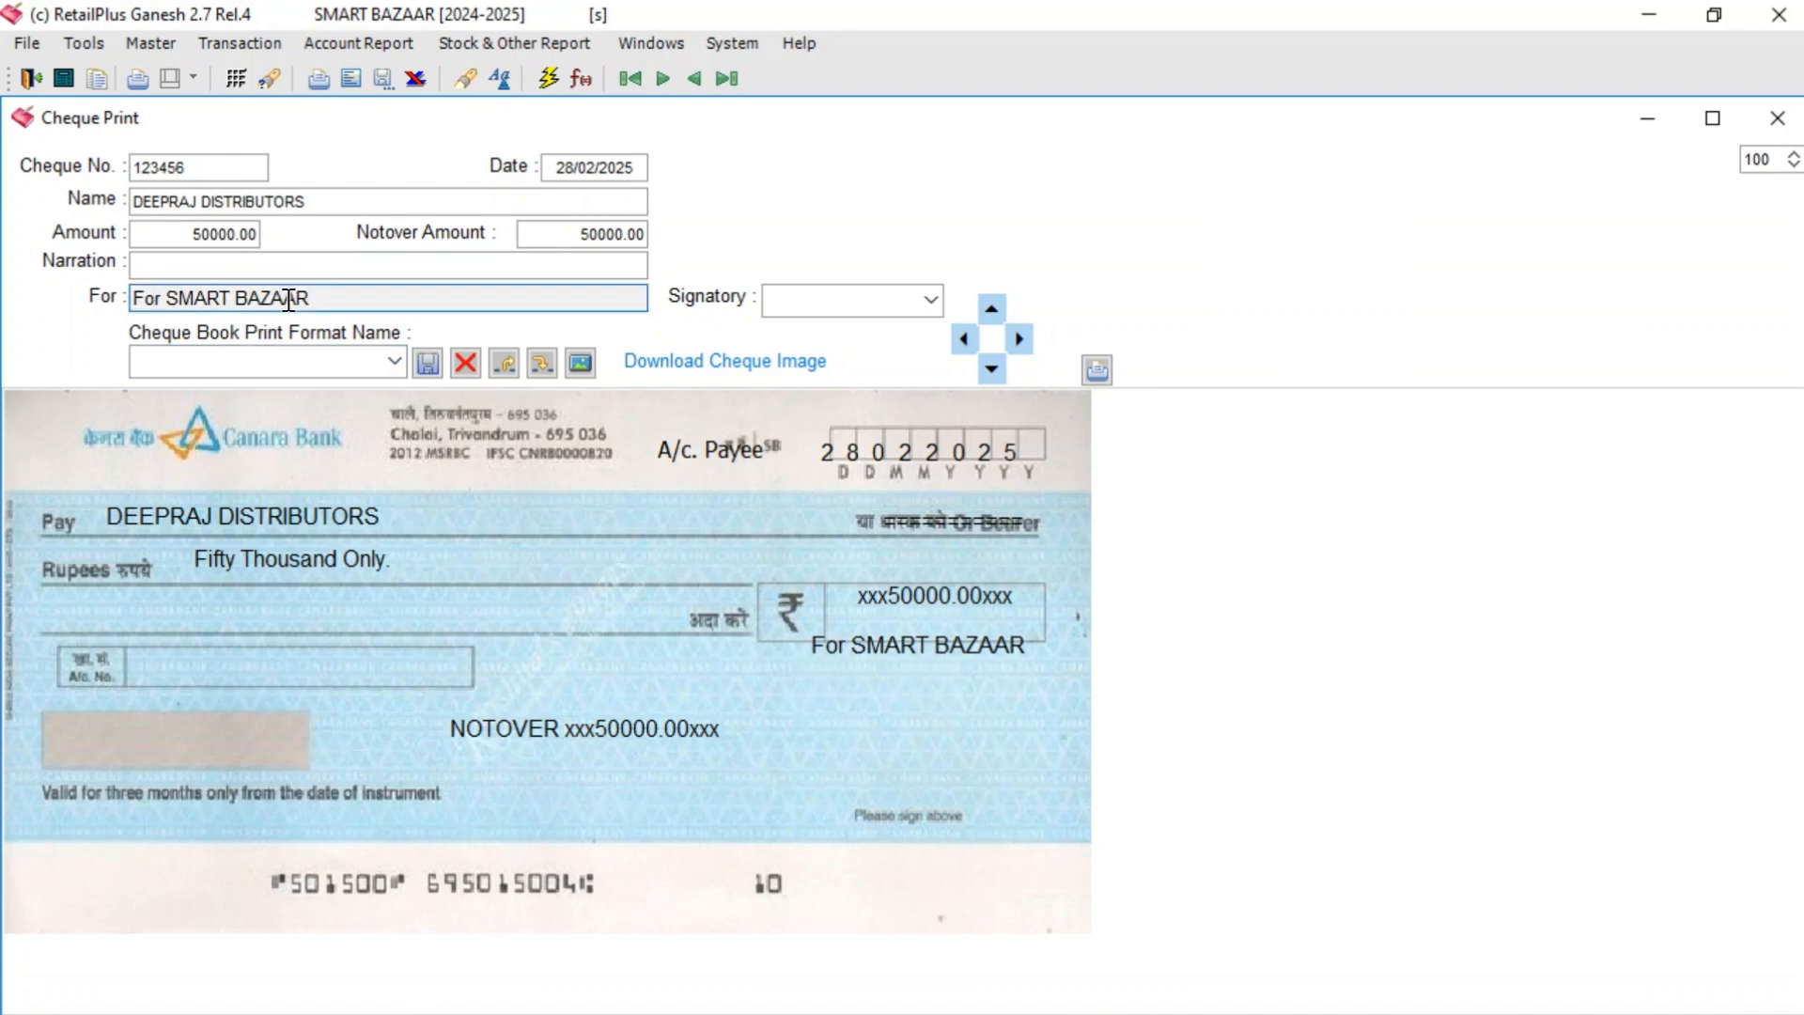
{"action": "left_click", "coordinate": [337, 300]}
{"action": "key", "text": "BackSpace"}
{"action": "key", "text": "BackSpace"}
{"action": "key", "text": "BackSpace"}
{"action": "key", "text": "BackSpace"}
{"action": "key", "text": "BackSpace"}
{"action": "key", "text": "BackSpace"}
{"action": "key", "text": "BackSpace"}
{"action": "key", "text": "BackSpace"}
{"action": "key", "text": "BackSpace"}
{"action": "key", "text": "BackSpace"}
{"action": "key", "text": "BackSpace"}
{"action": "key", "text": "BackSpace"}
{"action": "key", "text": "BackSpace"}
{"action": "key", "text": "BackSpace"}
{"action": "key", "text": "BackSpace"}
{"action": "key", "text": "BackSpace"}
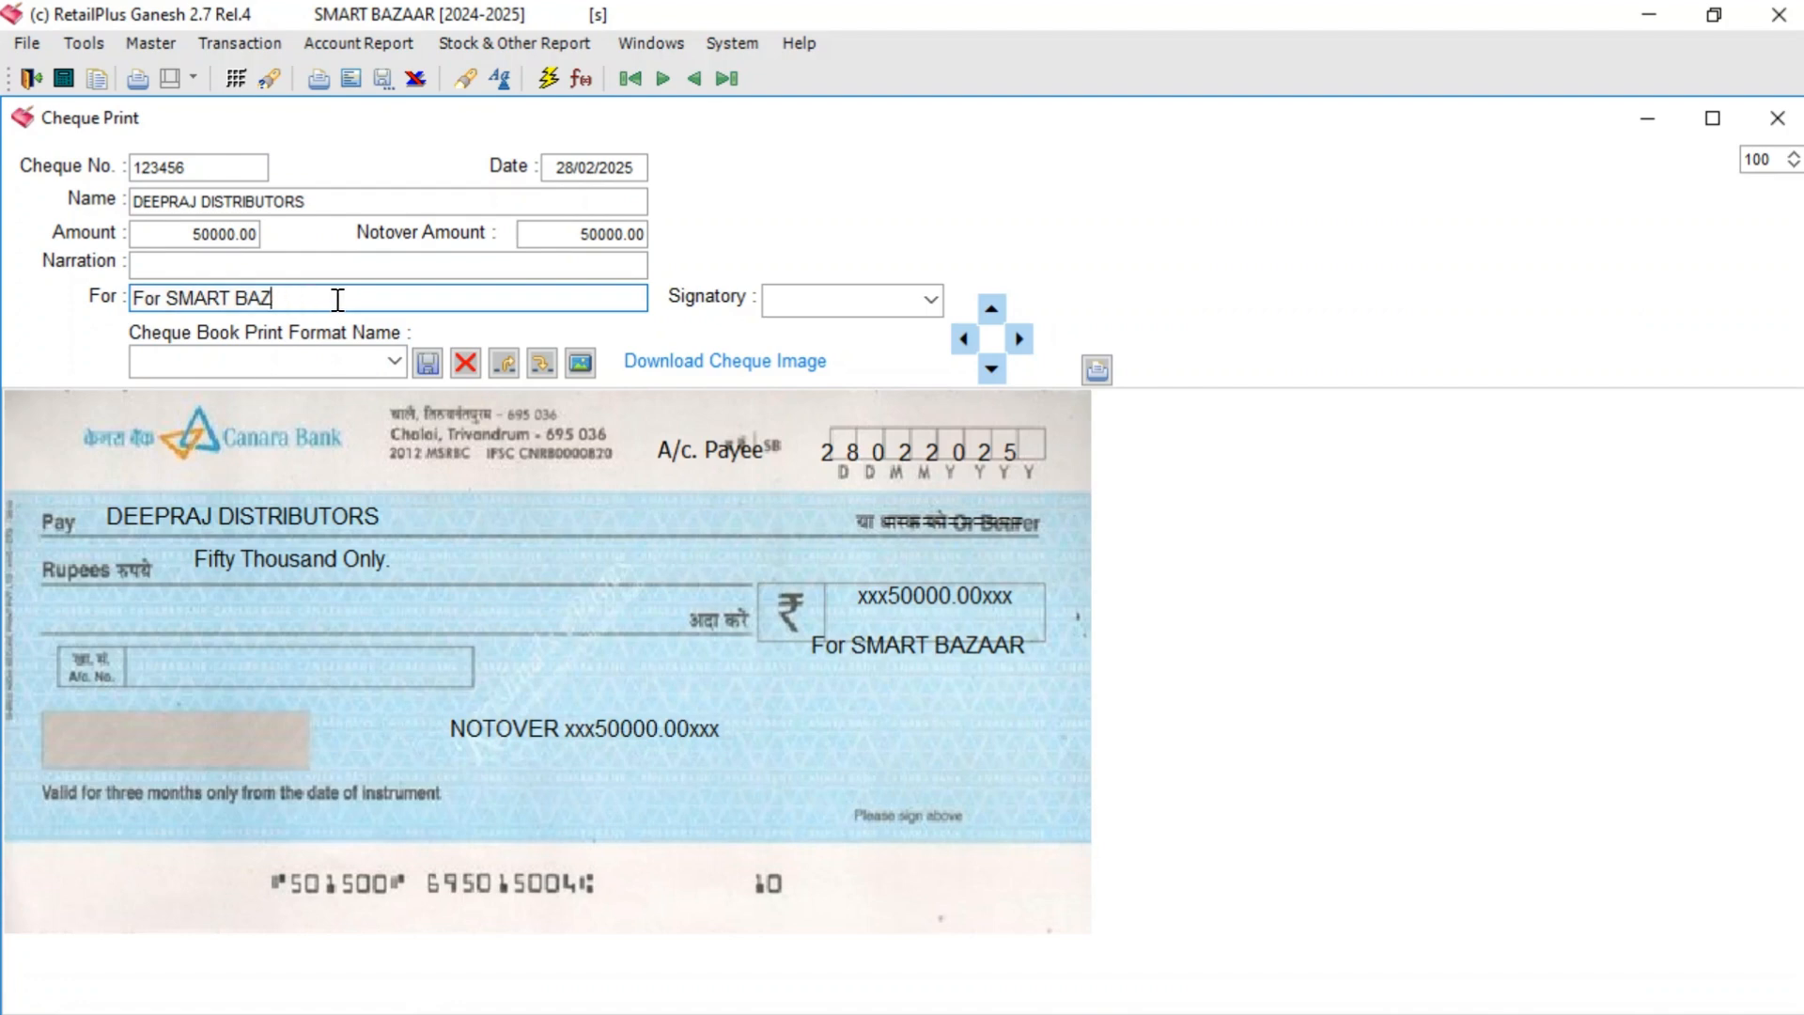
{"action": "key", "text": "Return"}
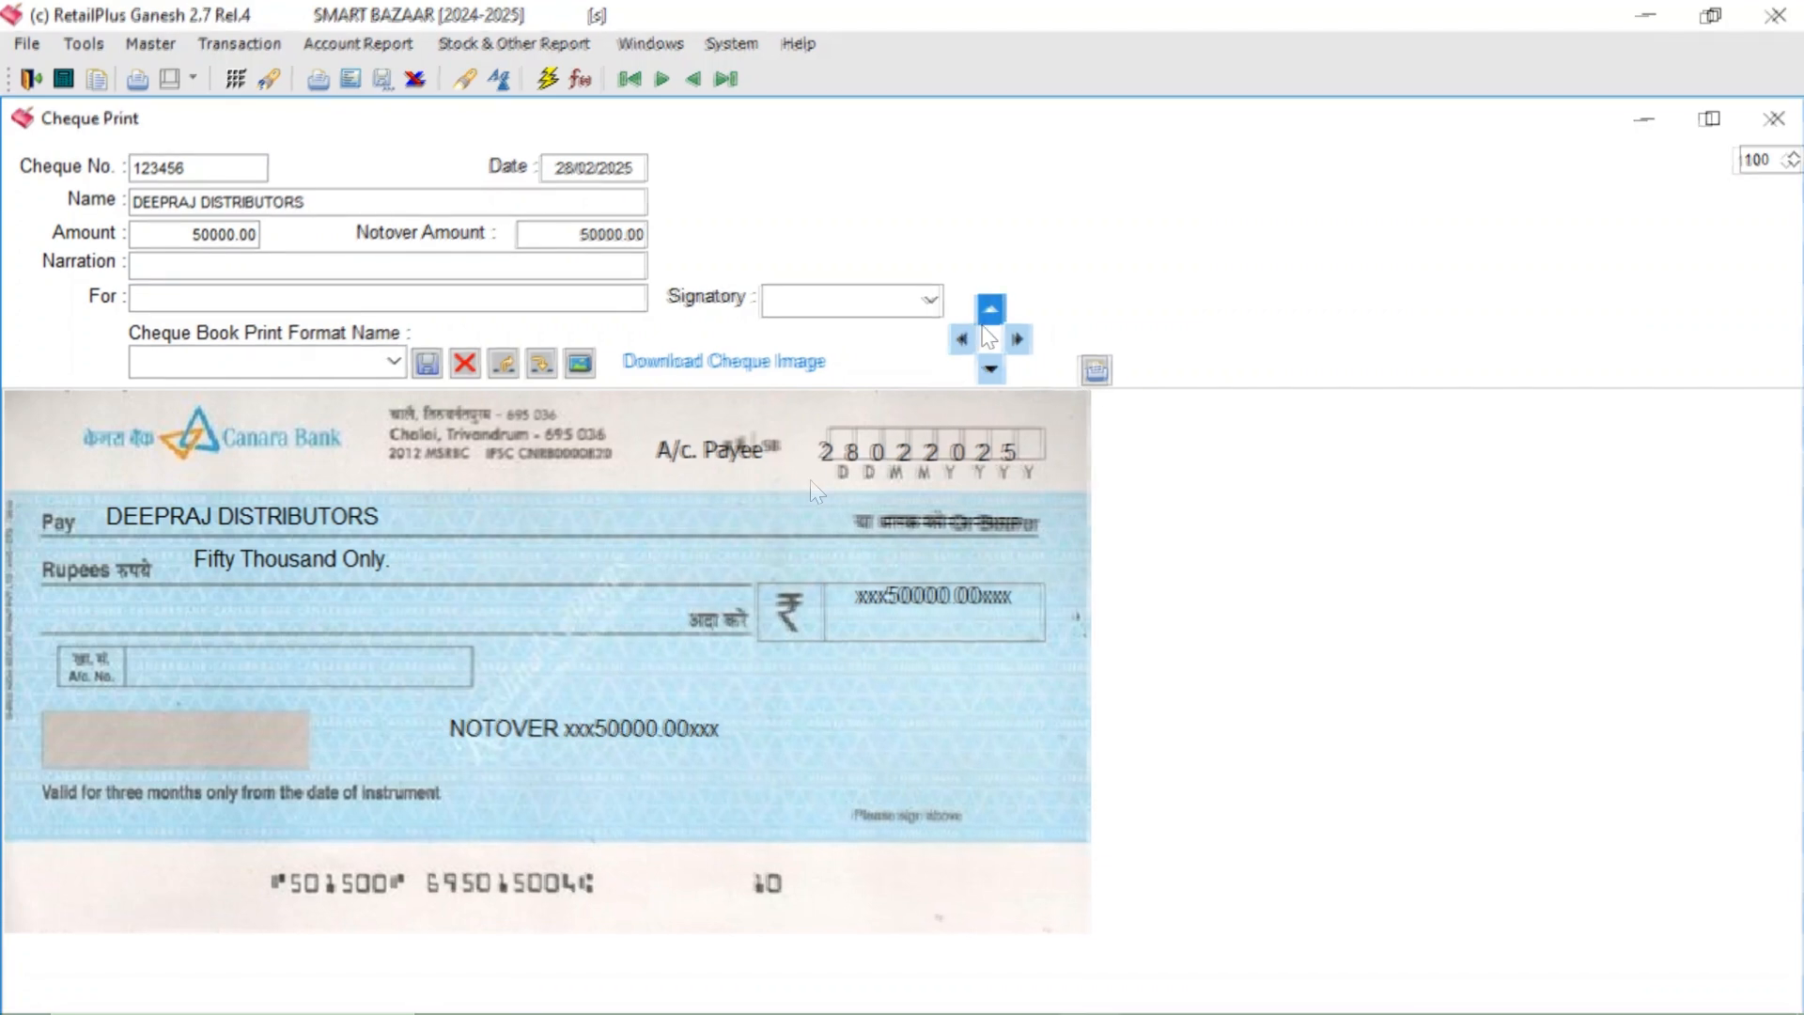
- Nudge the date digits 2, 8 and 0 into alignment on the cheque image
{"action": "left_click", "coordinate": [827, 451]}
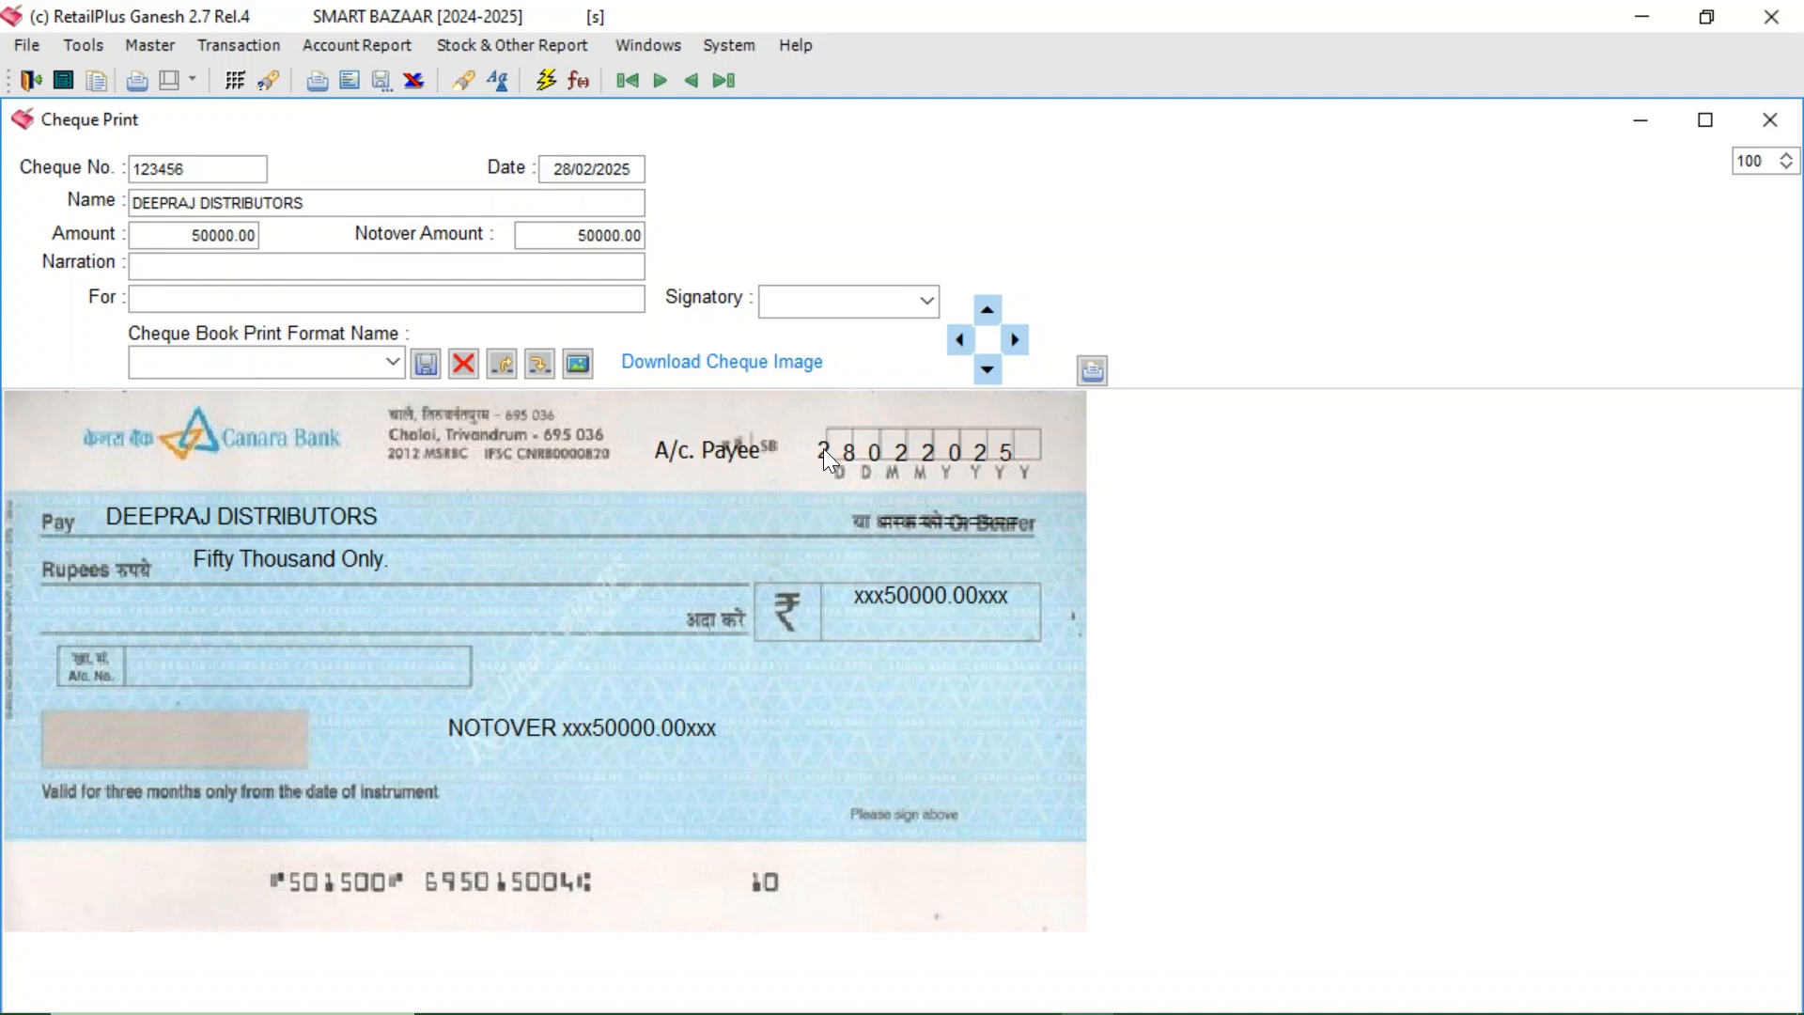
{"action": "left_click", "coordinate": [986, 314]}
{"action": "left_click", "coordinate": [987, 369]}
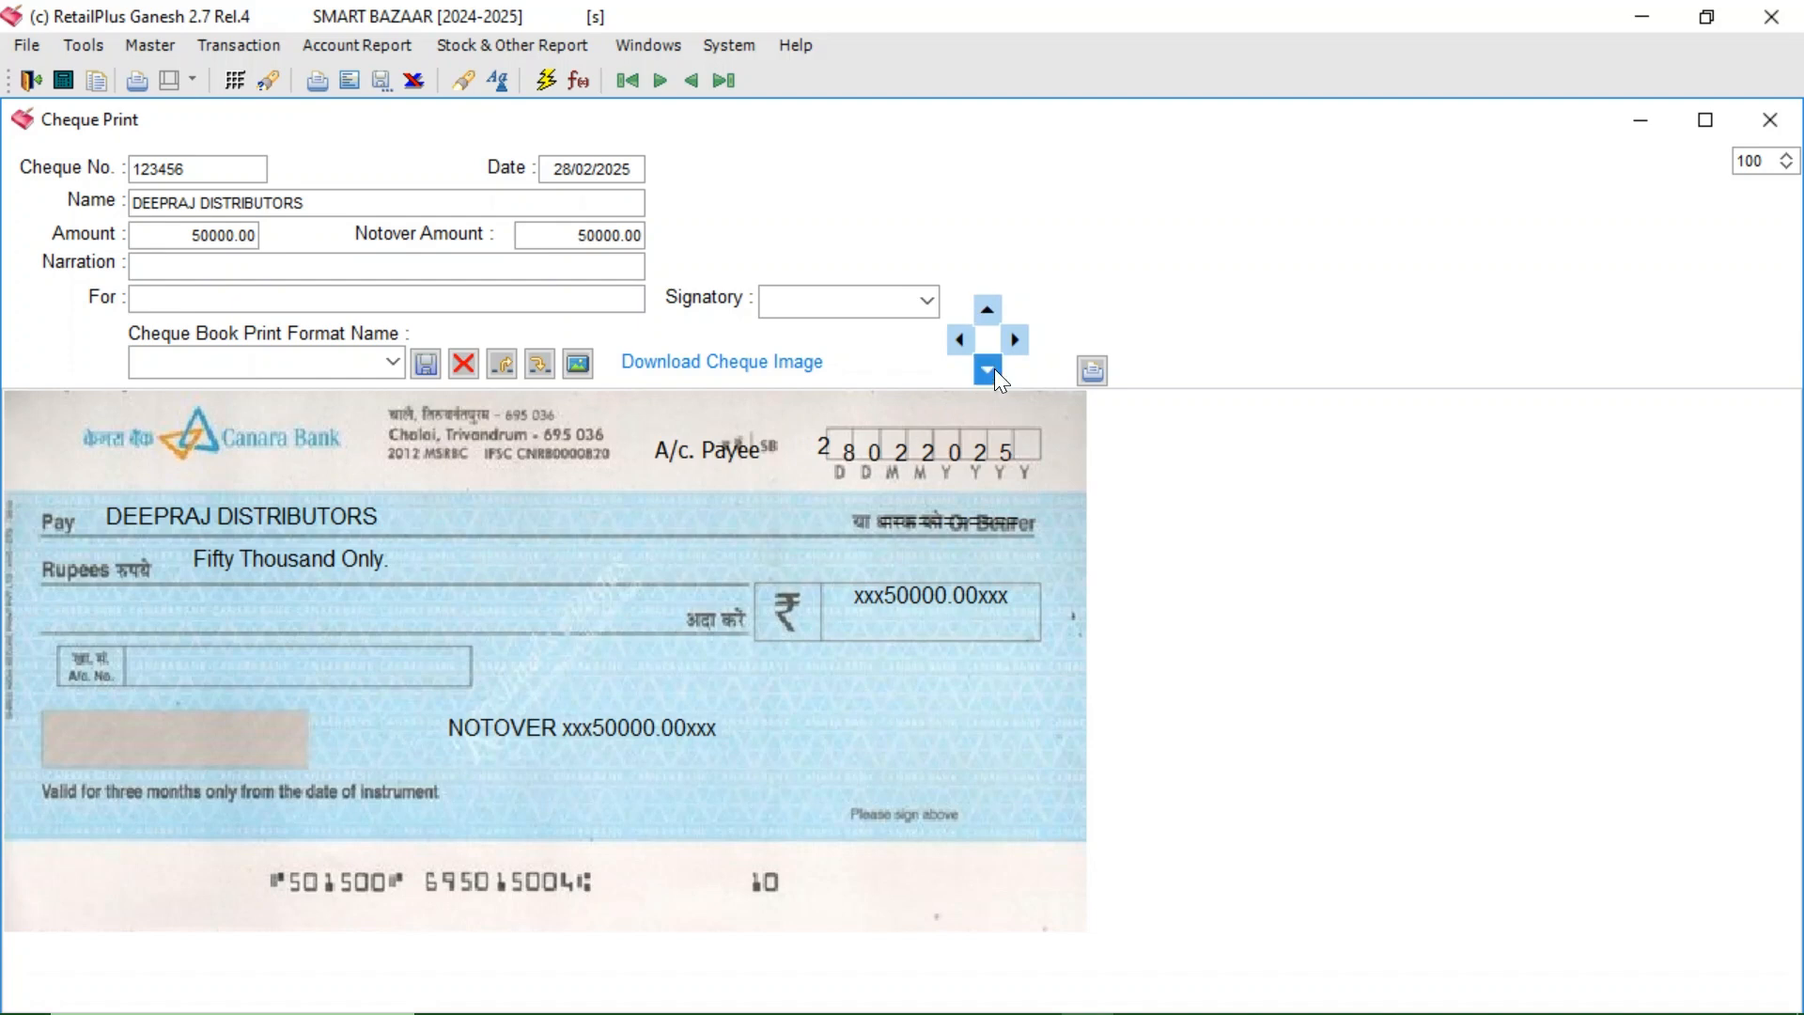
{"action": "left_click", "coordinate": [991, 317]}
{"action": "left_click", "coordinate": [991, 317]}
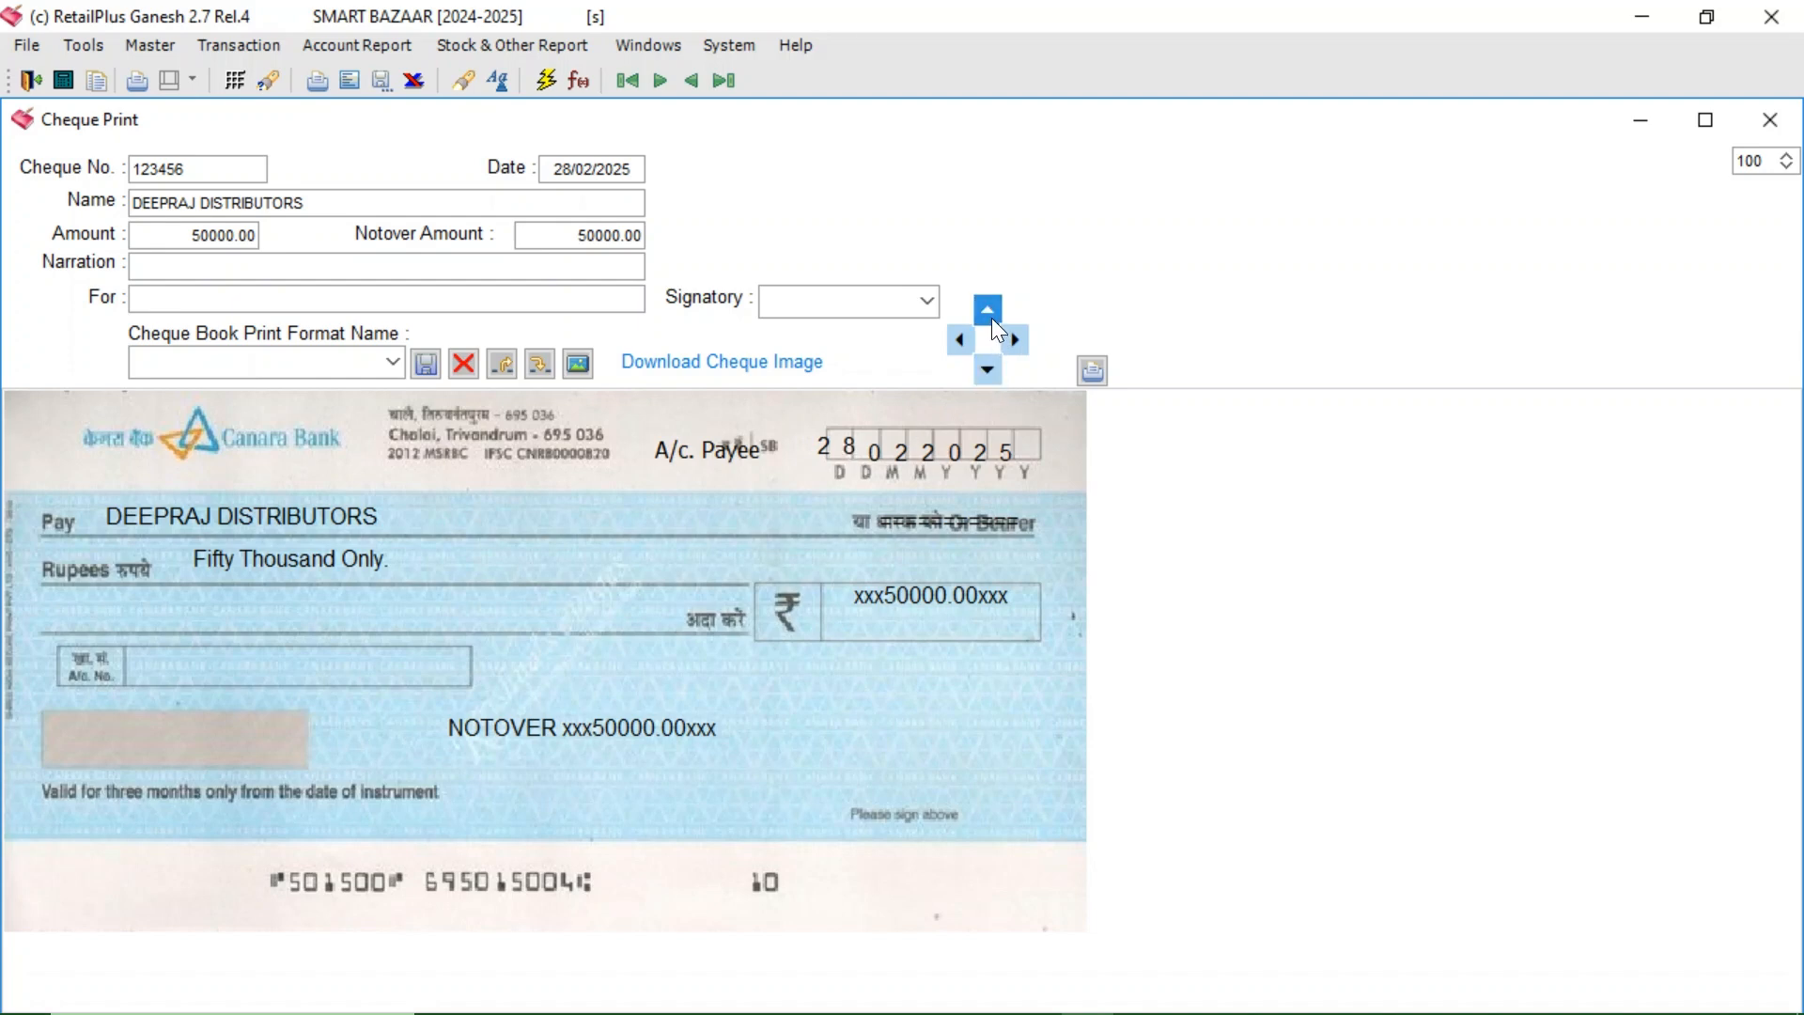
{"action": "left_click", "coordinate": [871, 453]}
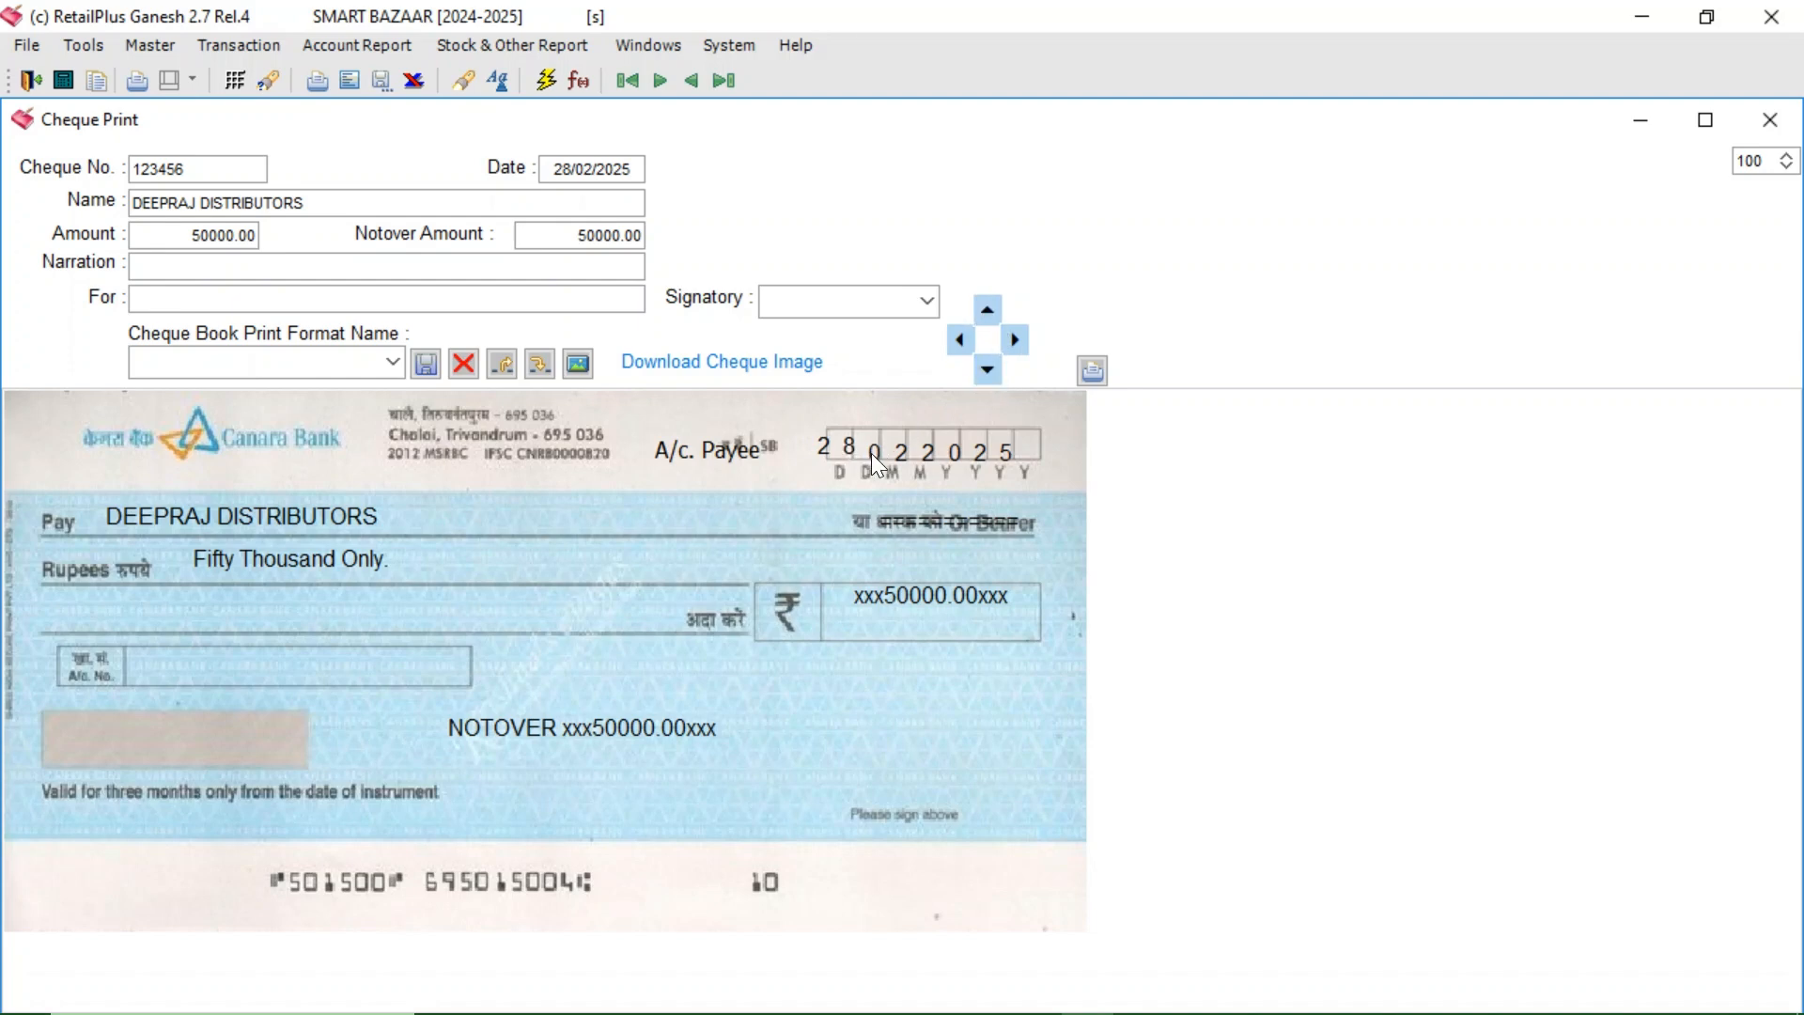
{"action": "left_click", "coordinate": [994, 313]}
{"action": "left_click", "coordinate": [1013, 342]}
{"action": "left_click", "coordinate": [989, 324]}
{"action": "left_click", "coordinate": [967, 339]}
- Place the A/c. Payee label just above the Pay line
{"action": "left_click", "coordinate": [690, 455]}
{"action": "left_click", "coordinate": [532, 487]}
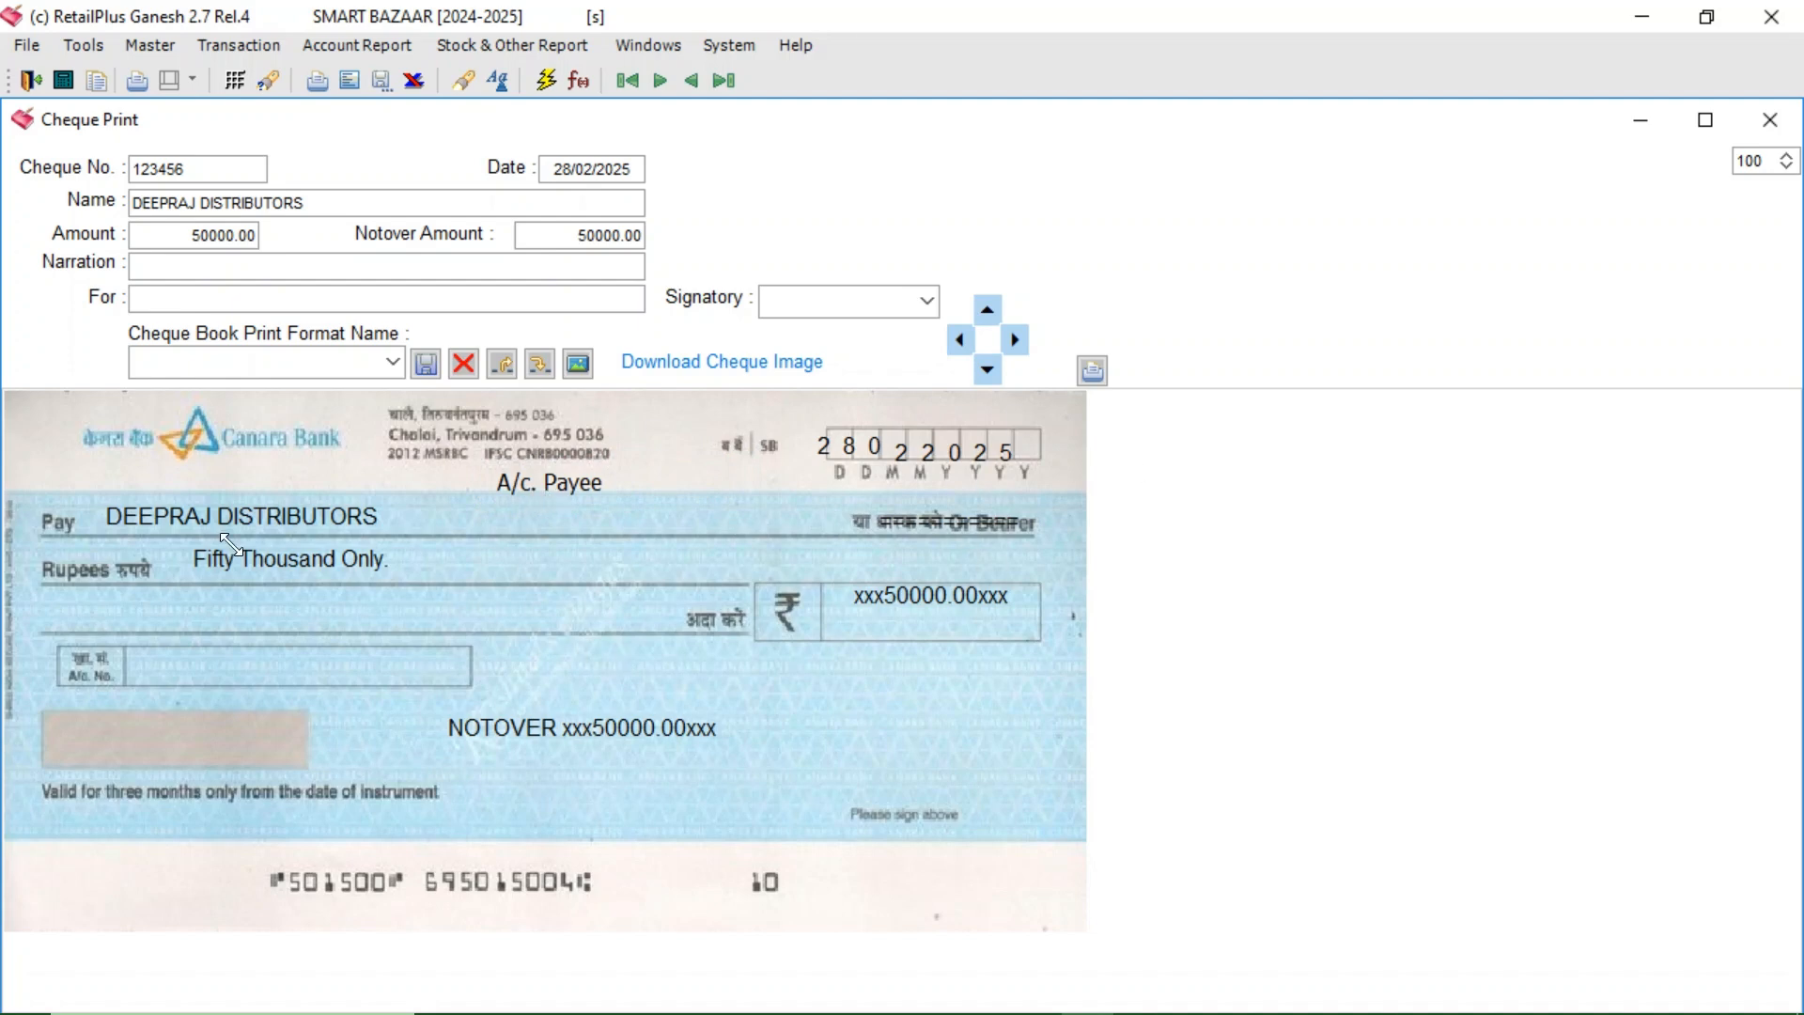
{"action": "left_click", "coordinate": [200, 363]}
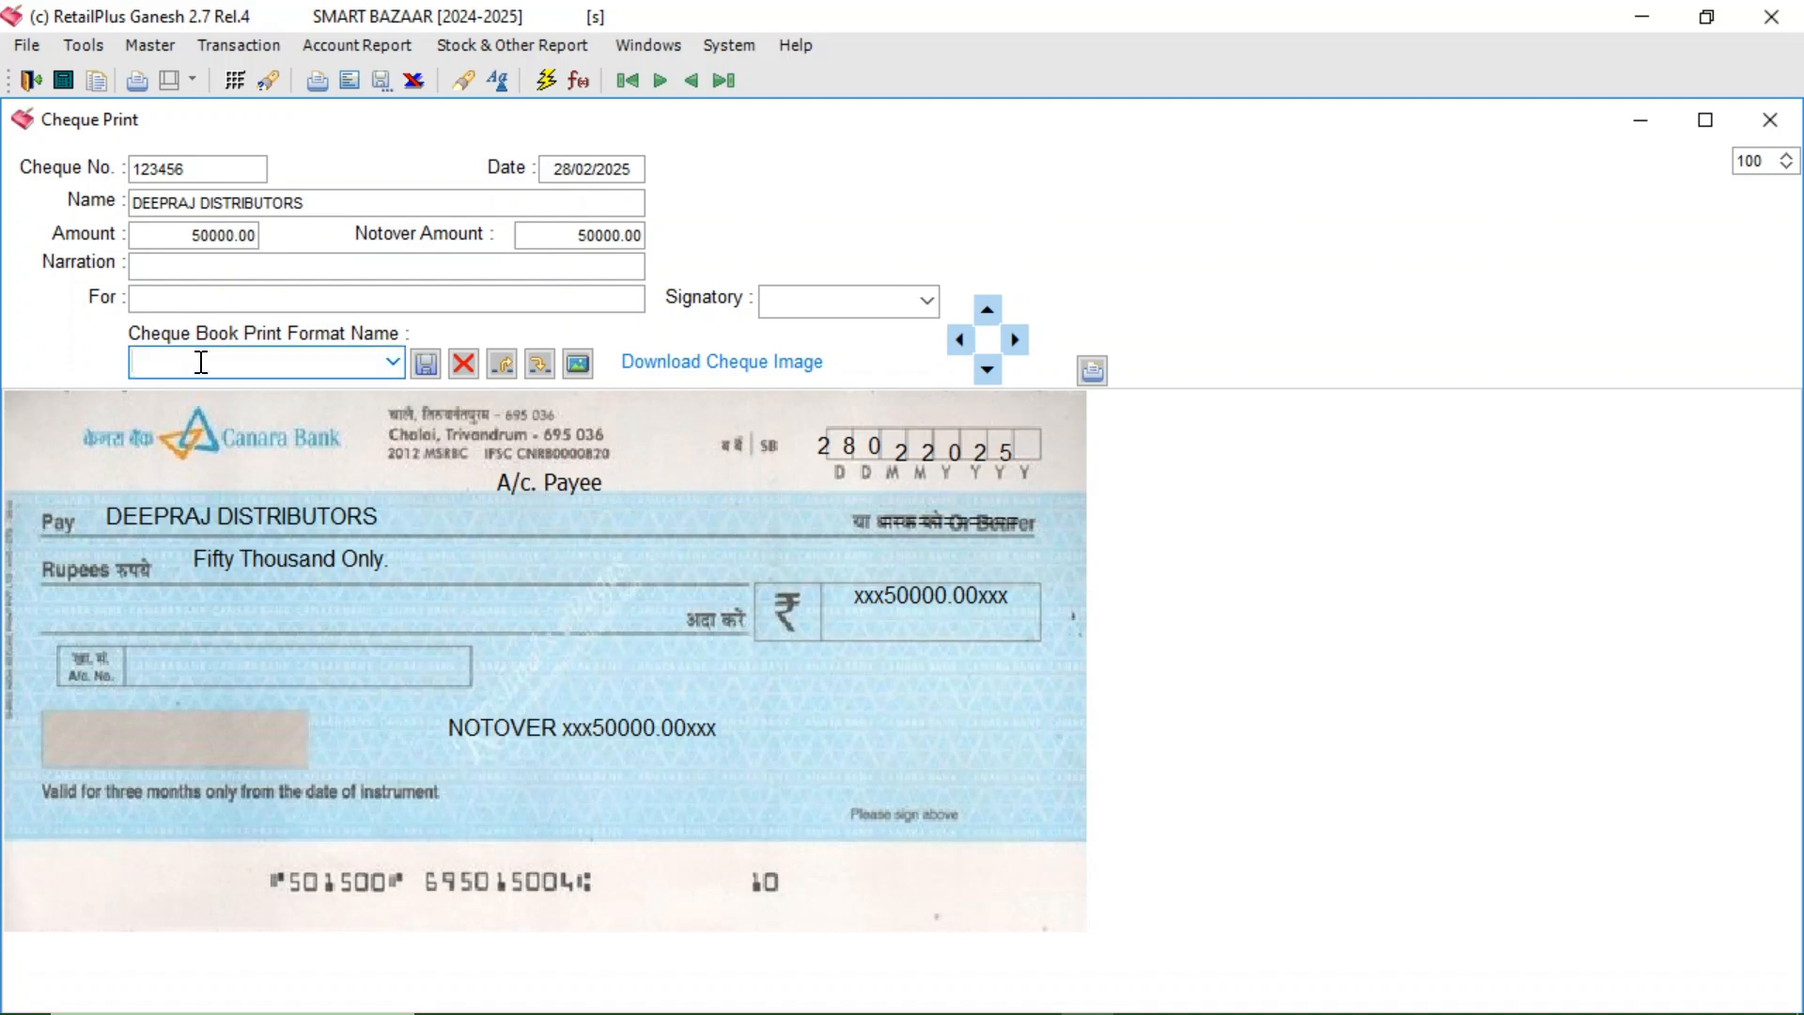
- Save the cheque layout as print format CANARABANK and bring up the print options
{"action": "type", "text": "CANARABANK"}
{"action": "left_click", "coordinate": [426, 364]}
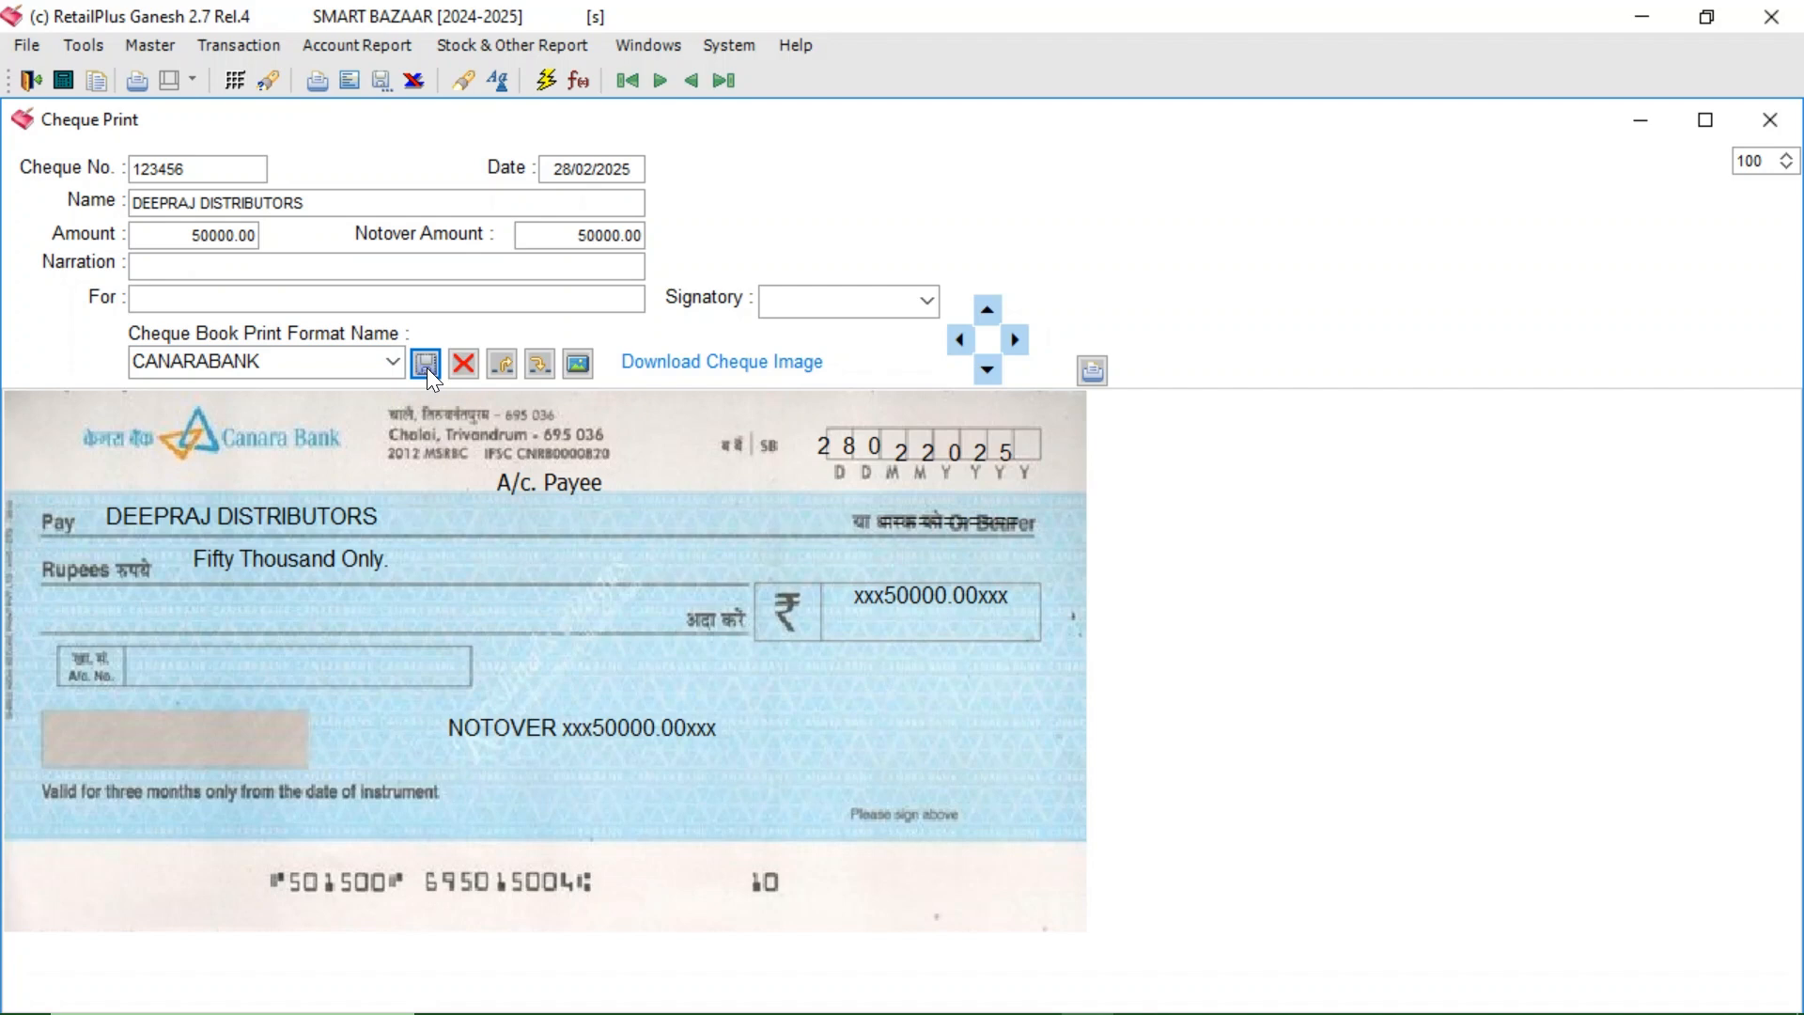
{"action": "left_click", "coordinate": [133, 360]}
{"action": "left_click", "coordinate": [318, 83]}
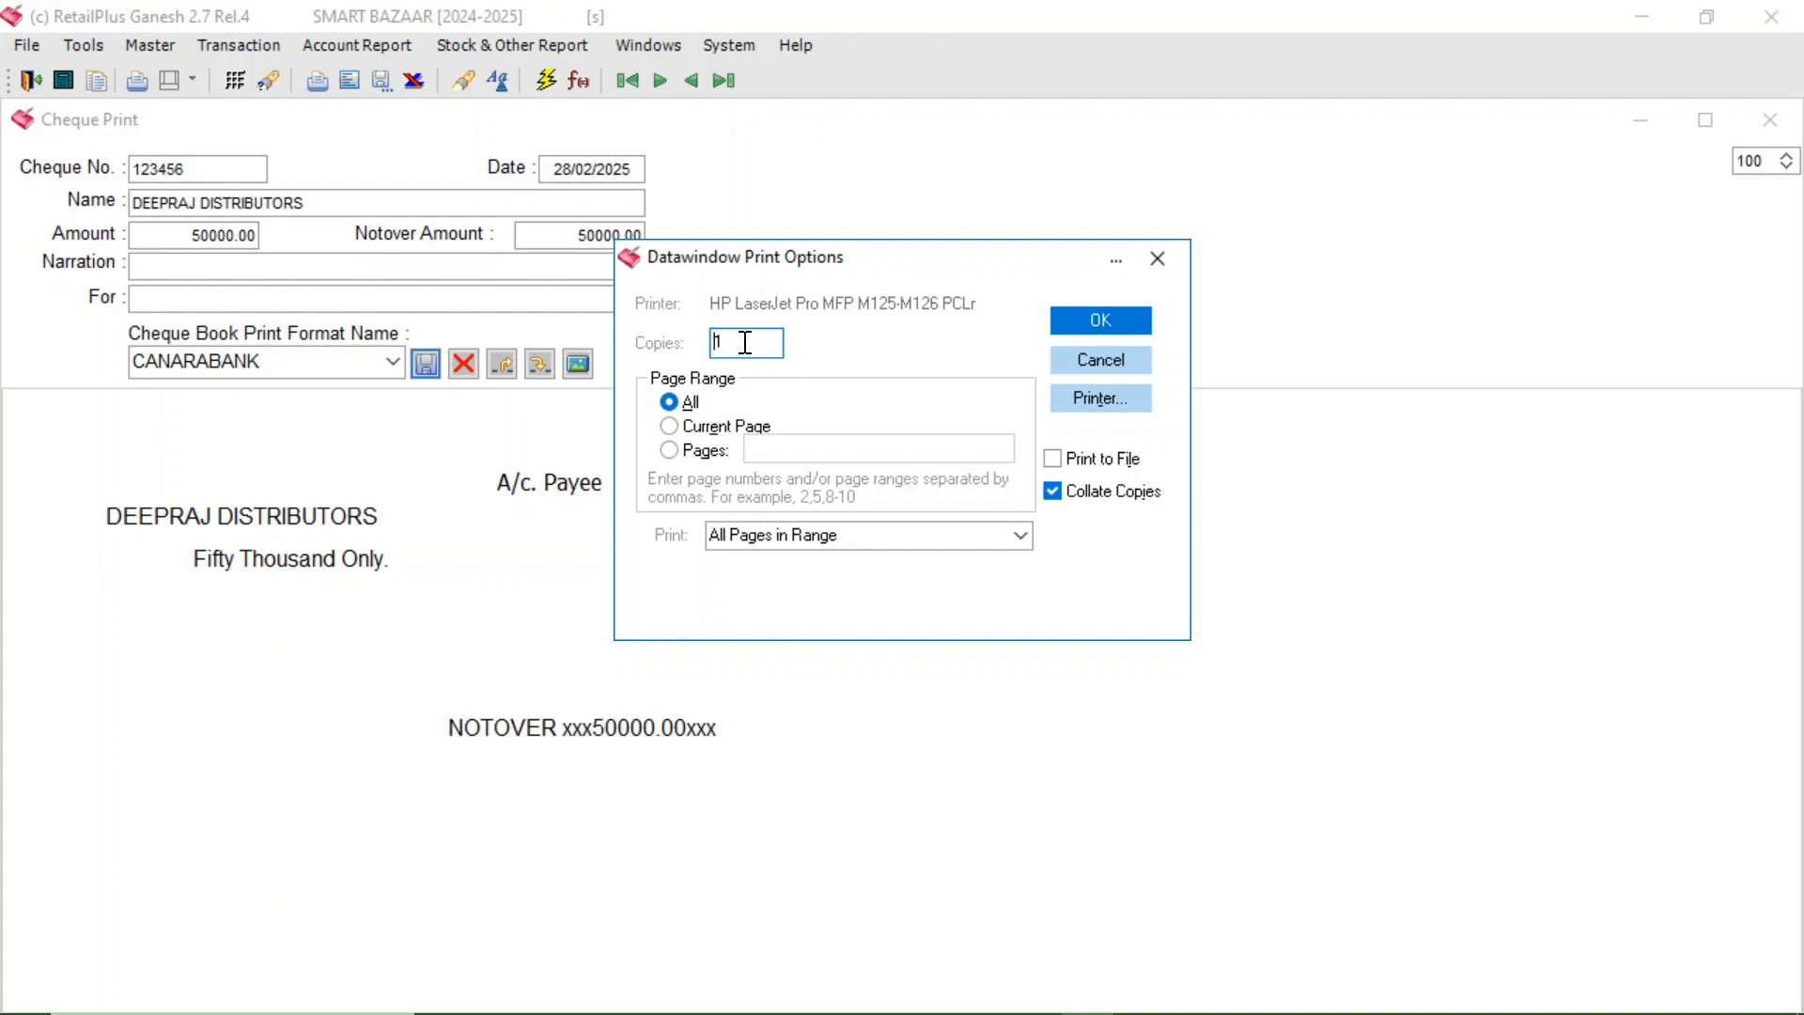
- Choose the HP LaserJet Pro MFP M125-M126 printer and print the cheque
{"action": "left_click", "coordinate": [1098, 395]}
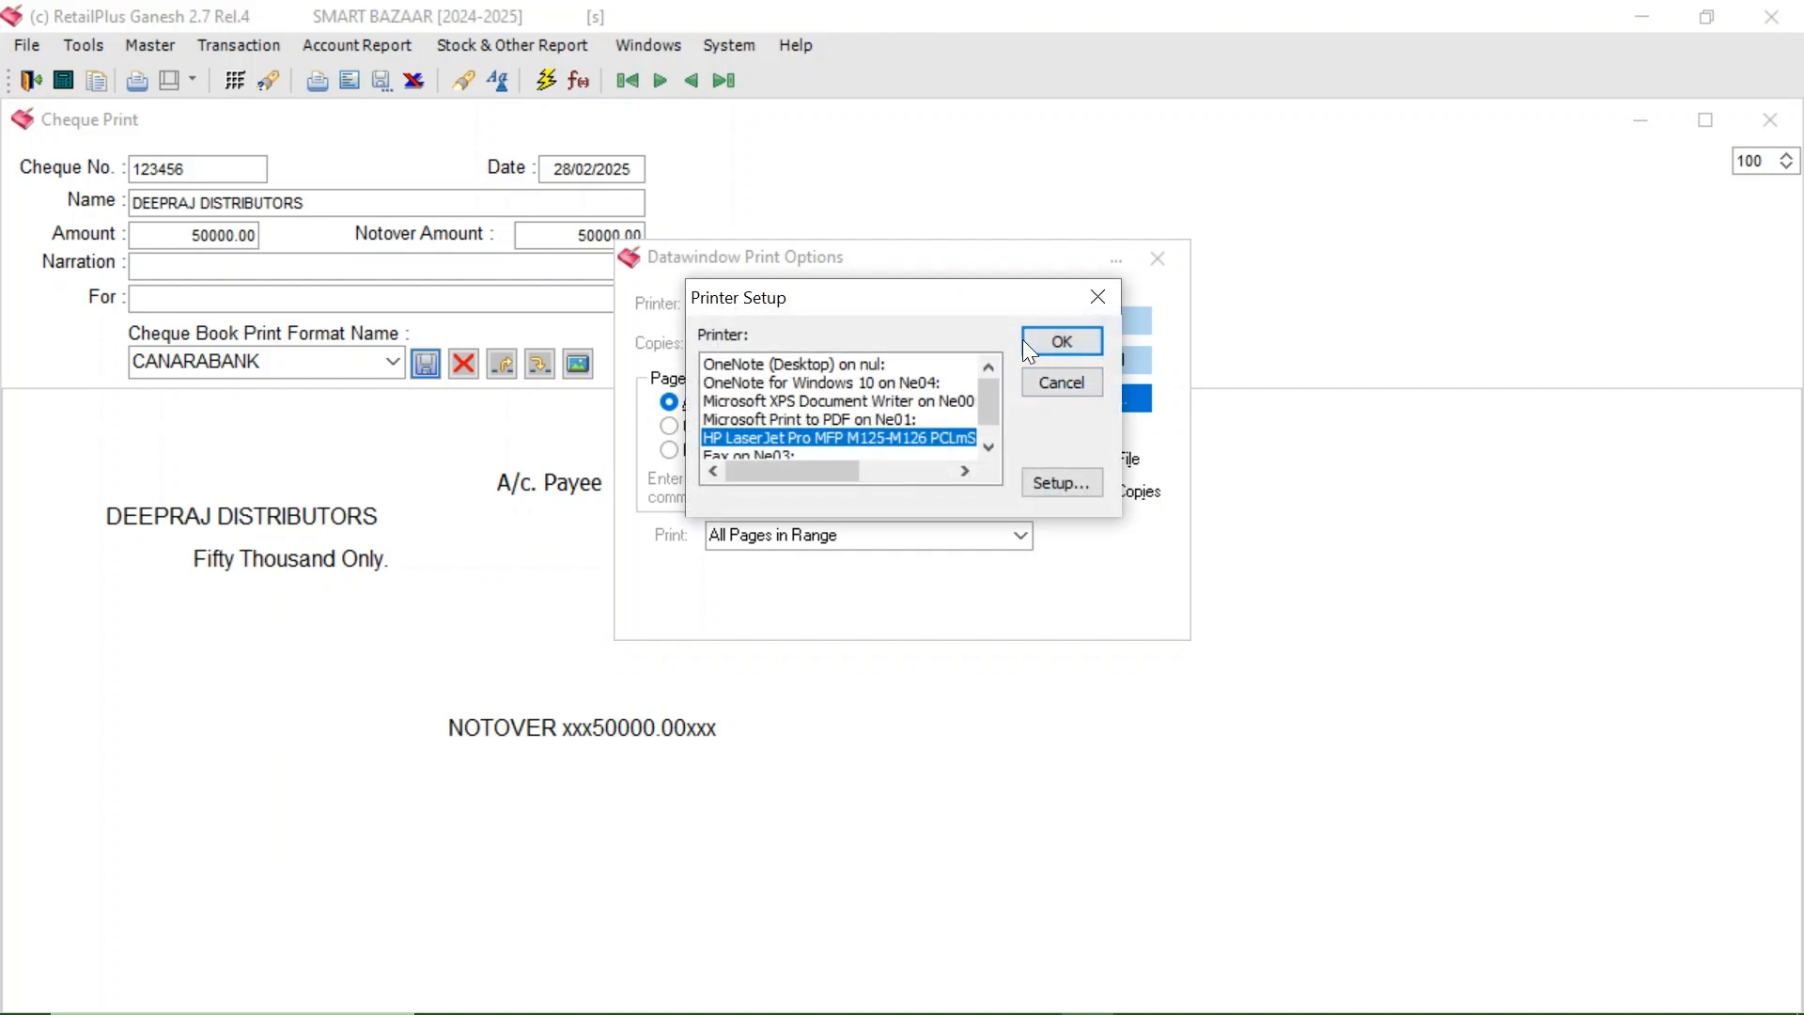
{"action": "left_click", "coordinate": [1088, 302]}
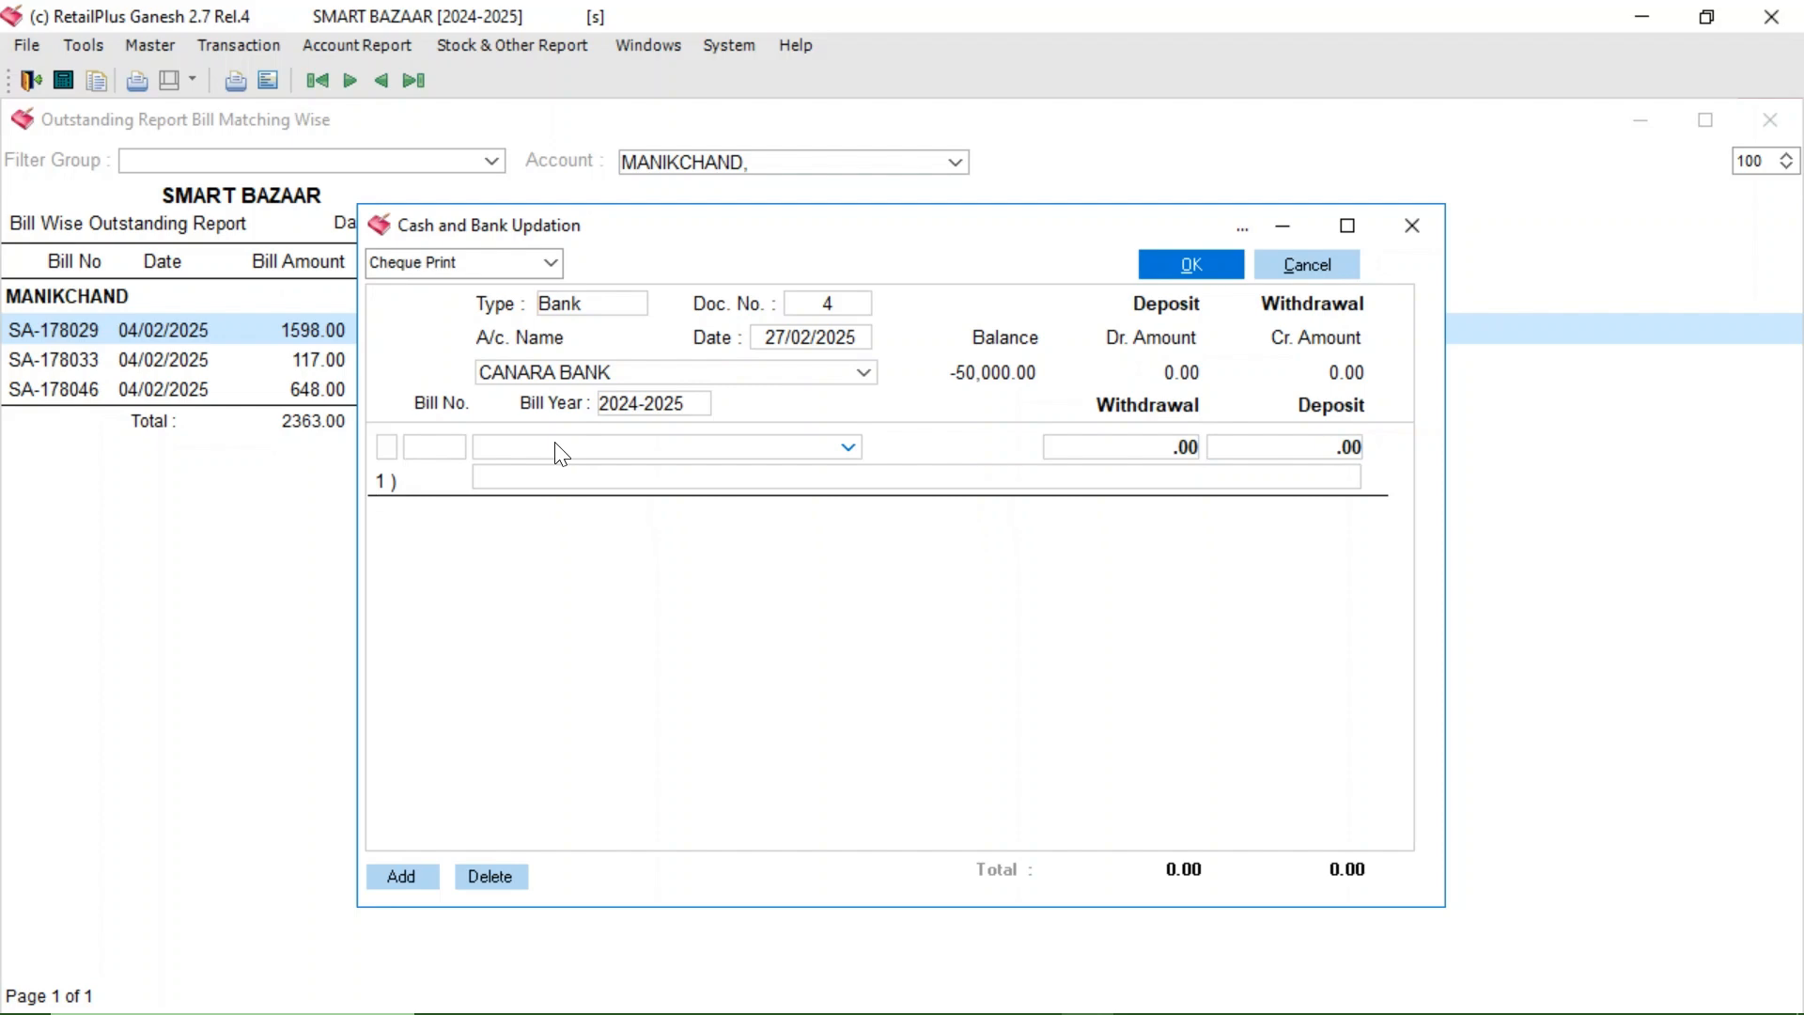
- Enter DEEPRAJ DISTRIBUTORS with a 25,503.00 withdrawal, save voucher 4 and skip printing
{"action": "left_click", "coordinate": [512, 452]}
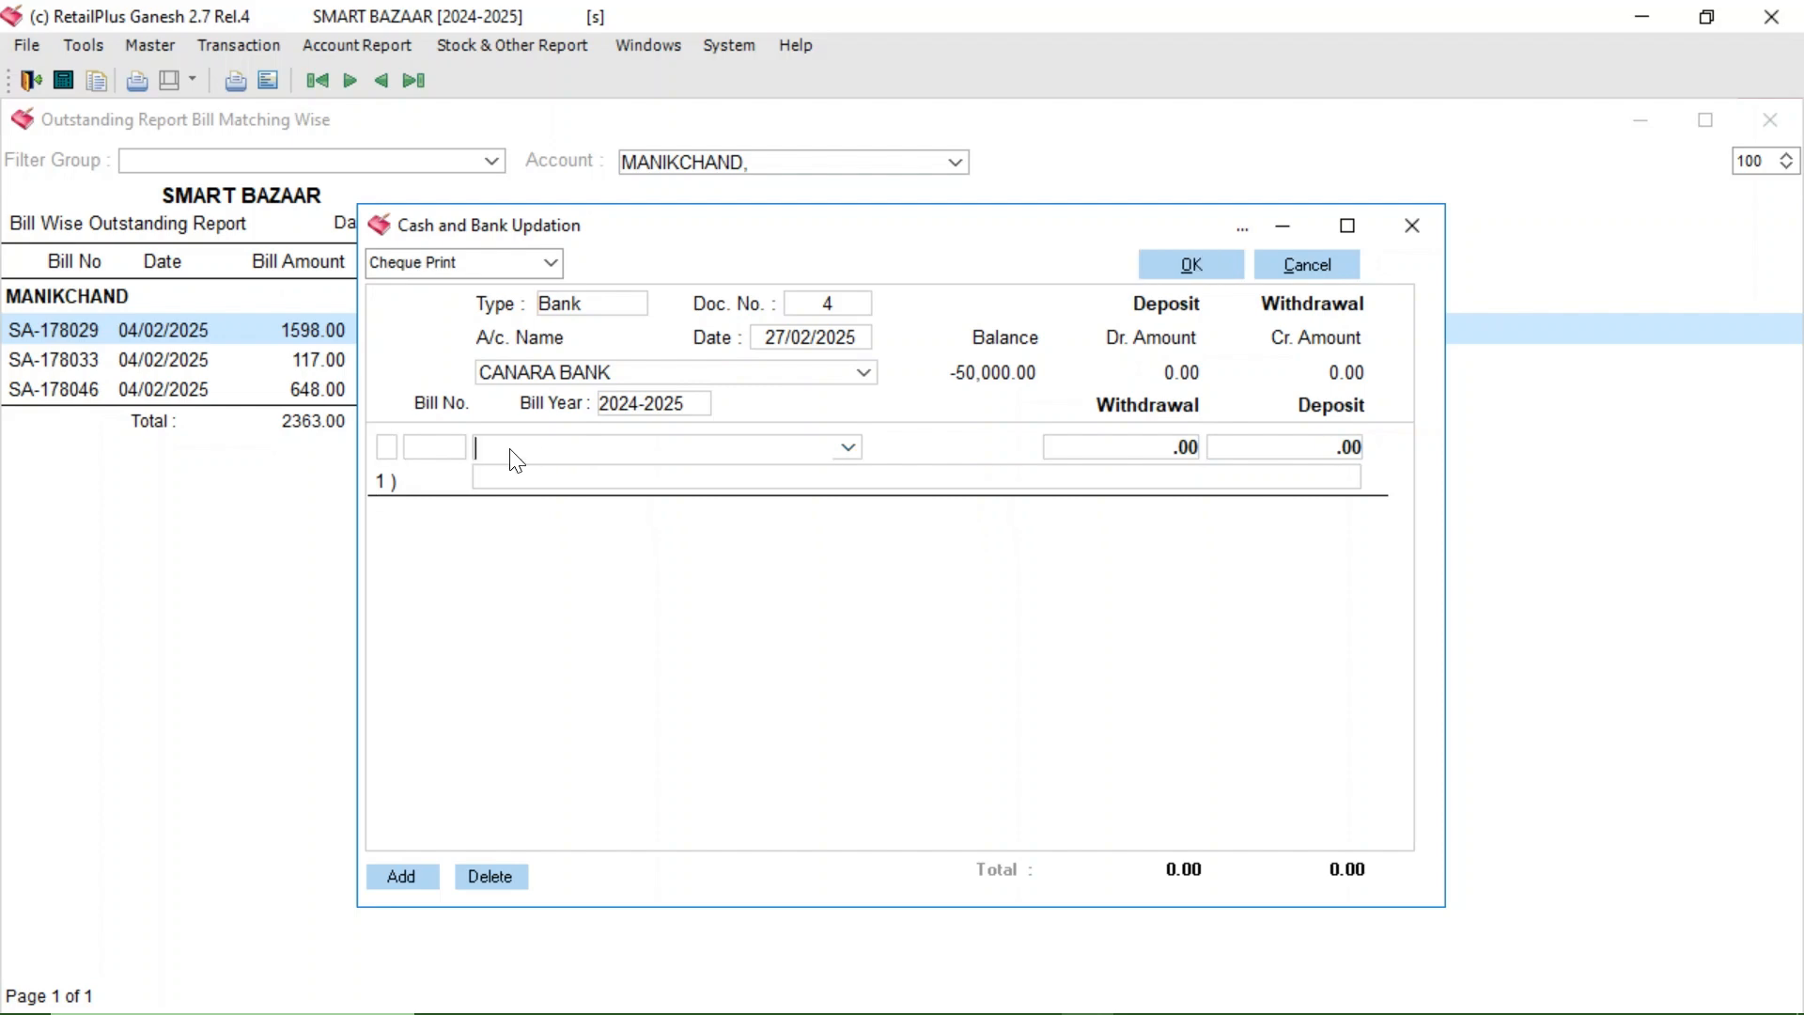
{"action": "type", "text": "DEEPRAJ DISTRIBUTORS,"}
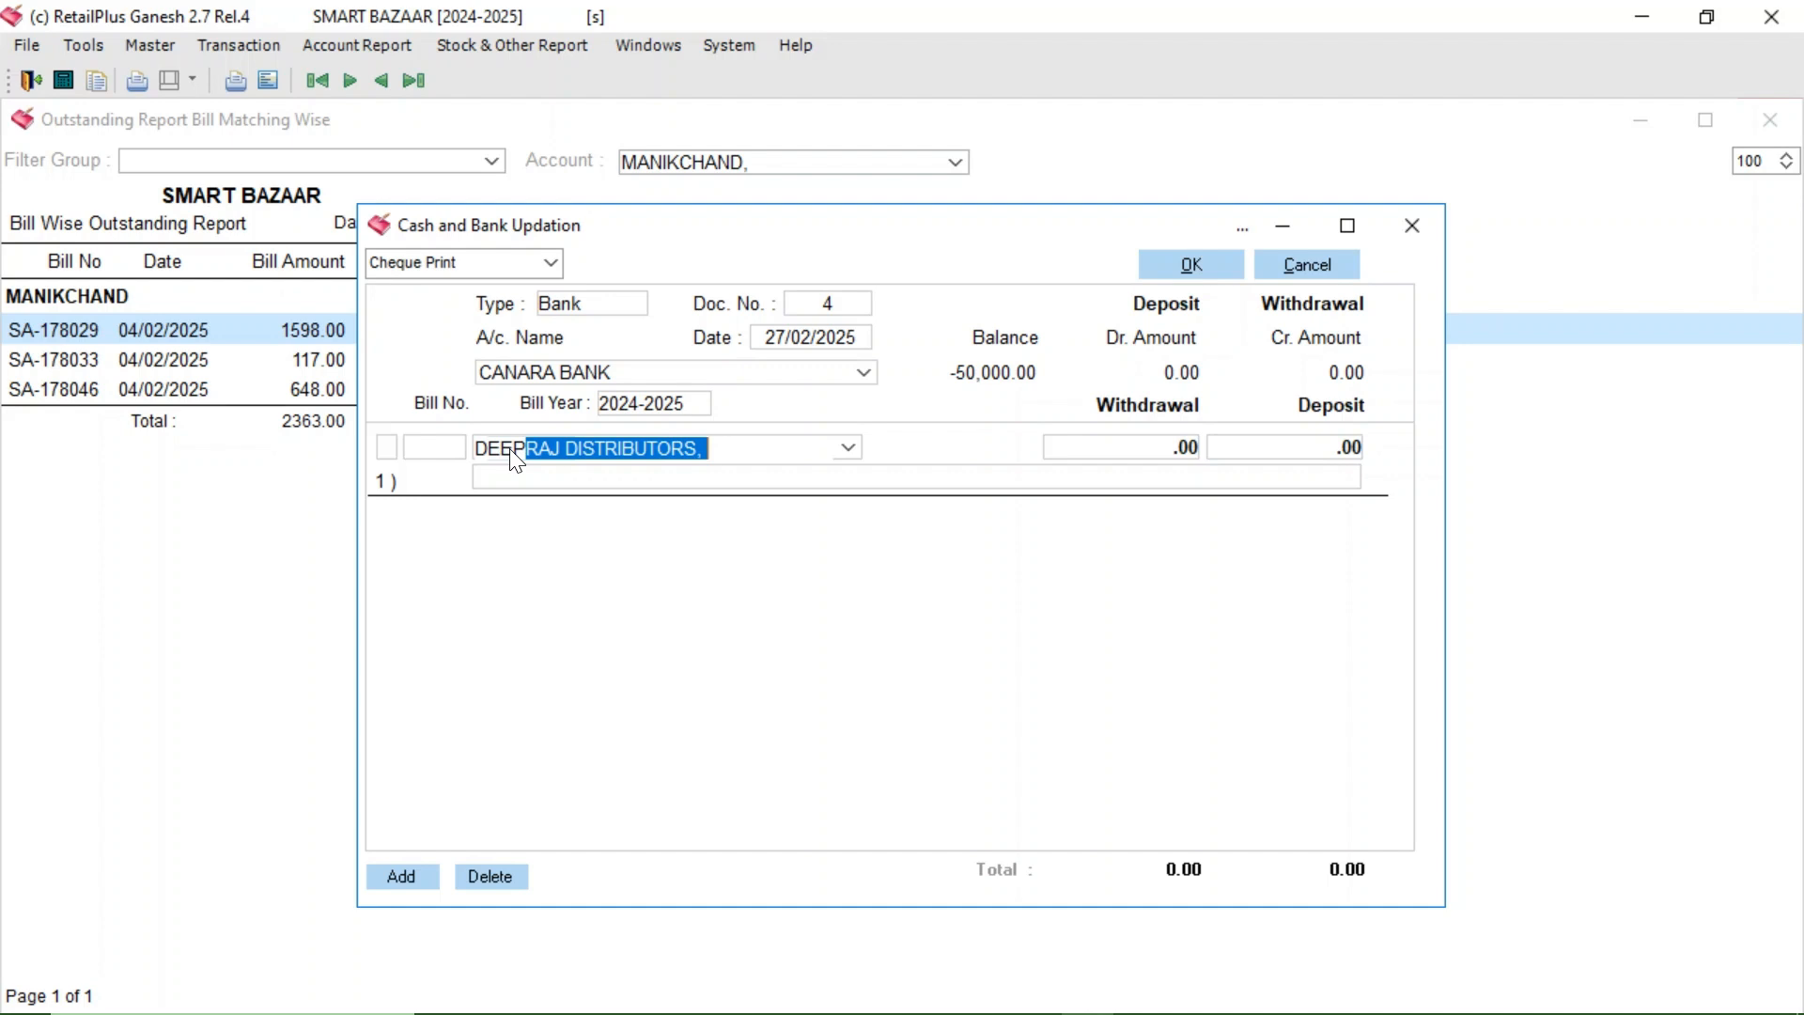
{"action": "key", "text": "Return"}
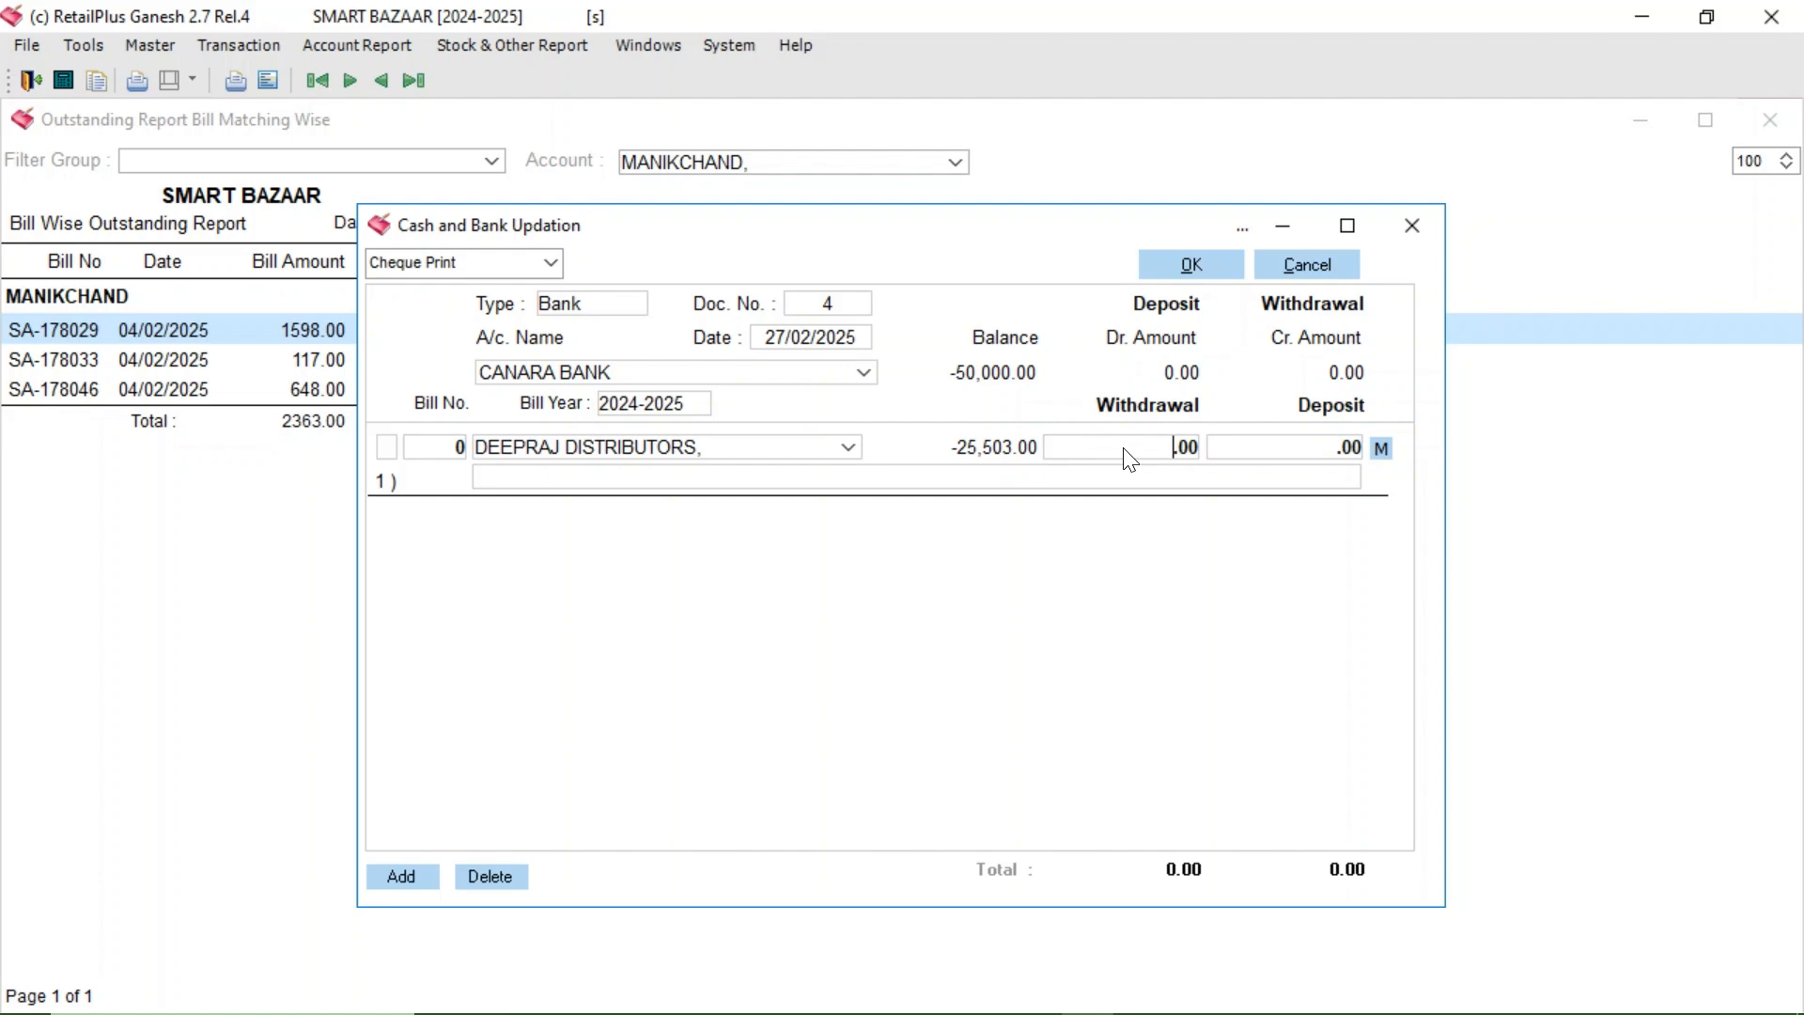
{"action": "type", "text": "25,503"}
{"action": "key", "text": "Return"}
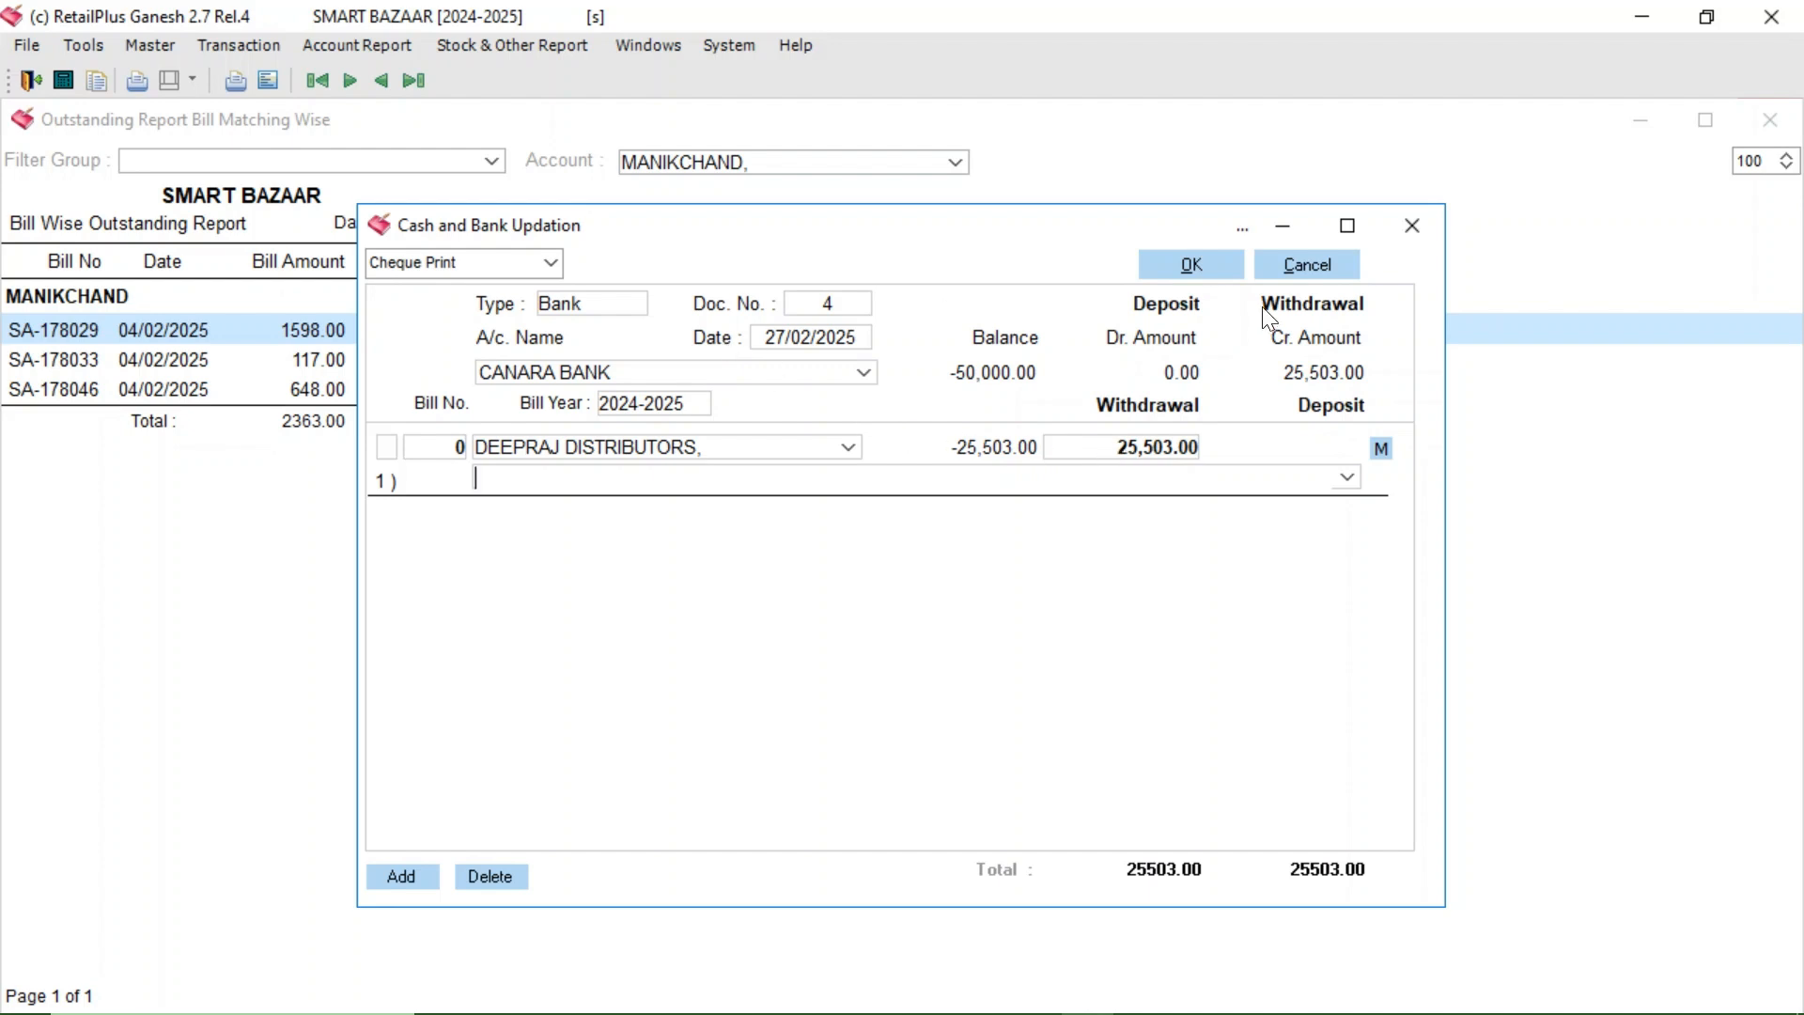
{"action": "left_click", "coordinate": [1209, 271]}
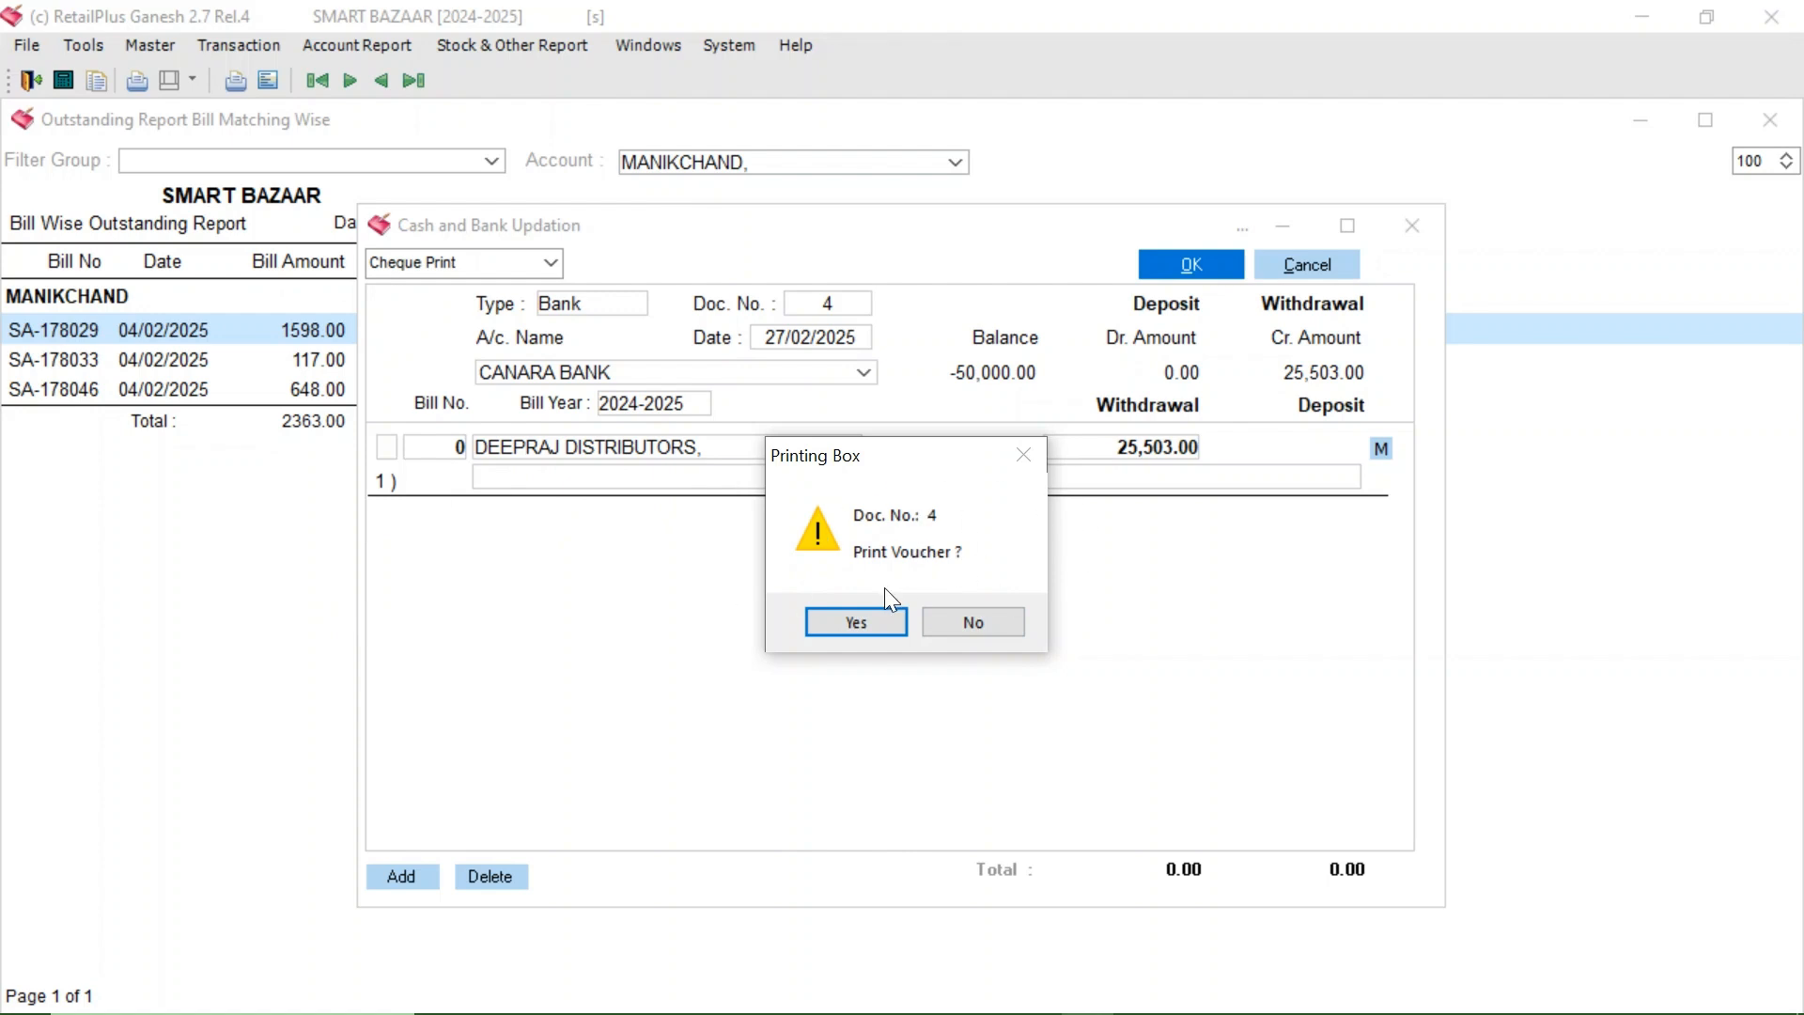
{"action": "left_click", "coordinate": [991, 626]}
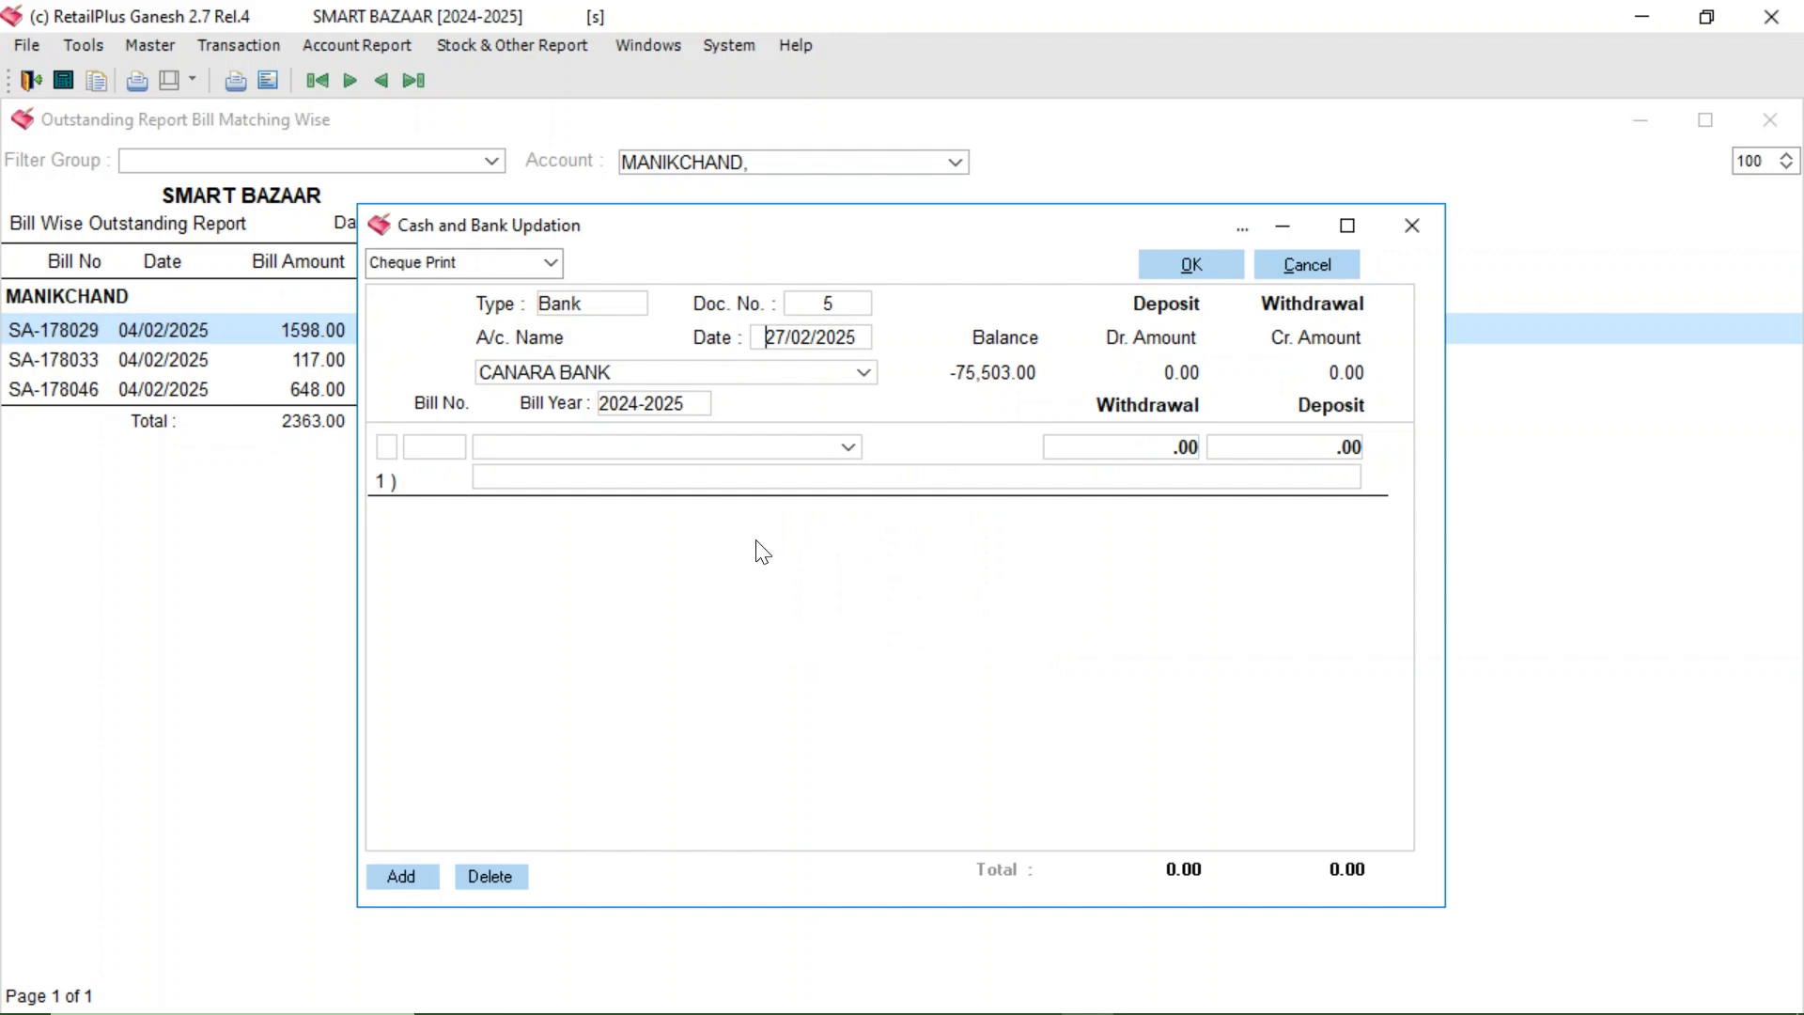
- Enter C G MARKETING as payee with a 13,000.00 withdrawal
{"action": "left_click", "coordinate": [669, 455]}
{"action": "type", "text": "C G MARKETING,"}
{"action": "key", "text": "Return"}
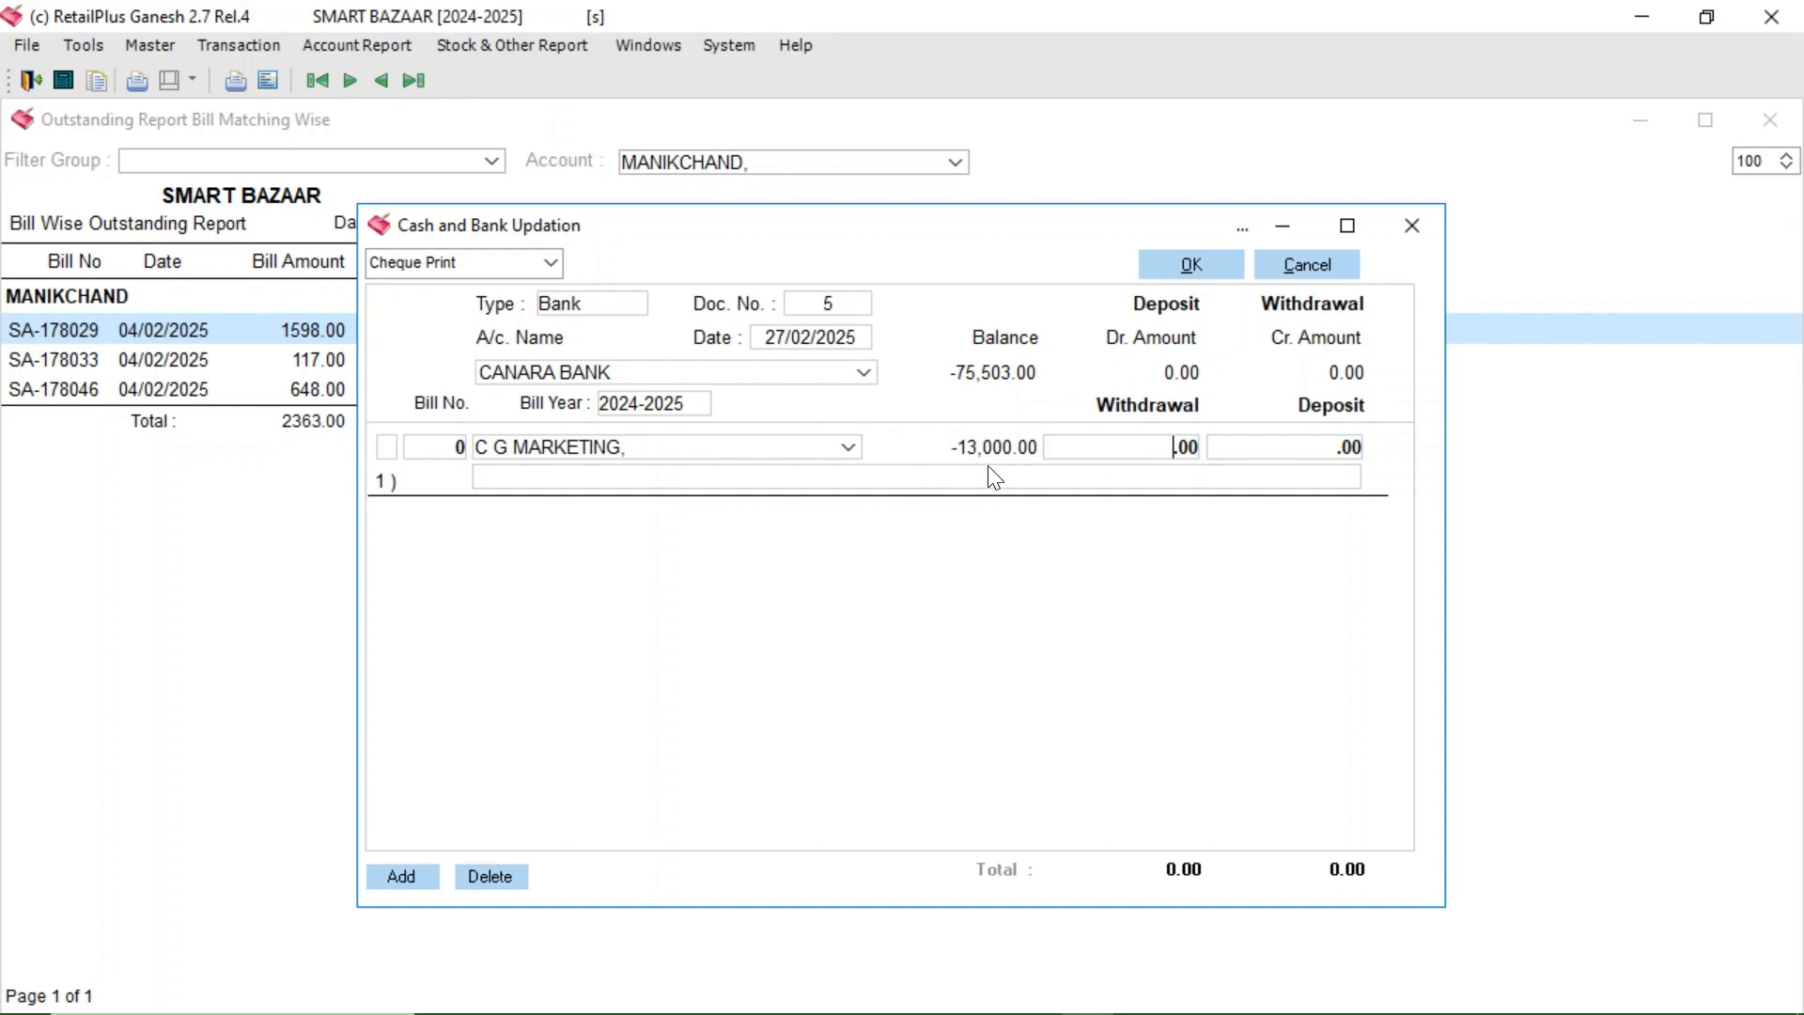
{"action": "type", "text": "13,000"}
{"action": "key", "text": "Return"}
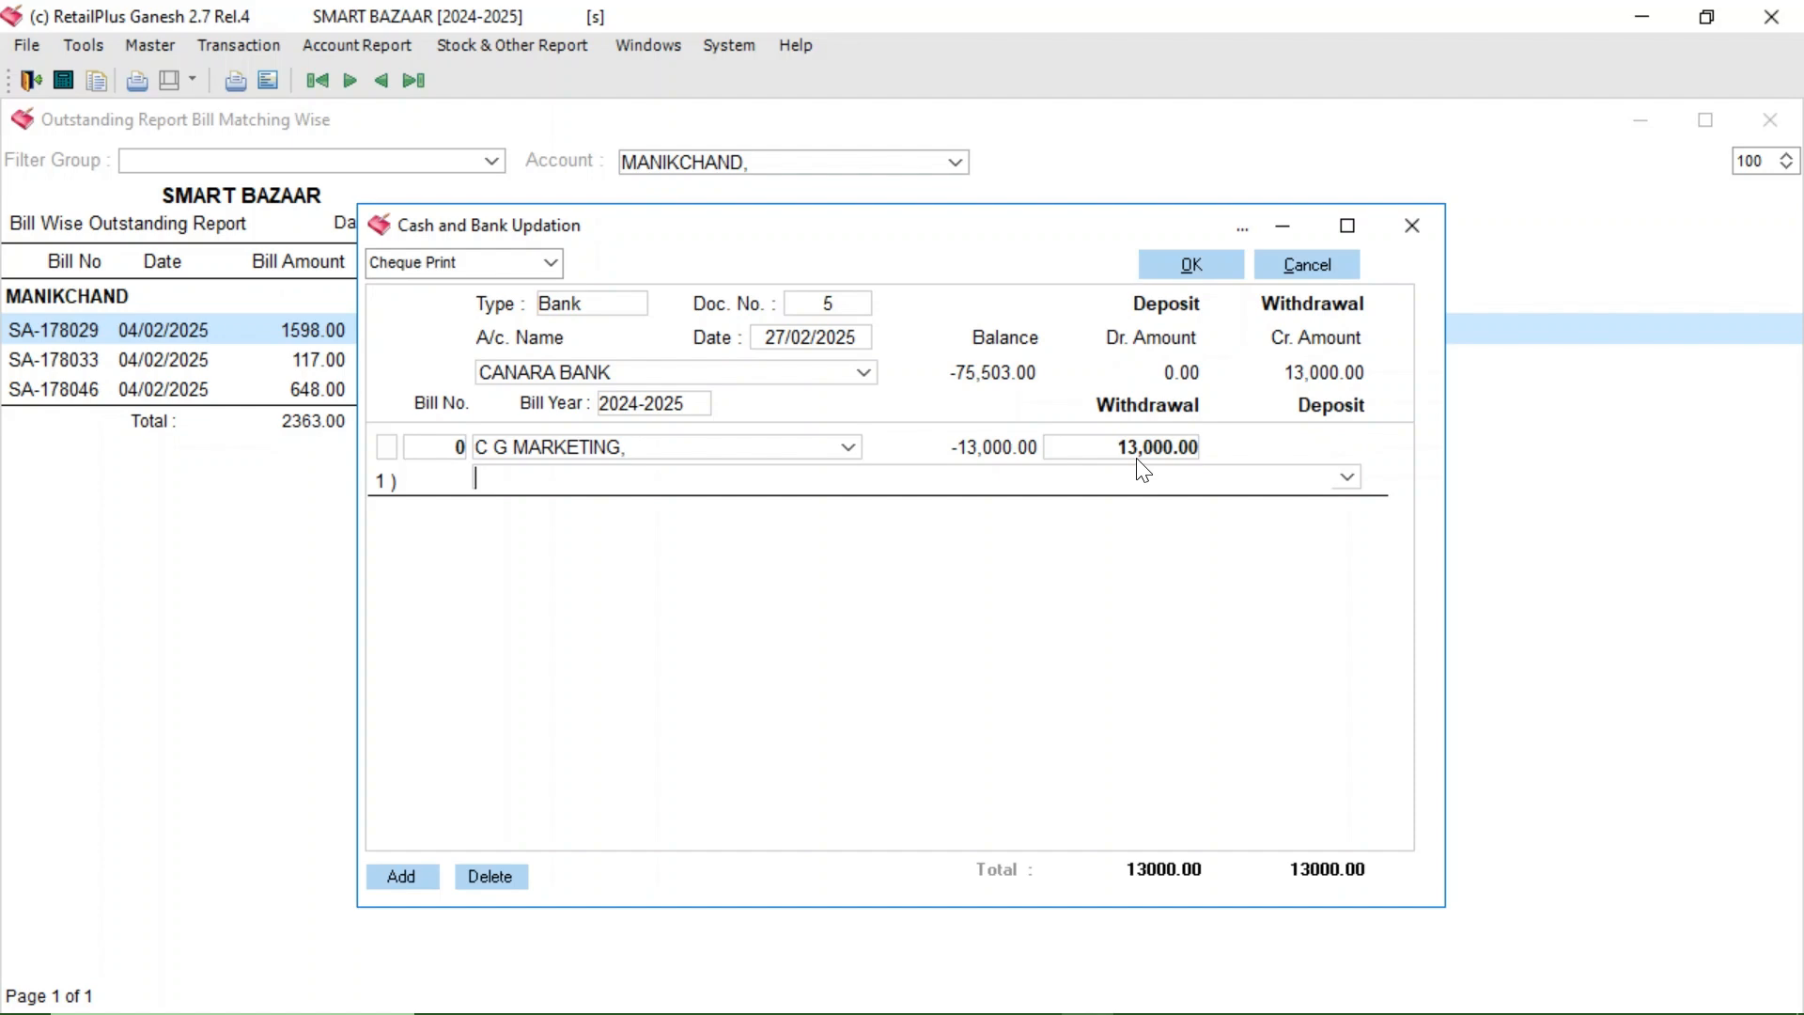
- Add narration 'CHQ NO 789', save voucher 5 and agree to print it
{"action": "type", "text": "CHQ"}
{"action": "key", "text": "Return"}
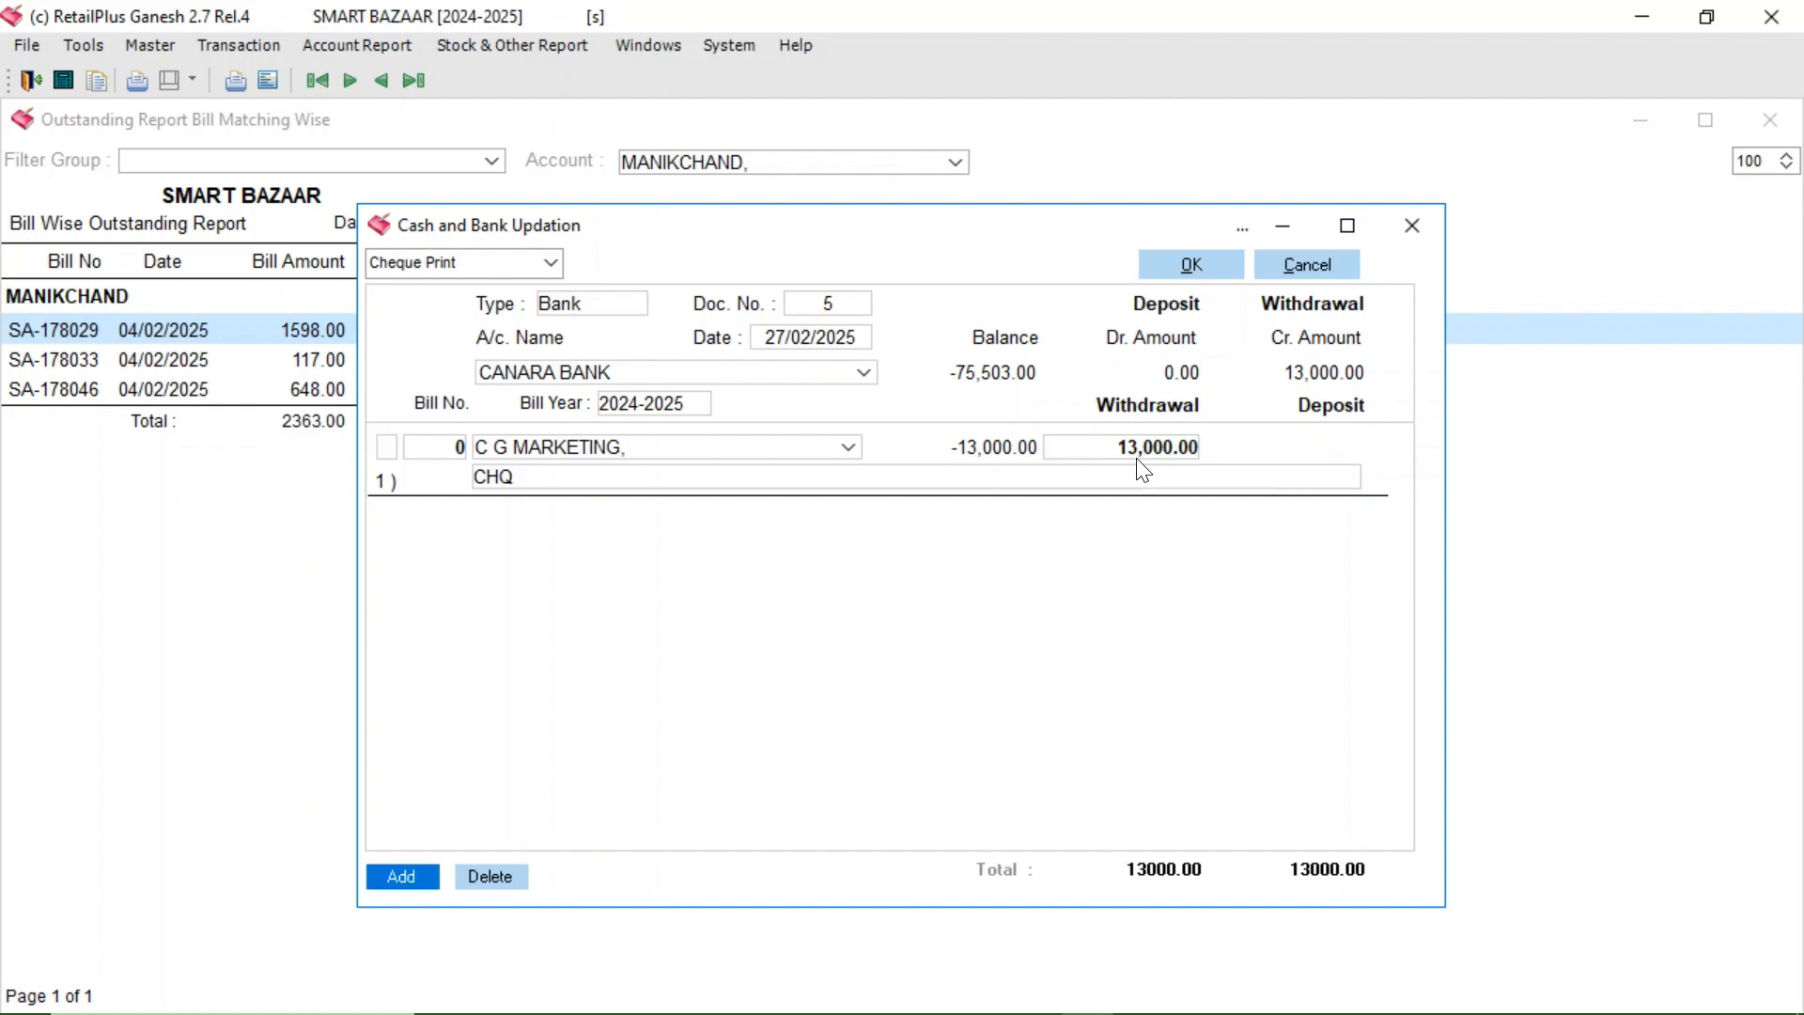
{"action": "left_click", "coordinate": [547, 485]}
{"action": "left_click", "coordinate": [547, 485]}
{"action": "type", "text": "NO 789"}
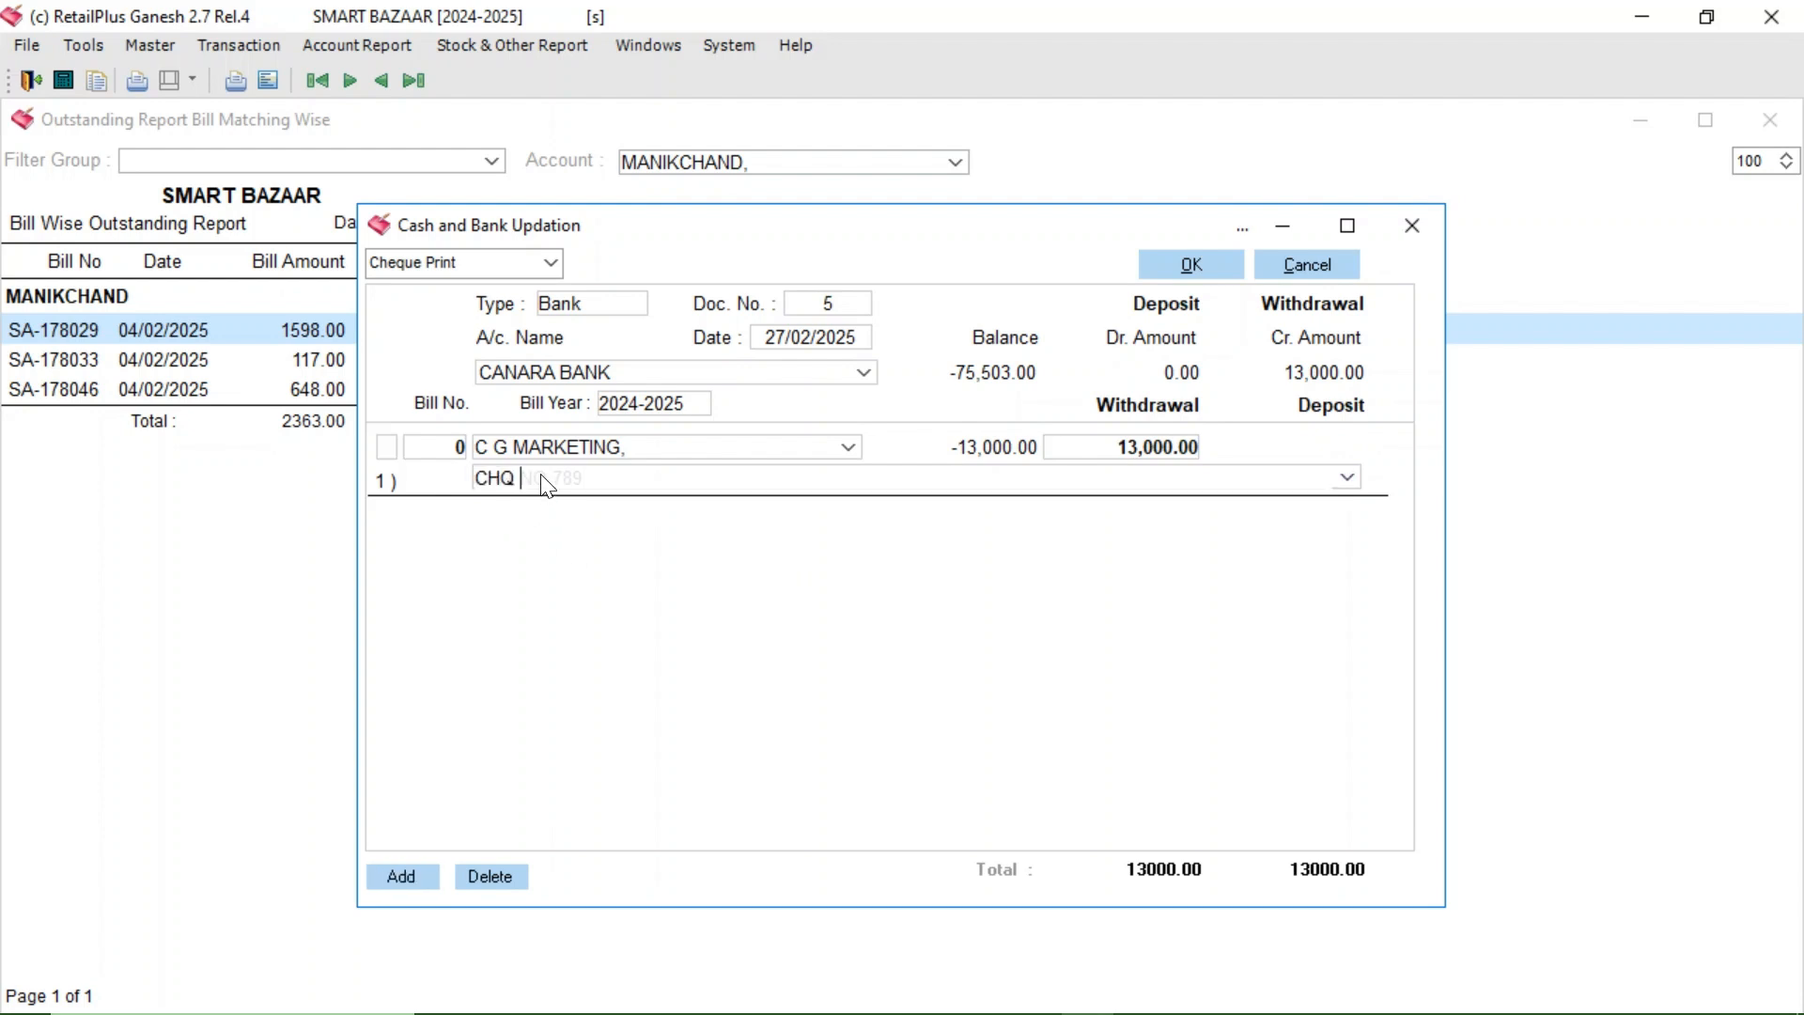
{"action": "left_click", "coordinate": [1205, 261]}
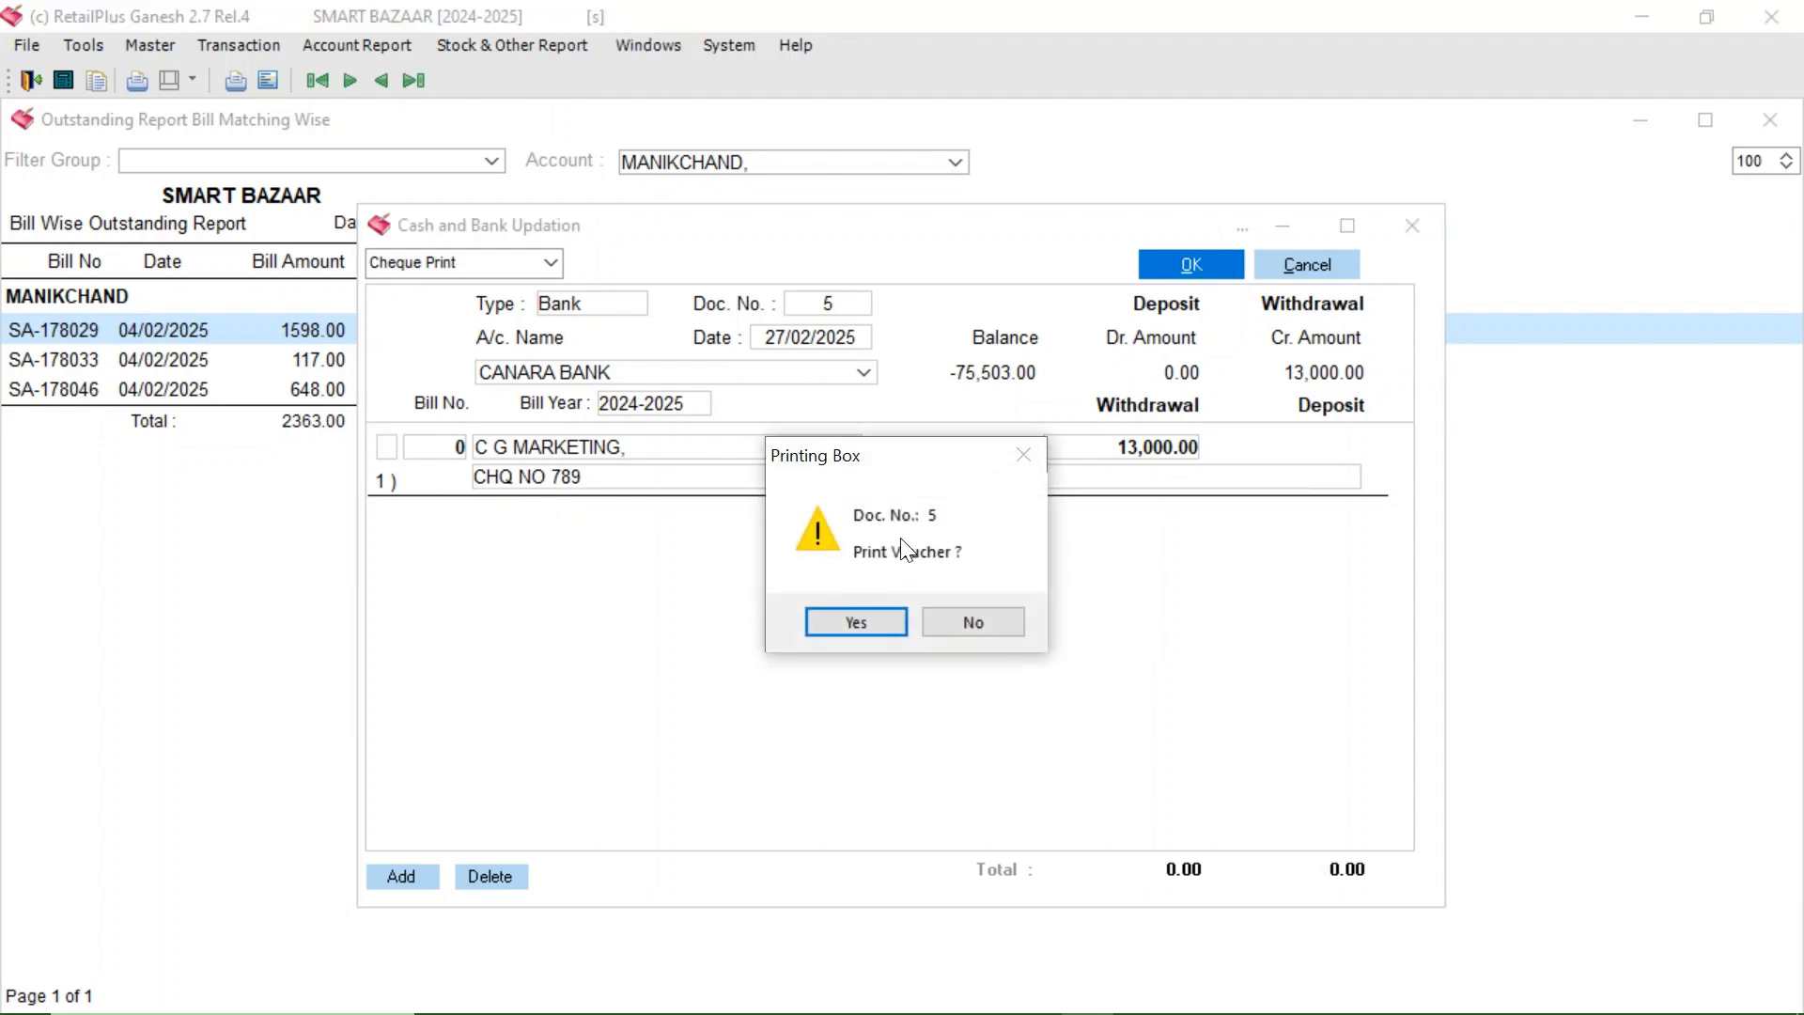
{"action": "left_click", "coordinate": [832, 625]}
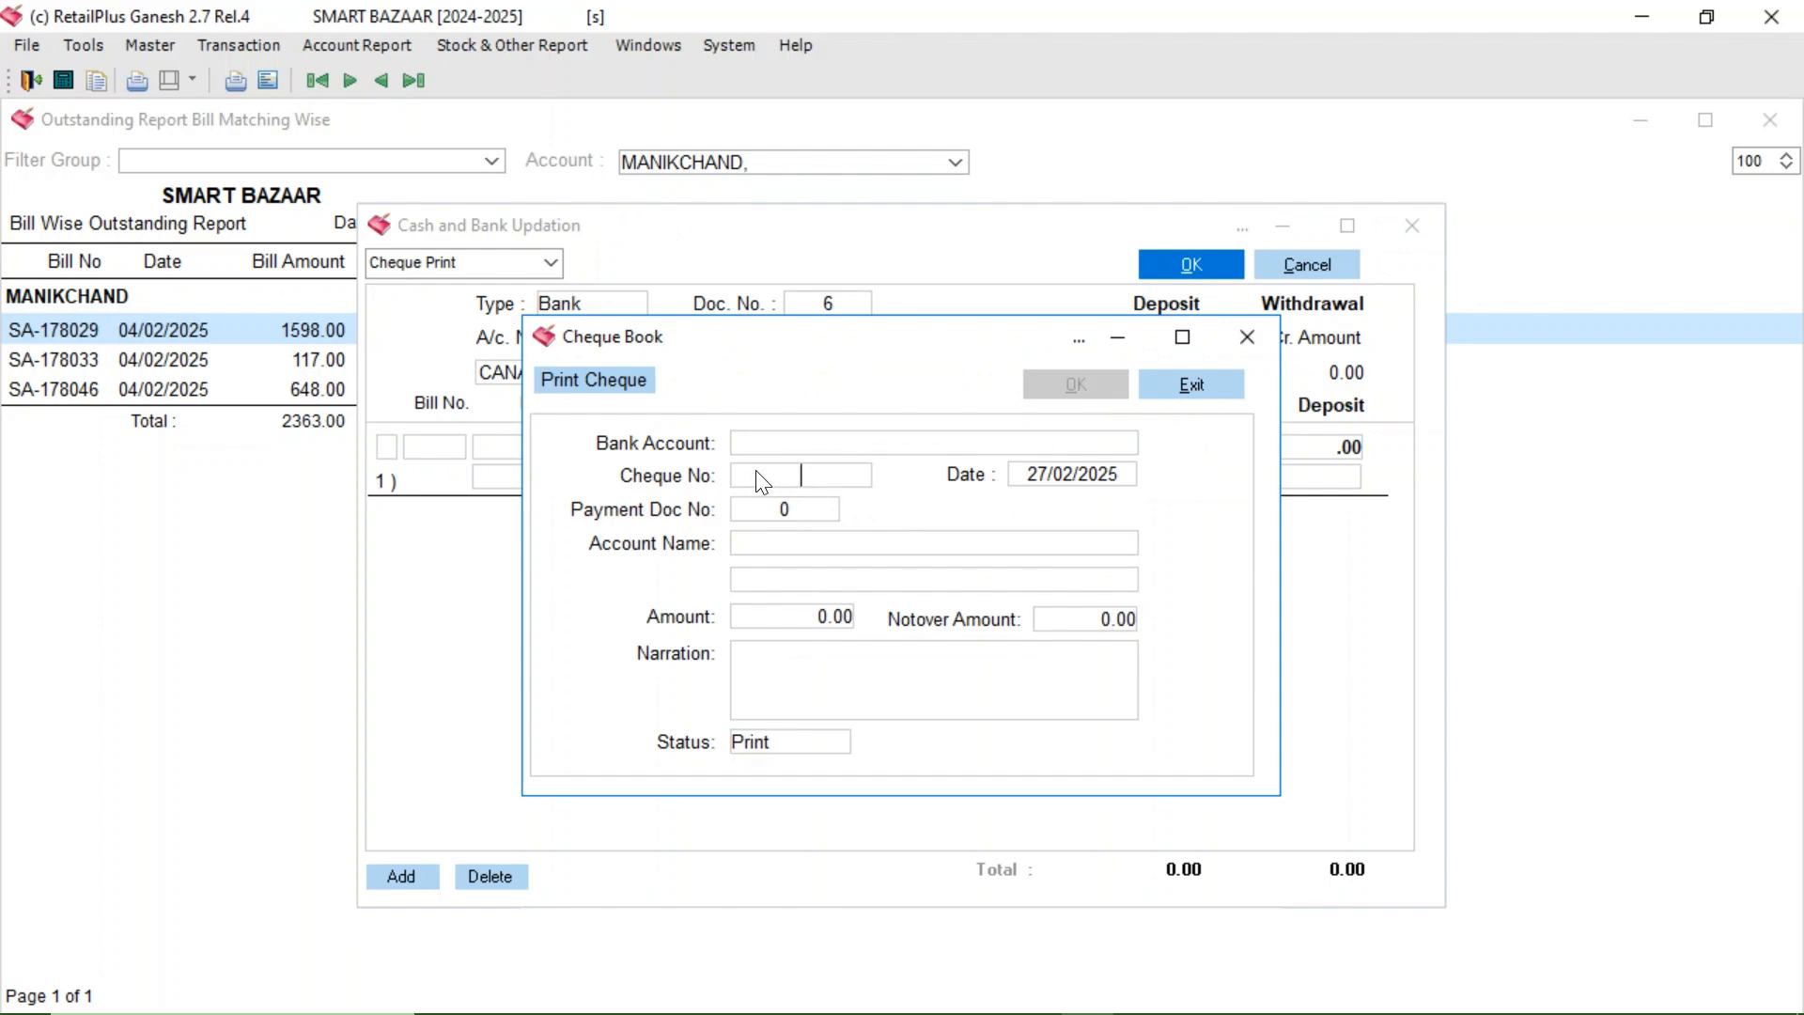
- Fill cheque 789 for payment doc 5 from CANARA BANK and agree to print it
{"action": "type", "text": "789"}
{"action": "key", "text": "Return"}
{"action": "left_click", "coordinate": [783, 522]}
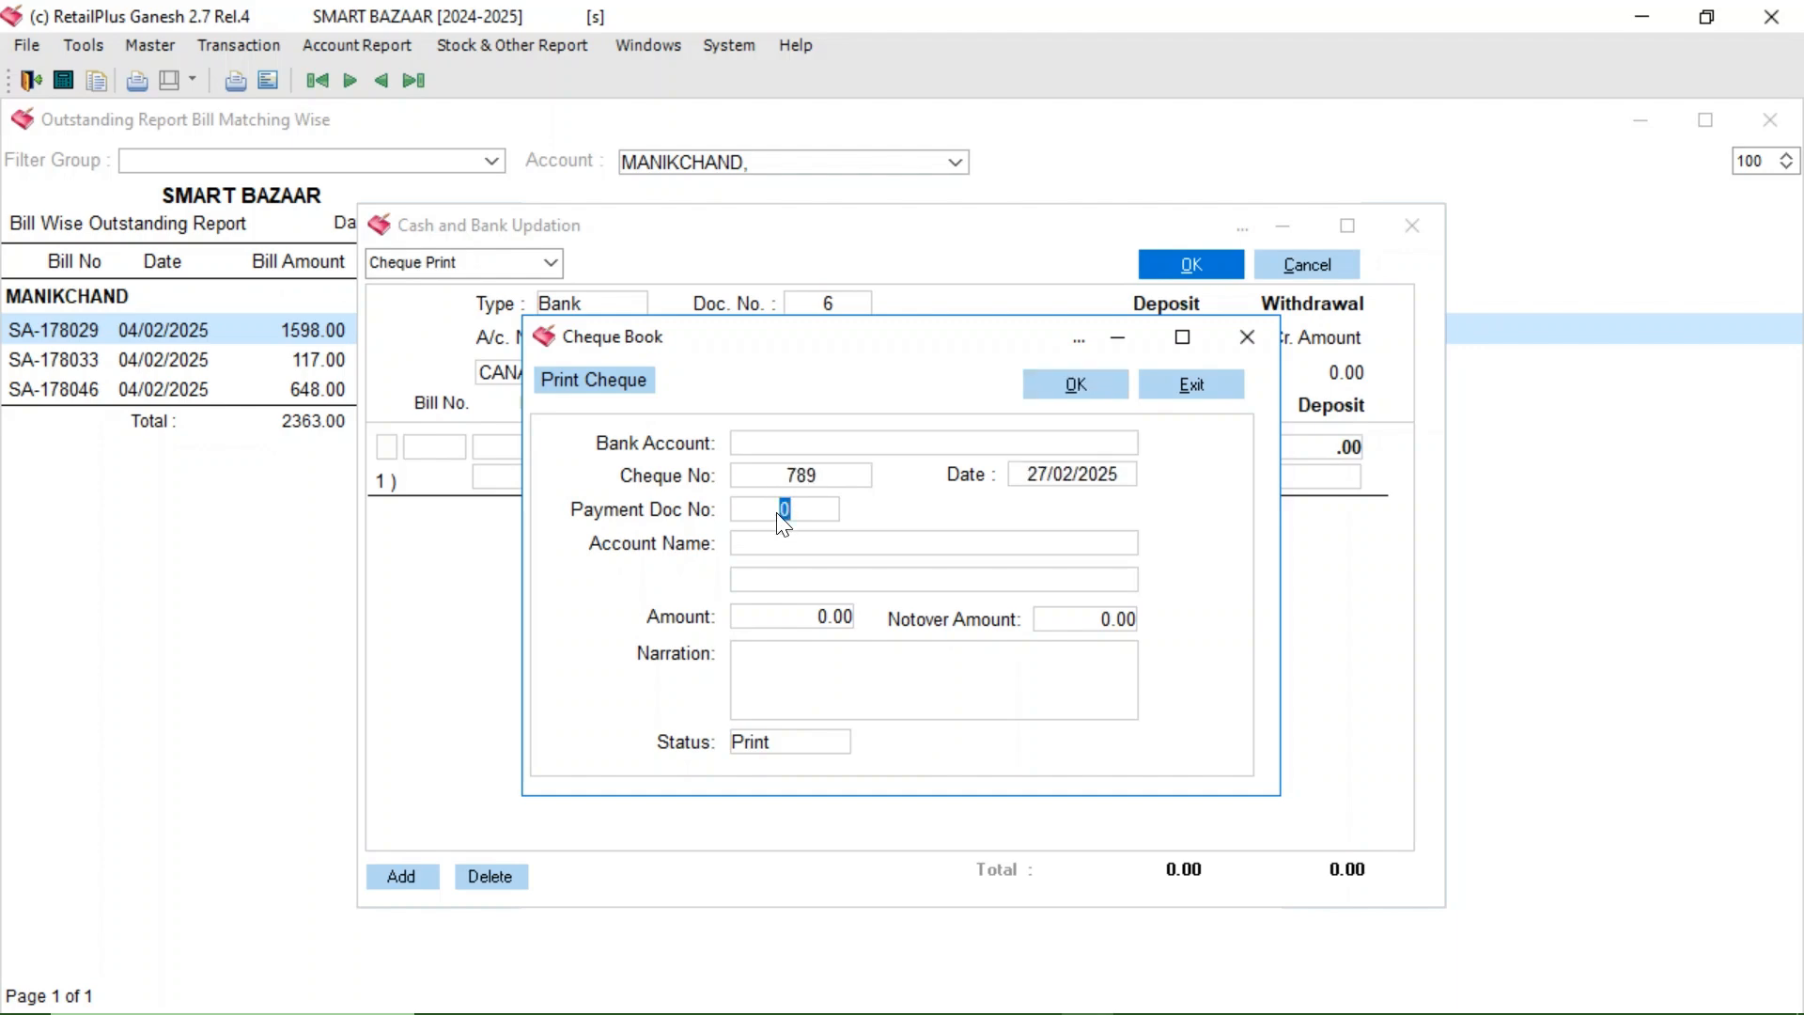
{"action": "type", "text": "5"}
{"action": "key", "text": "Return"}
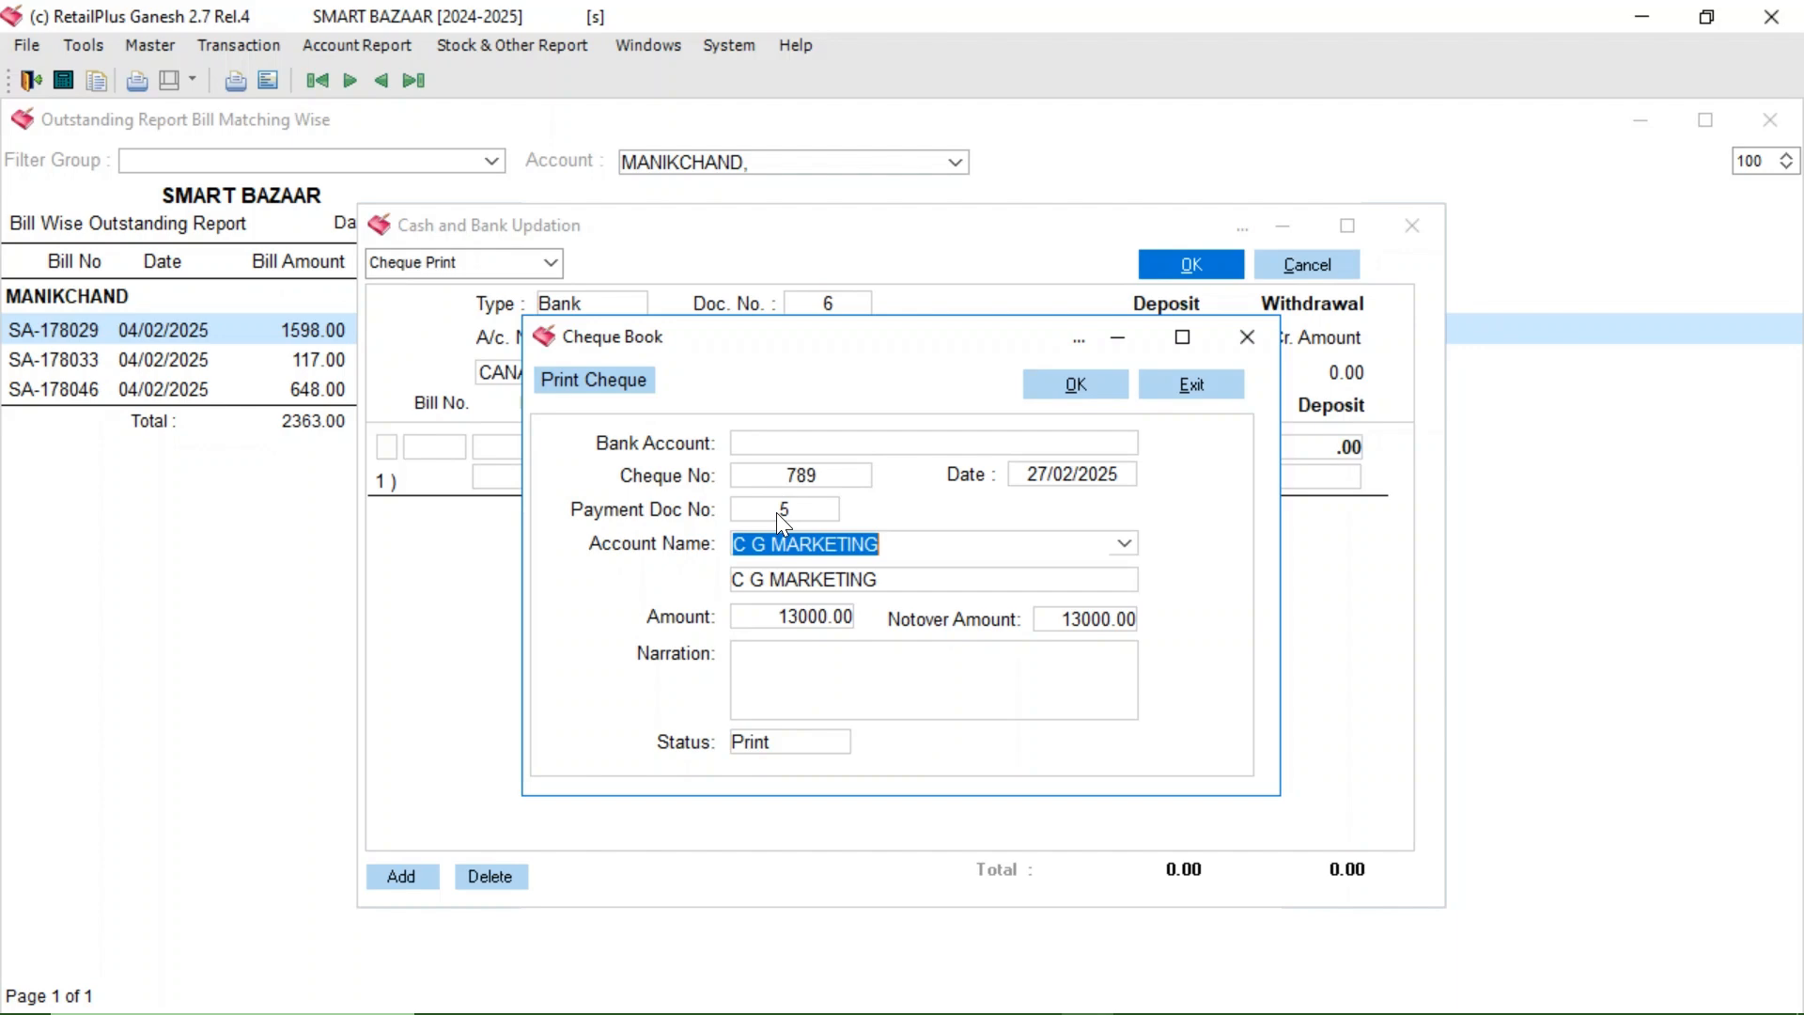
{"action": "left_click", "coordinate": [801, 443]}
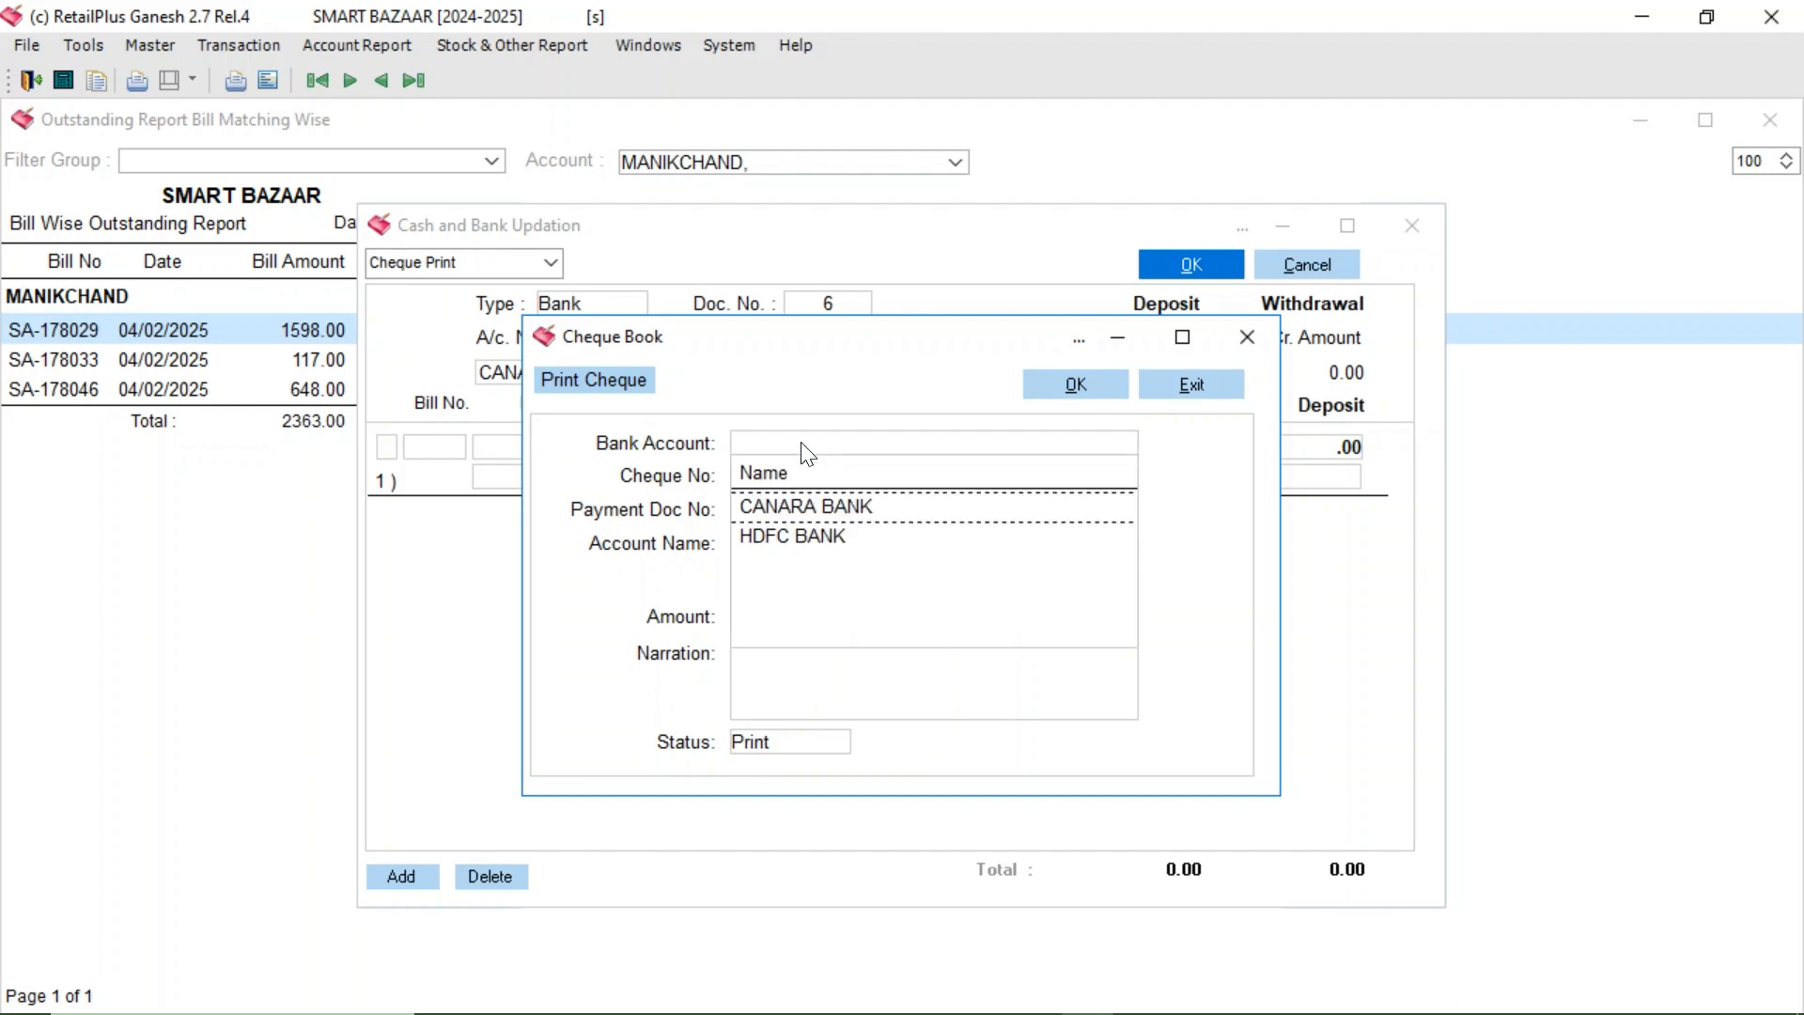
{"action": "left_click", "coordinate": [767, 505]}
{"action": "key", "text": "Return"}
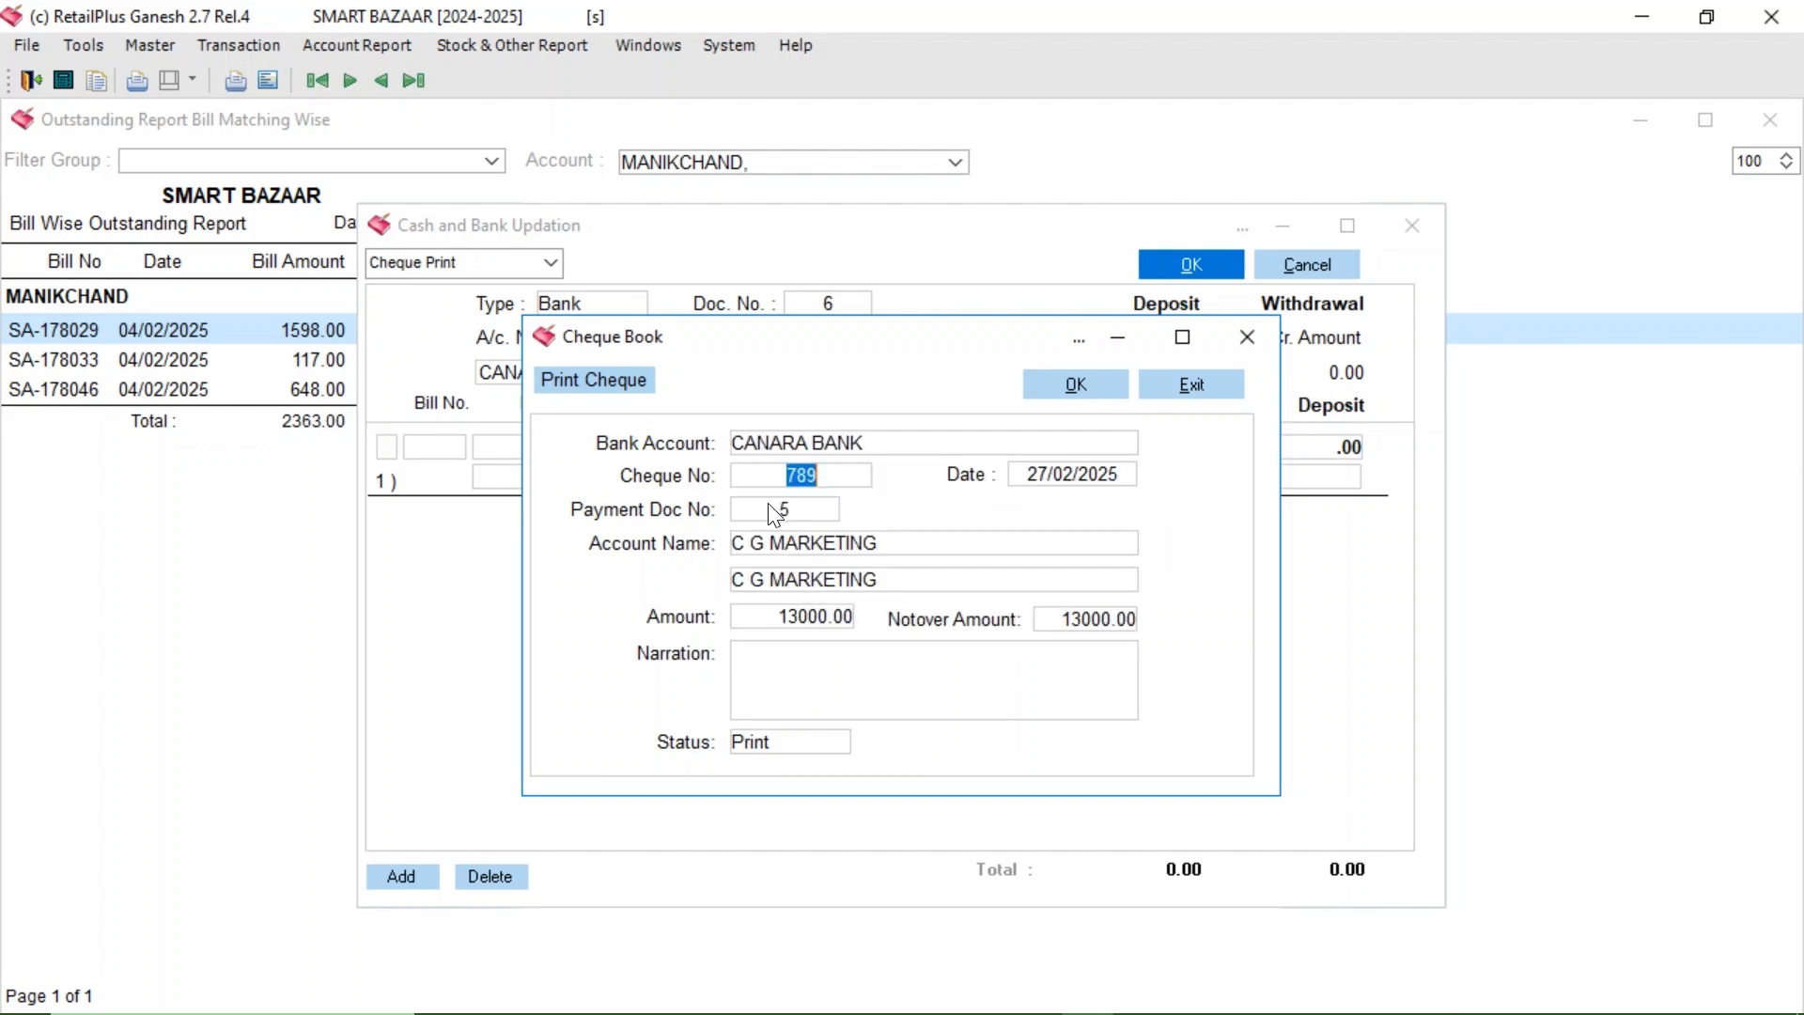
{"action": "left_click", "coordinate": [1091, 383]}
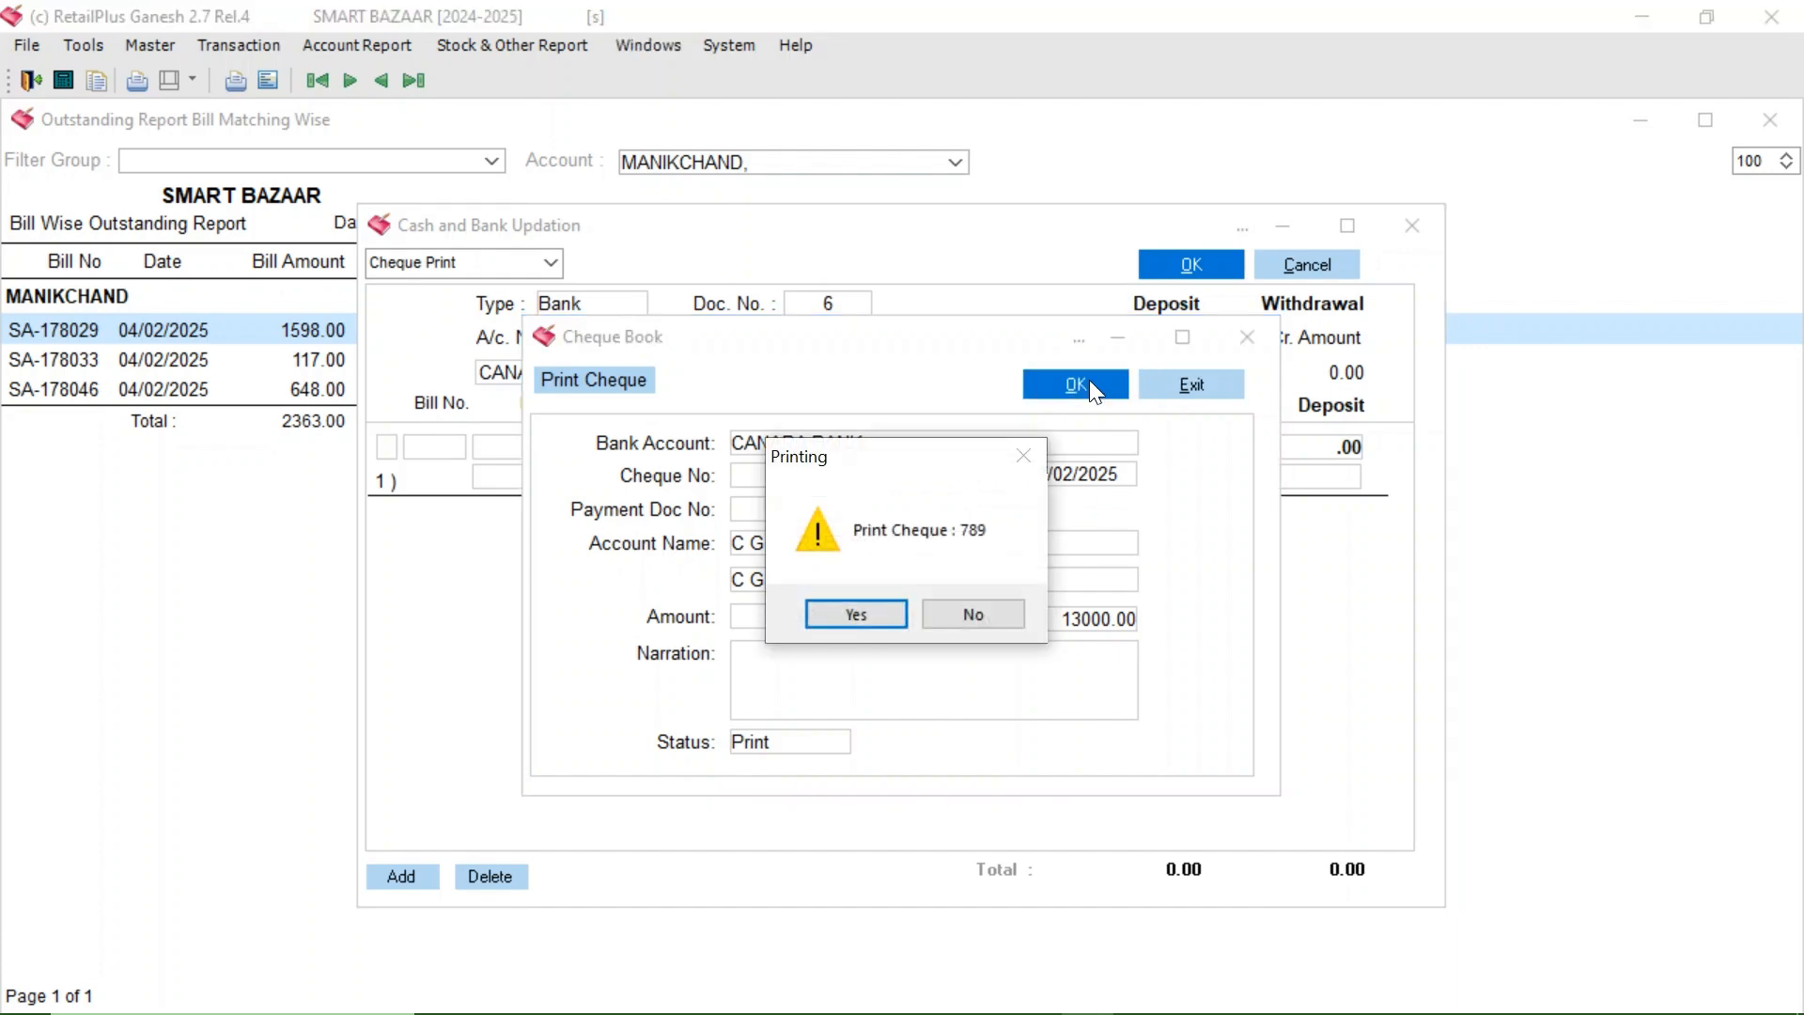
{"action": "left_click", "coordinate": [817, 620]}
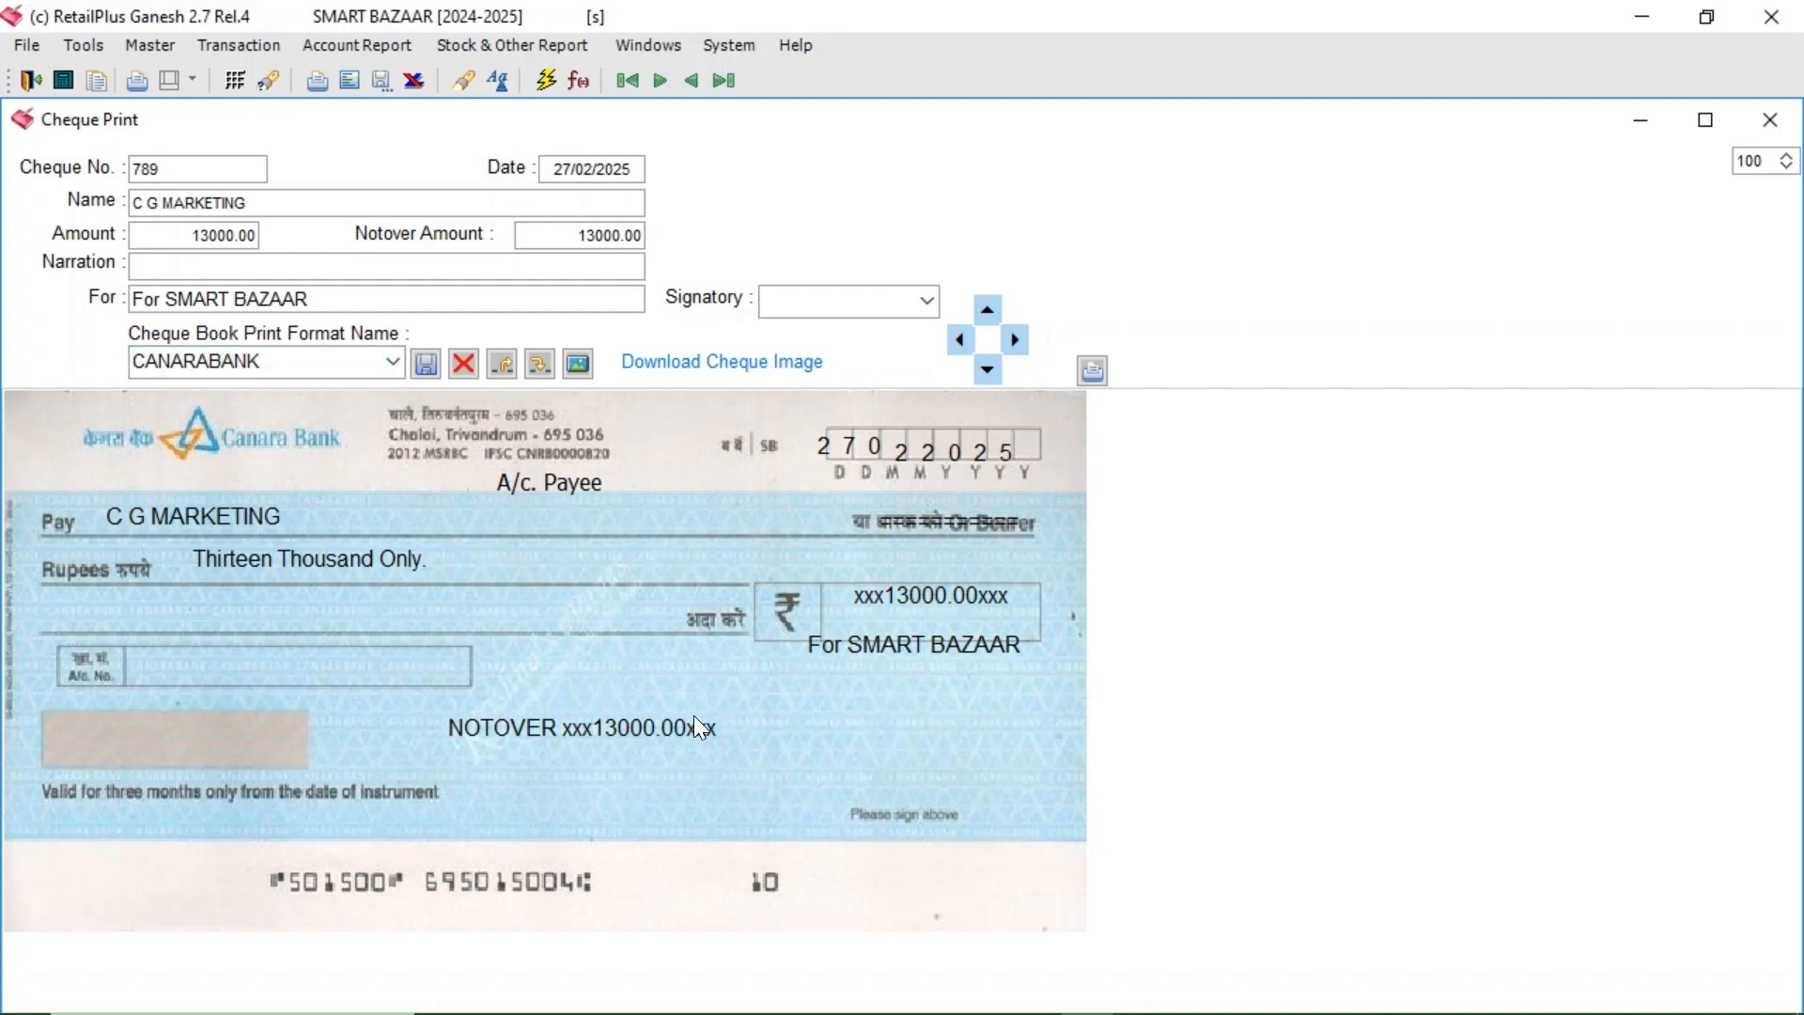
- Preview cheque 789 in ICICI format, revert to CANARABANK, then bring up print options
{"action": "left_click", "coordinate": [390, 361]}
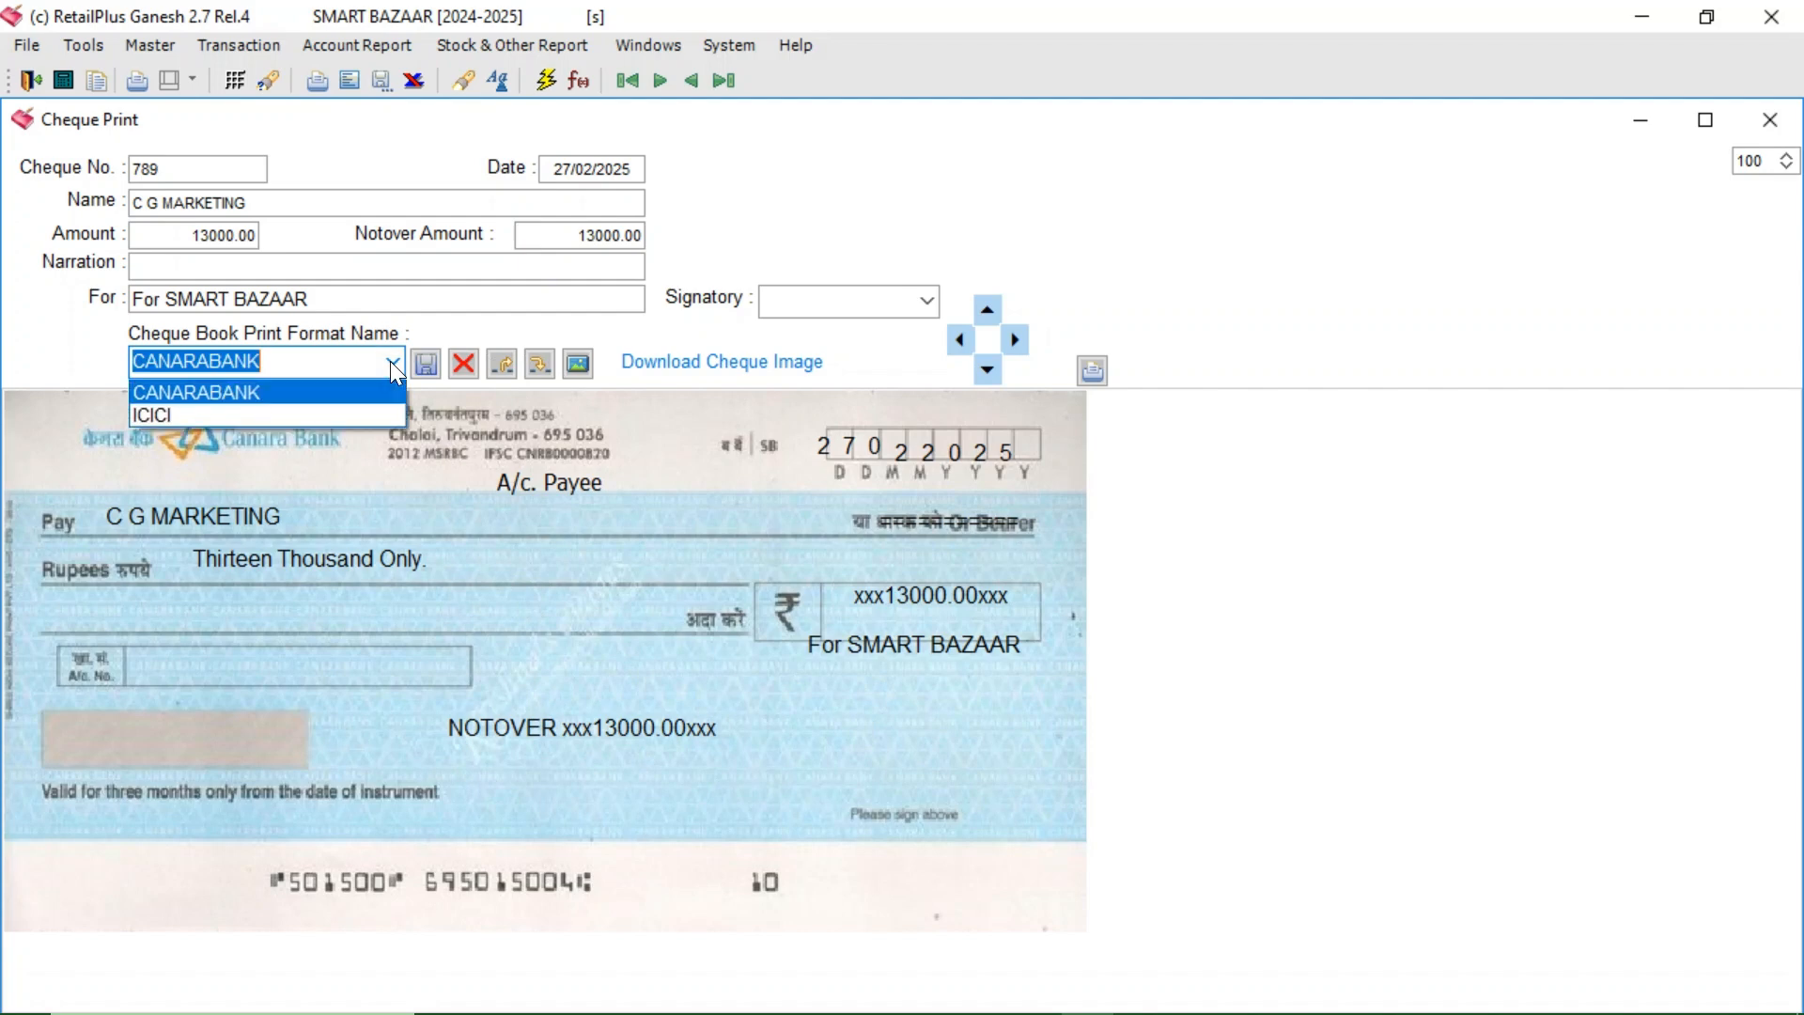
{"action": "left_click", "coordinate": [252, 416]}
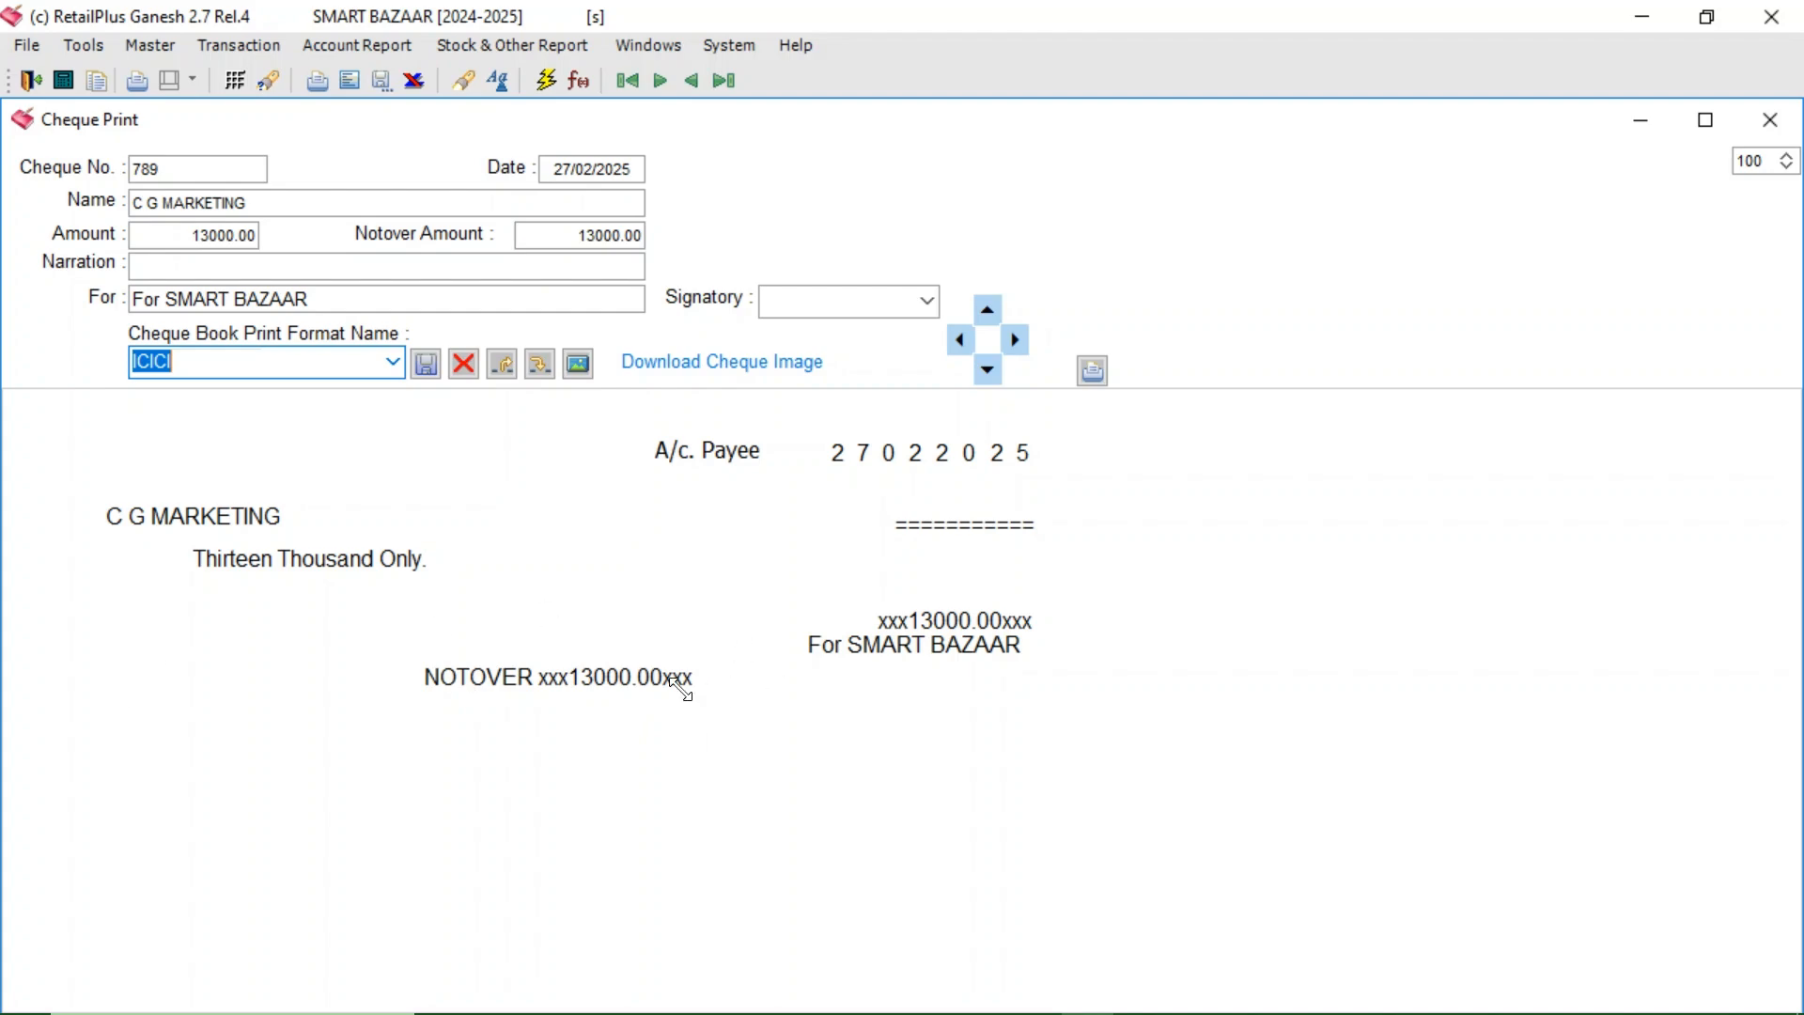
{"action": "left_click", "coordinate": [400, 363]}
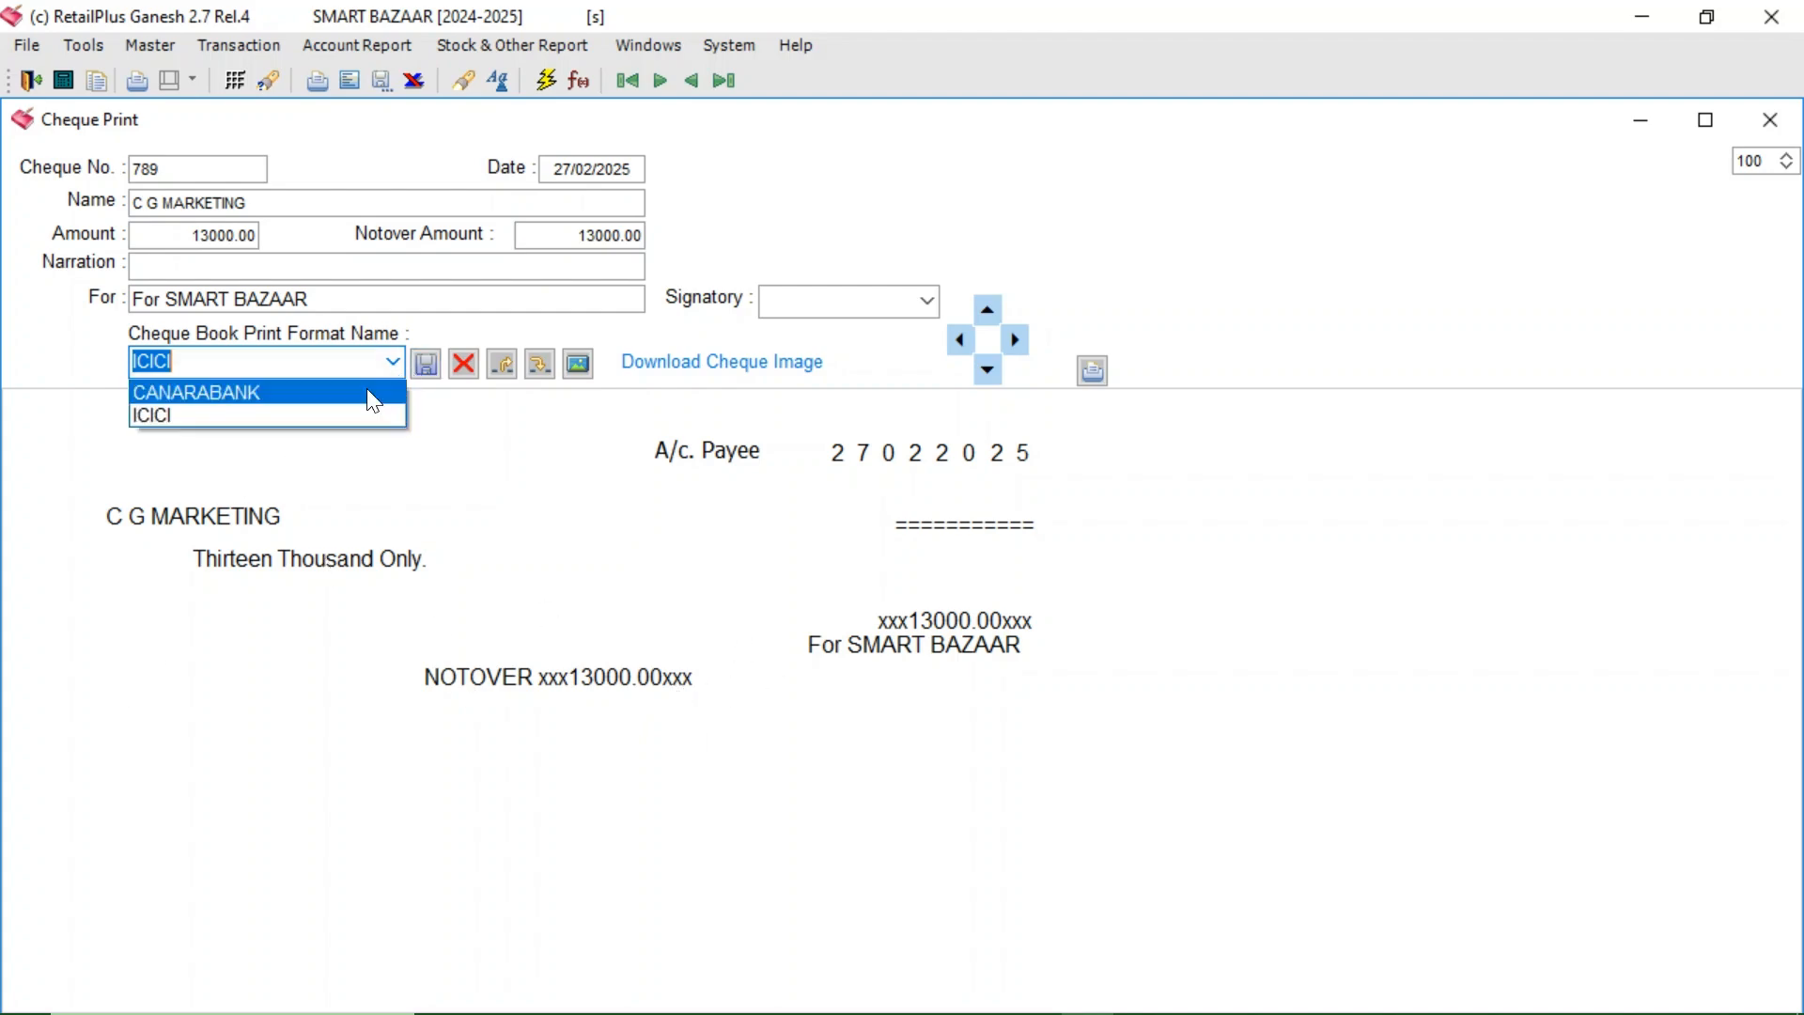
{"action": "left_click", "coordinate": [334, 391]}
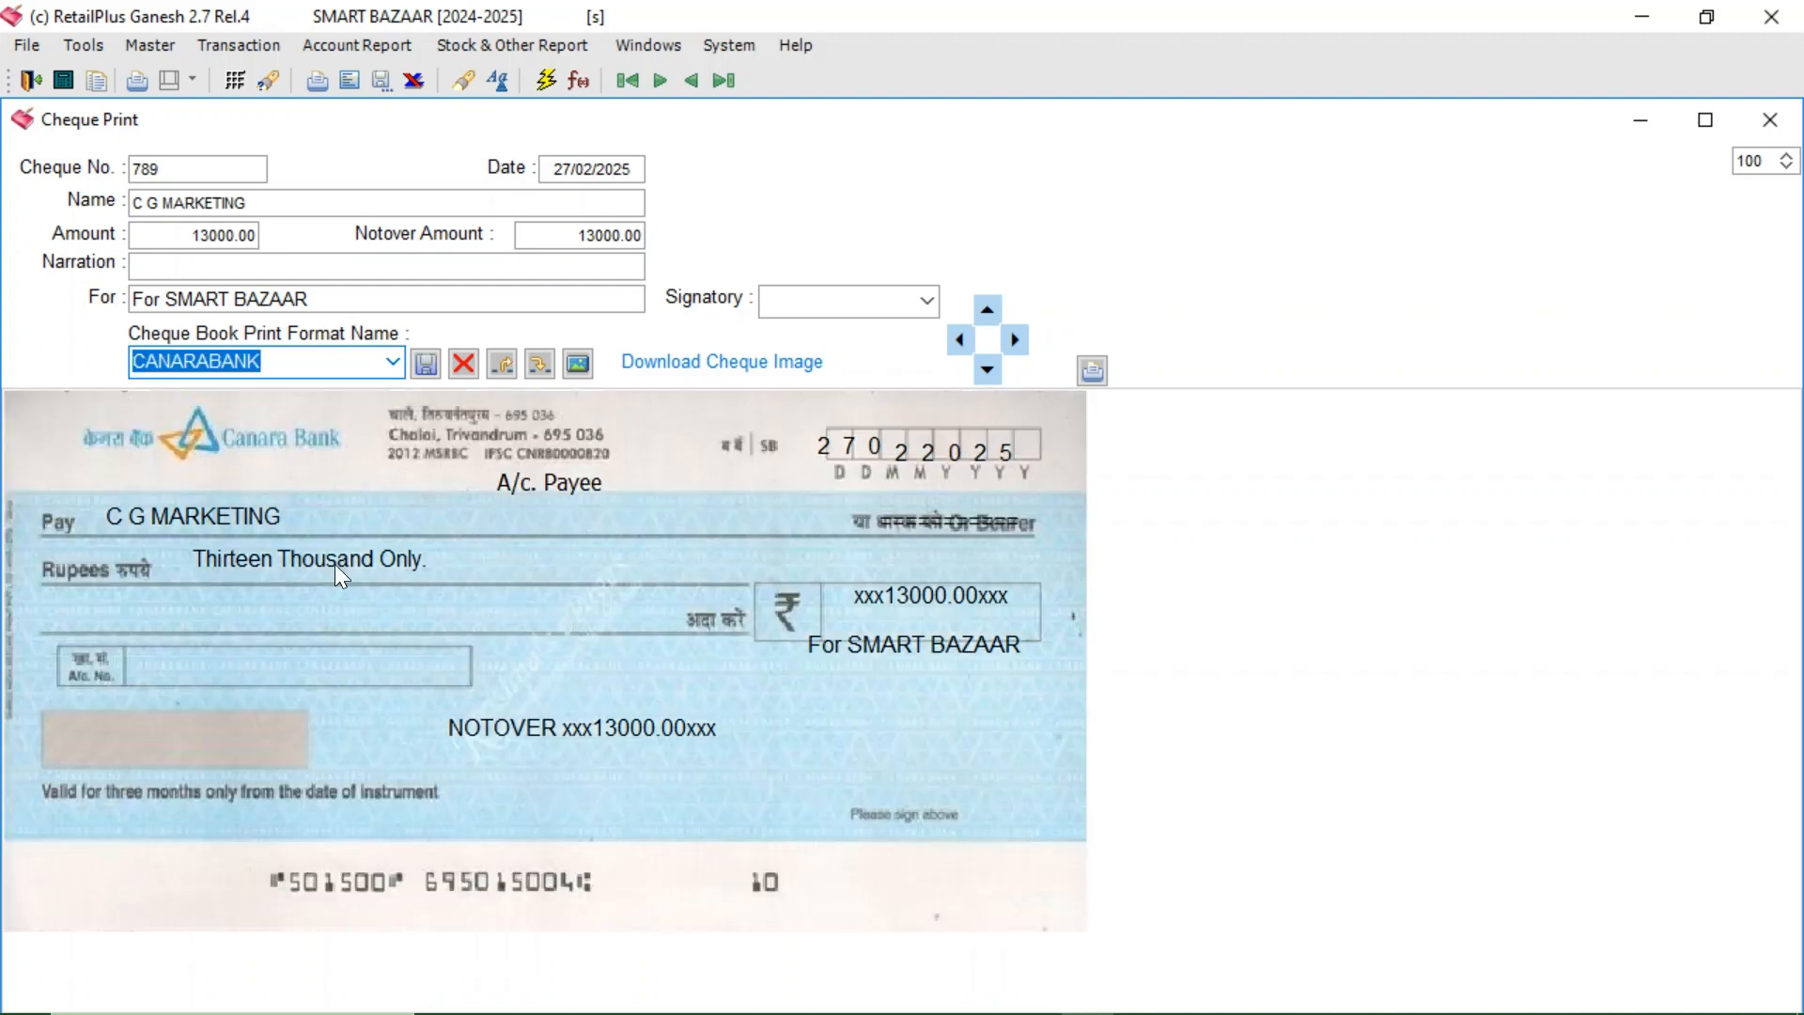
{"action": "left_click", "coordinate": [325, 89]}
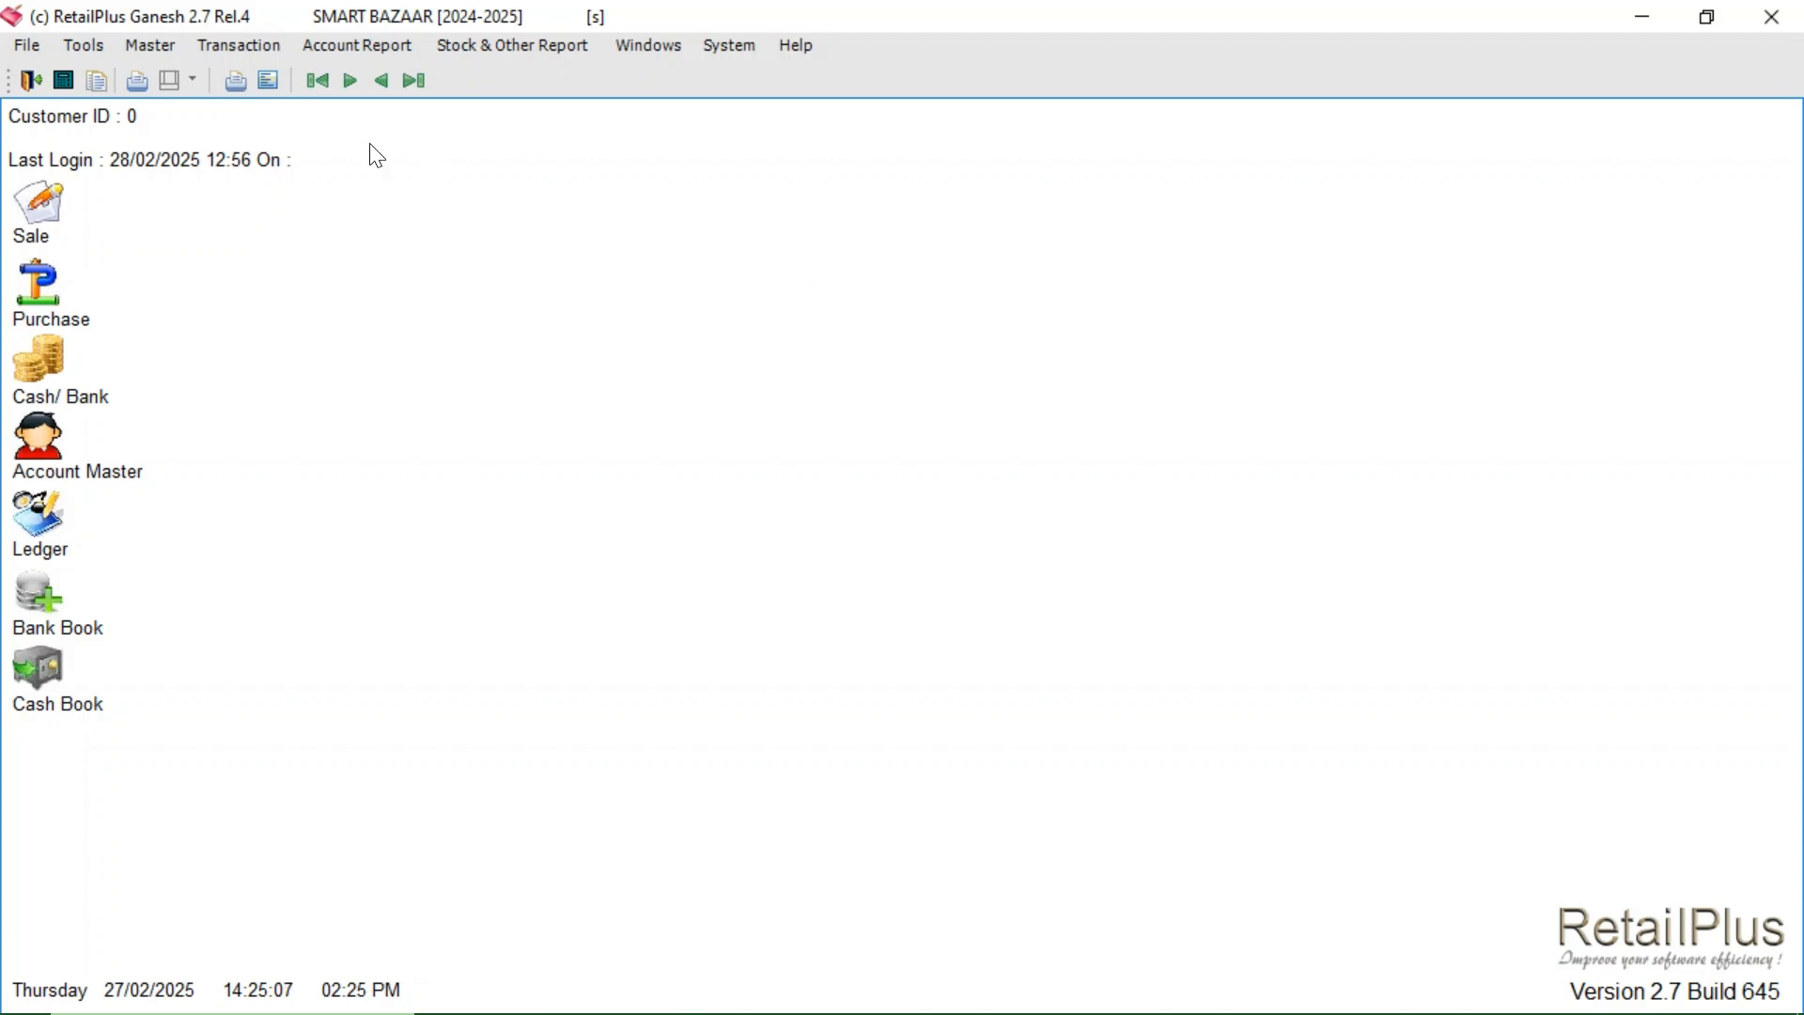
- Start a new Cash & Bank voucher of type Bank paying from CANARA BANK
{"action": "left_click", "coordinate": [242, 48]}
{"action": "left_click", "coordinate": [344, 165]}
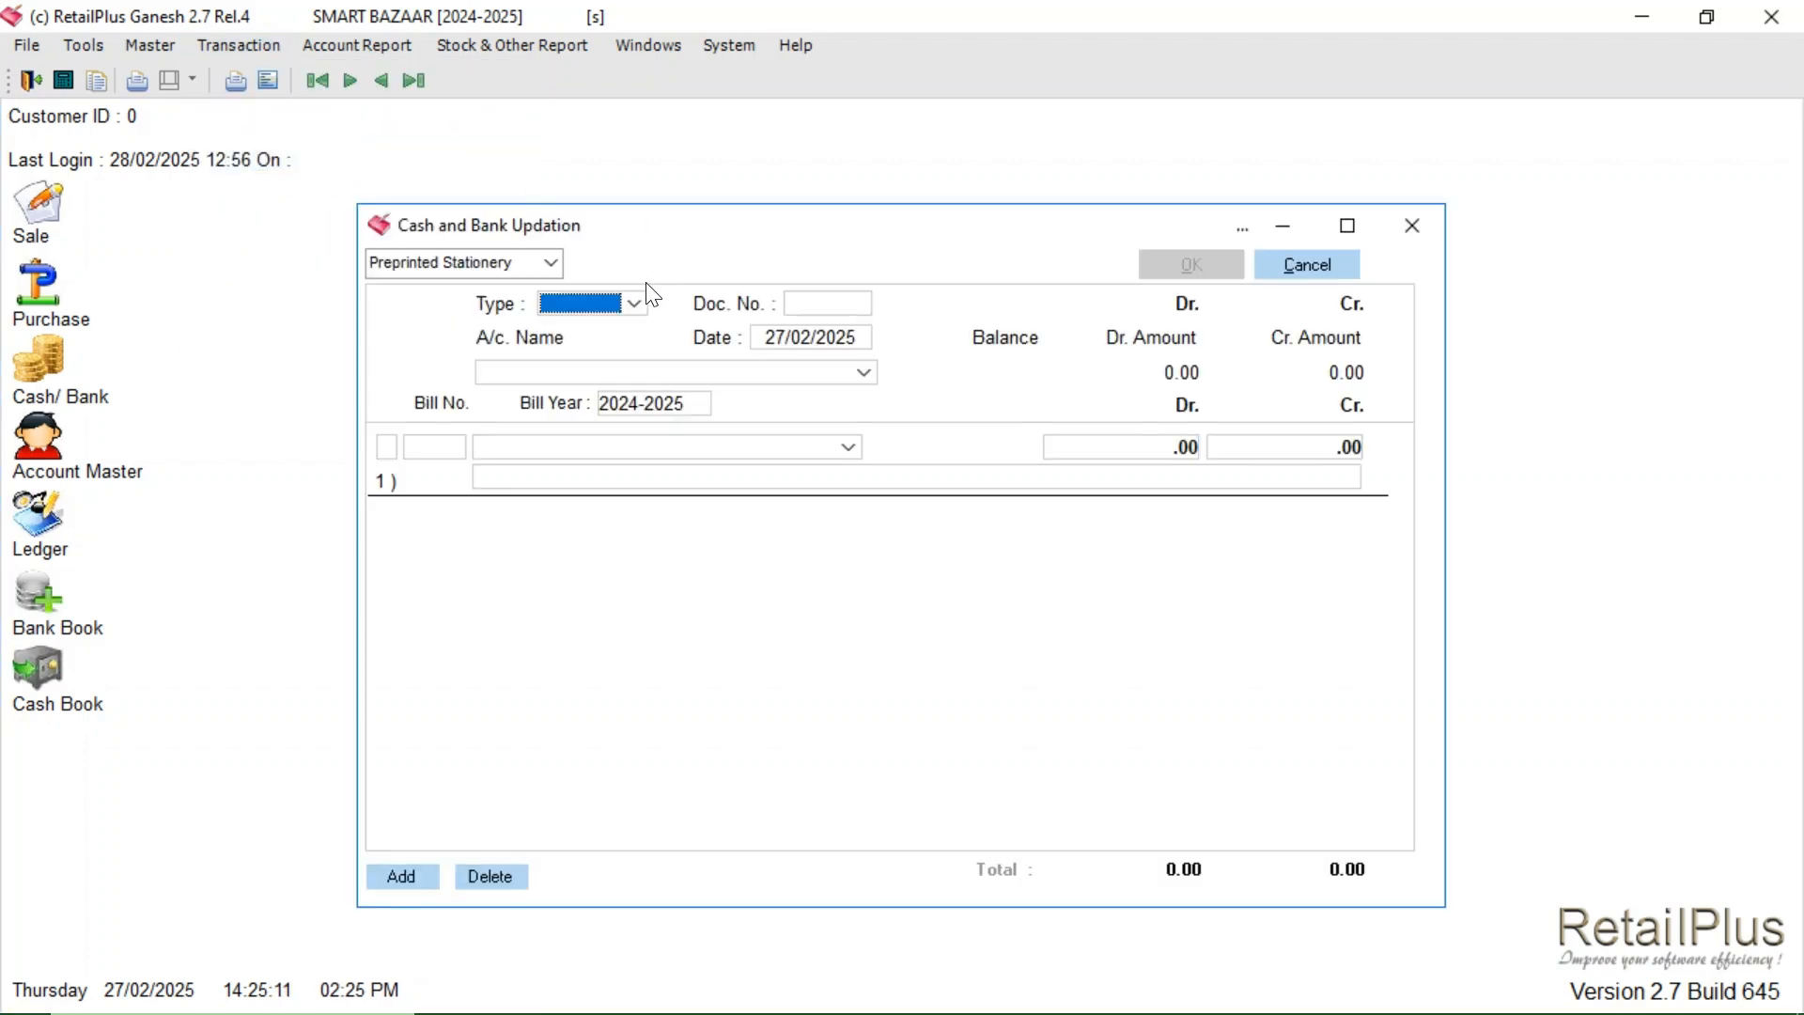
{"action": "left_click", "coordinate": [634, 305]}
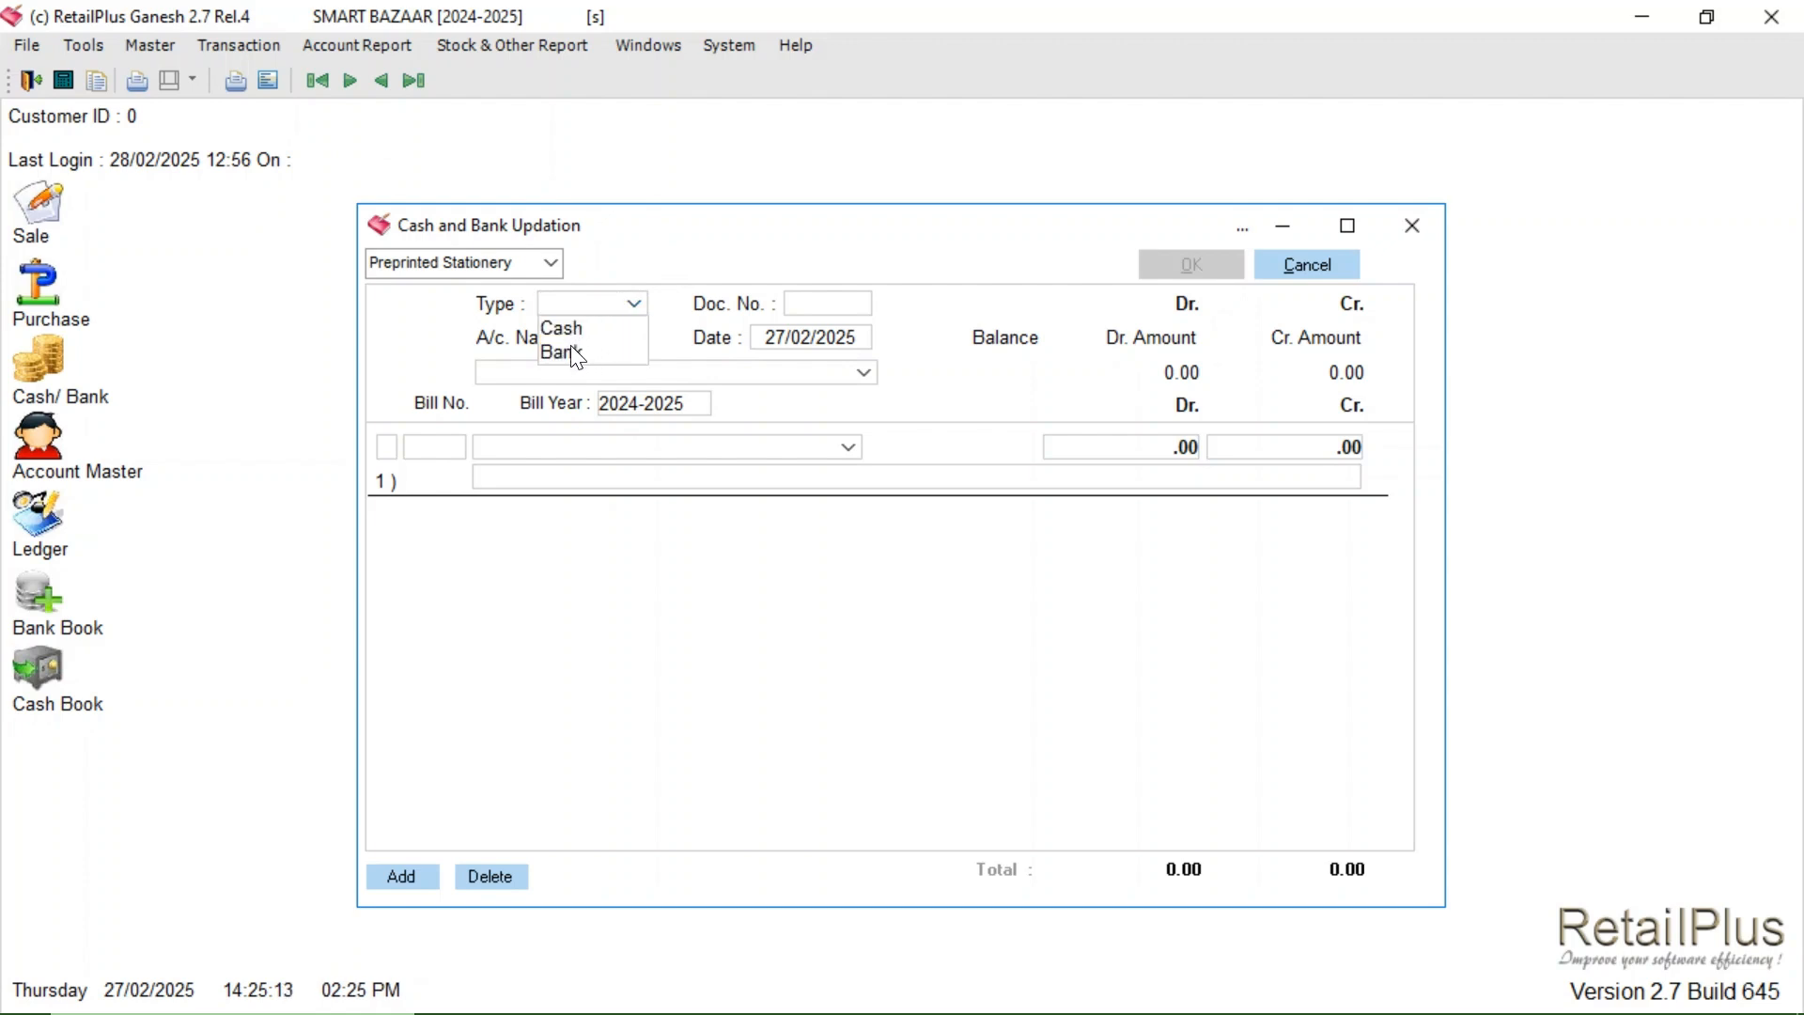
{"action": "left_click", "coordinate": [575, 351]}
{"action": "left_click", "coordinate": [833, 374]}
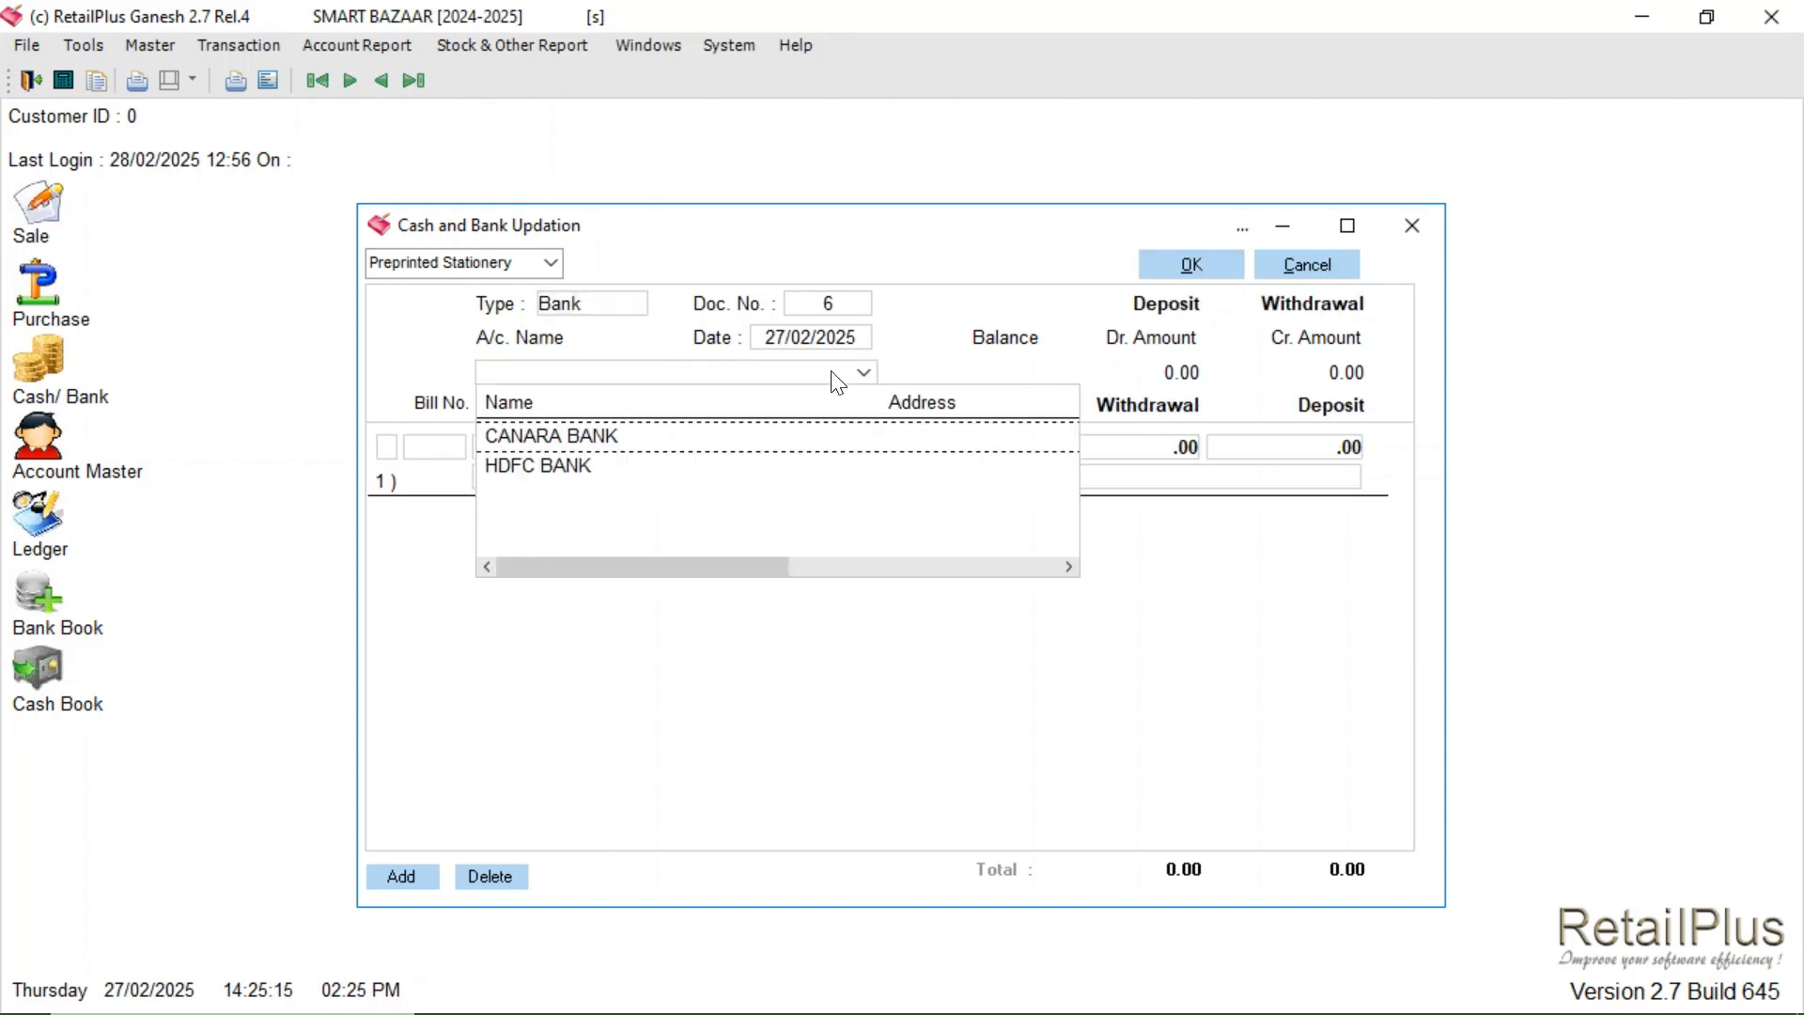
{"action": "left_click", "coordinate": [646, 442]}
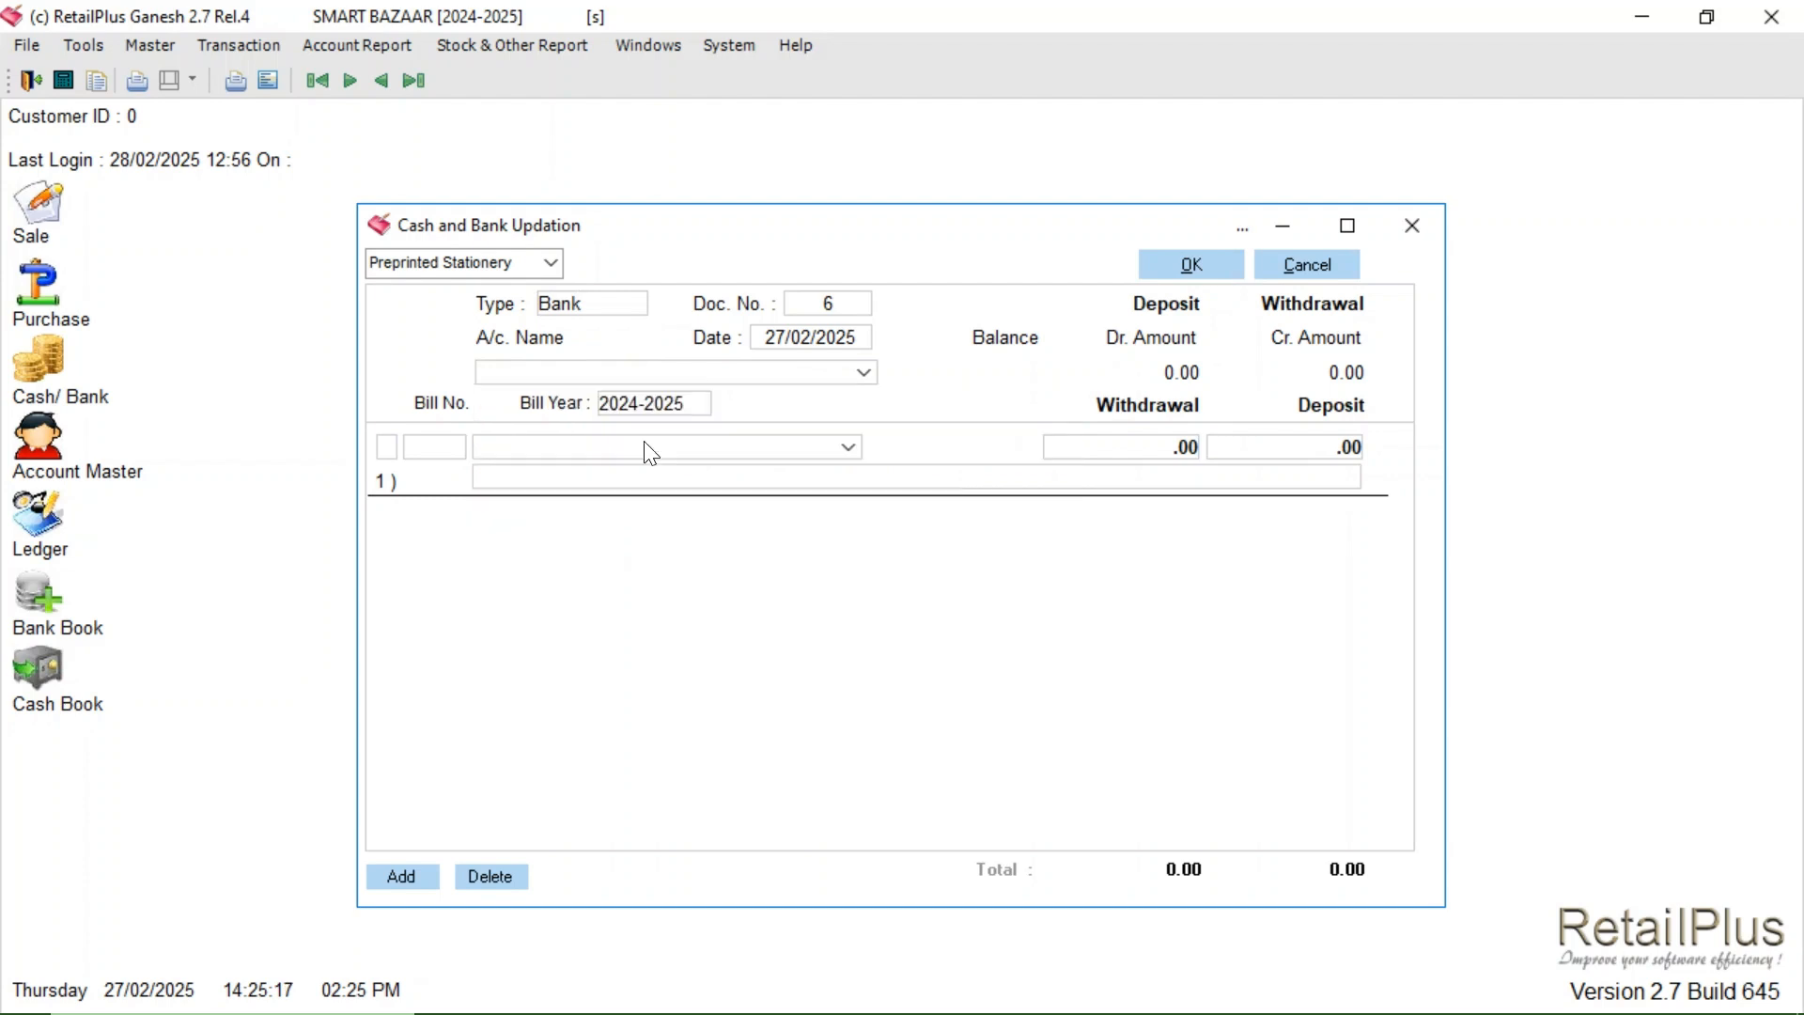
- Add a 180.00 PETROL EXPS withdrawal line with narration GPAY
{"action": "left_click", "coordinate": [582, 454]}
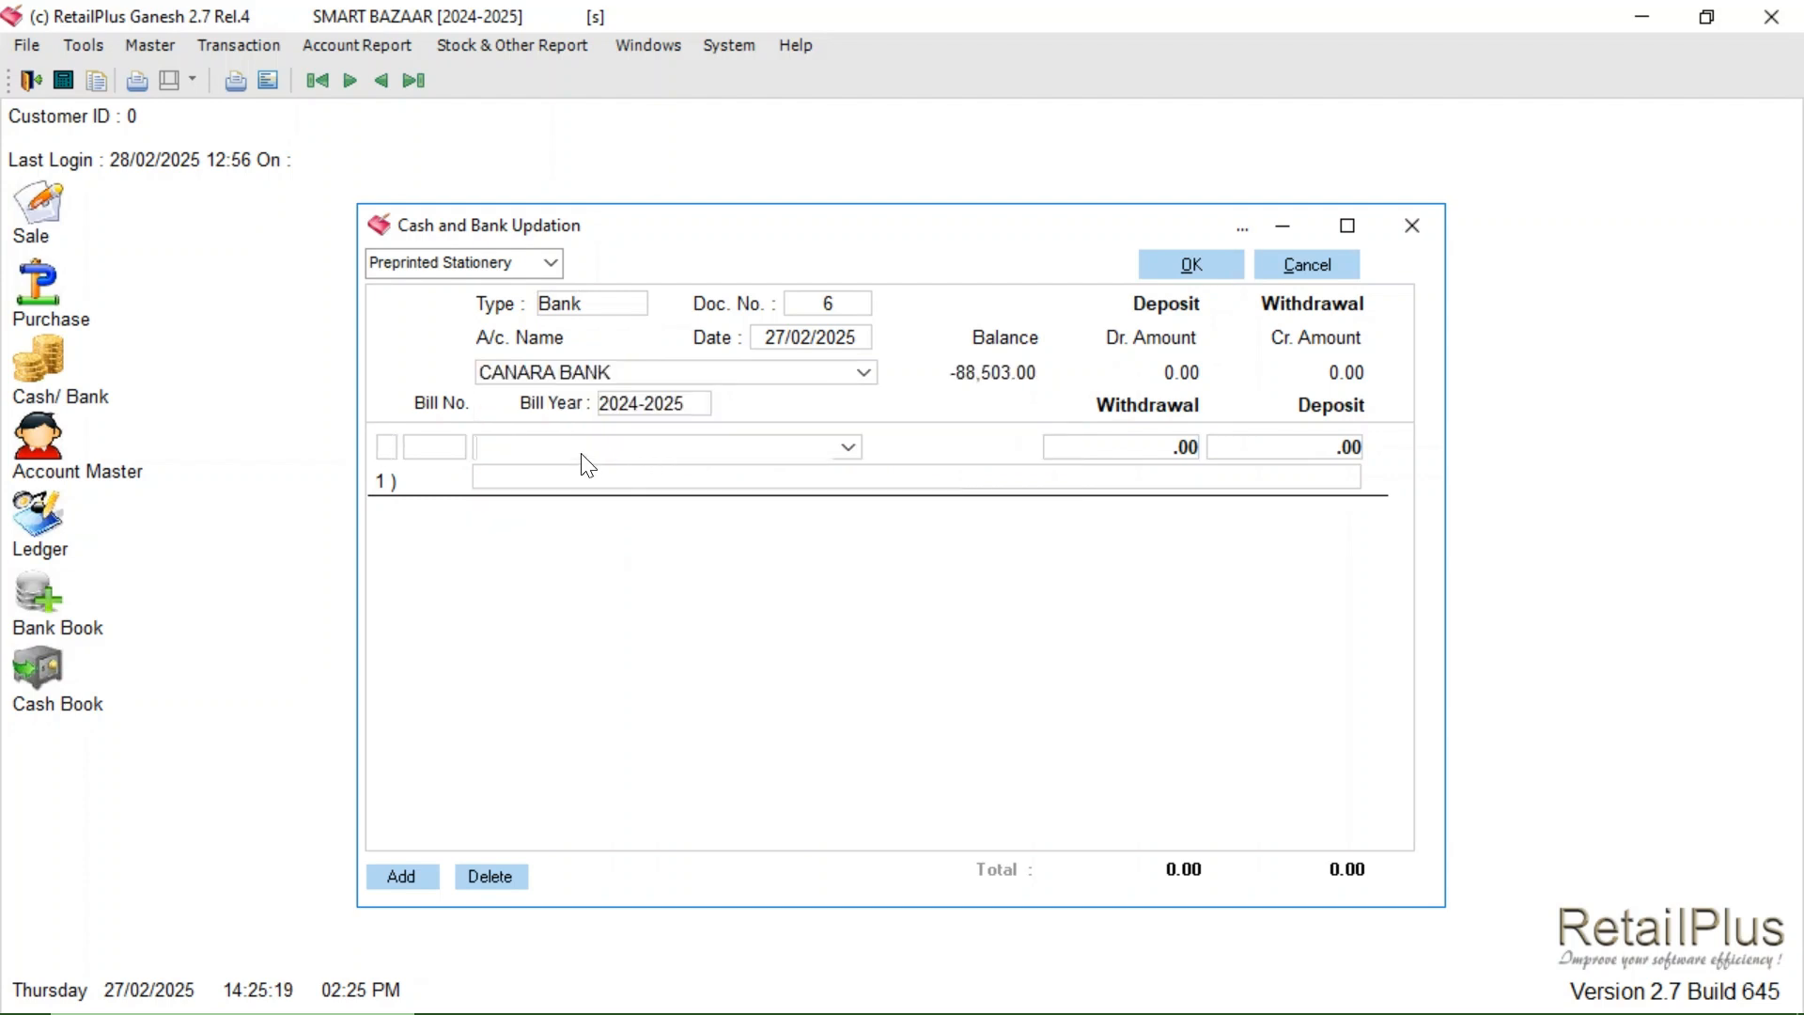
{"action": "type", "text": "PETROL EXPS,"}
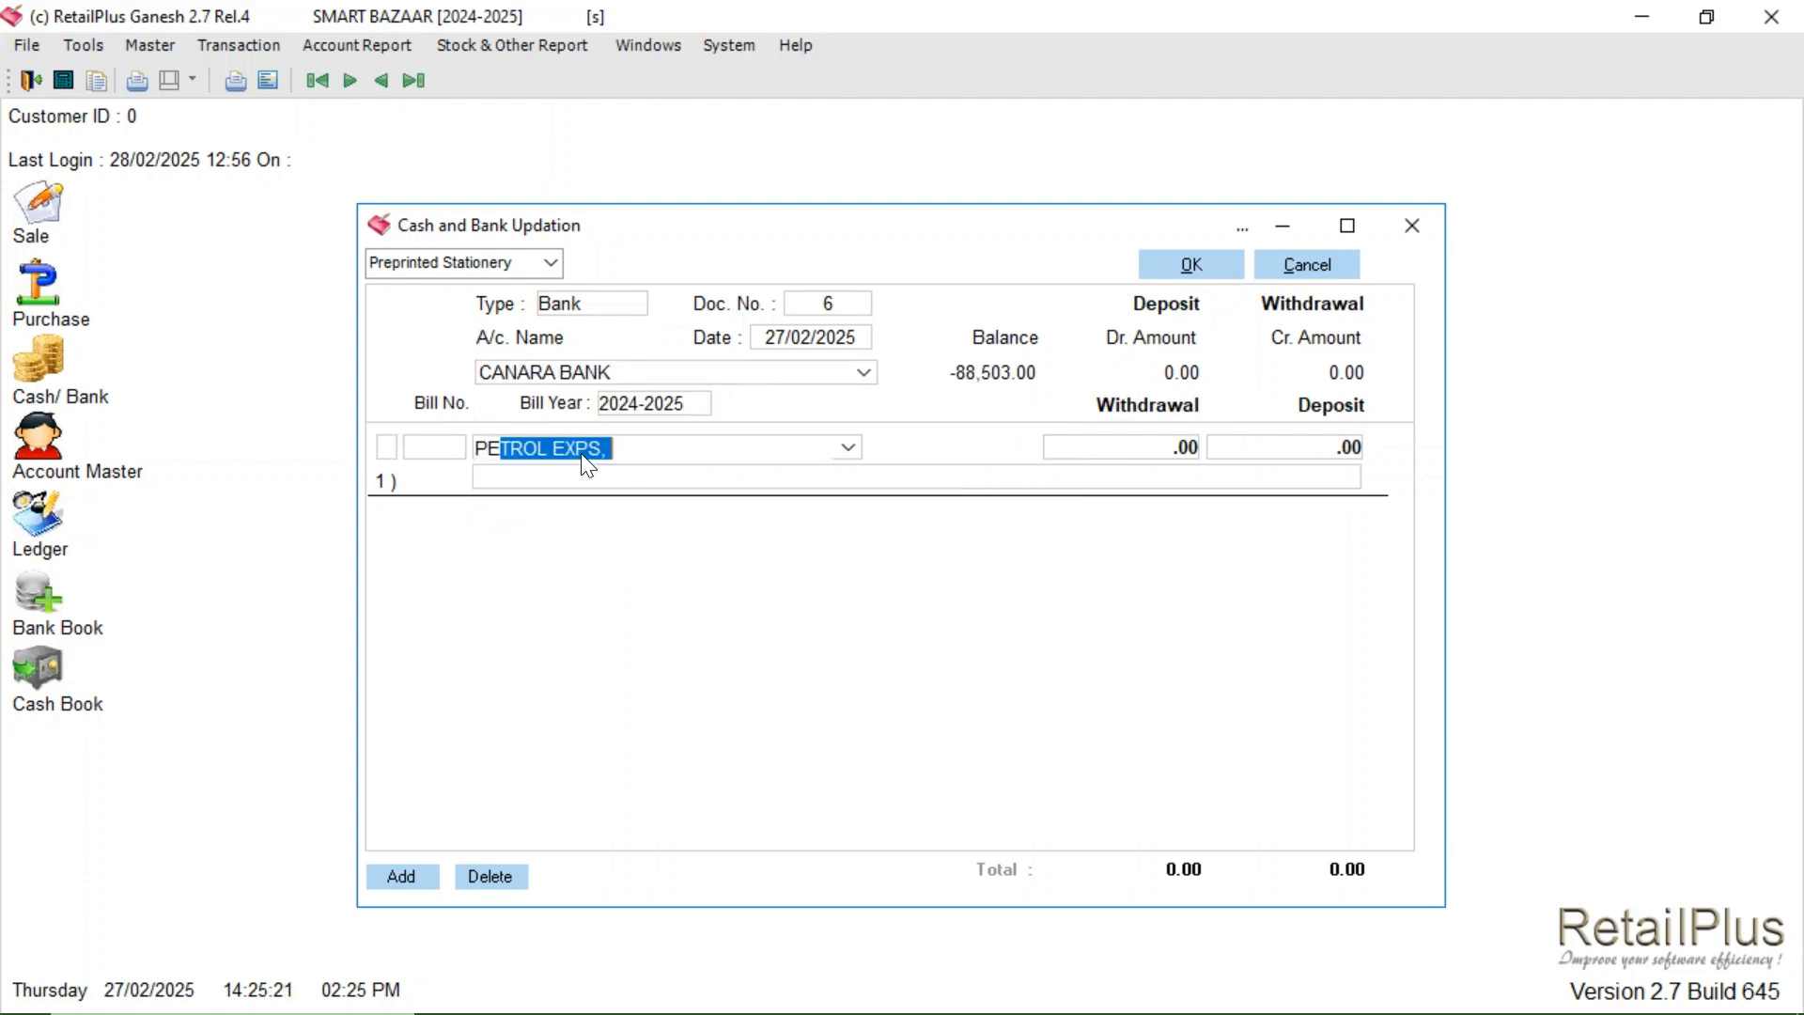
{"action": "key", "text": "Return"}
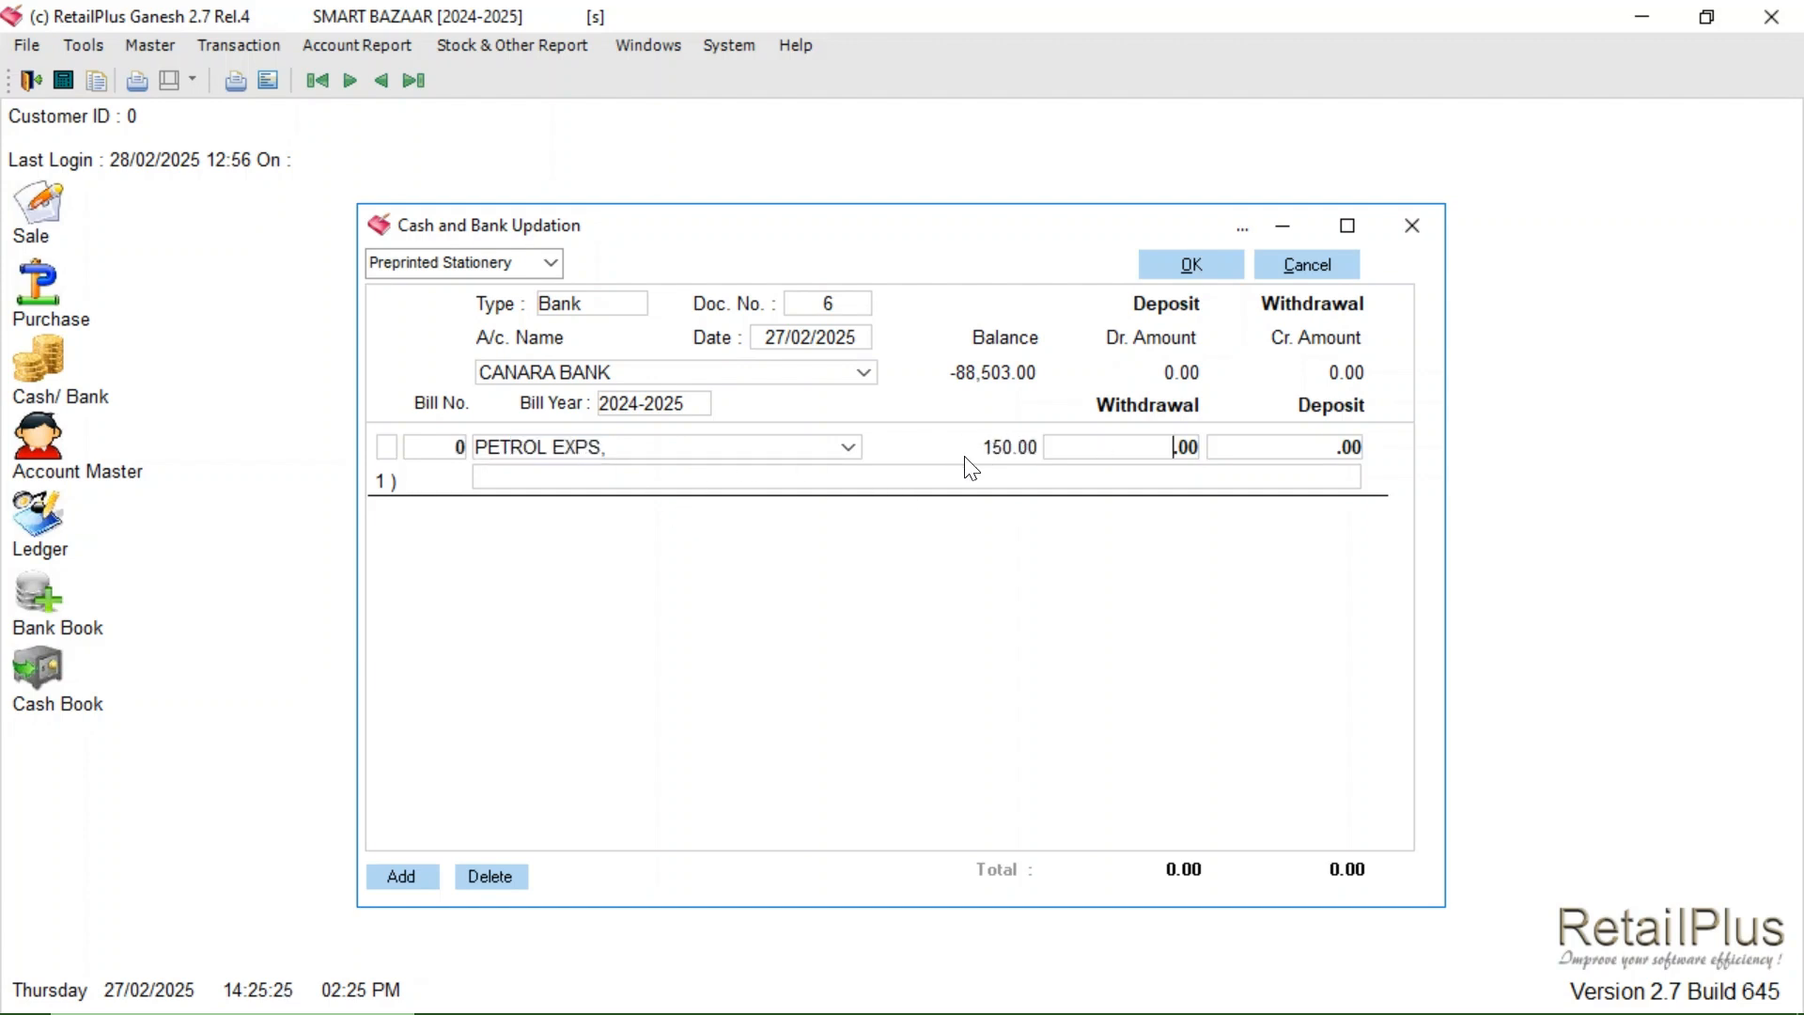
{"action": "left_click", "coordinate": [556, 482]}
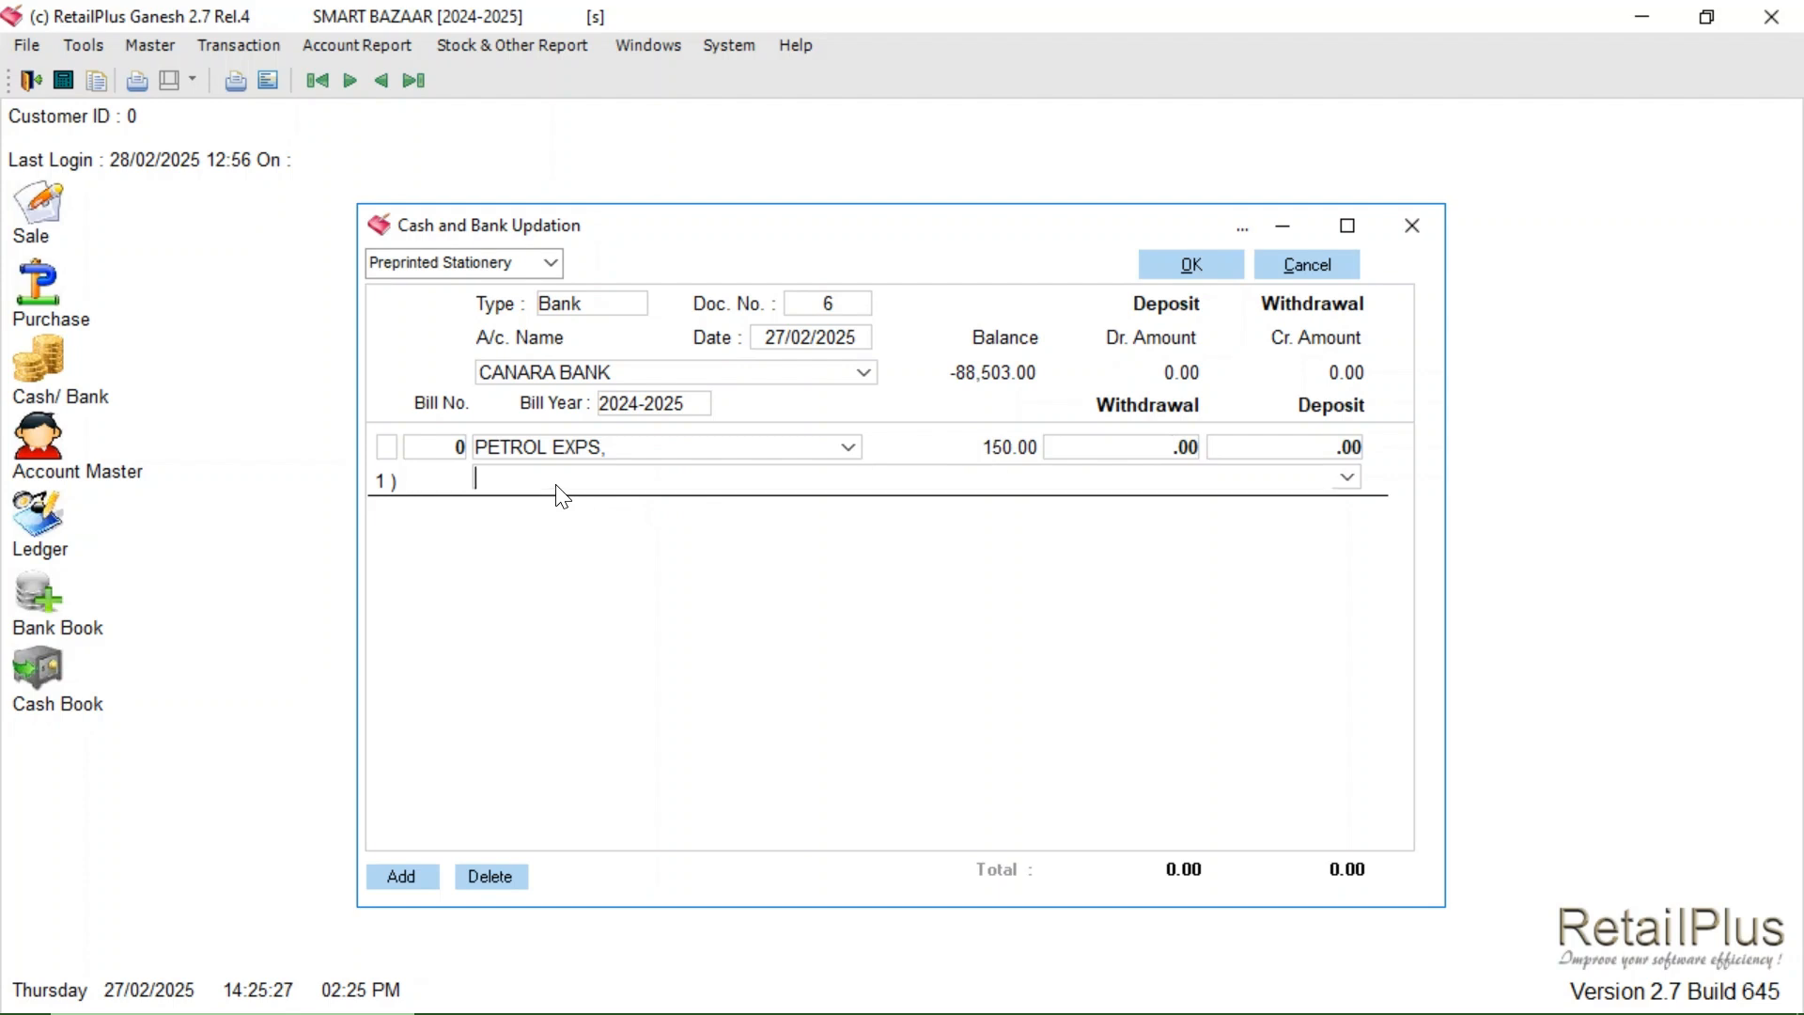
{"action": "type", "text": "GPAY"}
{"action": "left_click", "coordinate": [1102, 455]}
{"action": "type", "text": "1"}
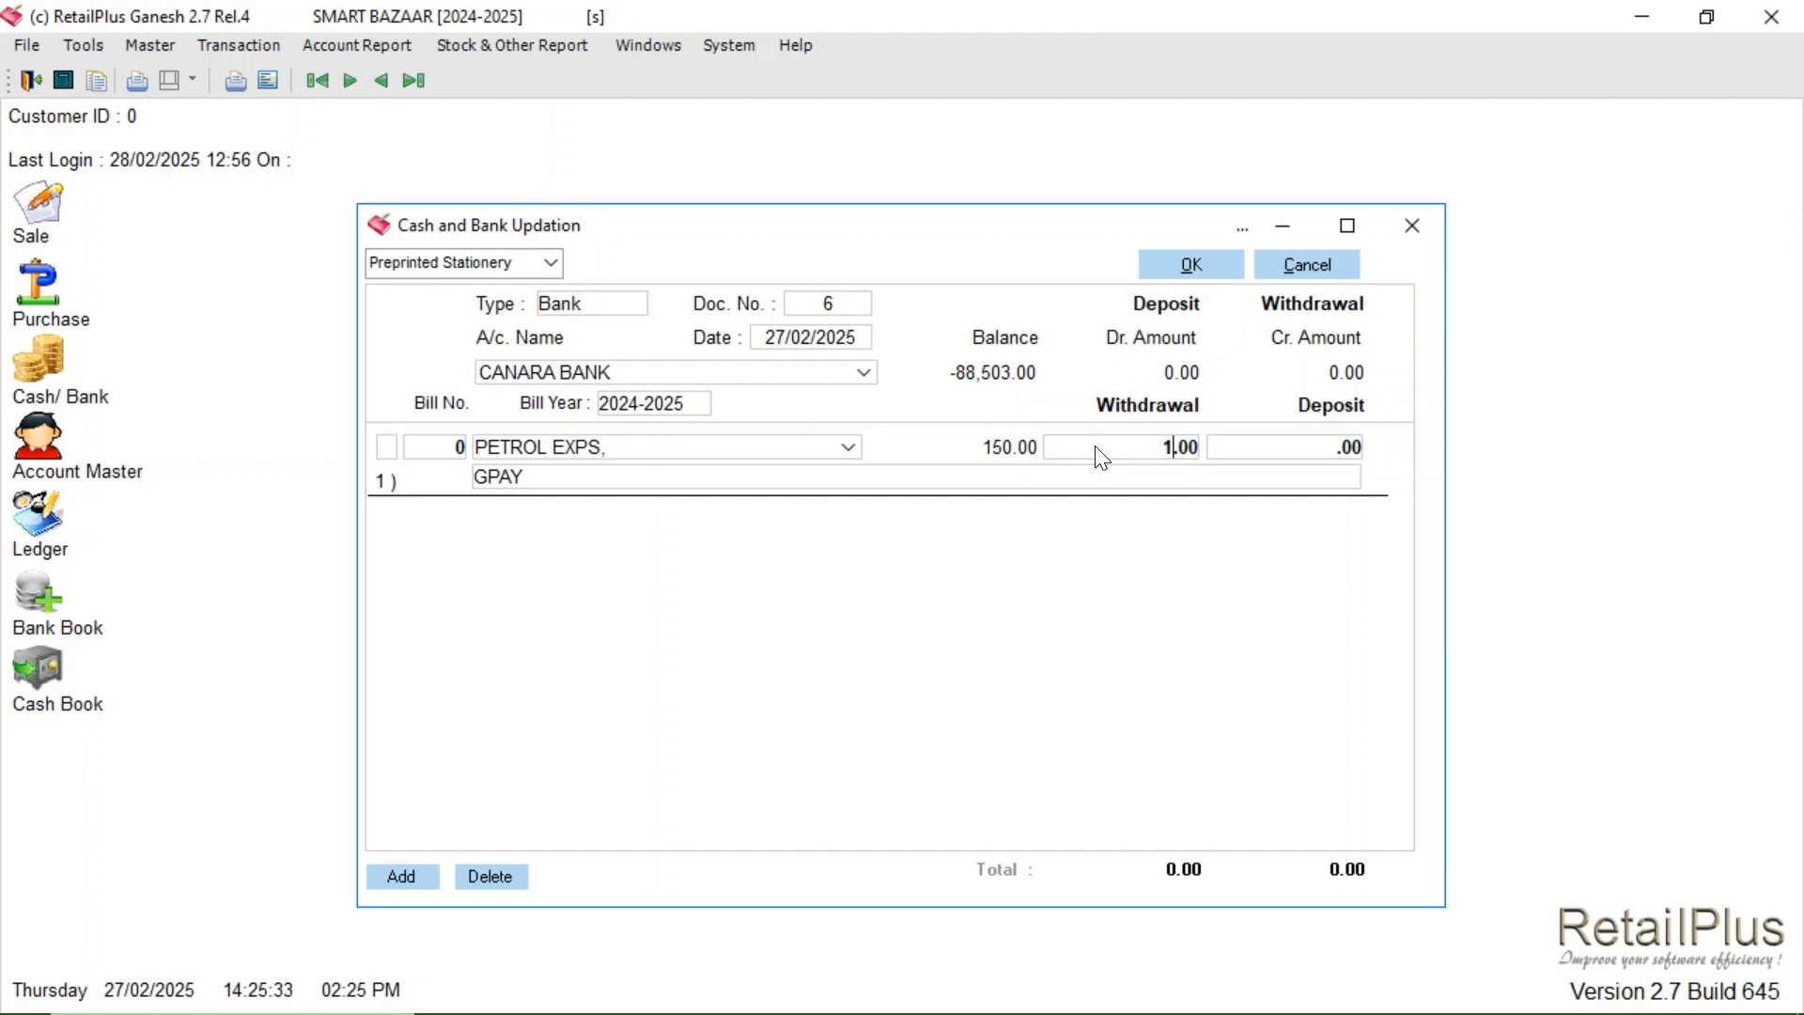
{"action": "type", "text": "80"}
{"action": "key", "text": "Return"}
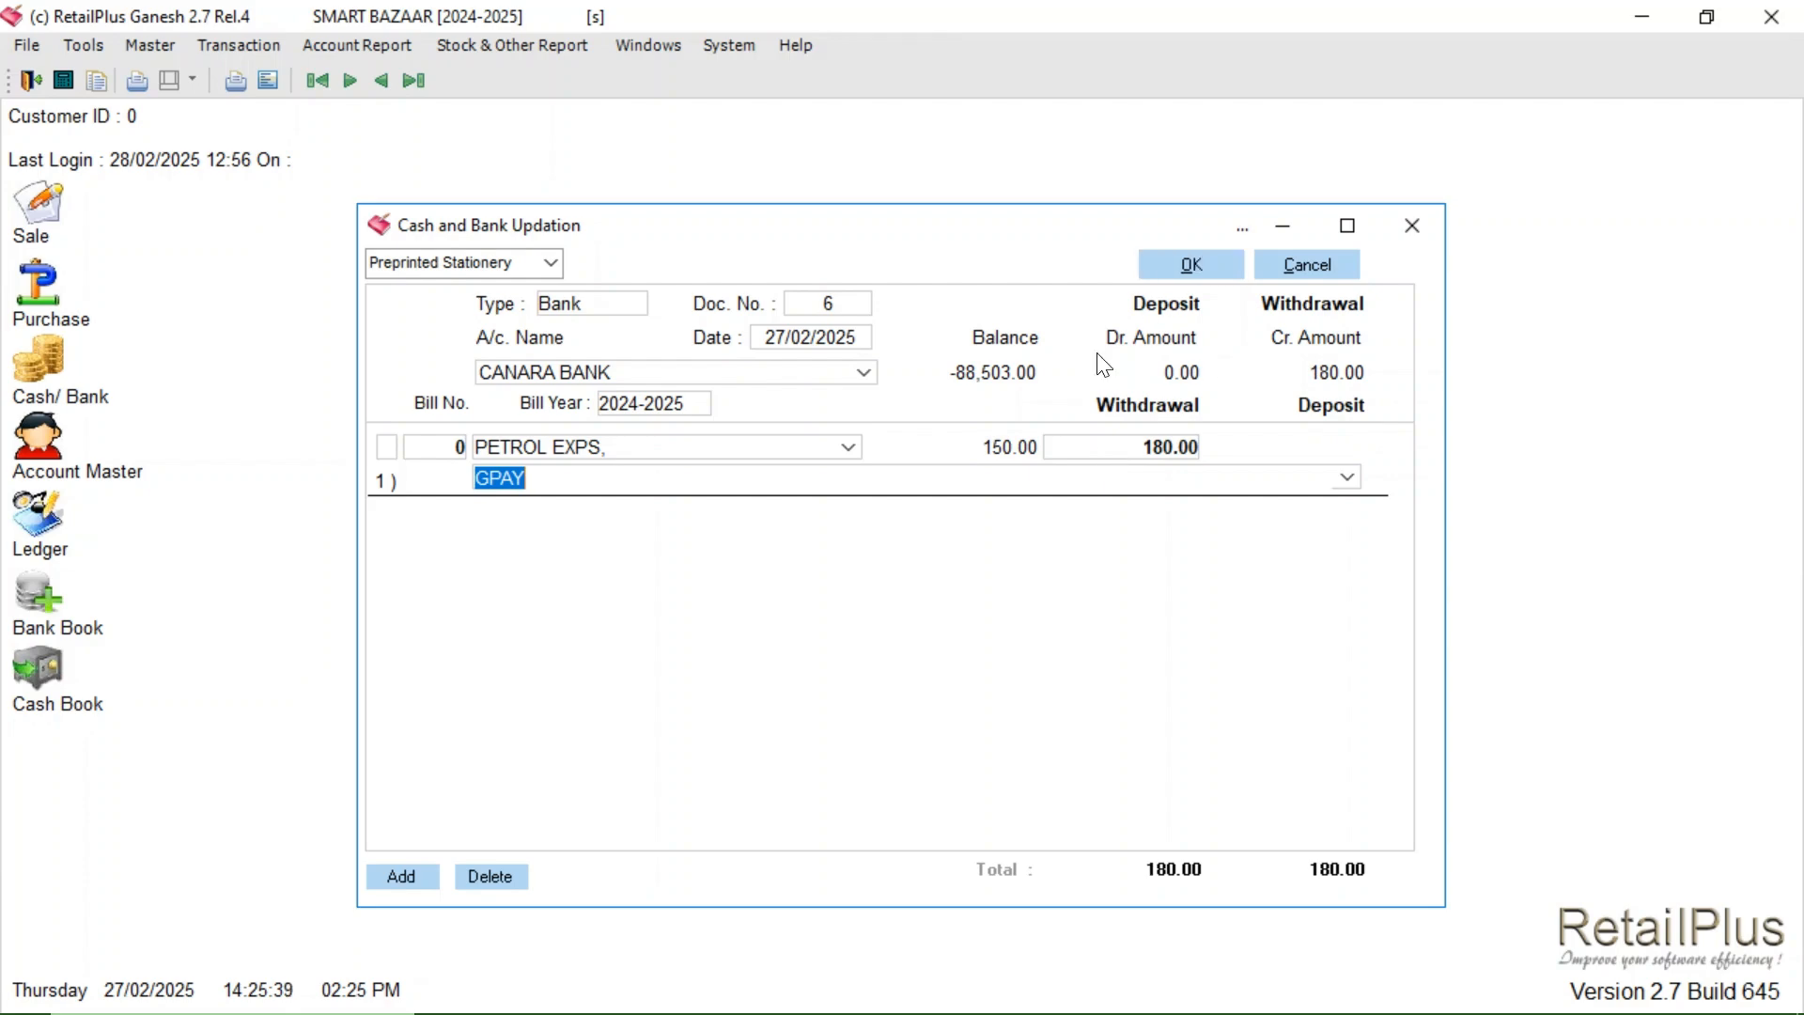
- Add a 60.00 PRINTING & STATIONERY withdrawal line and save voucher 6 without printing
{"action": "left_click", "coordinate": [404, 874]}
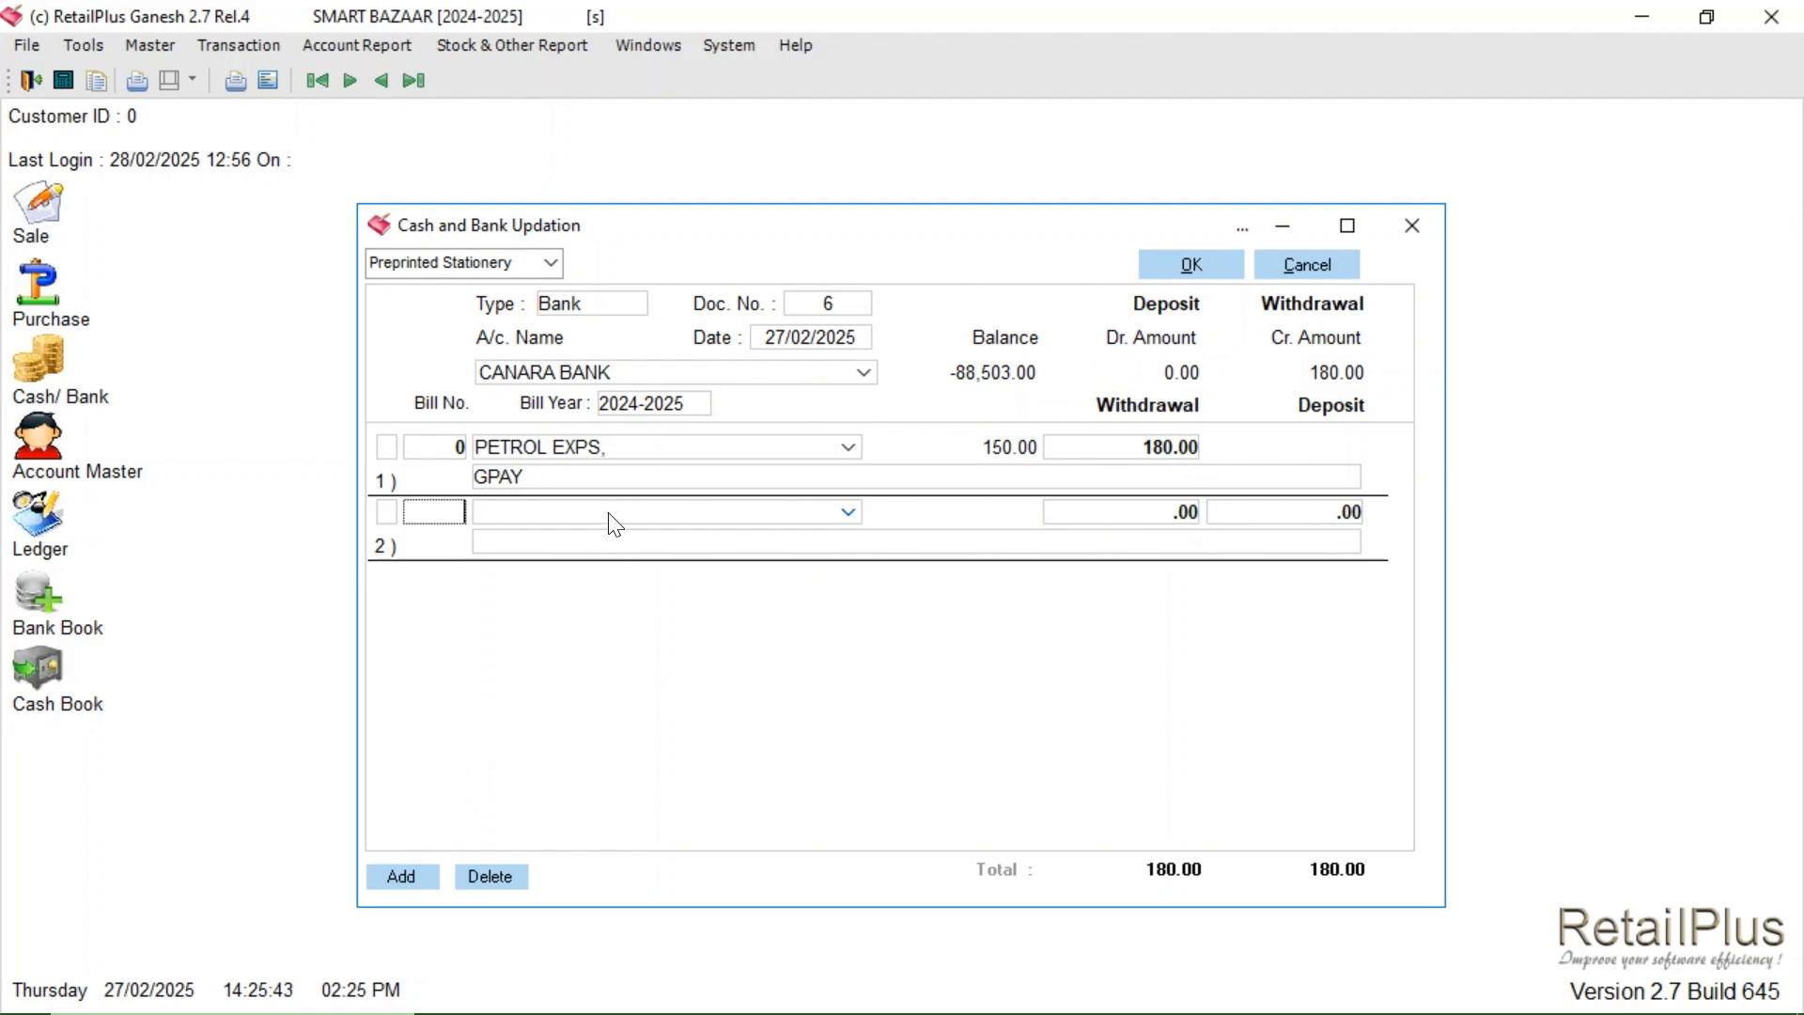
{"action": "type", "text": "PRINTING & STATIONERY,"}
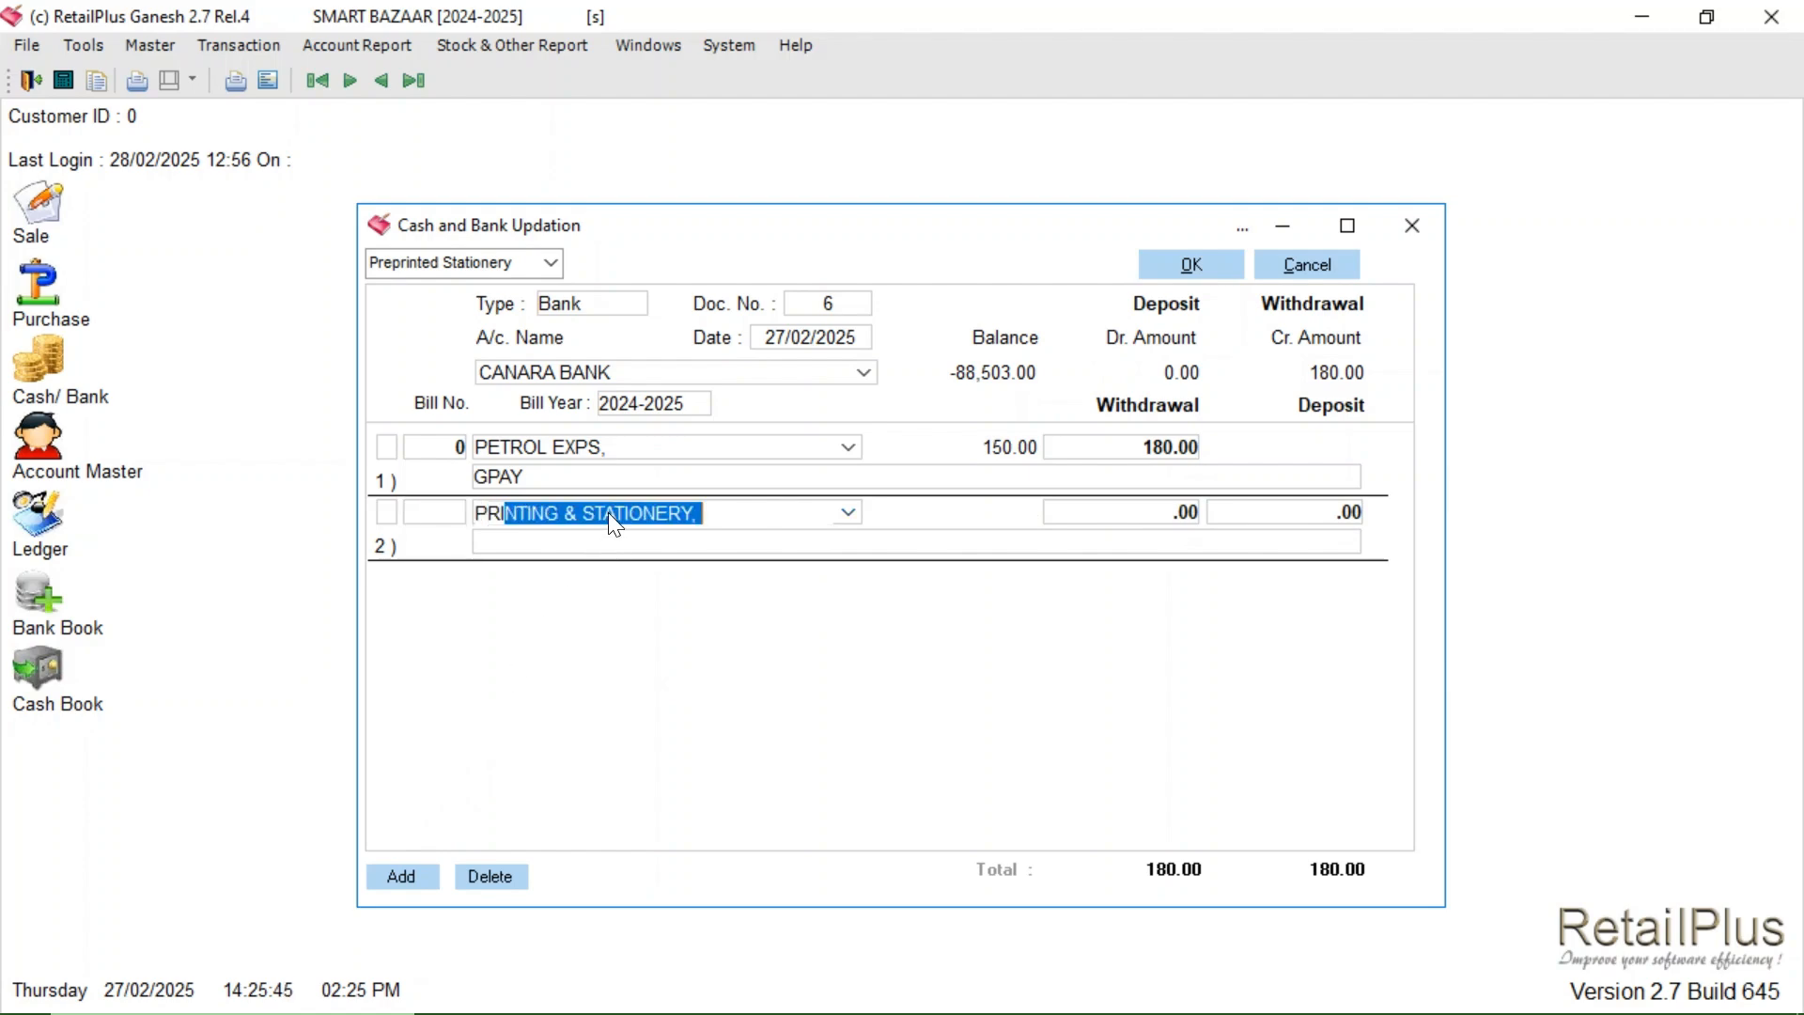
{"action": "key", "text": "Return"}
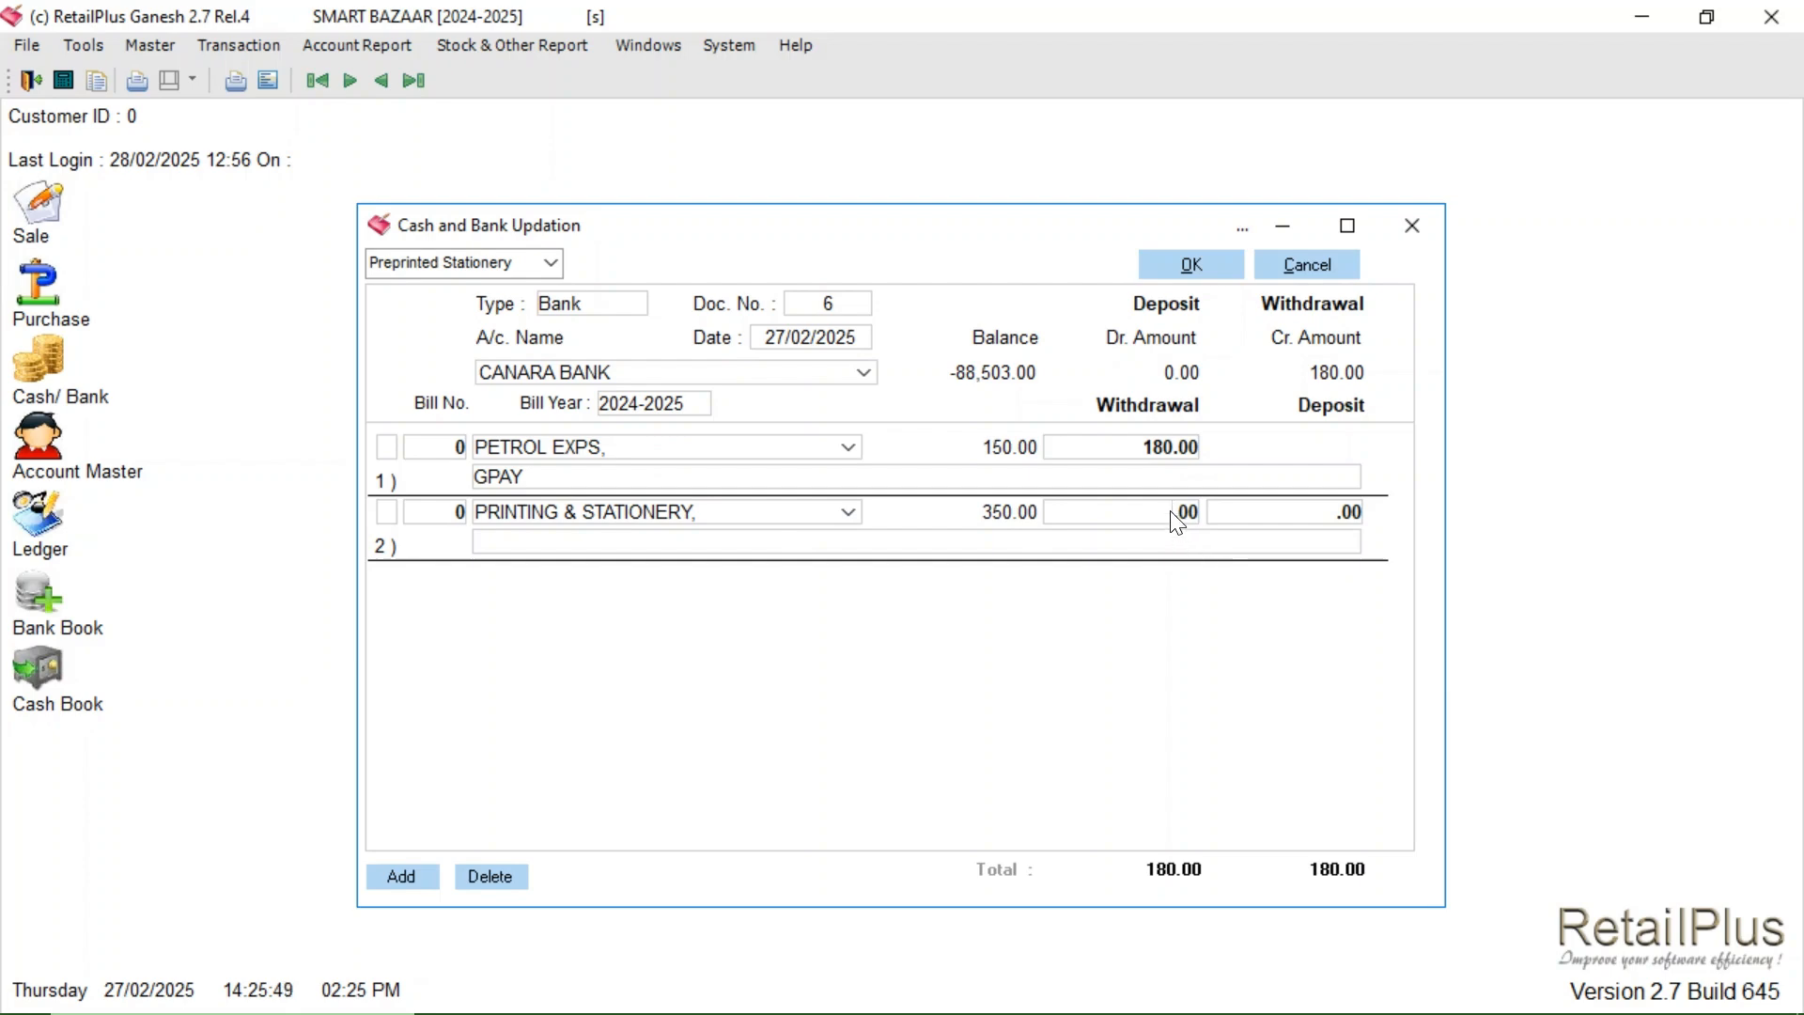
{"action": "type", "text": "60"}
{"action": "key", "text": "Return"}
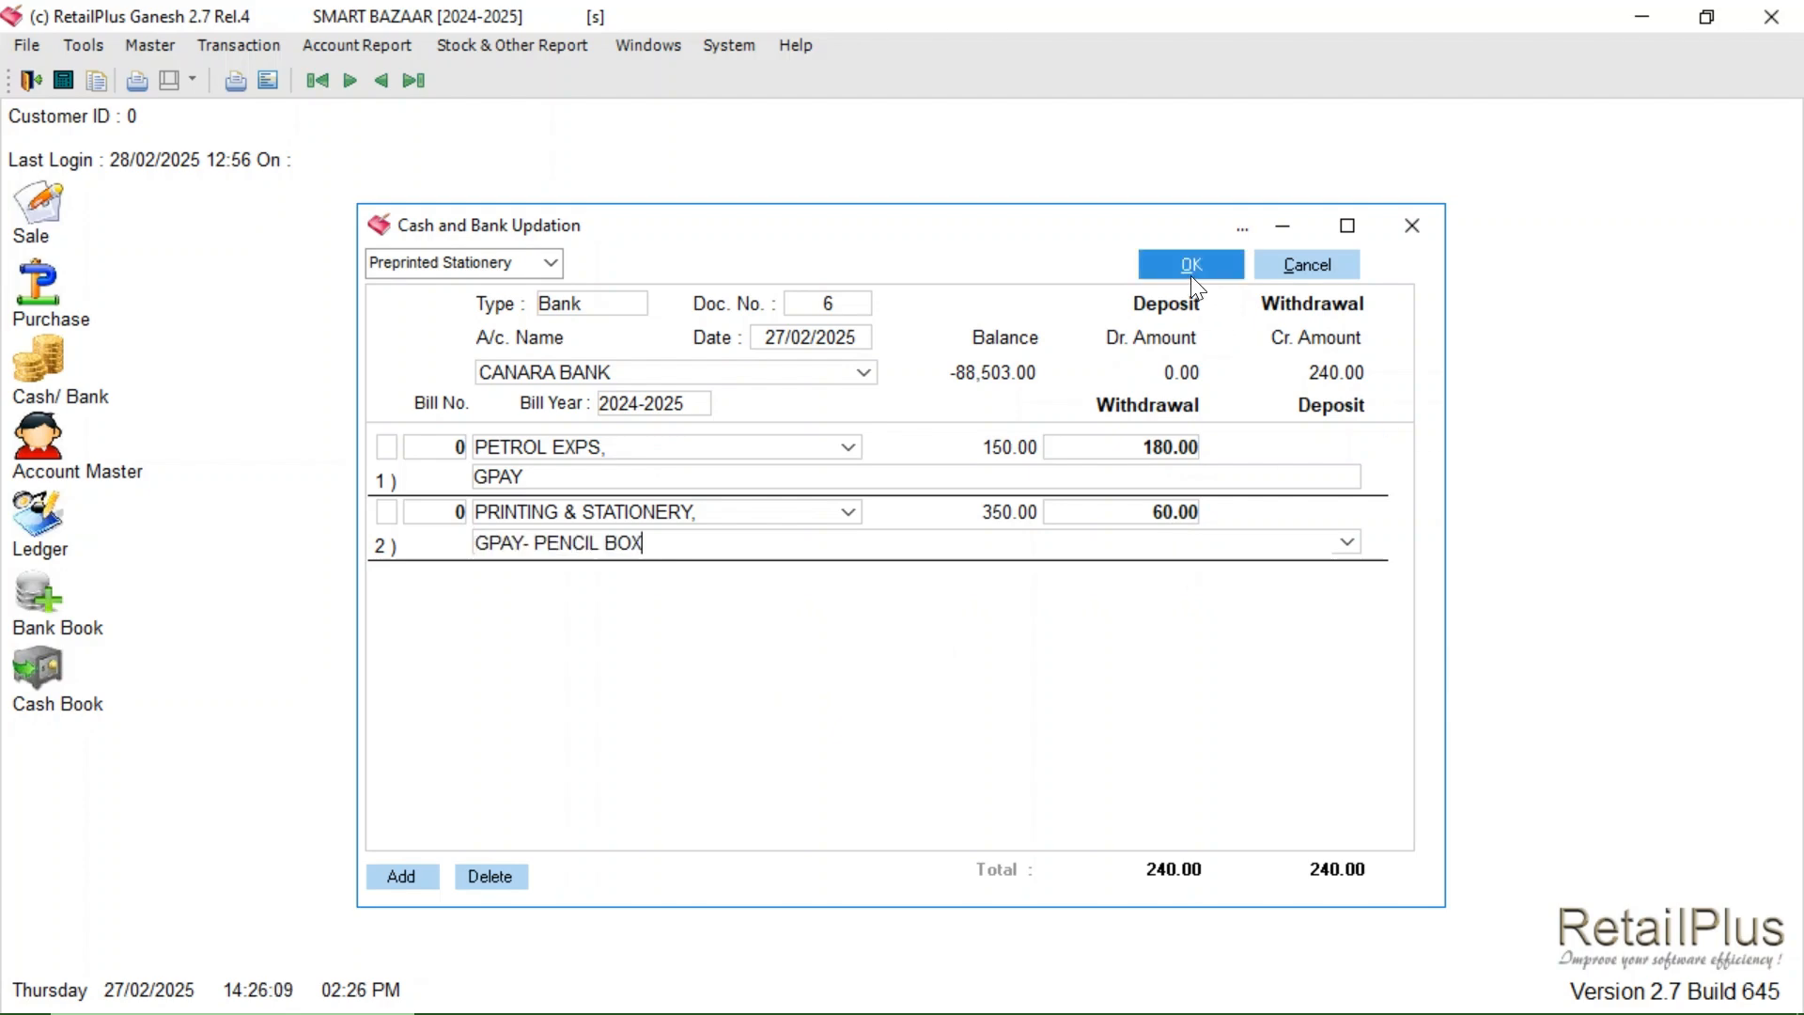
{"action": "left_click", "coordinate": [1192, 274]}
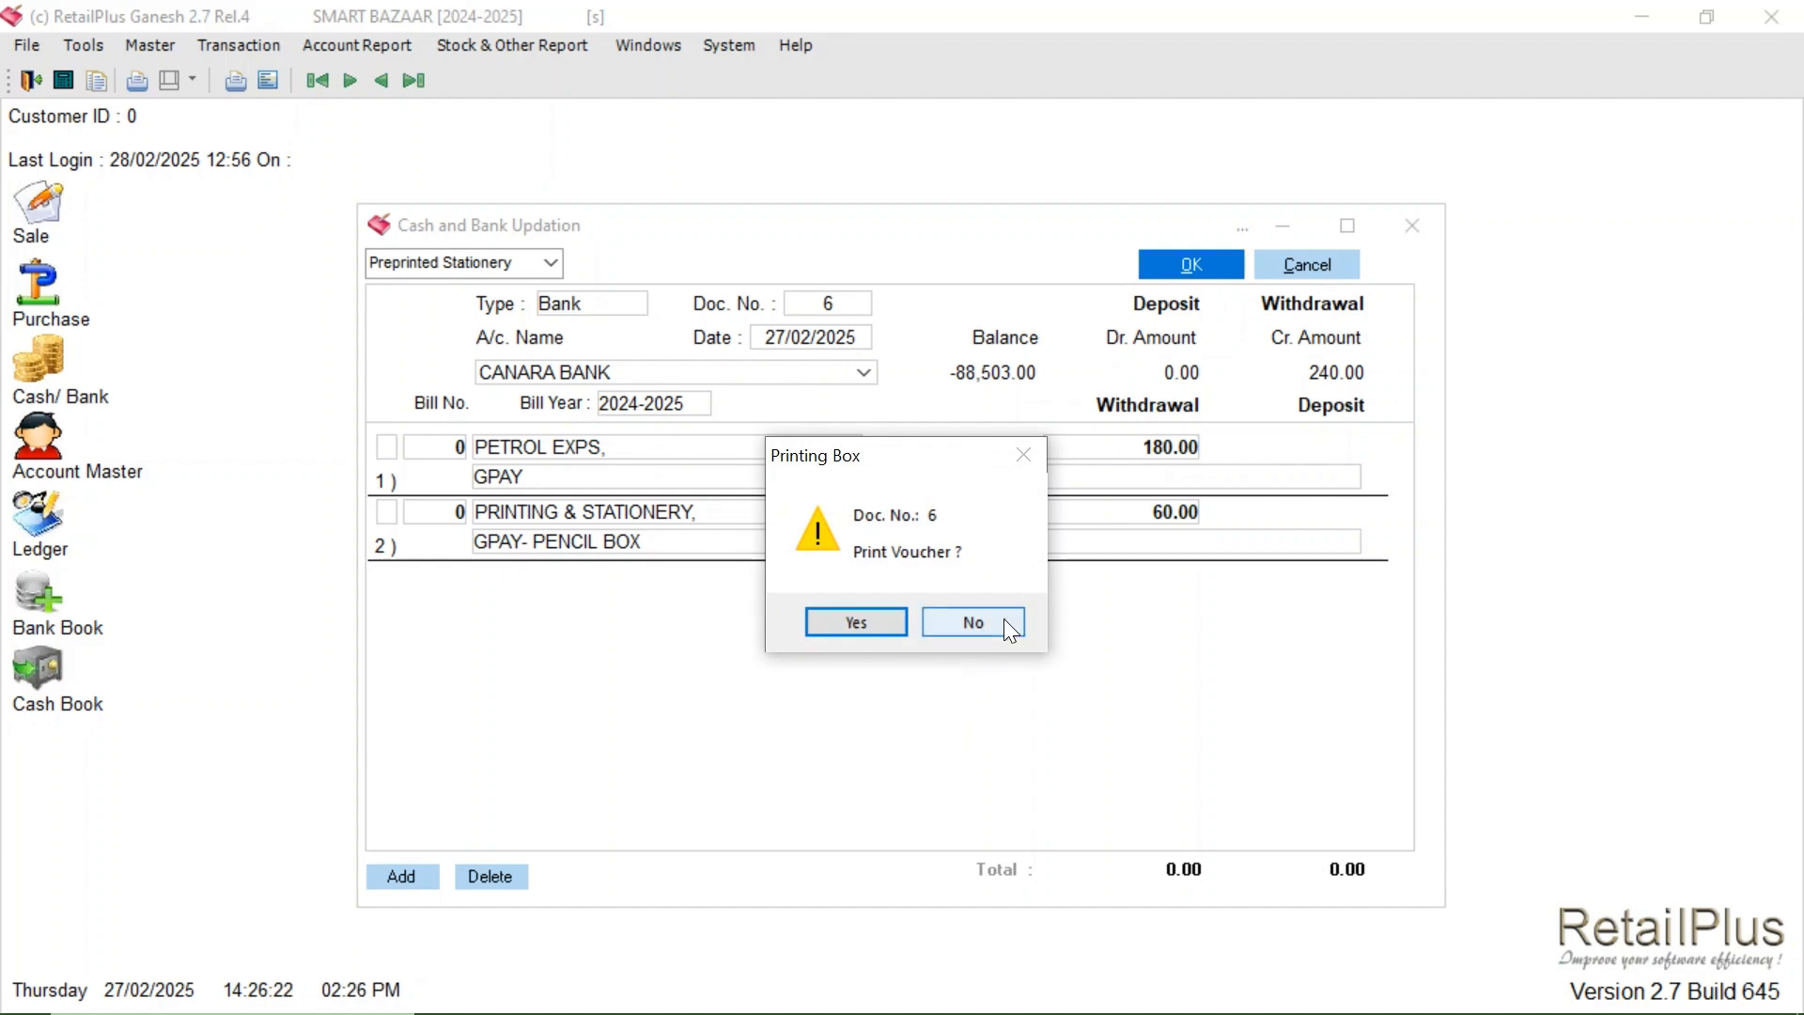
{"action": "left_click", "coordinate": [1004, 620]}
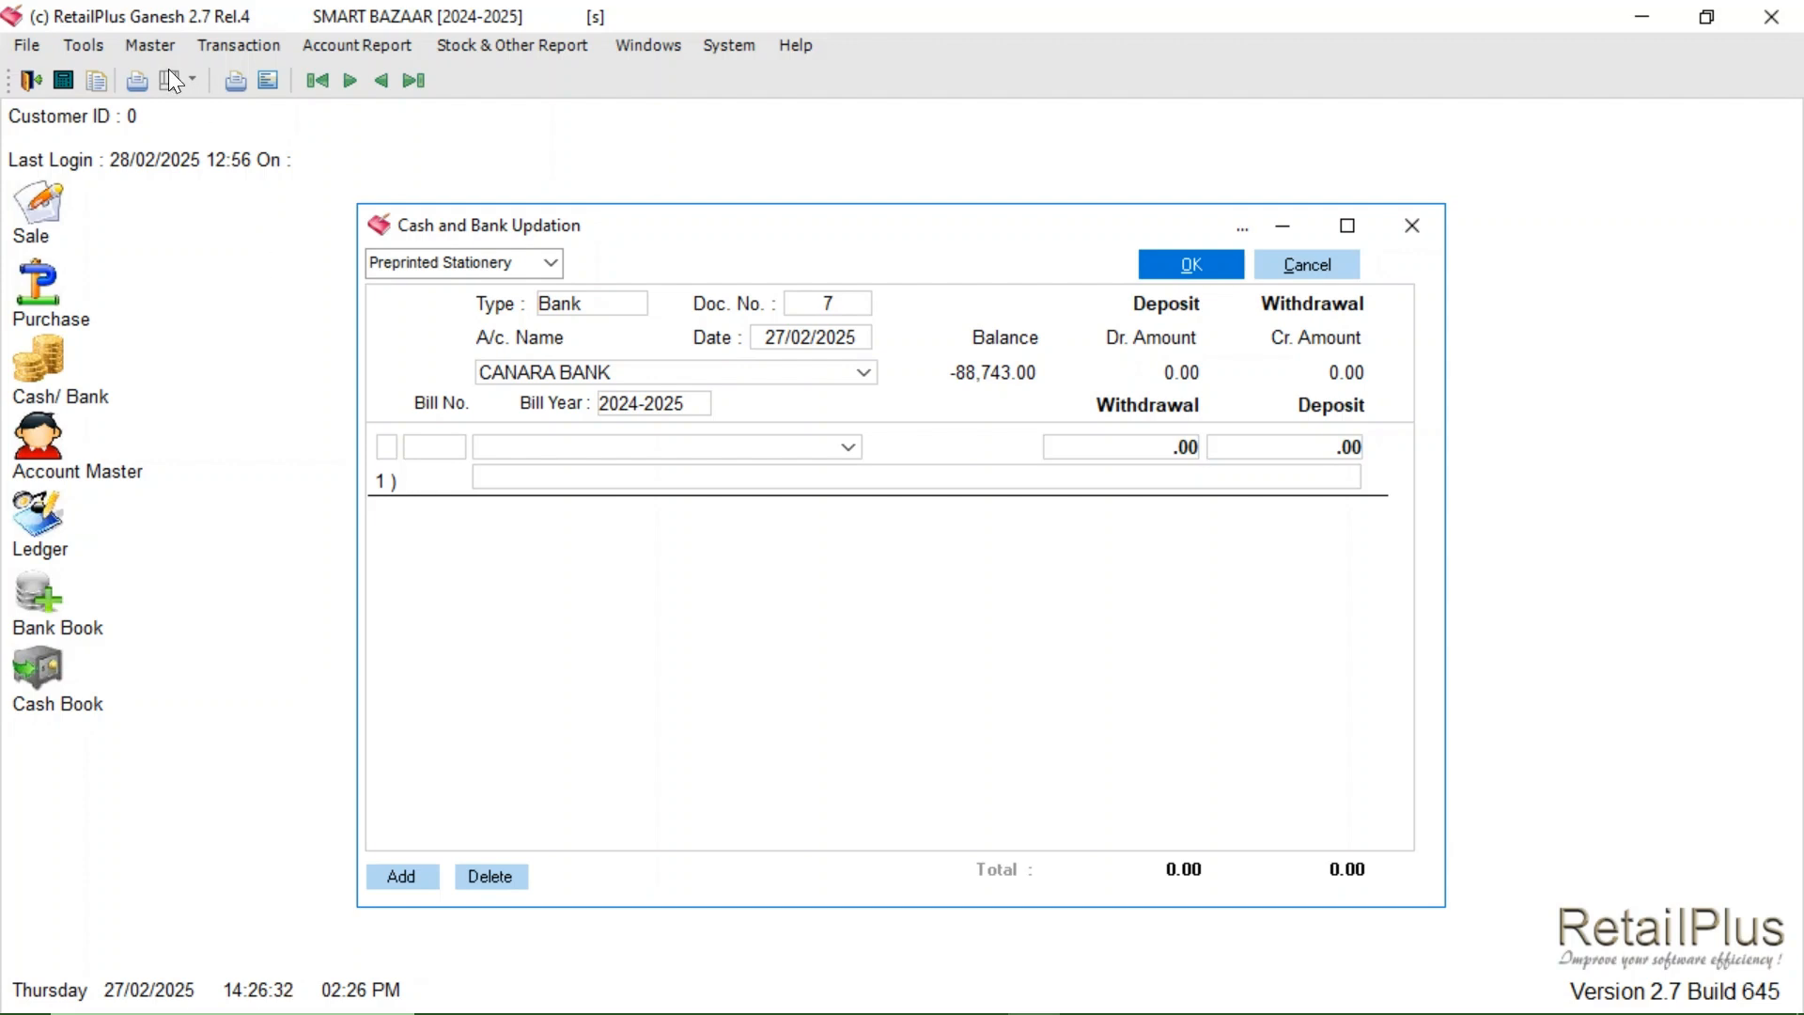
- In Account Master, add a new account named WATER JAR under Expenses (Indirect)
{"action": "left_click", "coordinate": [153, 44]}
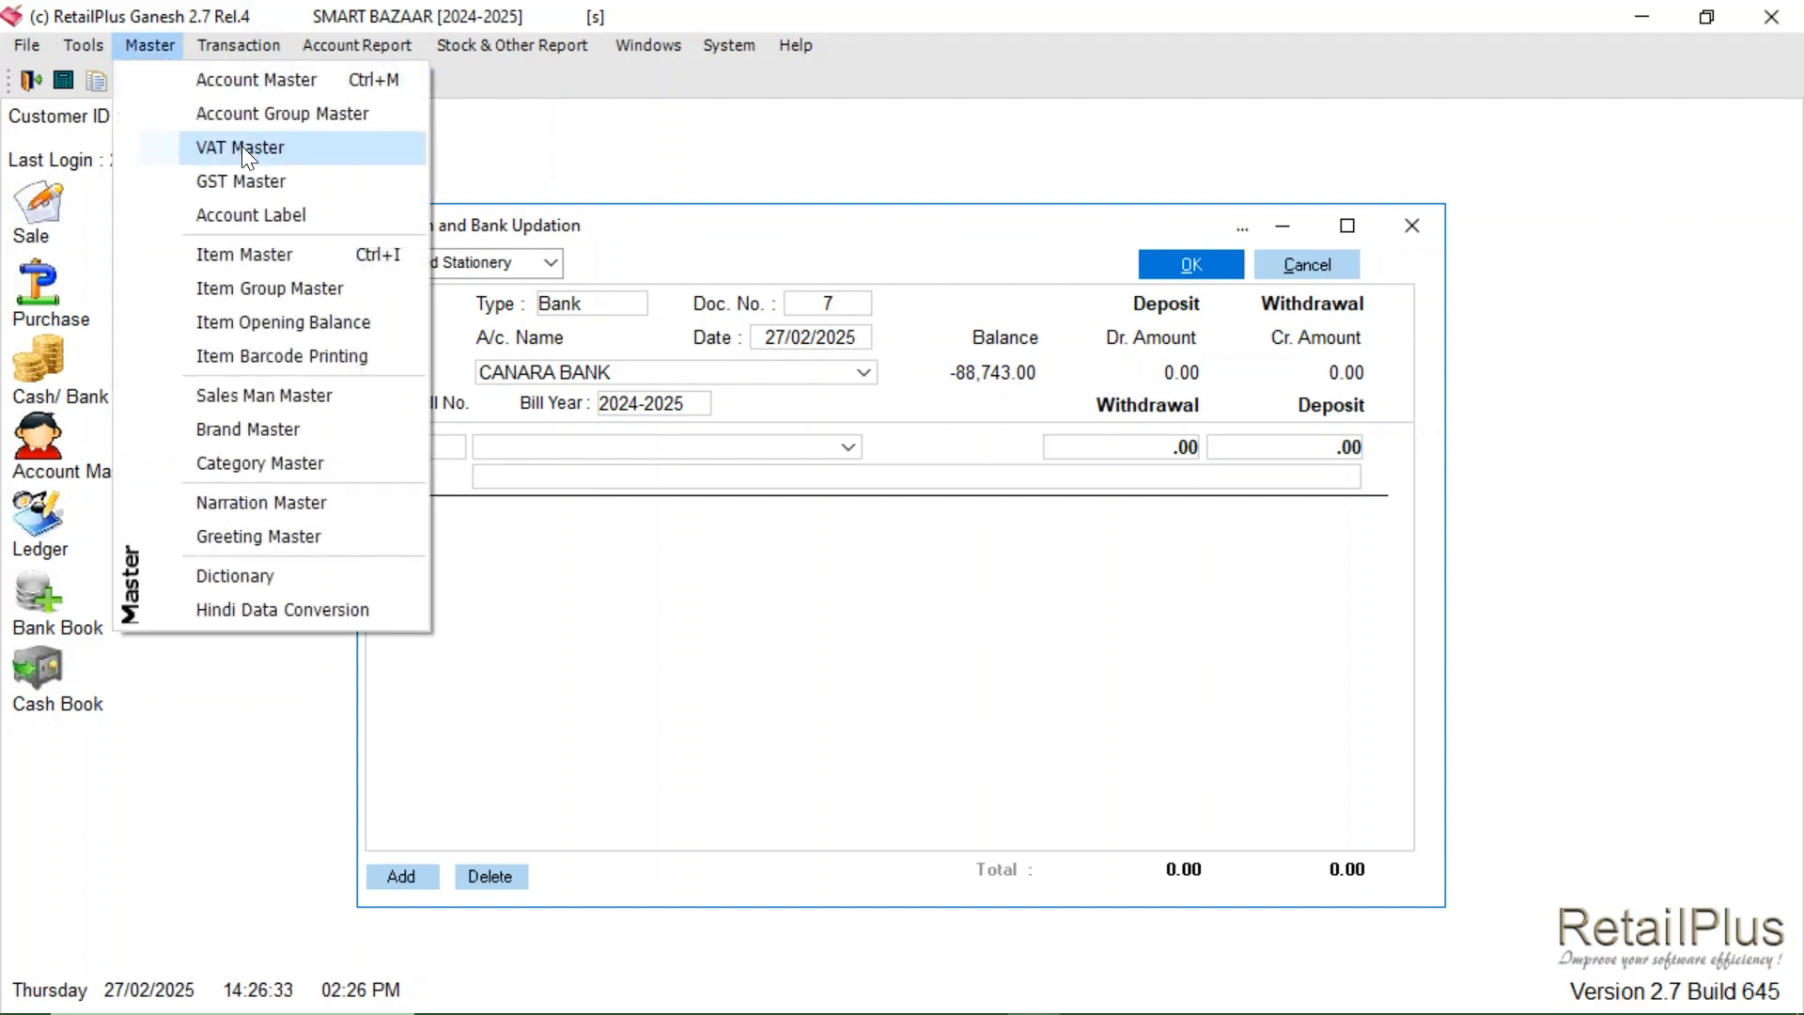
{"action": "left_click", "coordinate": [278, 83]}
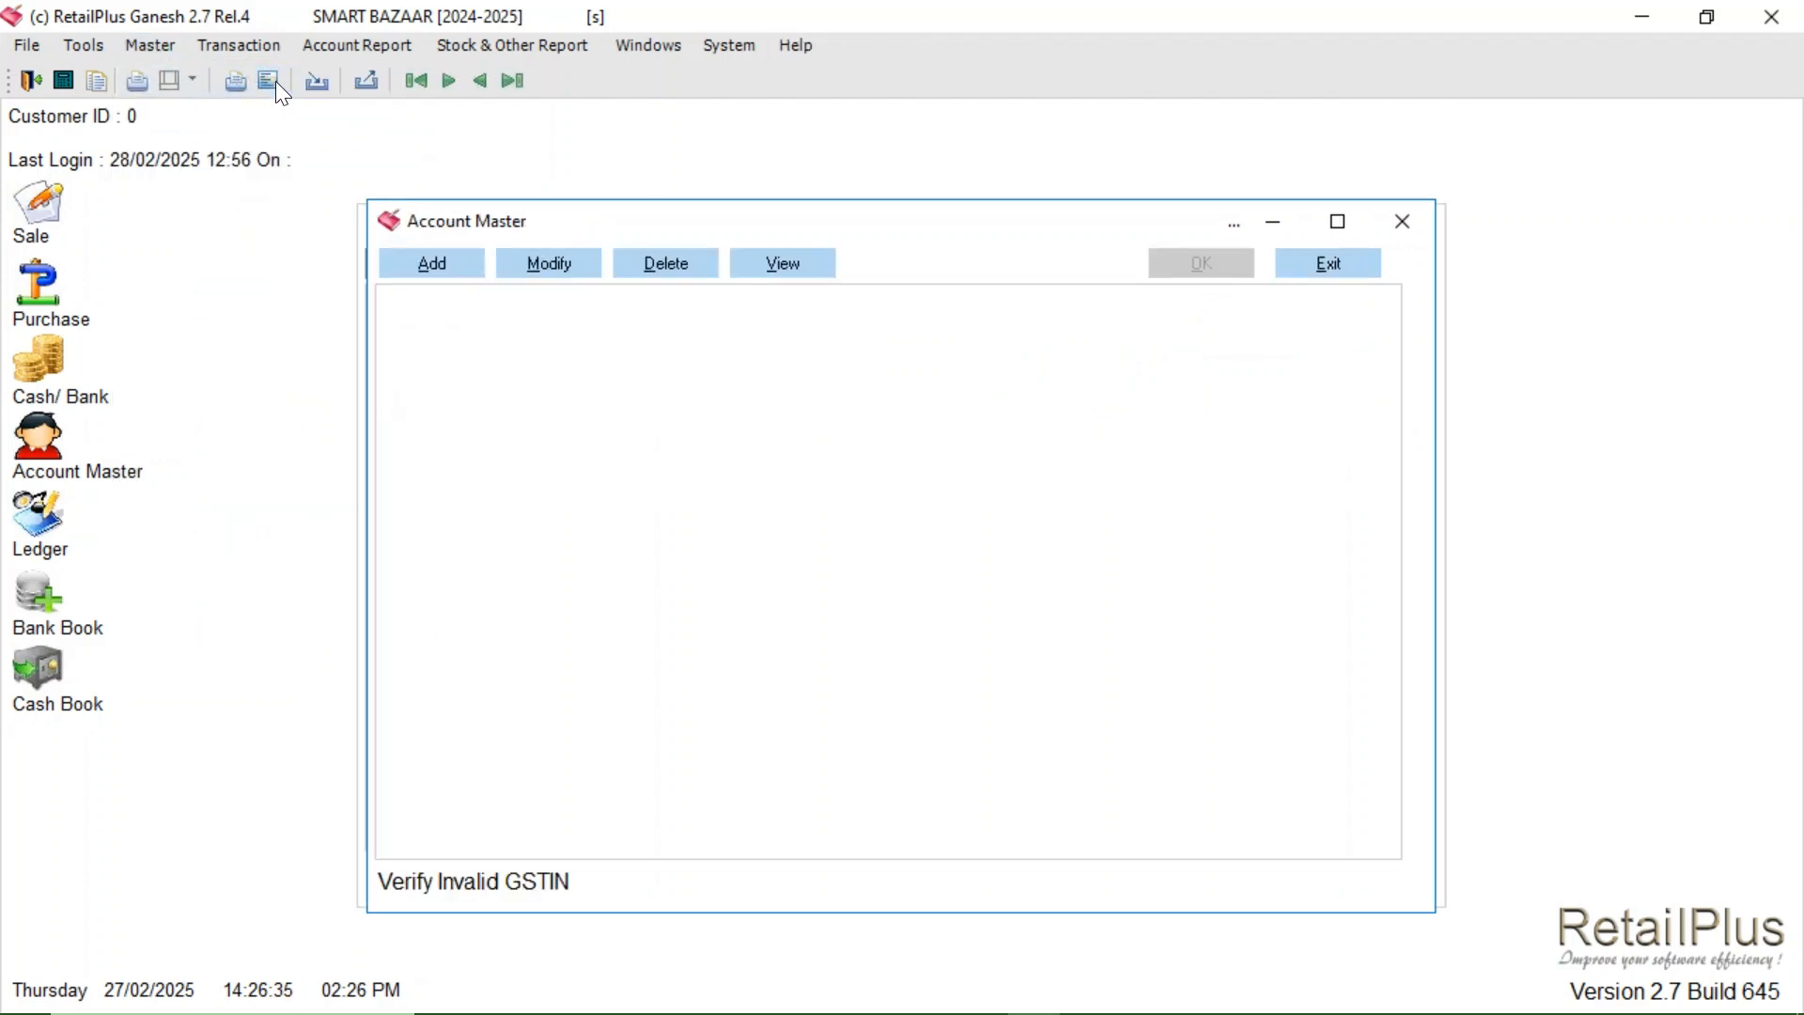
{"action": "left_click", "coordinate": [473, 279]}
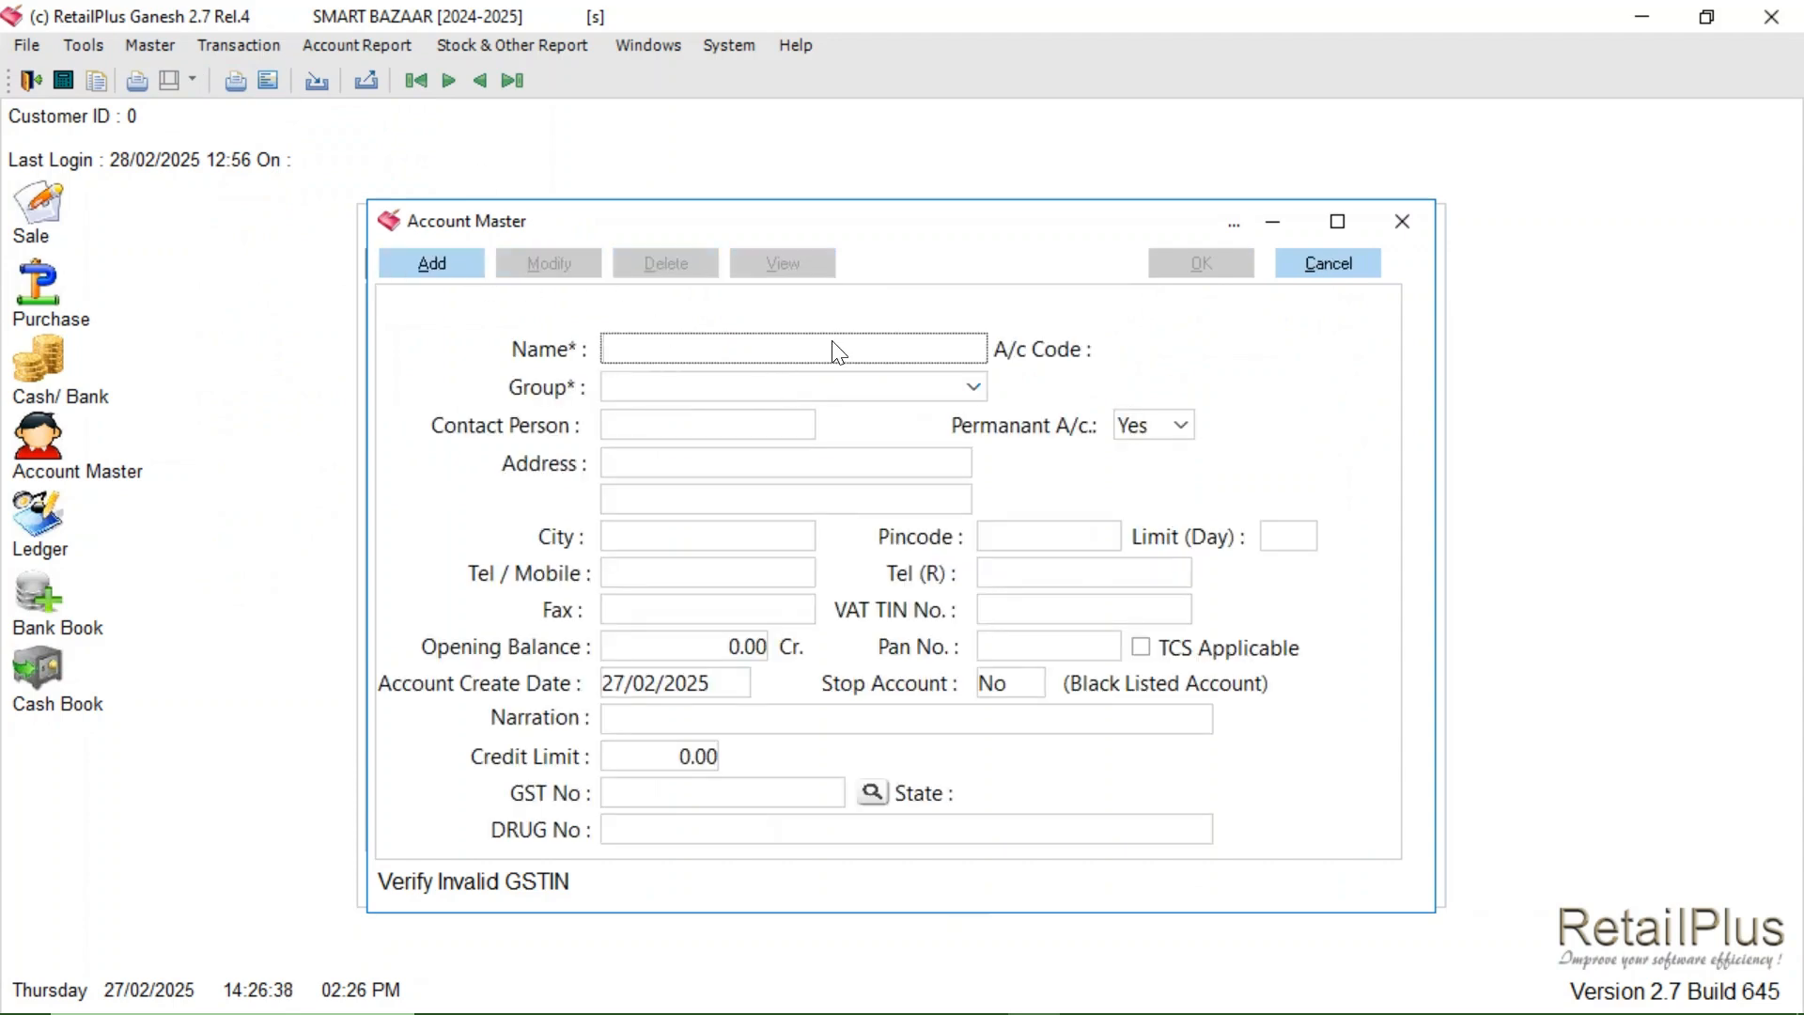
{"action": "type", "text": "WATER JAR"}
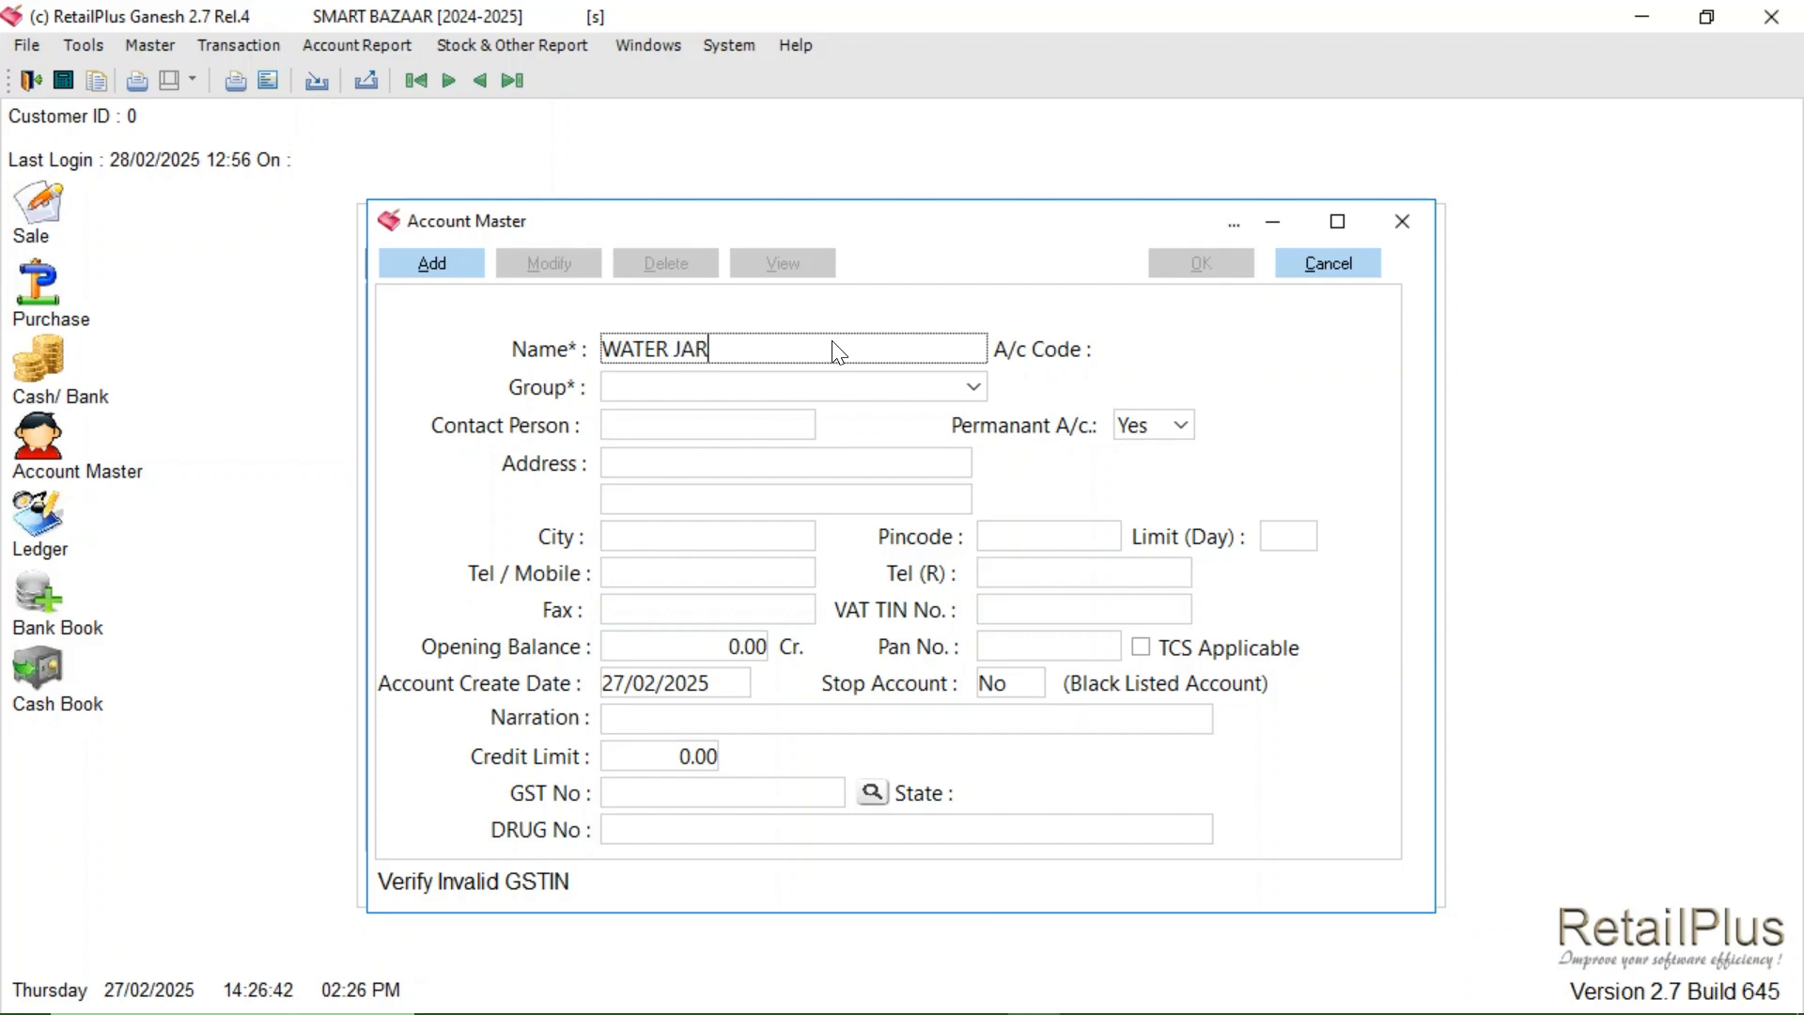
{"action": "key", "text": "Return"}
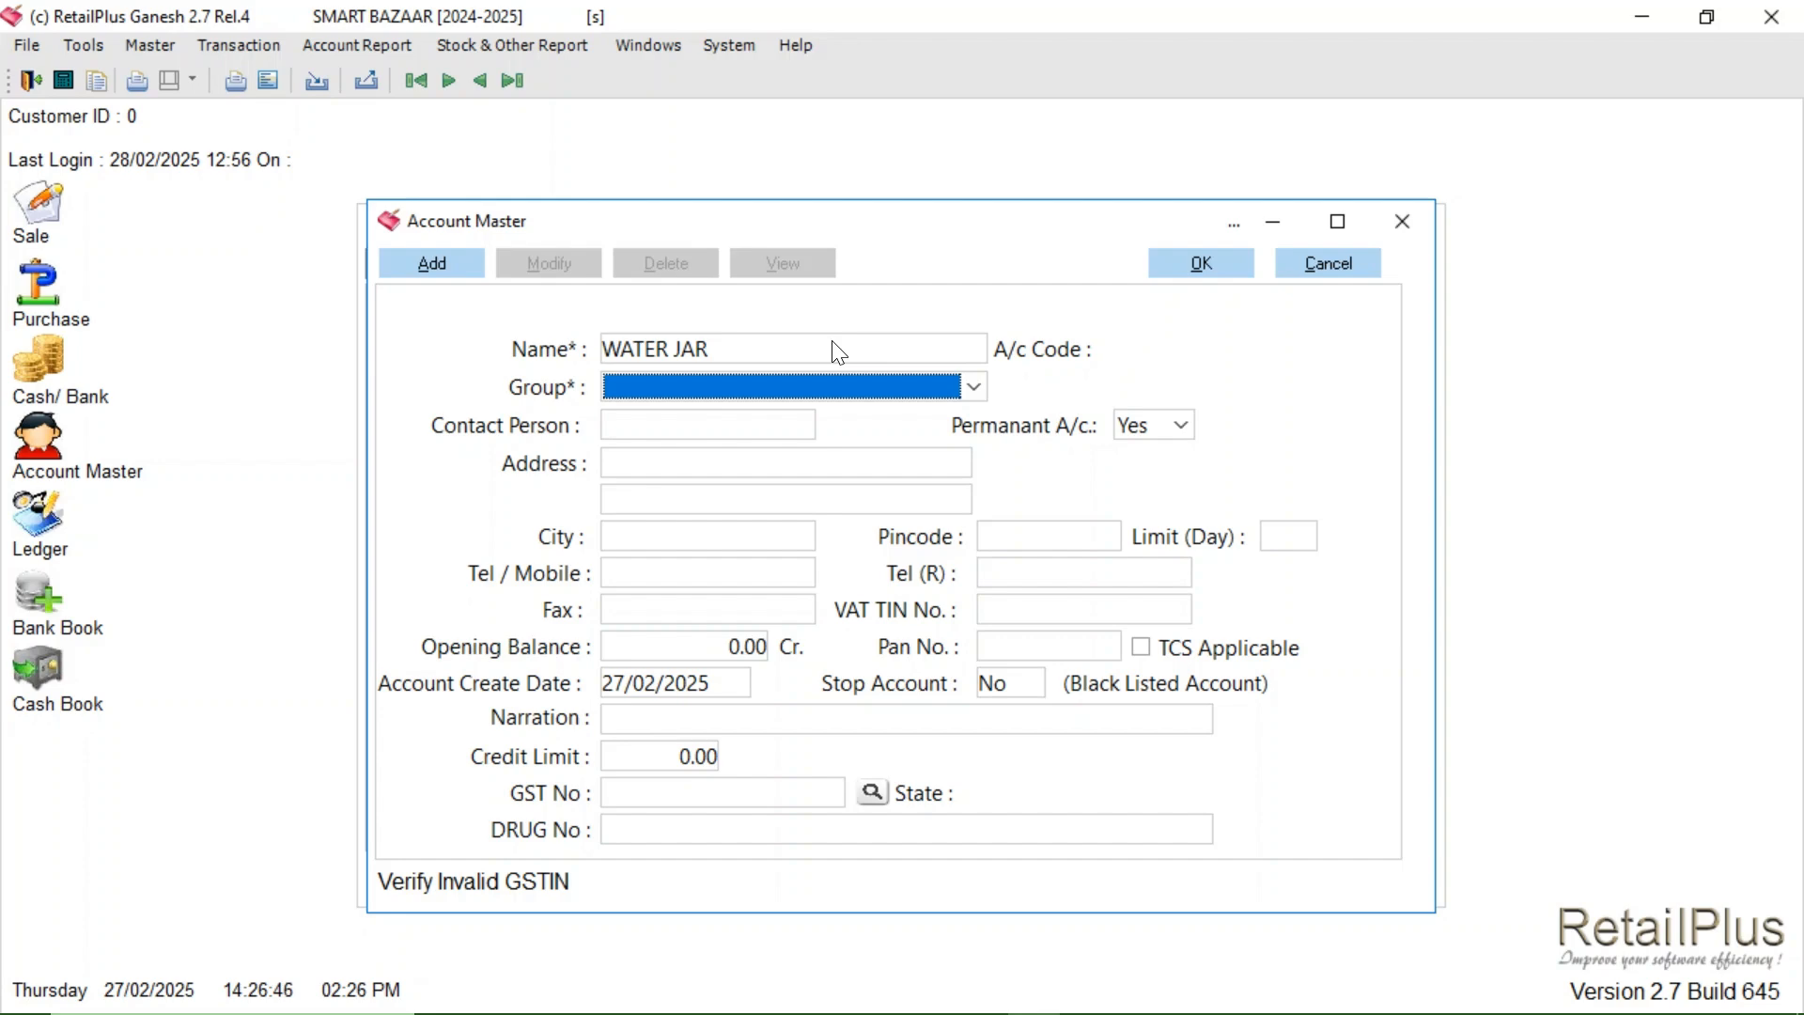
{"action": "key", "text": "e"}
{"action": "key", "text": "e"}
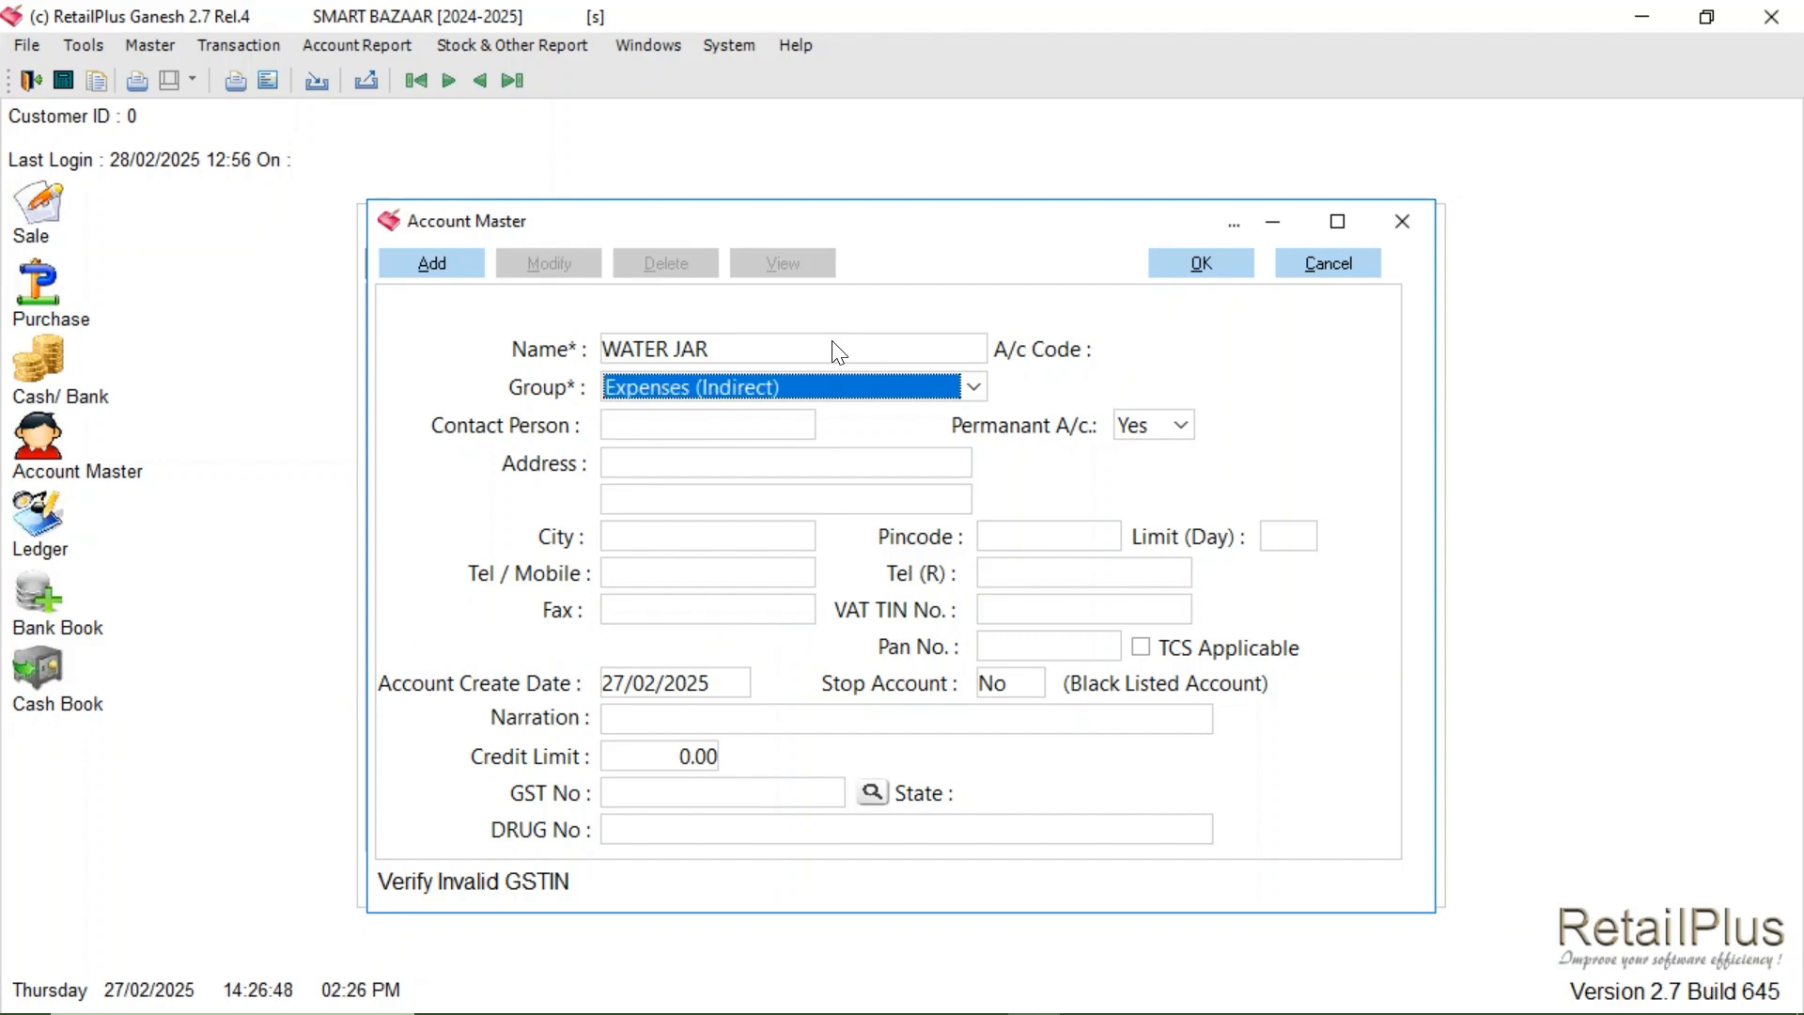
{"action": "key", "text": "Return"}
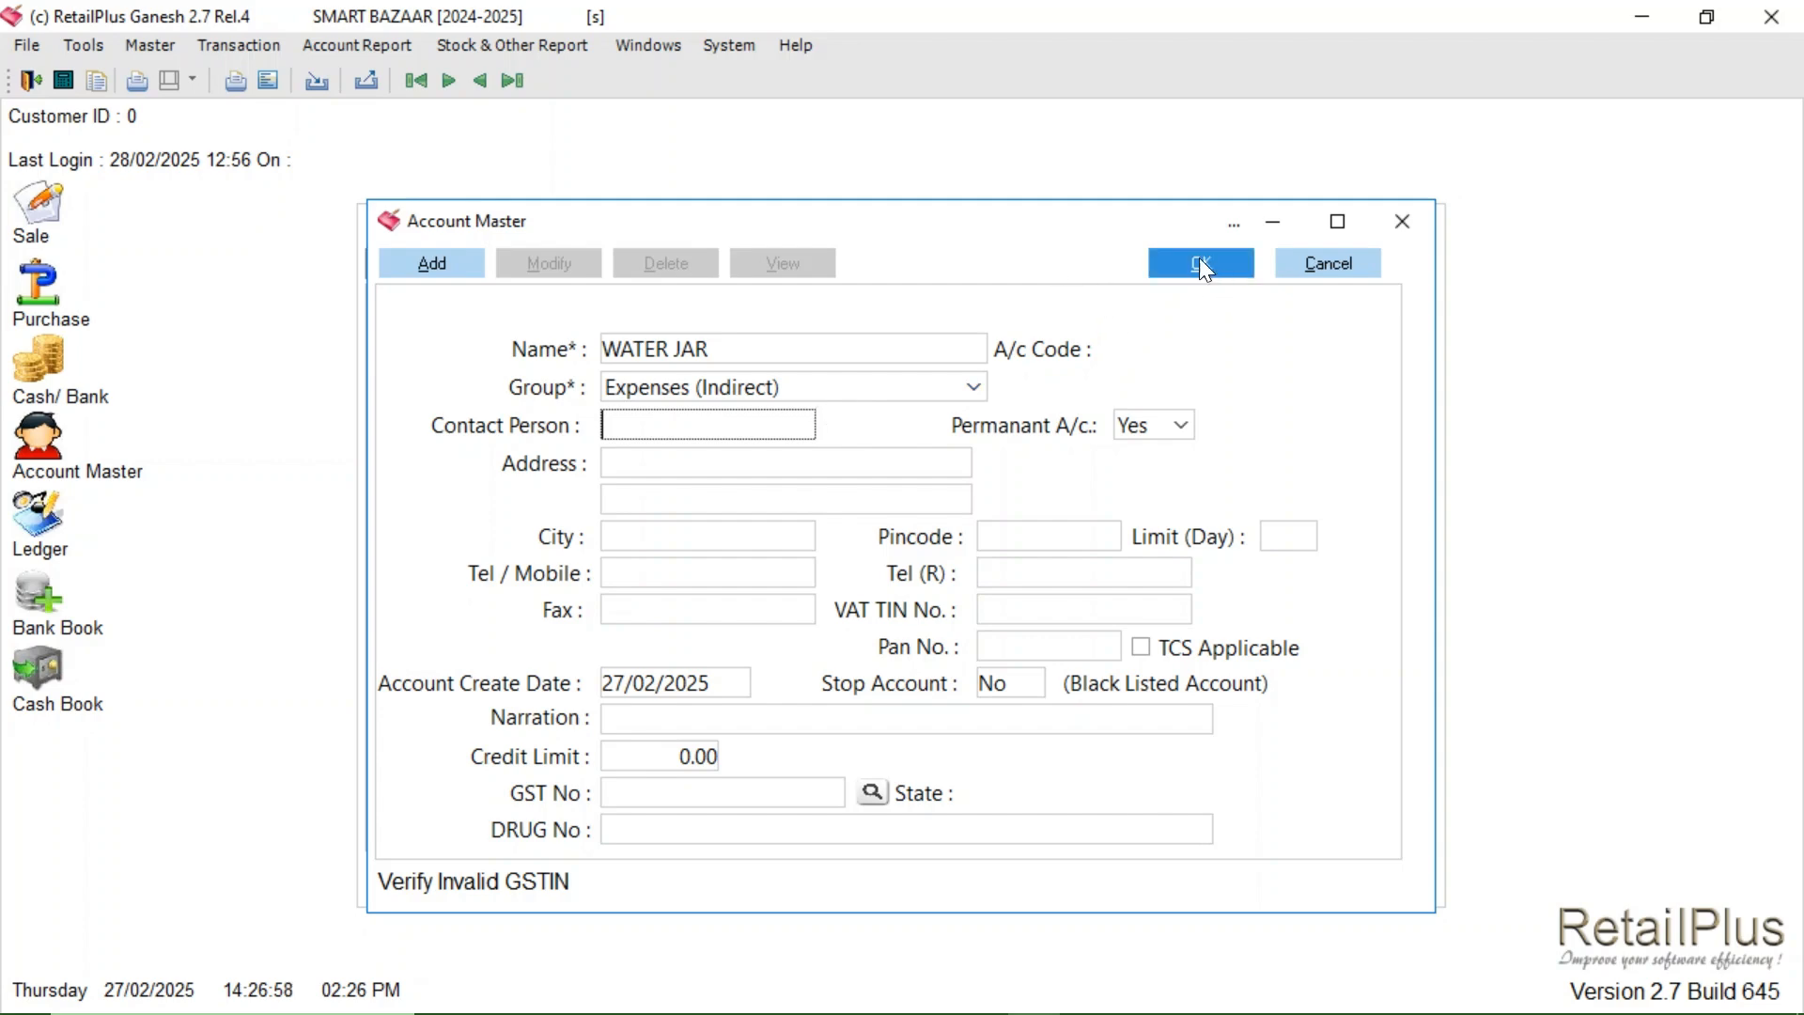
- Correct the name to WATER JAR EXP, save the account, and close Account Master
{"action": "left_click", "coordinate": [767, 351]}
{"action": "left_click", "coordinate": [768, 348]}
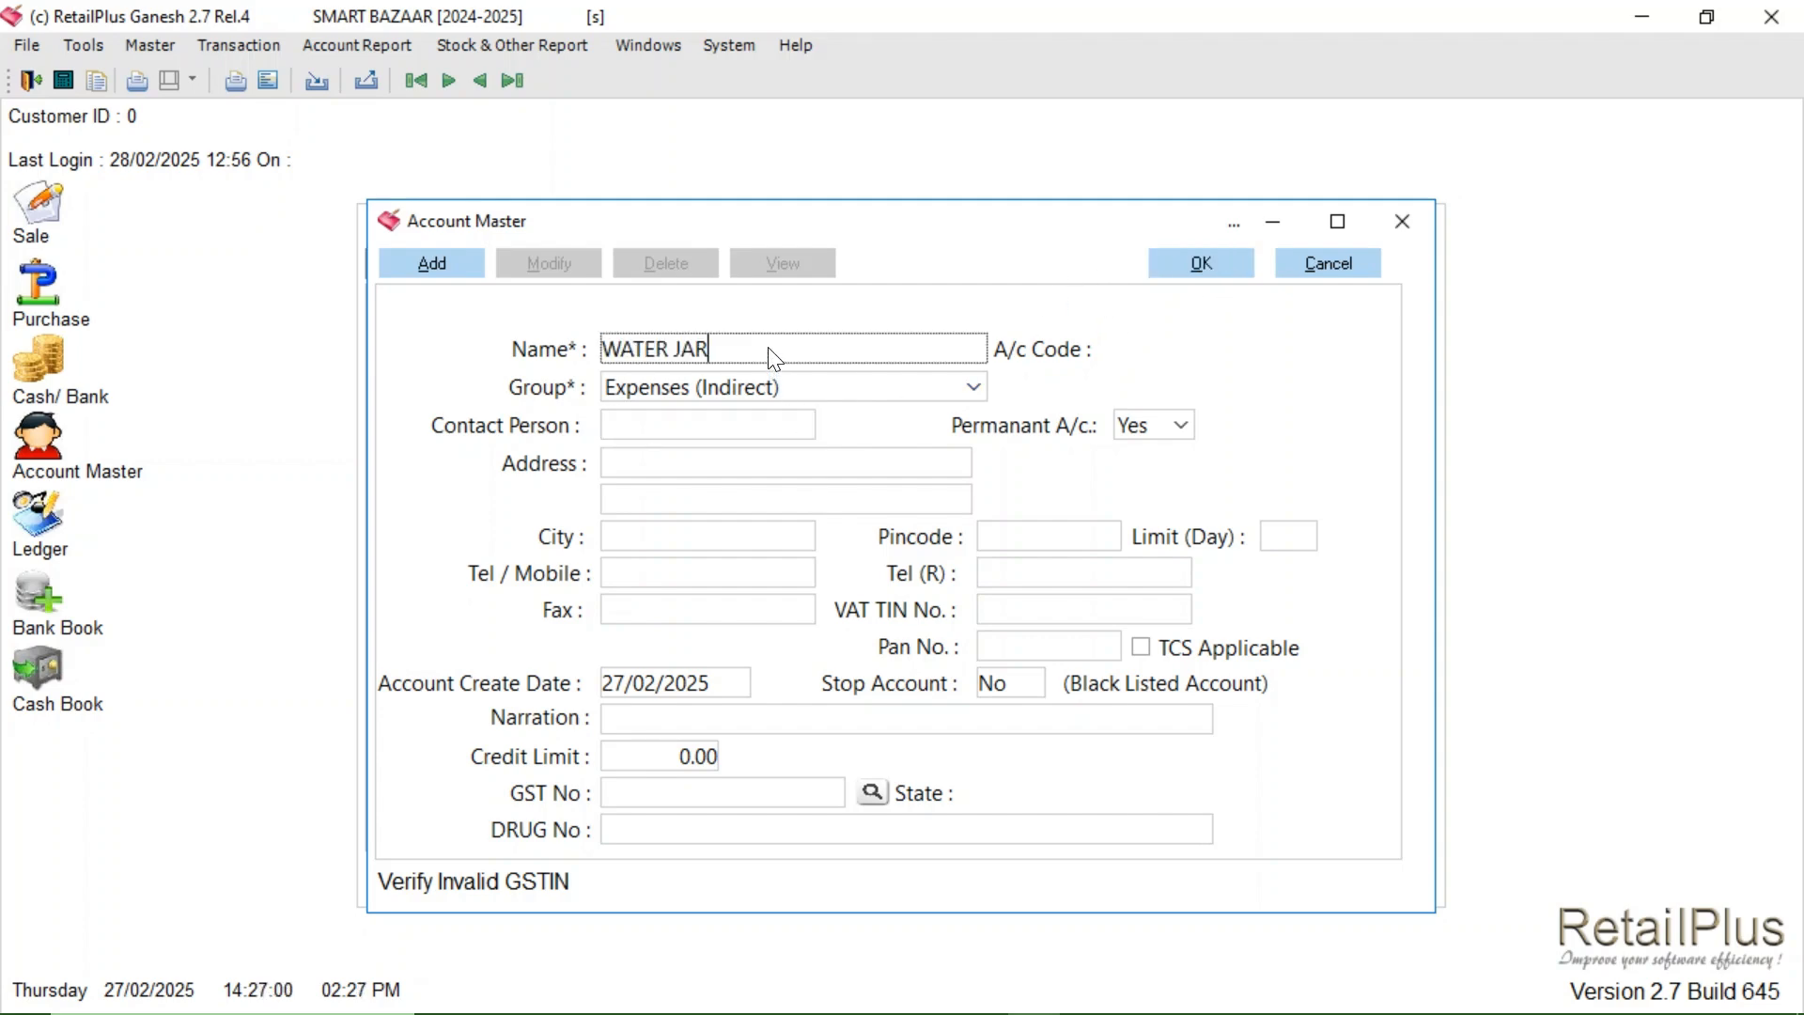
{"action": "type", "text": "EP"}
{"action": "key", "text": "BackSpace"}
{"action": "type", "text": "XP"}
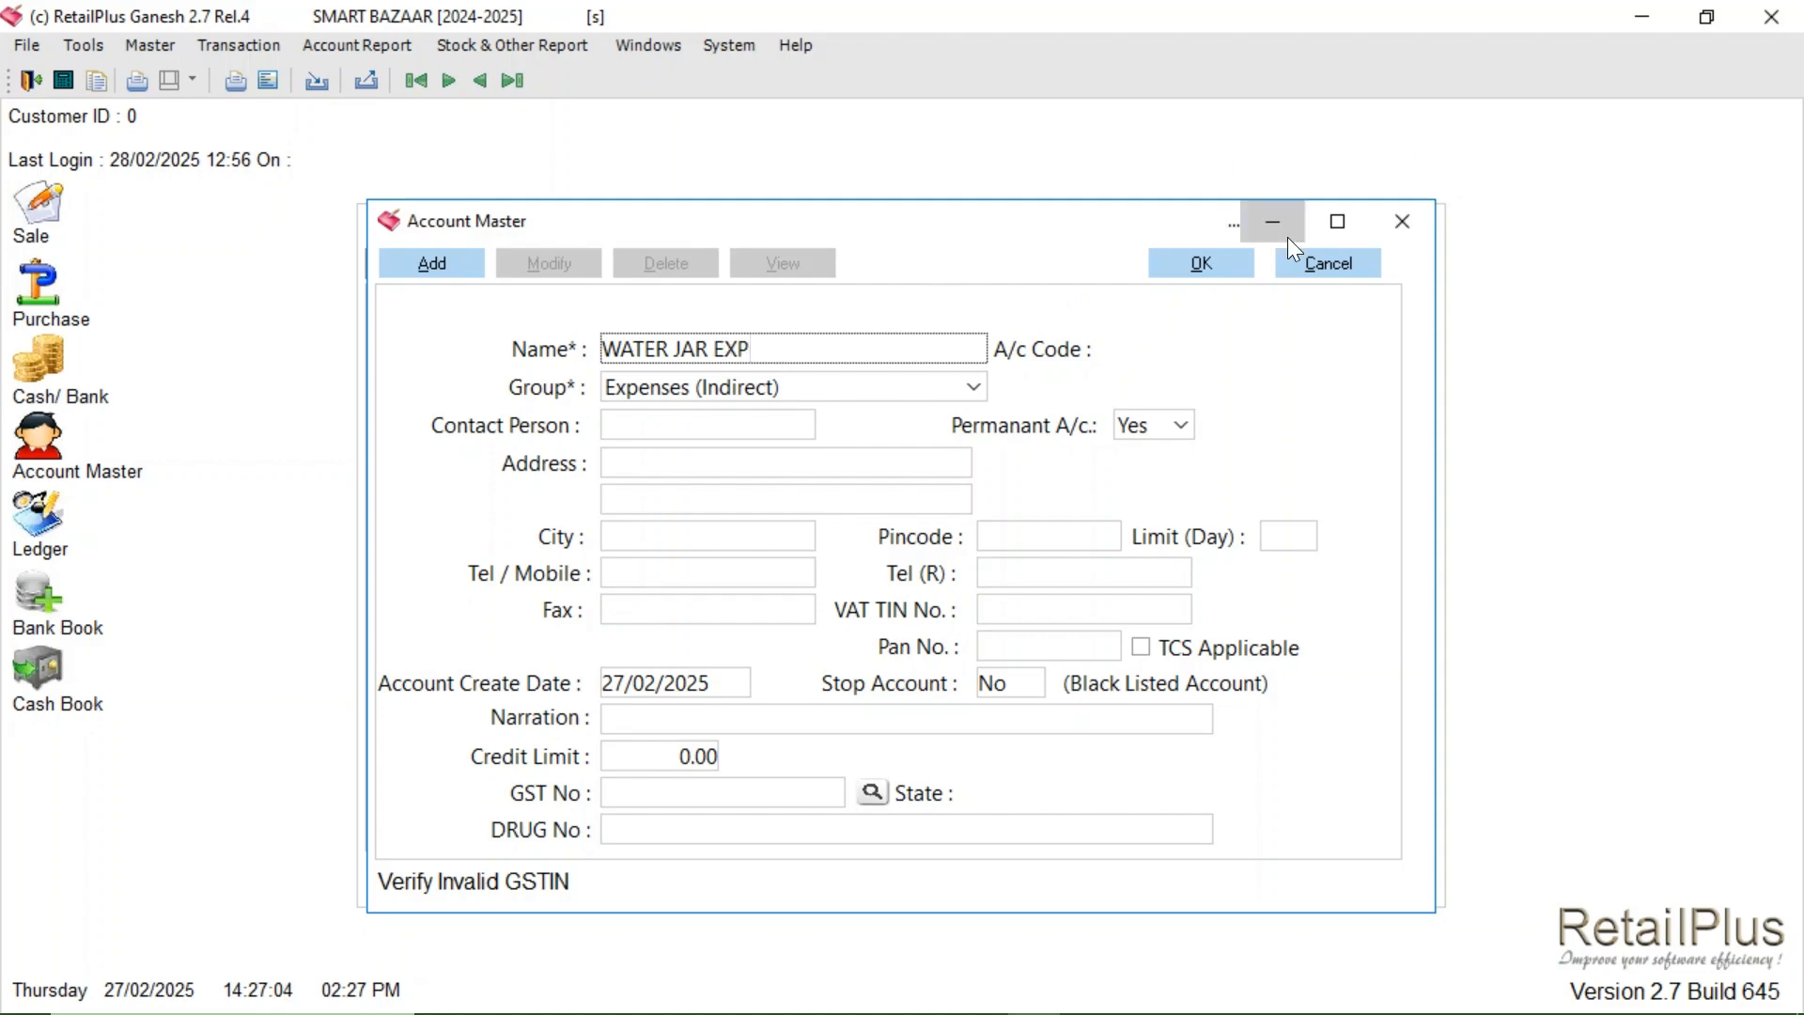
{"action": "left_click", "coordinate": [1232, 255]}
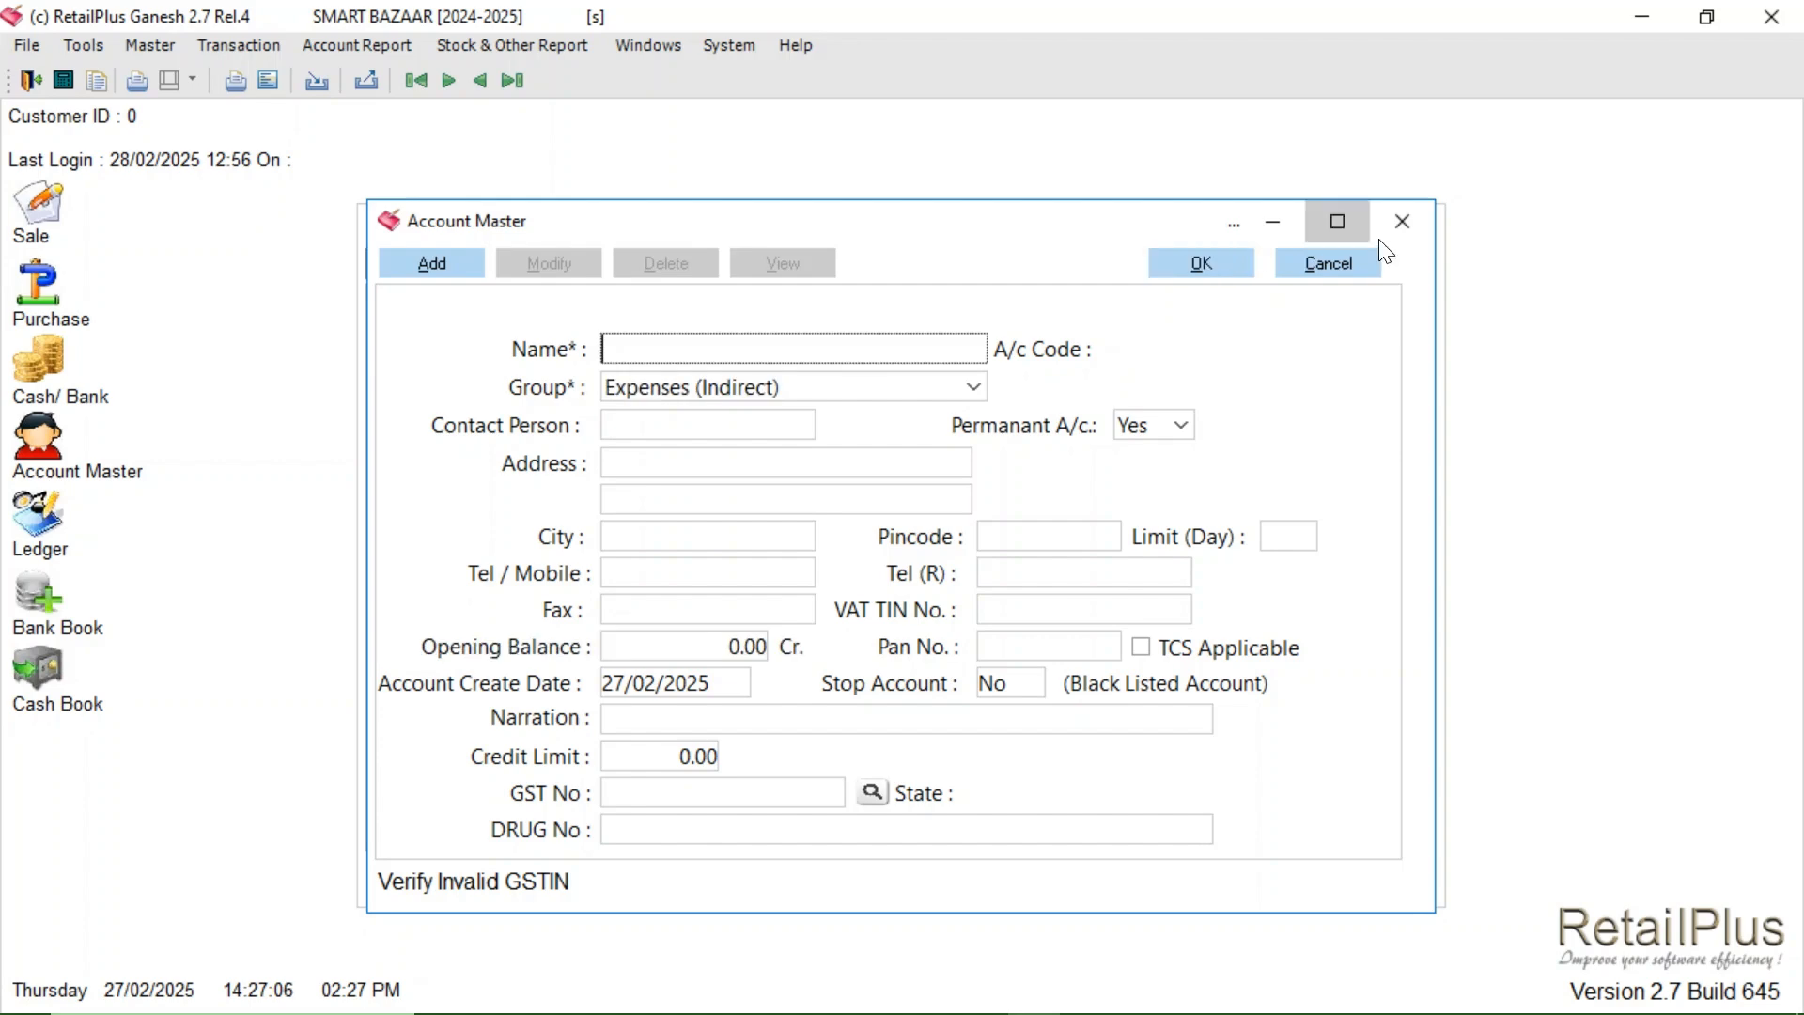
{"action": "left_click", "coordinate": [1410, 226]}
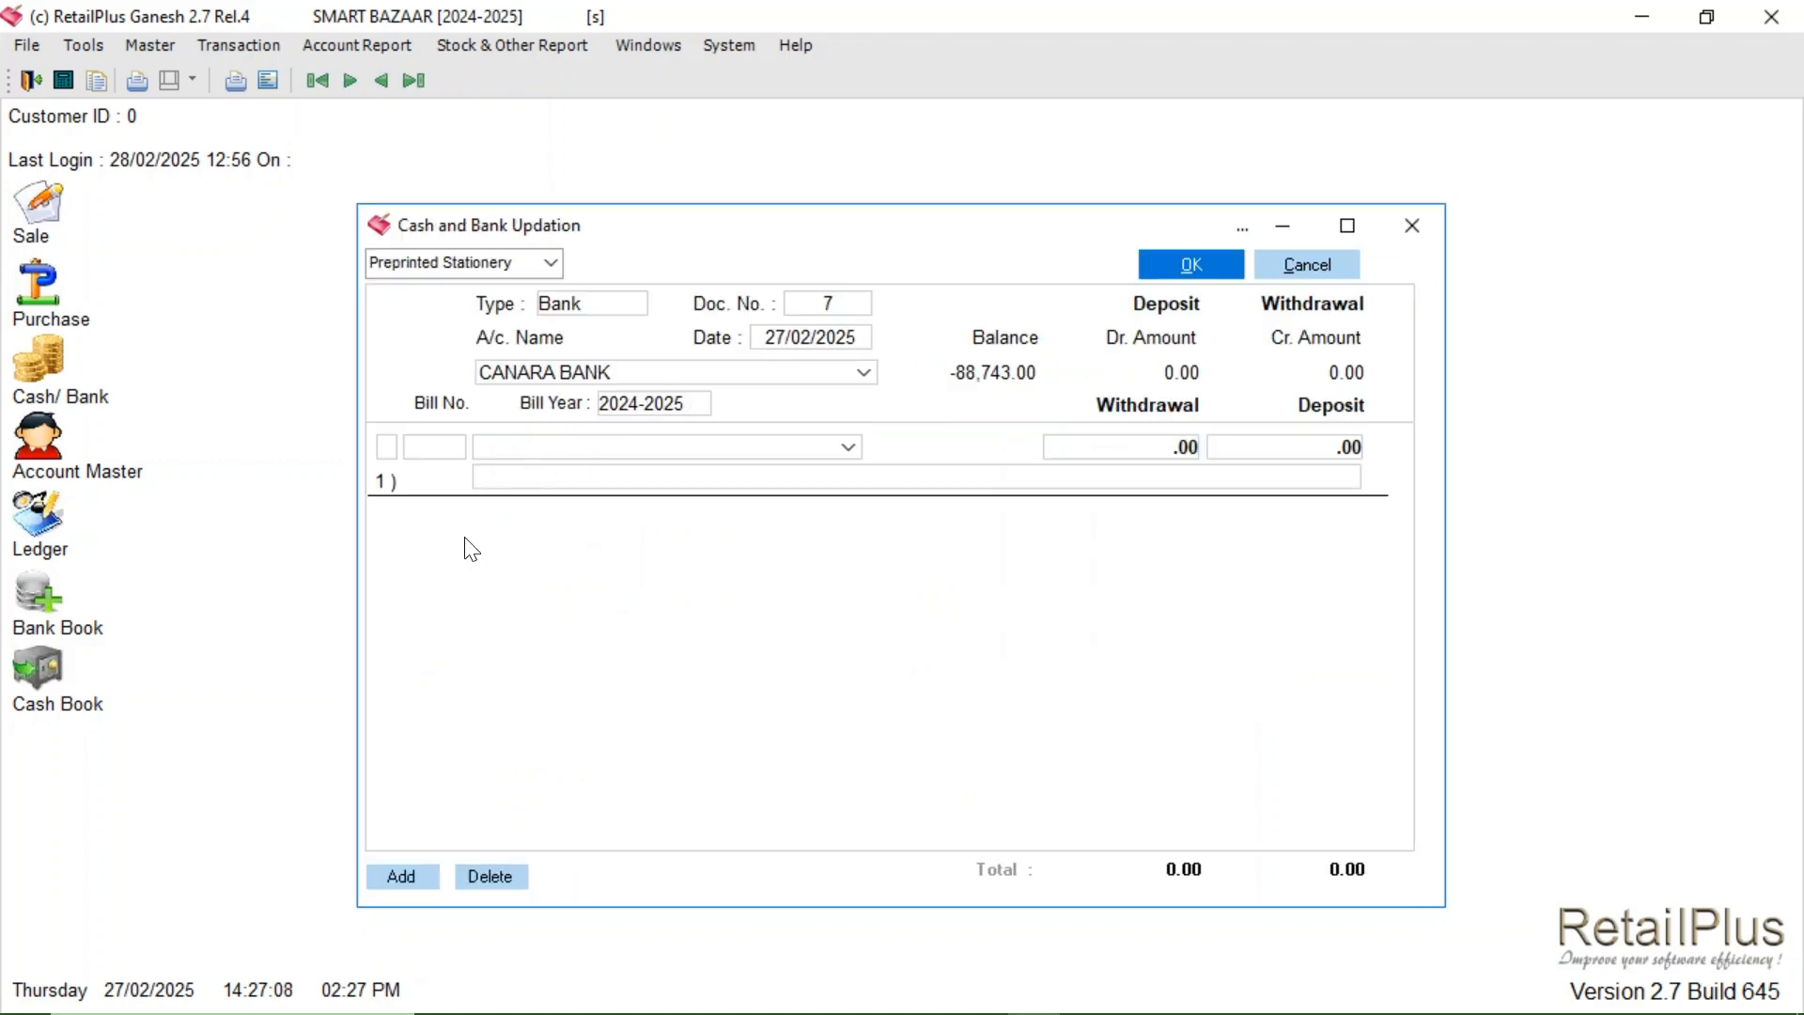
- Enter a 60.00 WATER JAR EXP withdrawal on bank voucher 7 and save without printing
{"action": "left_click", "coordinate": [539, 450]}
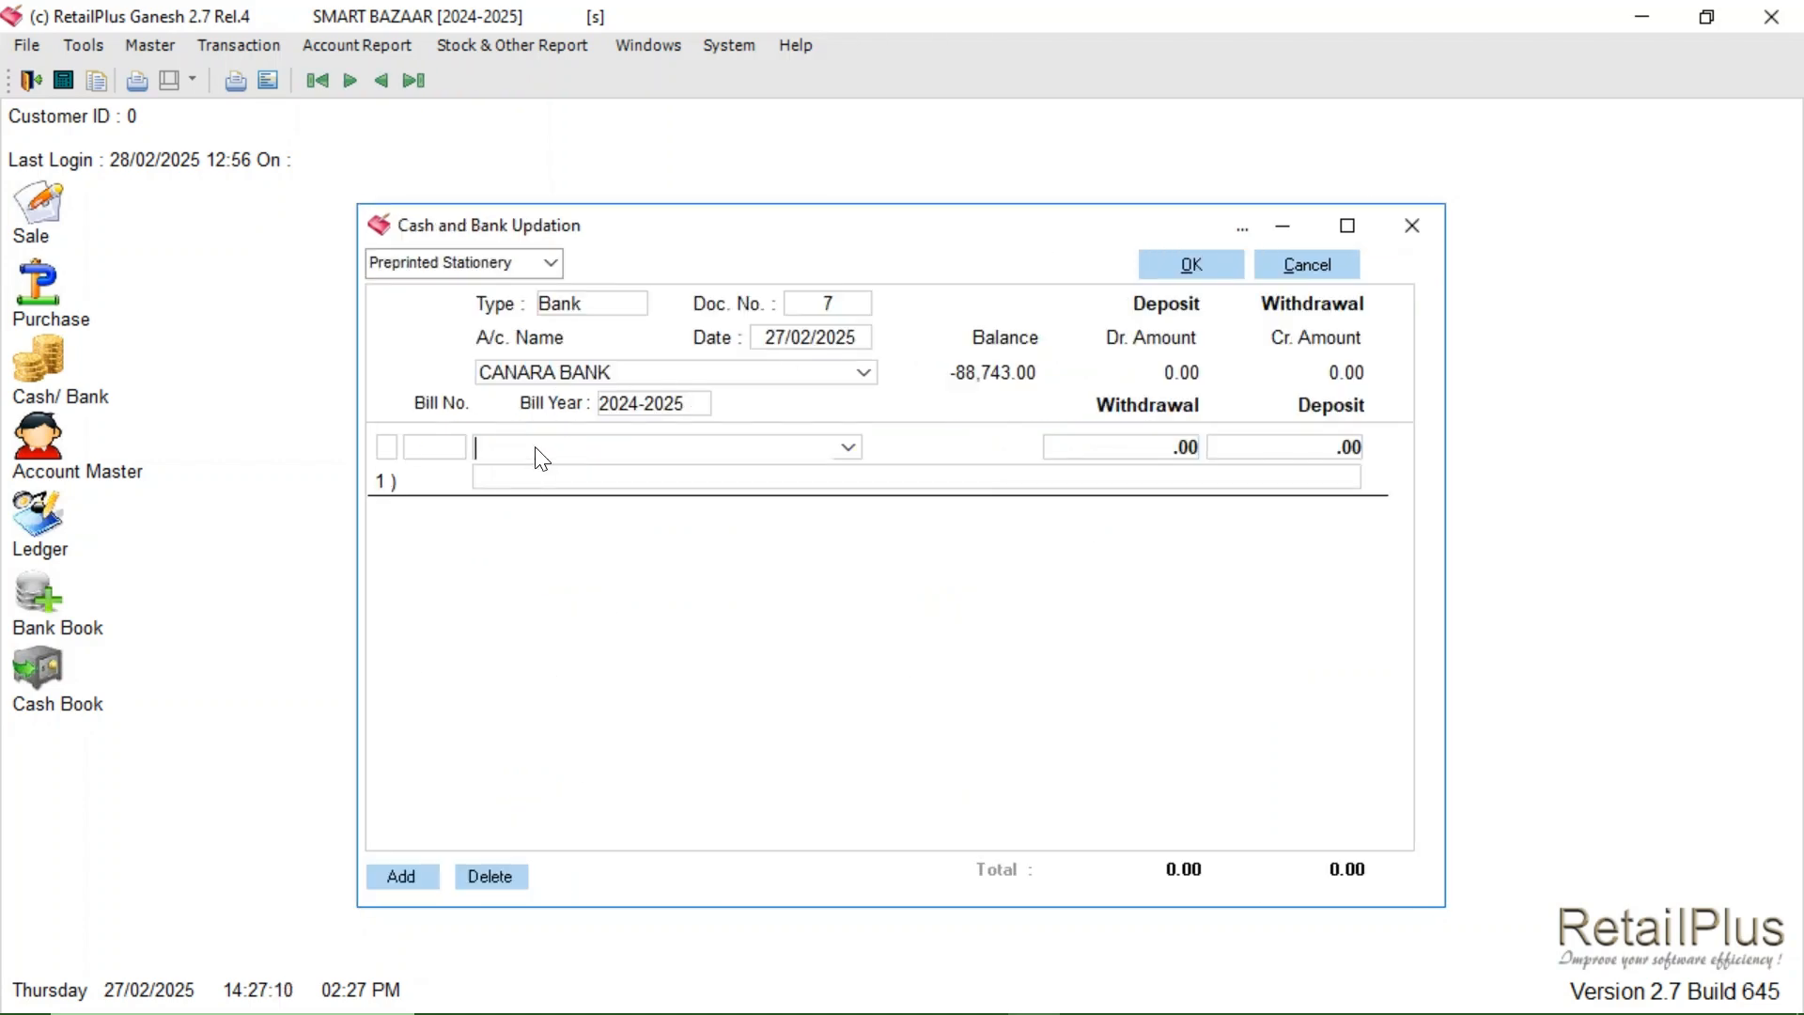
{"action": "type", "text": "WATER JAR EXP,"}
{"action": "key", "text": "Return"}
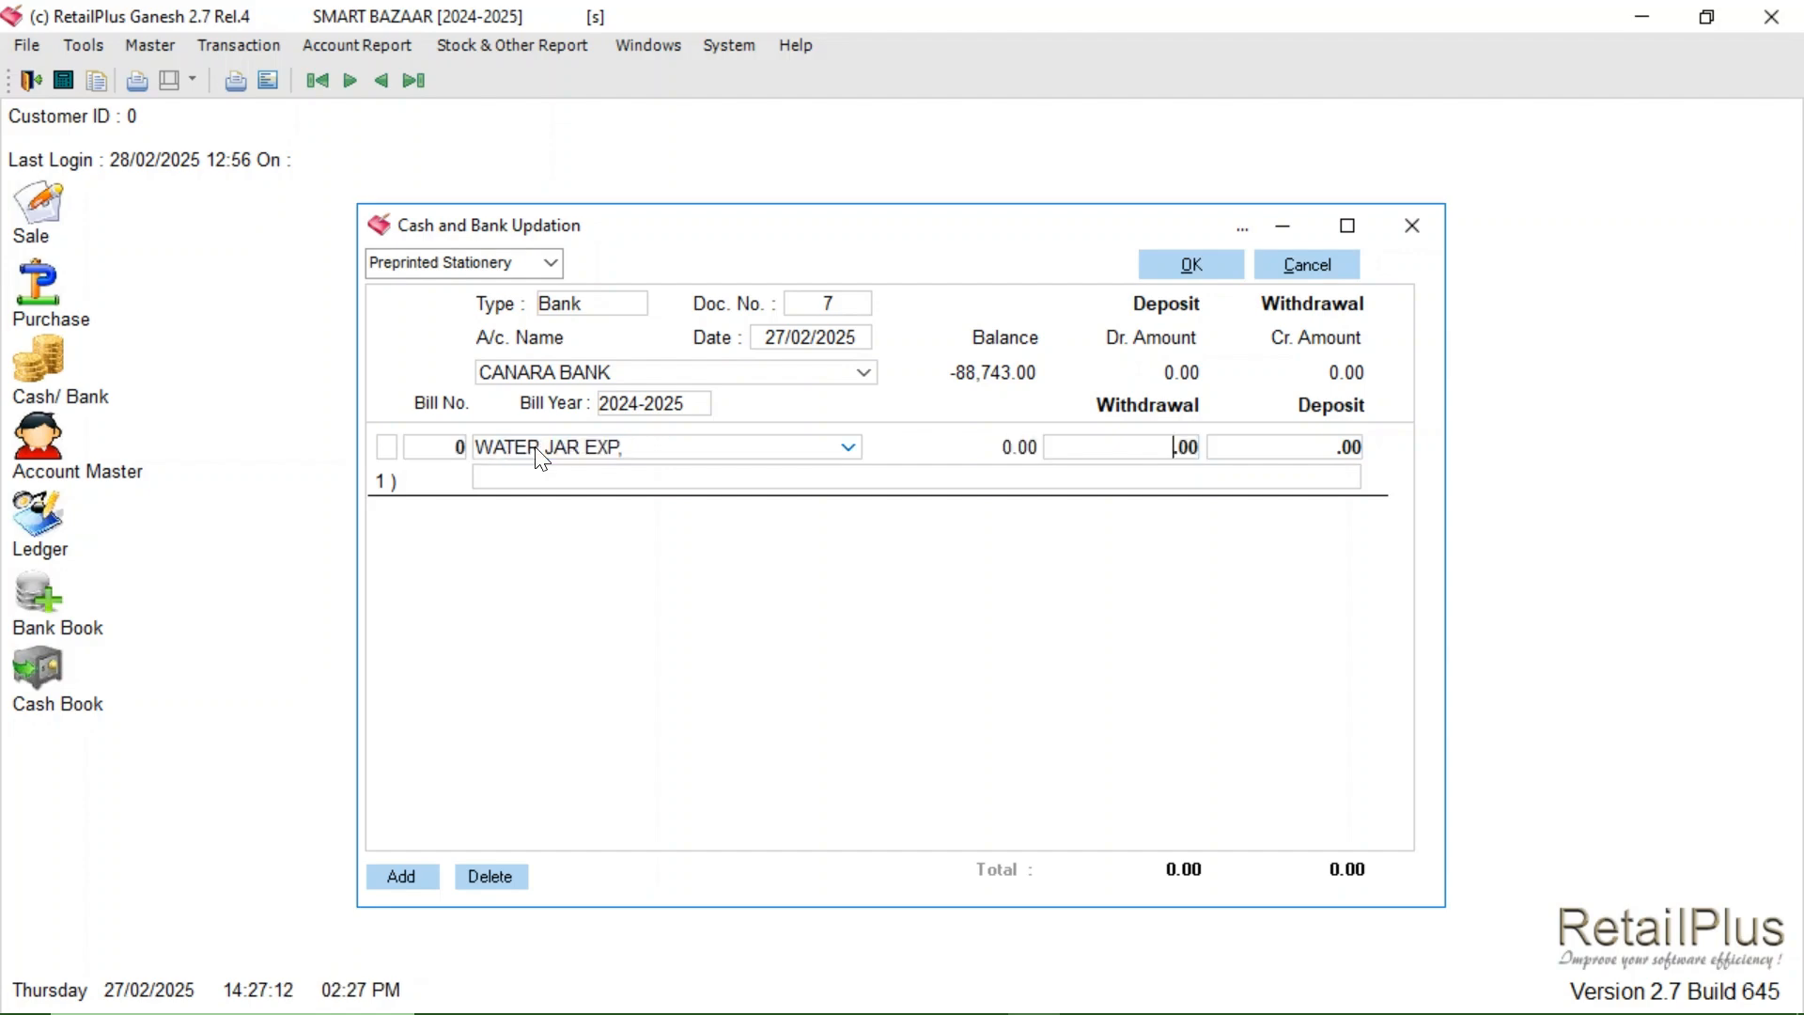
{"action": "type", "text": "60"}
{"action": "key", "text": "Return"}
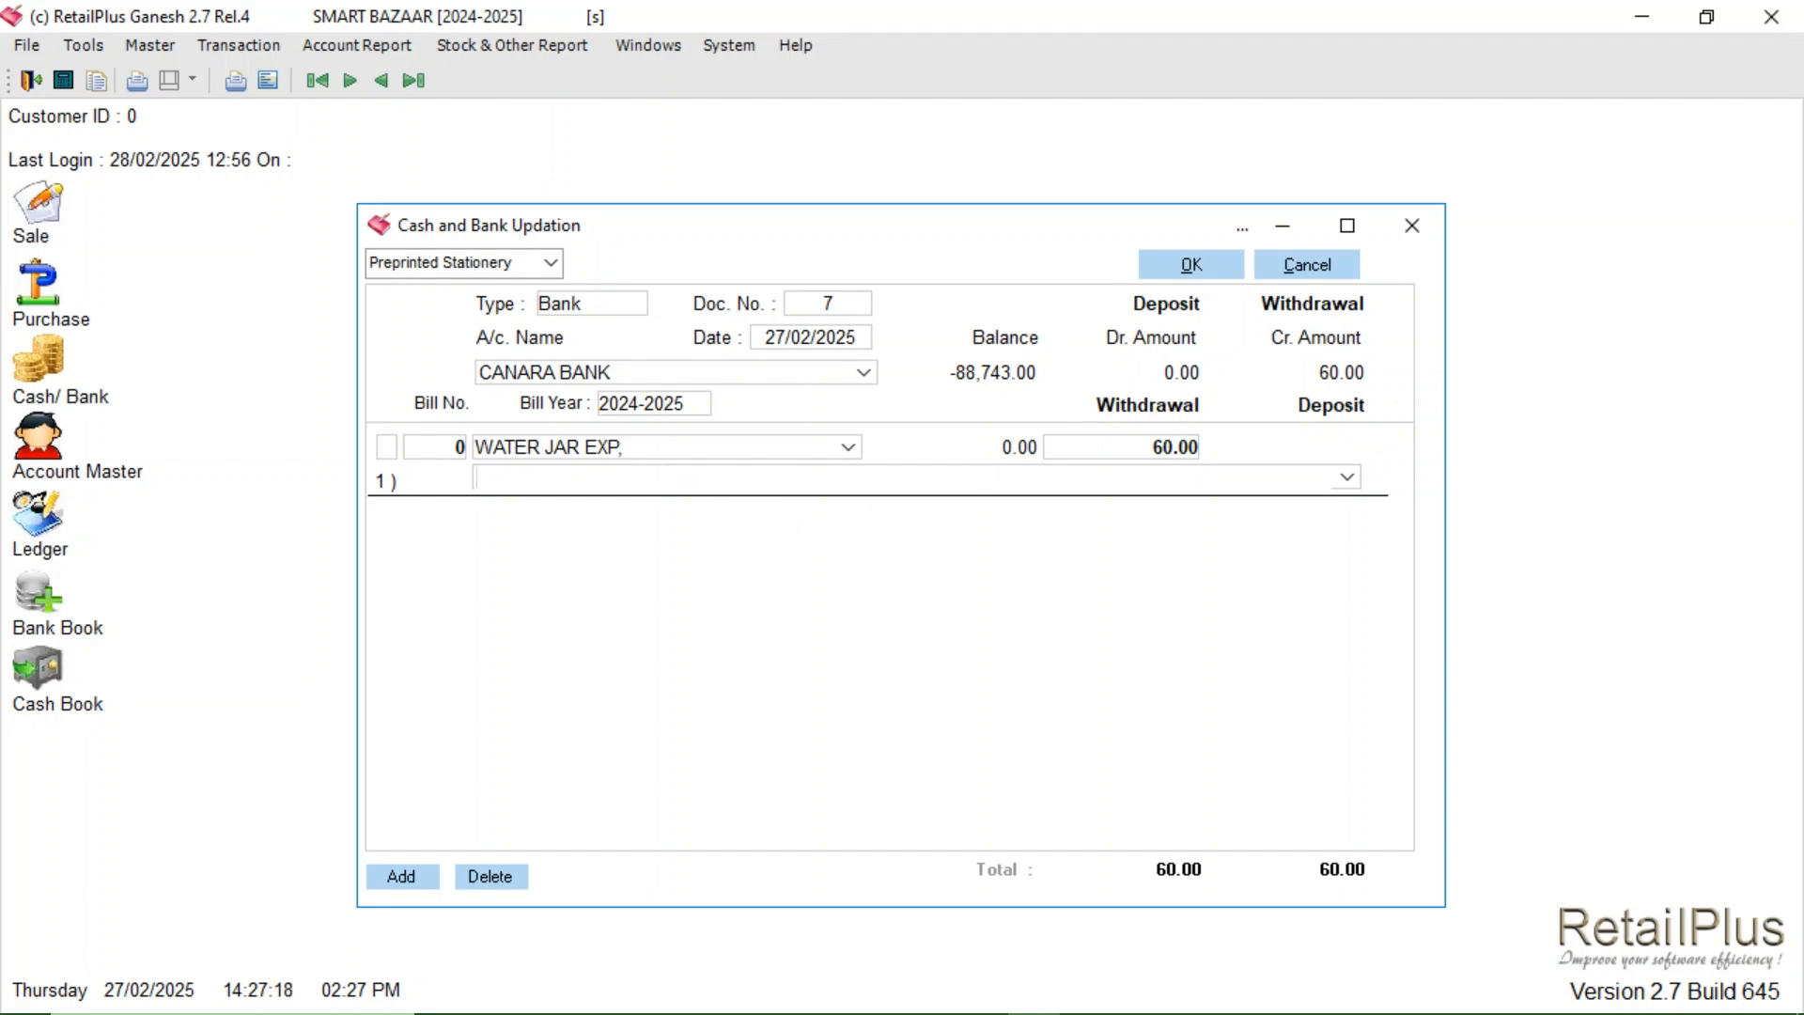
{"action": "type", "text": "GAPY"}
{"action": "key", "text": "BackSpace"}
{"action": "key", "text": "BackSpace"}
{"action": "key", "text": "BackSpace"}
{"action": "key", "text": "BackSpace"}
{"action": "type", "text": "PHINEPAY"}
{"action": "key", "text": "BackSpace"}
{"action": "key", "text": "BackSpace"}
{"action": "key", "text": "BackSpace"}
{"action": "key", "text": "BackSpace"}
{"action": "key", "text": "BackSpace"}
{"action": "key", "text": "BackSpace"}
{"action": "key", "text": "BackSpace"}
{"action": "key", "text": "BackSpace"}
{"action": "left_click", "coordinate": [1193, 263]}
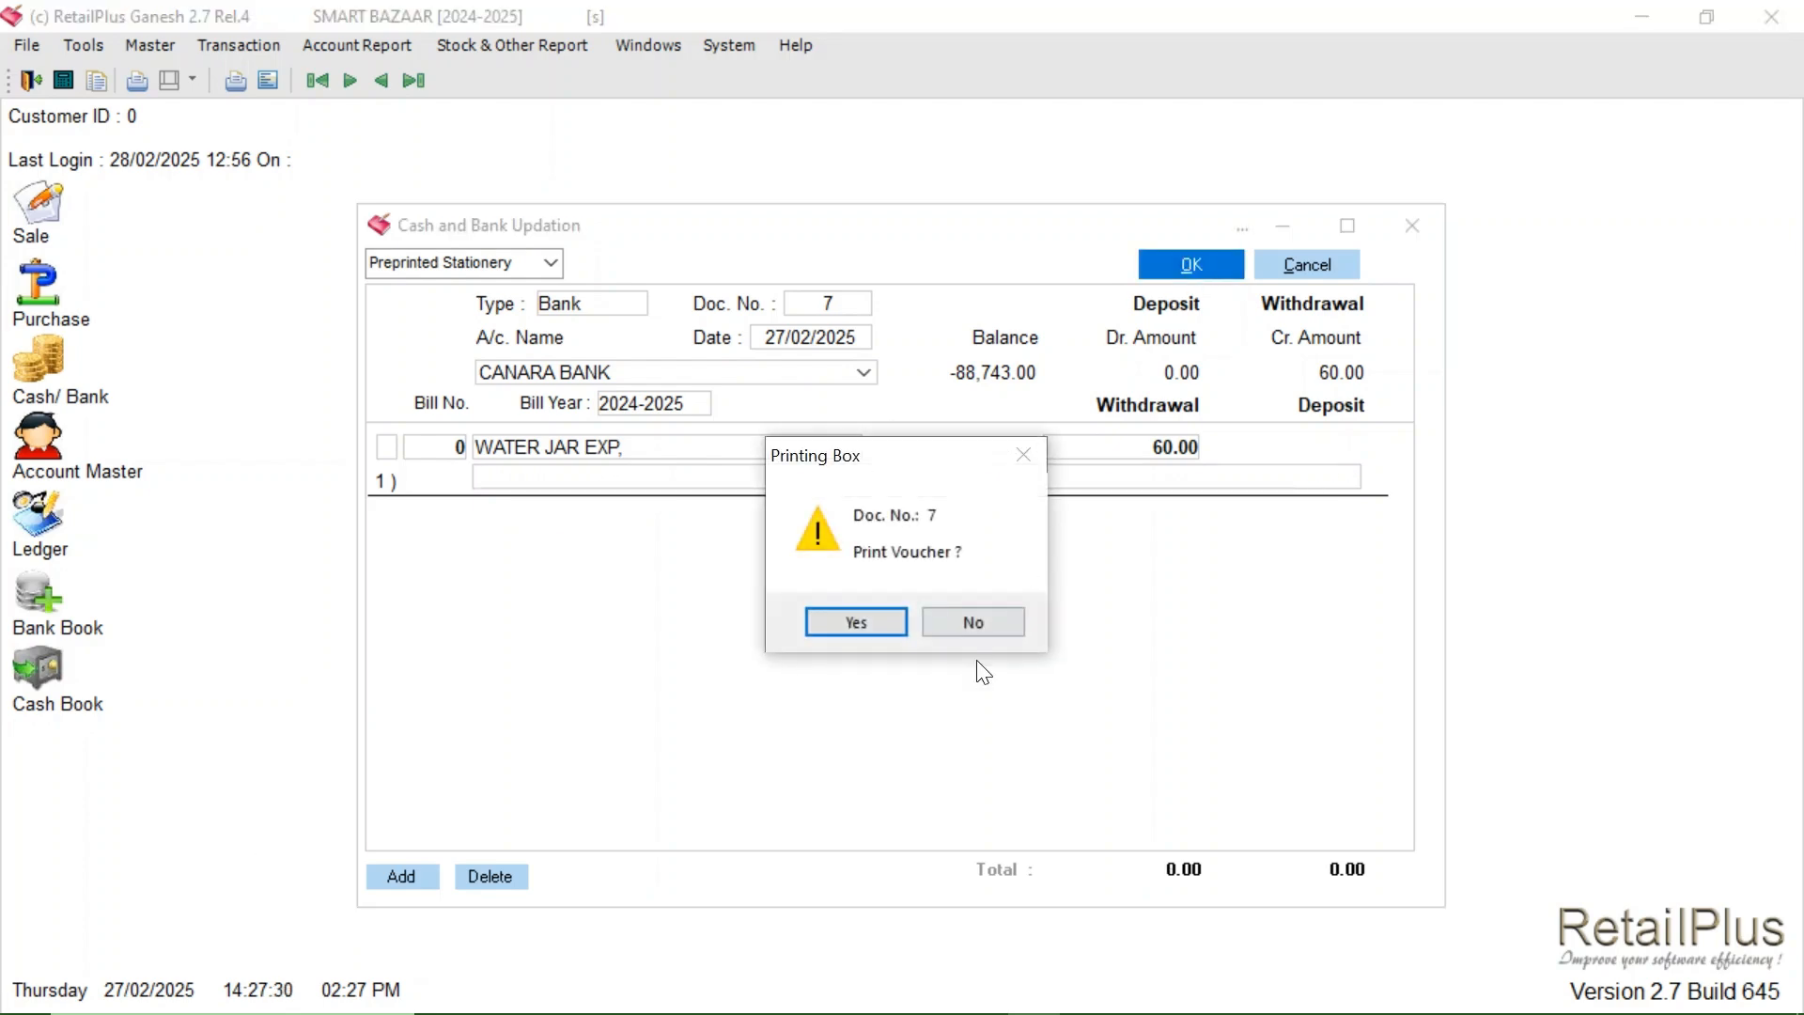
{"action": "left_click", "coordinate": [973, 623]}
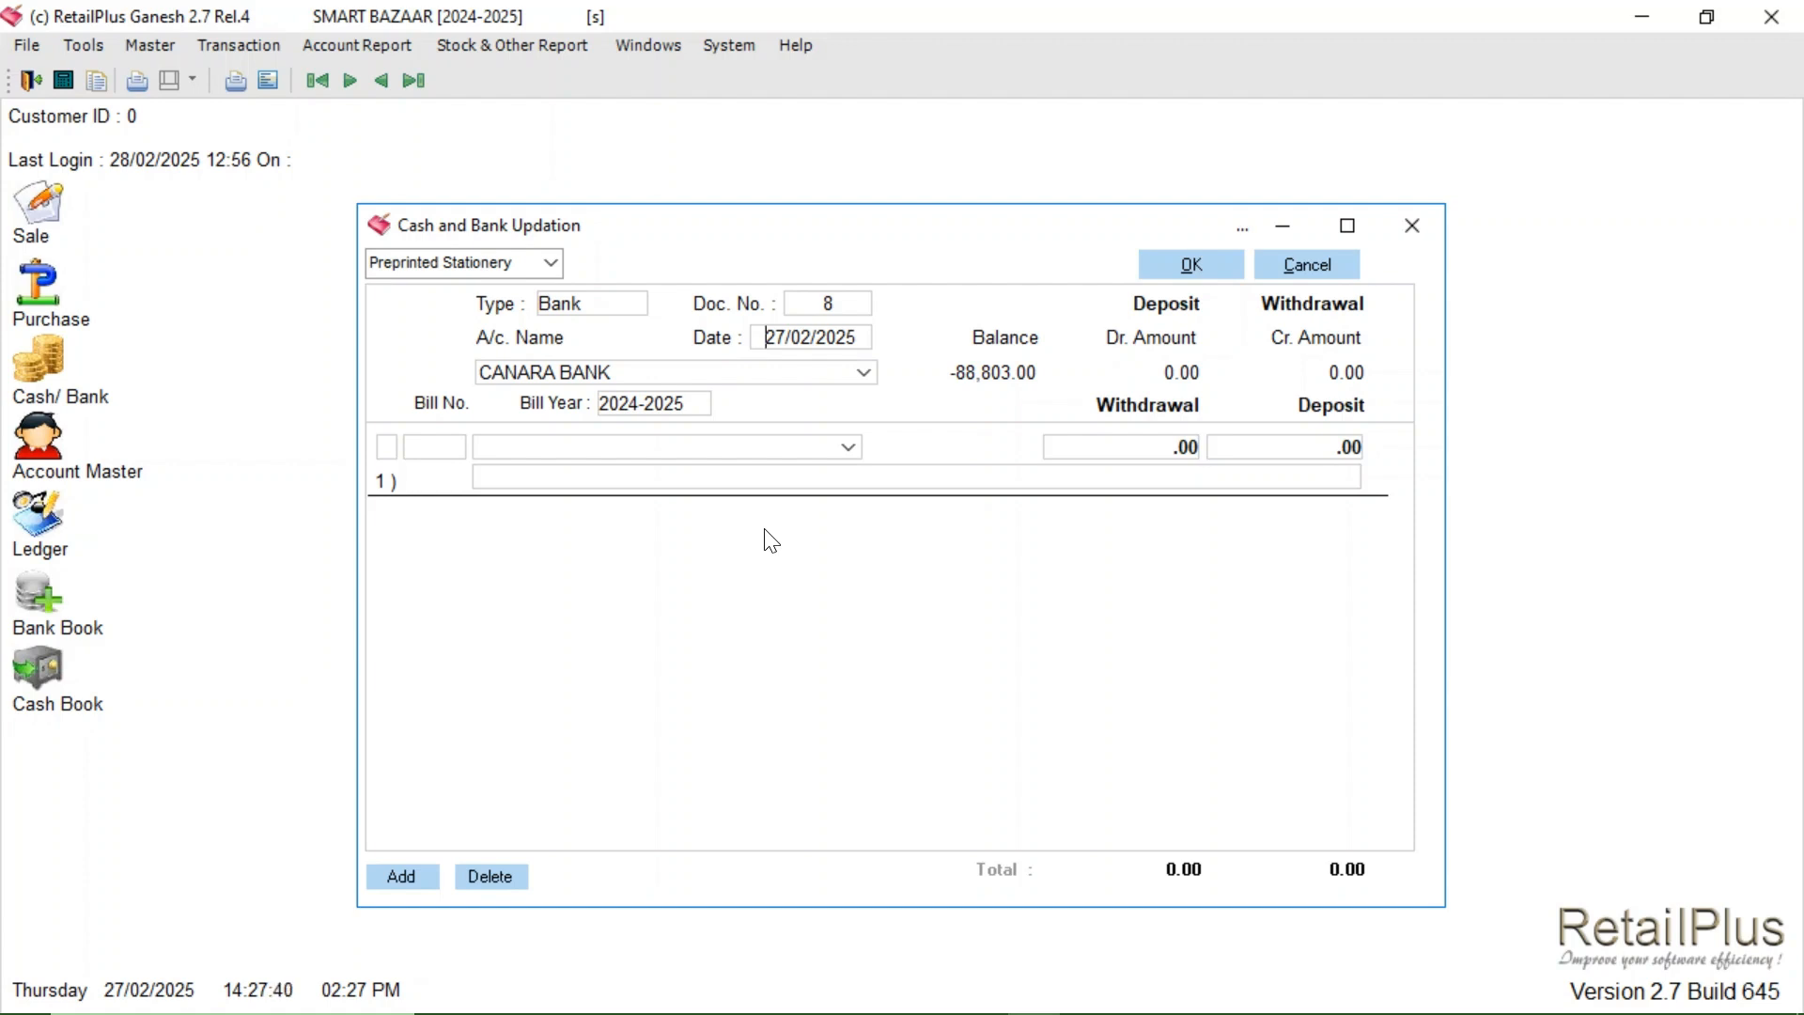
- Close the bank voucher form and the Purchase entry, leaving the Transaction menu open
{"action": "left_click", "coordinate": [1413, 228]}
{"action": "left_click", "coordinate": [272, 47]}
{"action": "mouse_move", "coordinate": [305, 47]}
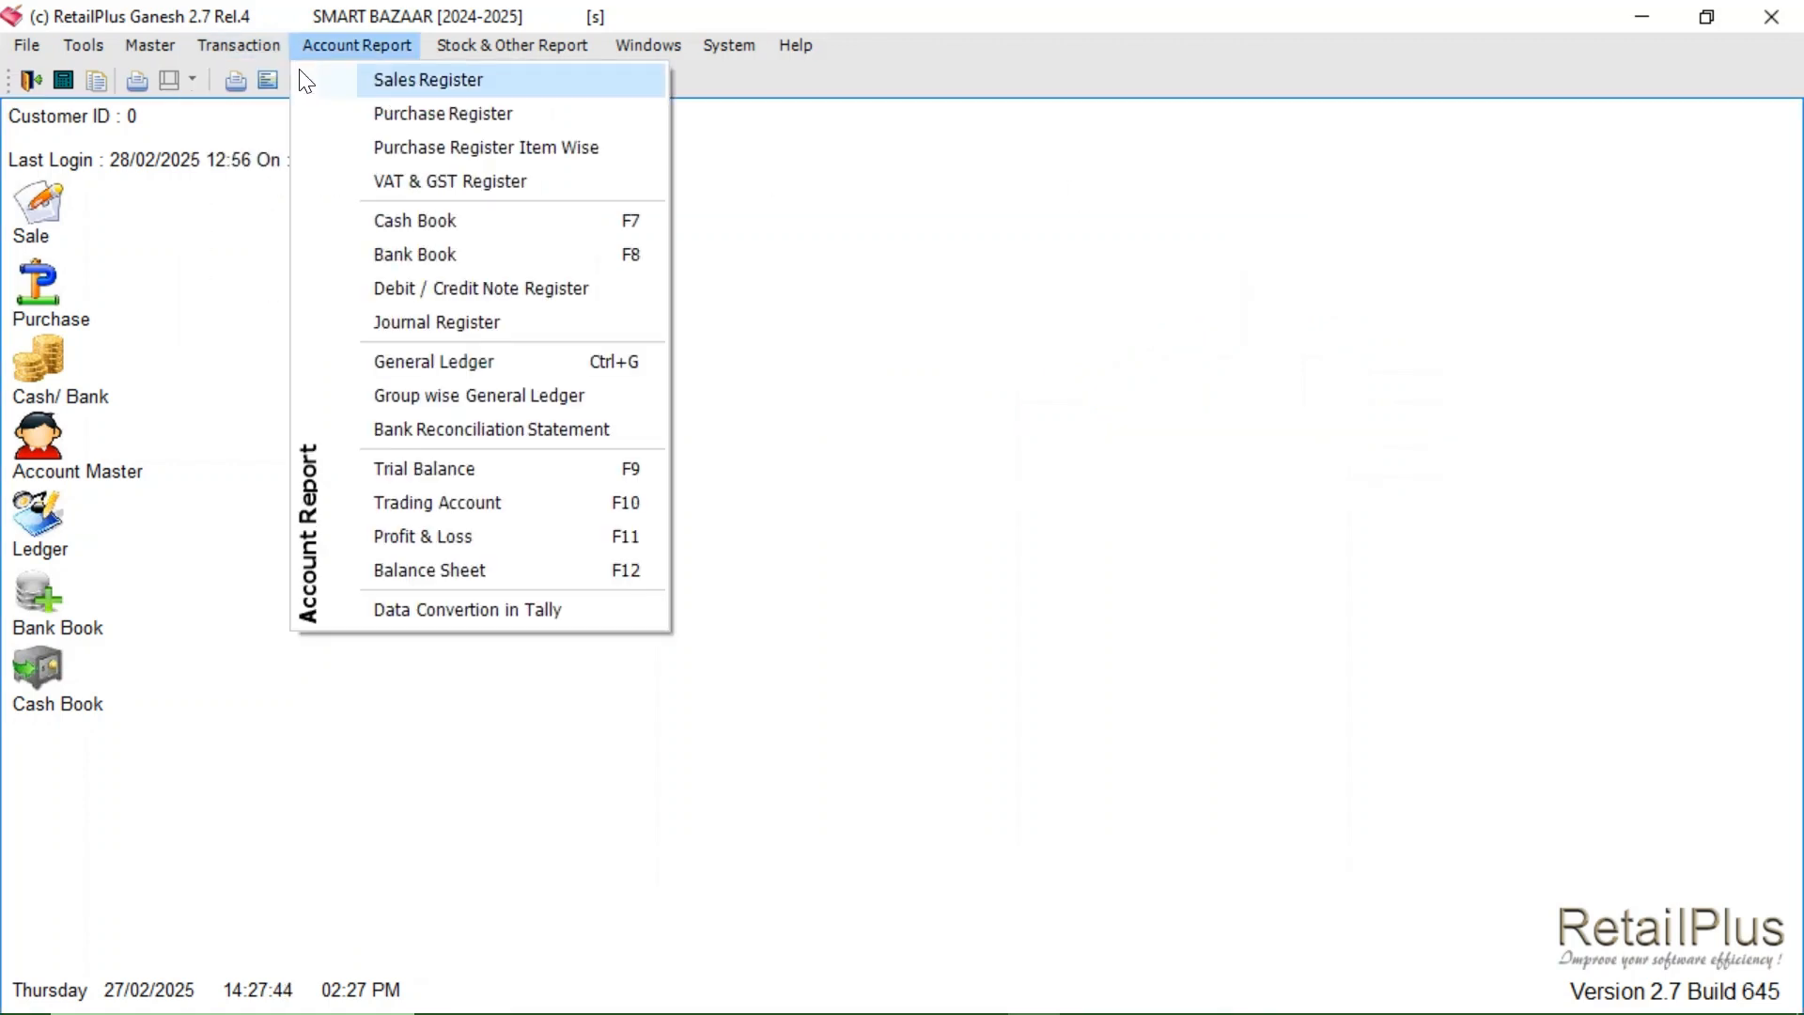
{"action": "mouse_move", "coordinate": [243, 47]}
{"action": "left_click", "coordinate": [281, 74]}
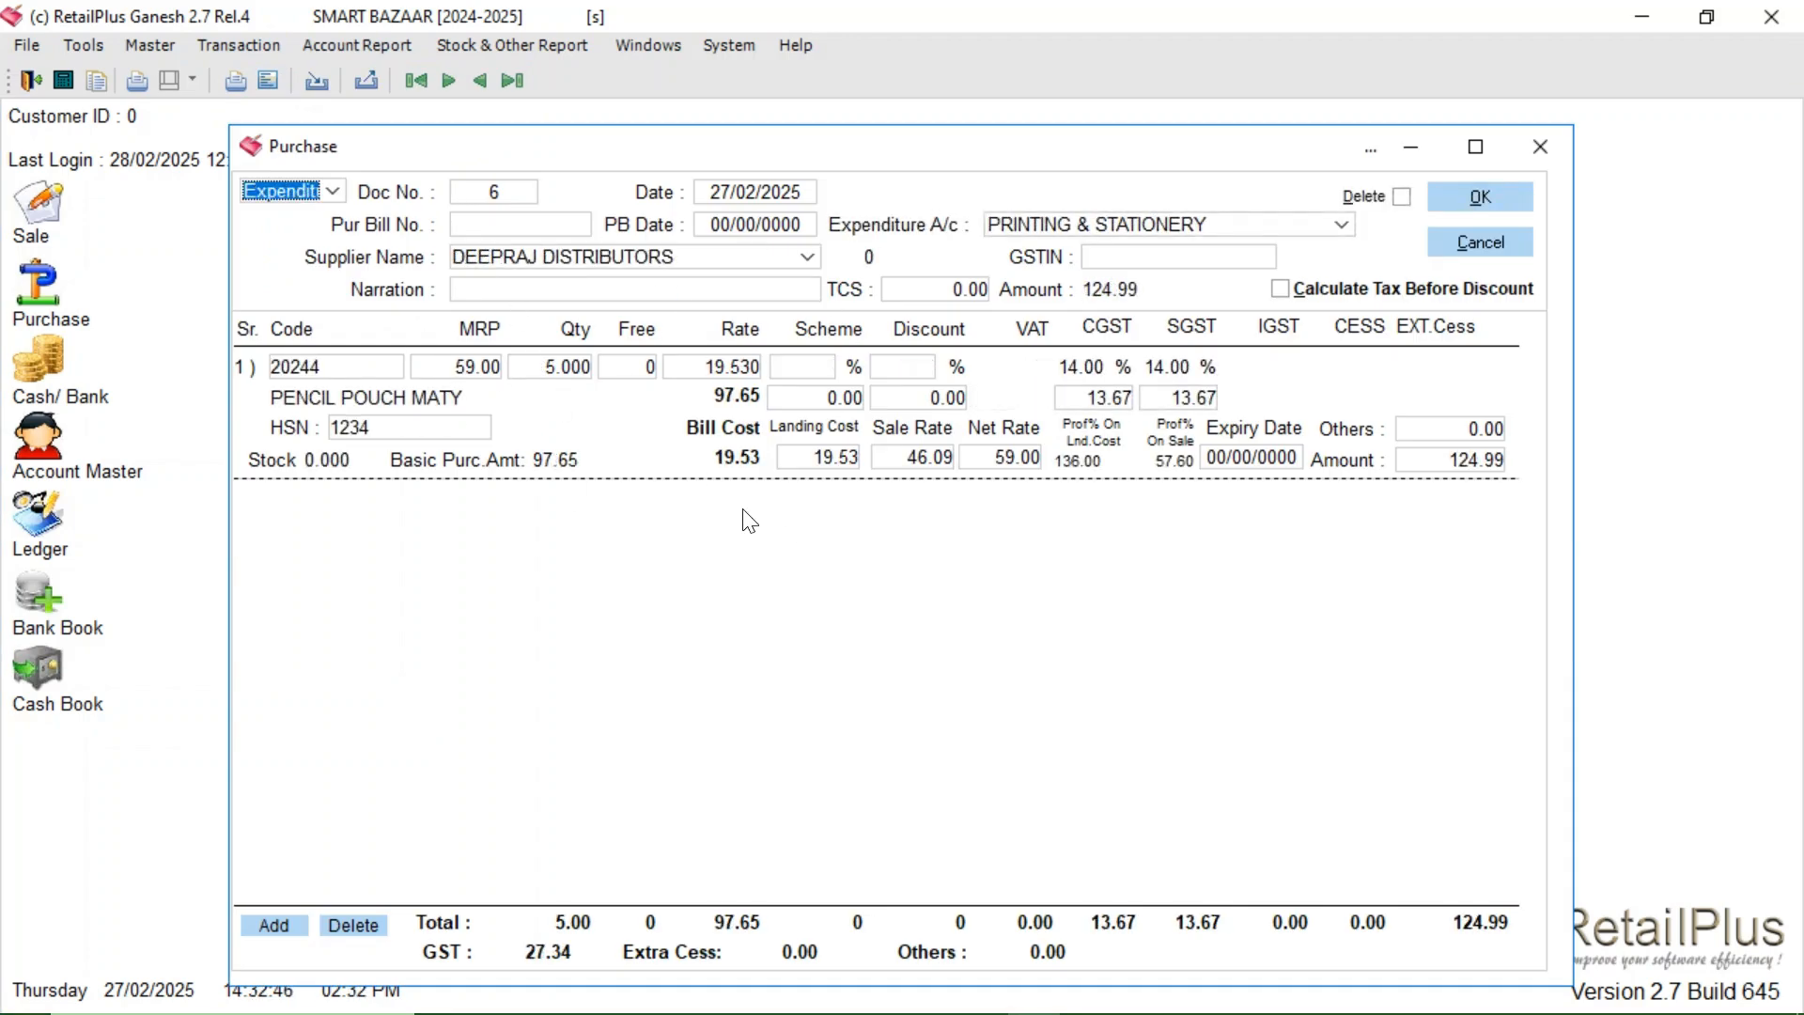
{"action": "left_click", "coordinate": [1550, 144]}
{"action": "left_click", "coordinate": [266, 45]}
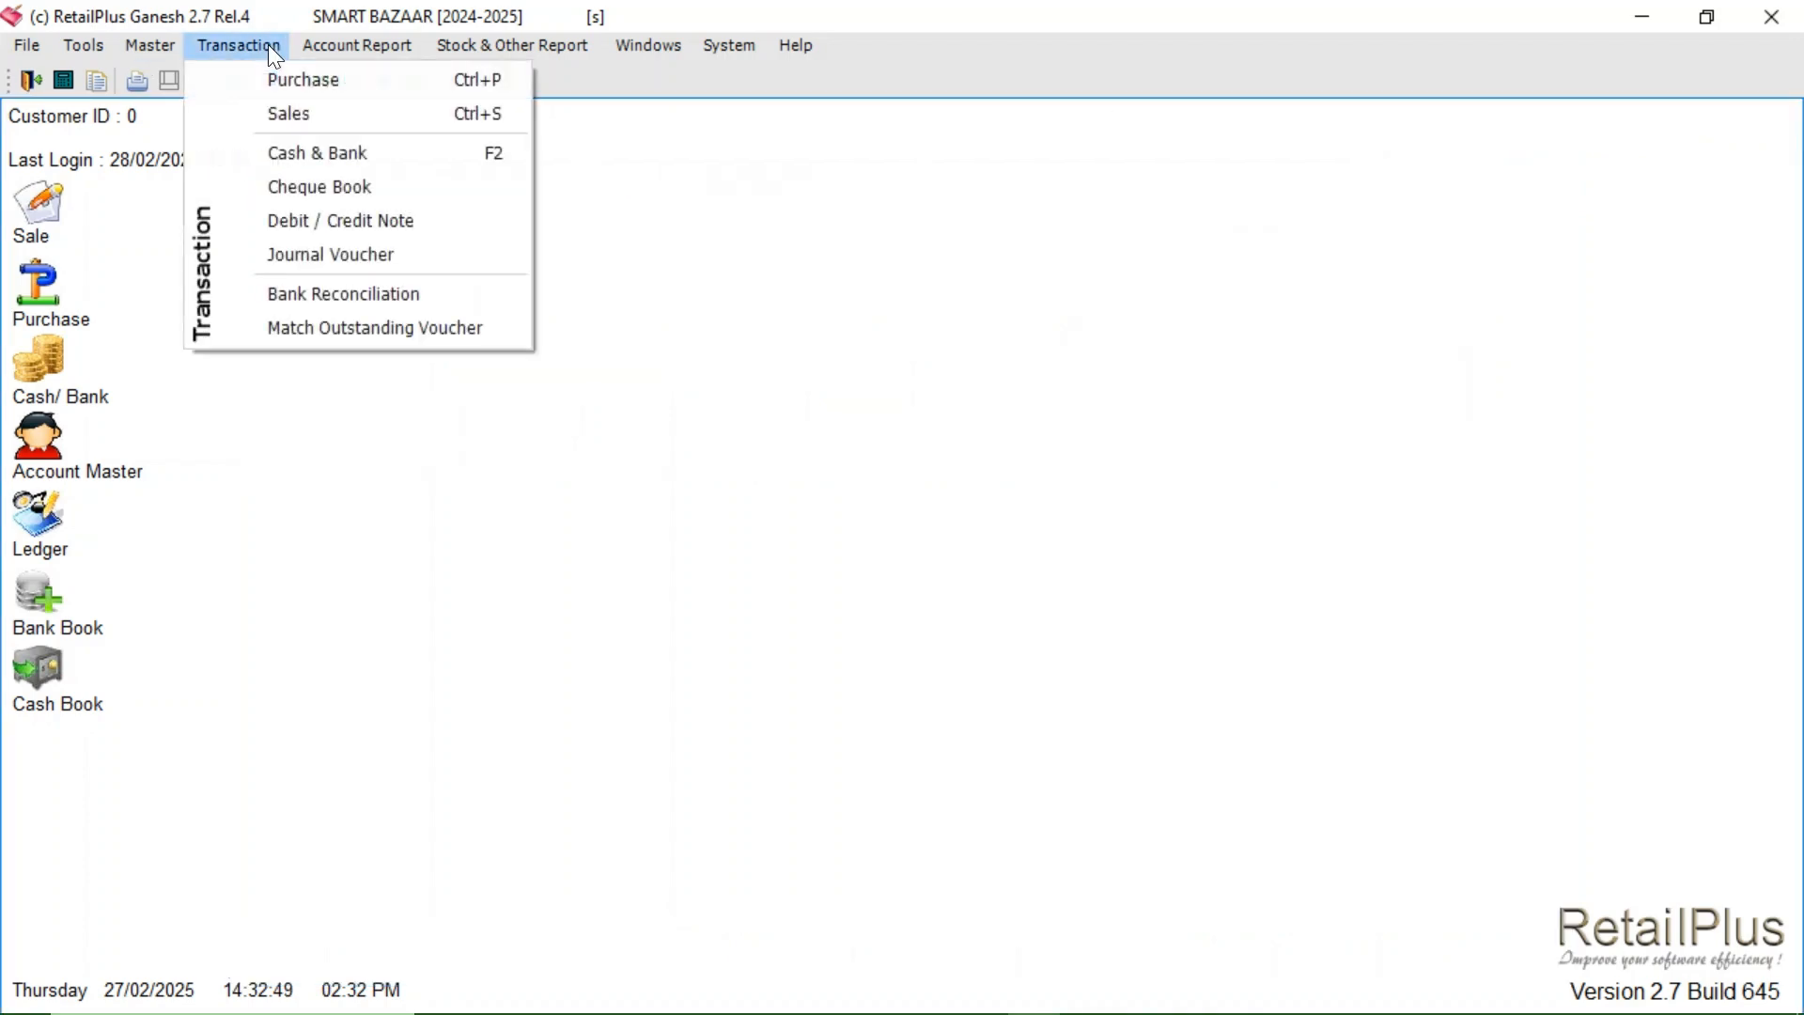
- Save cash voucher 7 paying 125.00 to DEEPRAJ DISTRIBUTORS unprinted, then close the form
{"action": "left_click", "coordinate": [326, 153]}
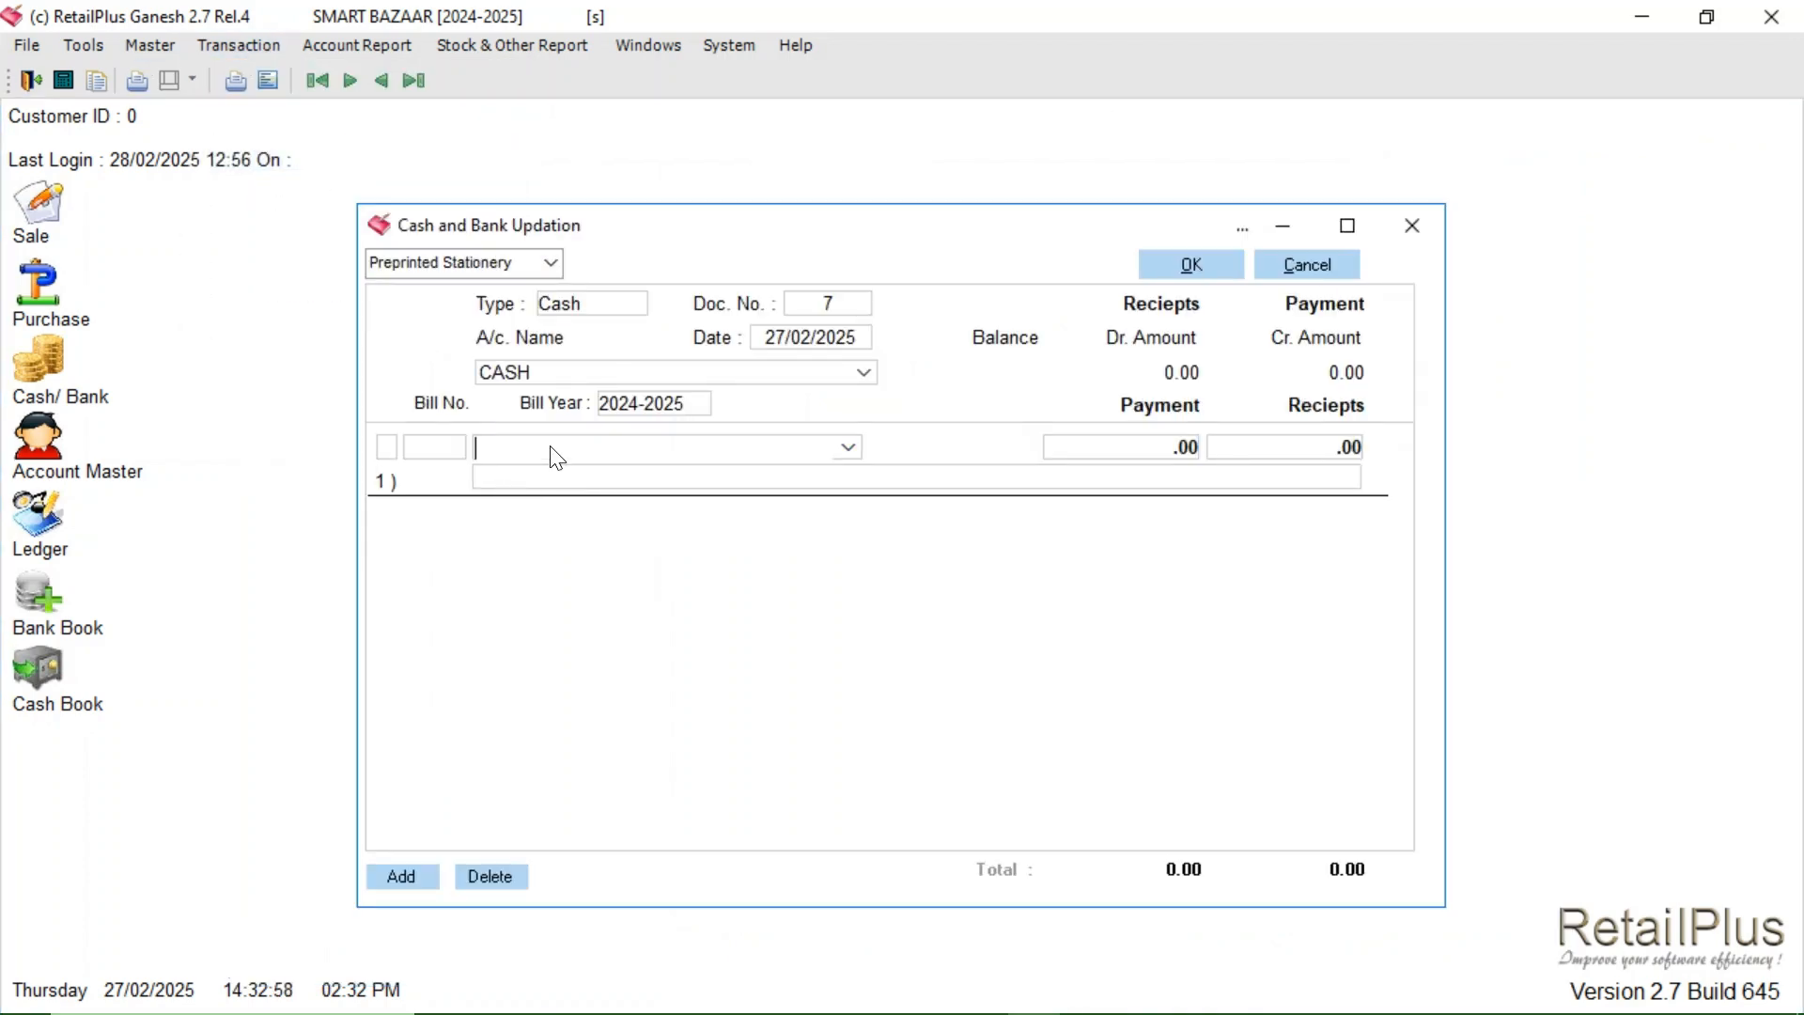
{"action": "type", "text": "DE"}
{"action": "key", "text": "BackSpace"}
{"action": "type", "text": "E"}
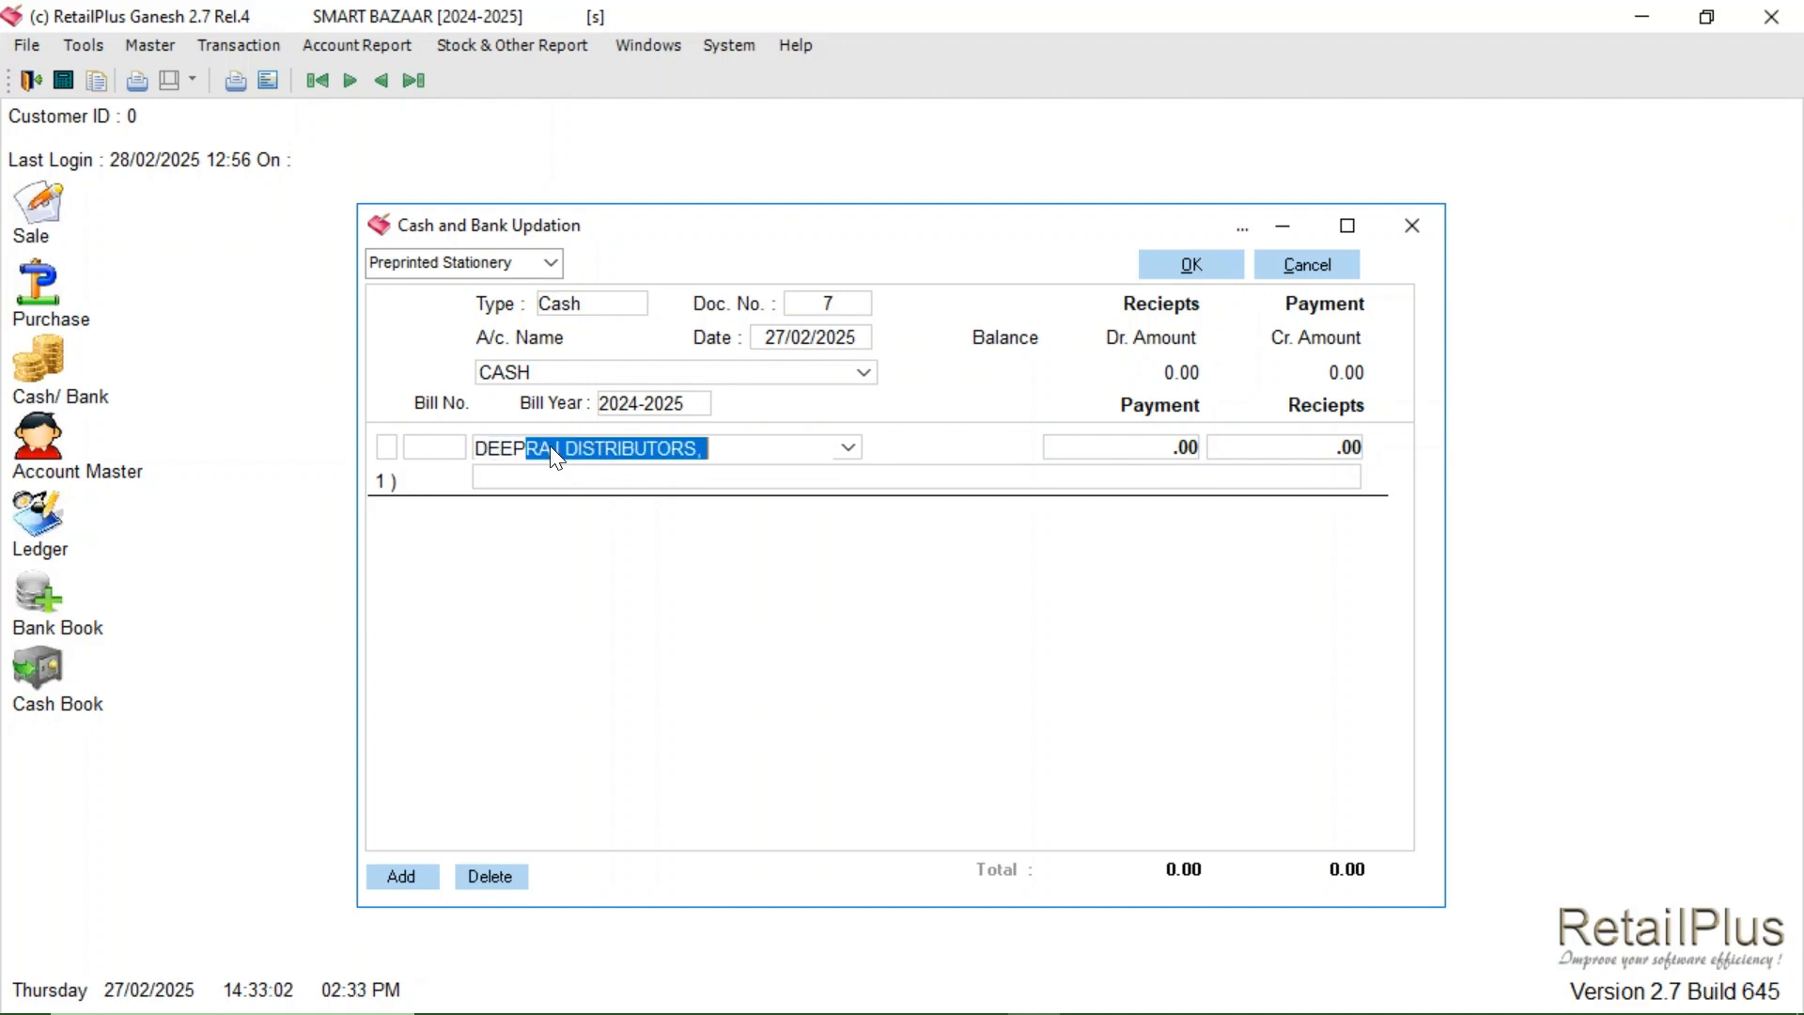
{"action": "type", "text": "P"}
{"action": "key", "text": "Return"}
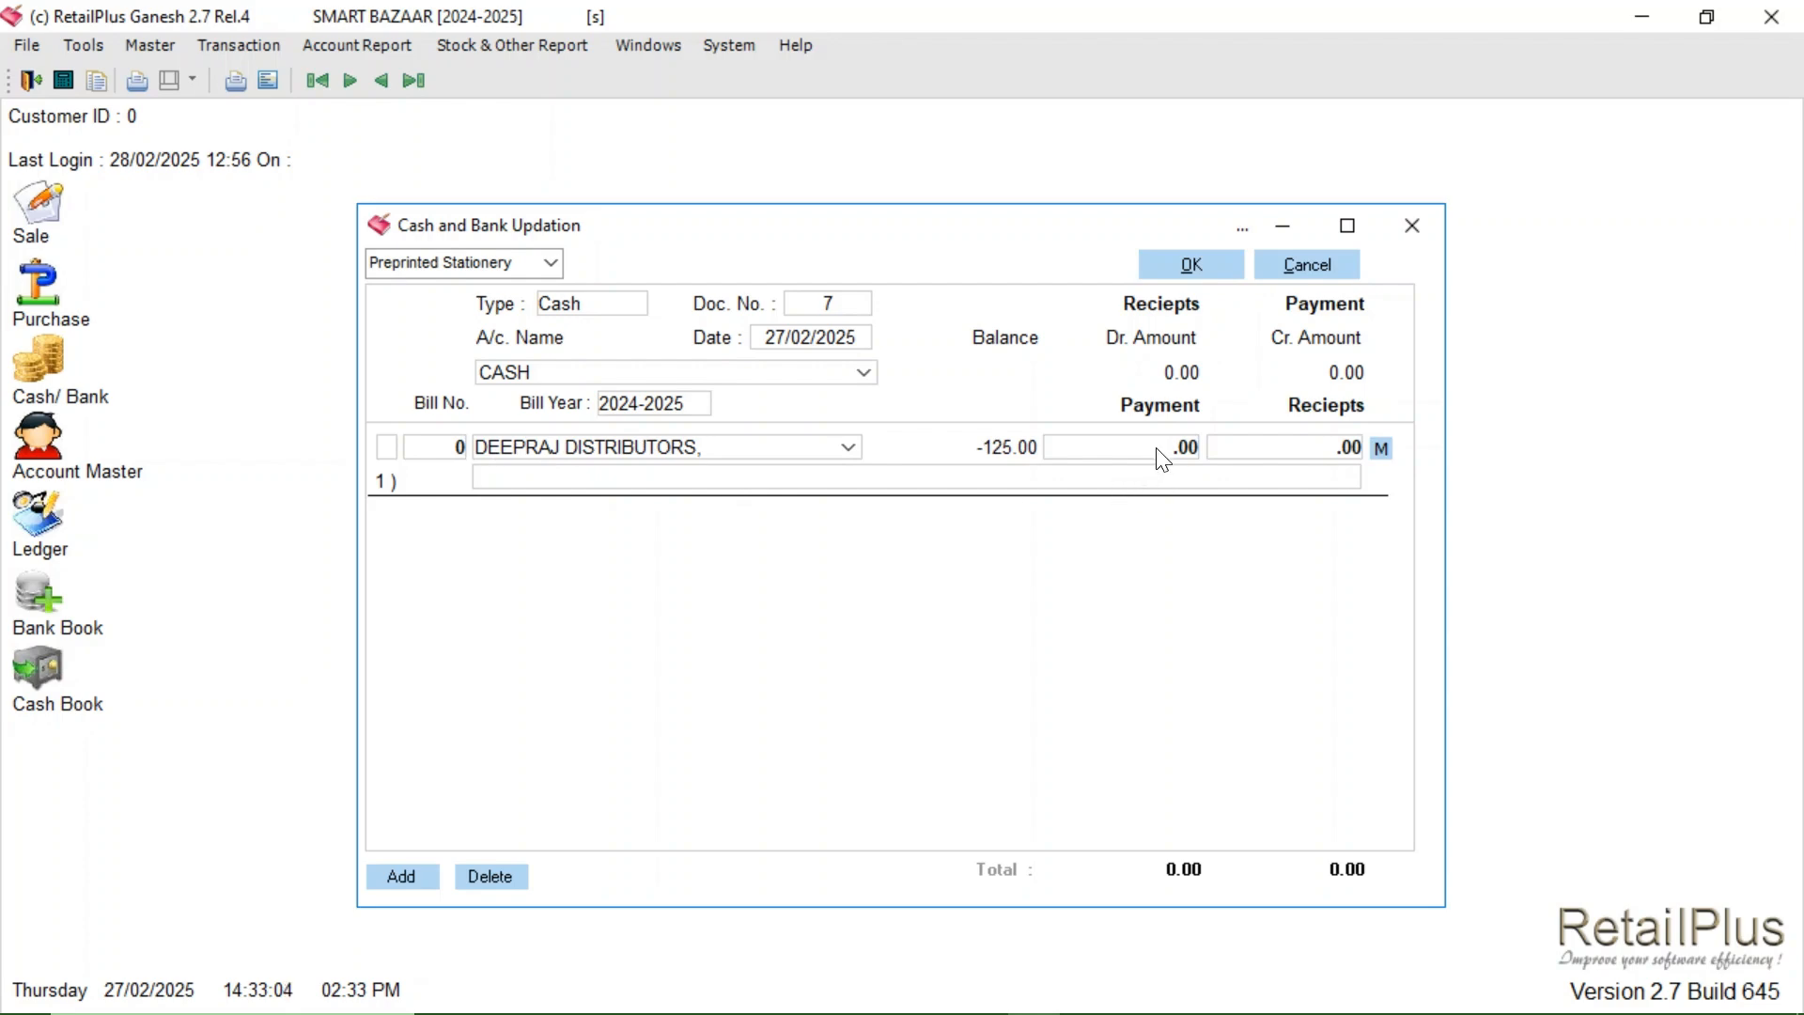
{"action": "type", "text": "125"}
{"action": "key", "text": "Return"}
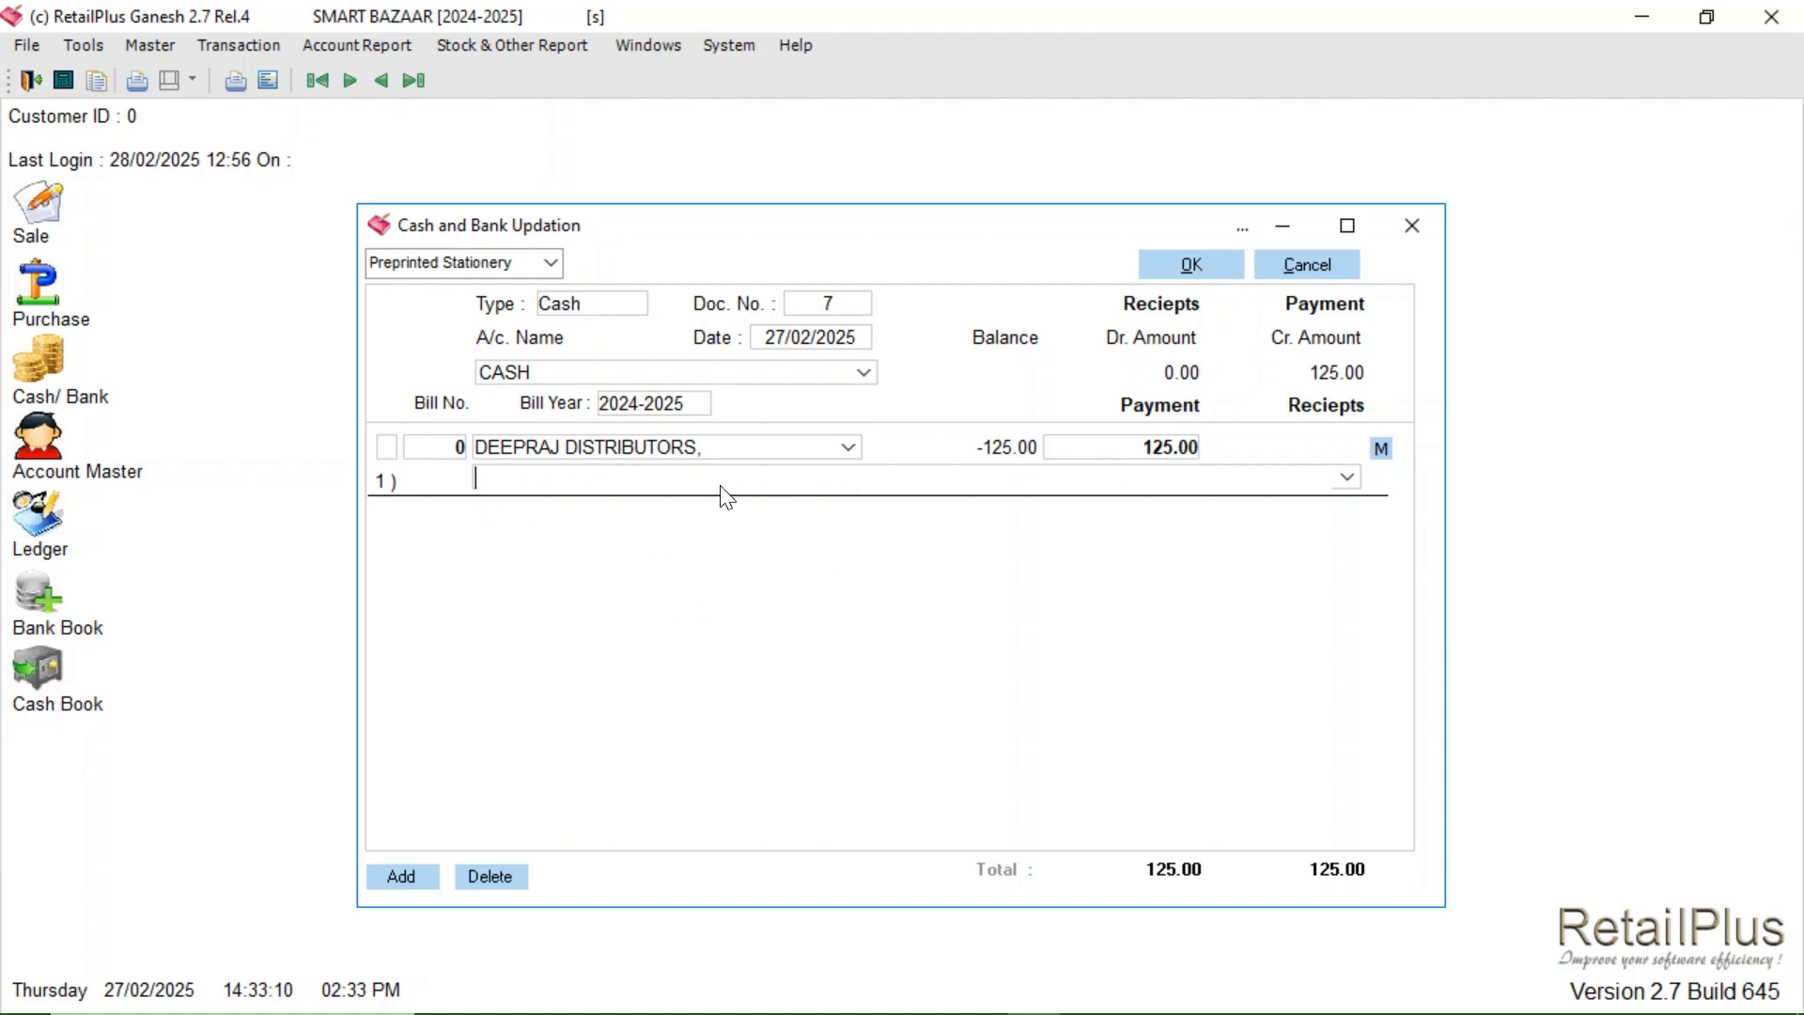
{"action": "left_click", "coordinate": [1187, 271]}
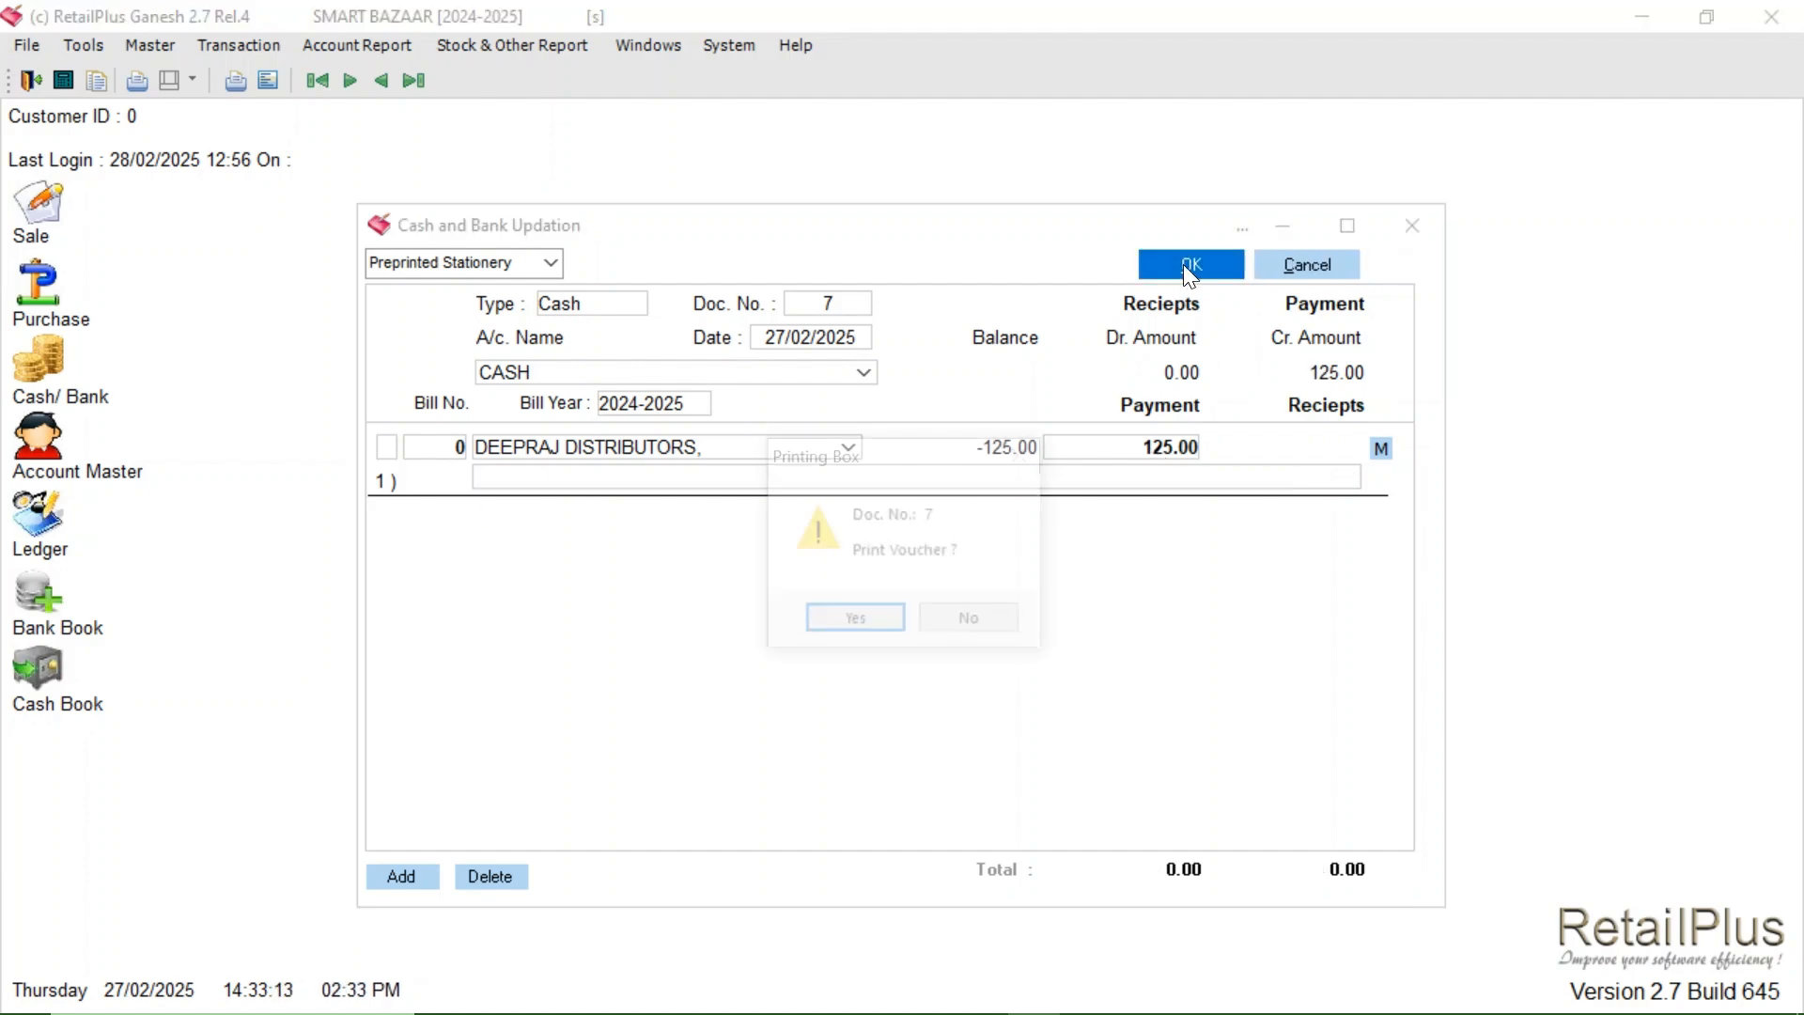
{"action": "left_click", "coordinate": [965, 627]}
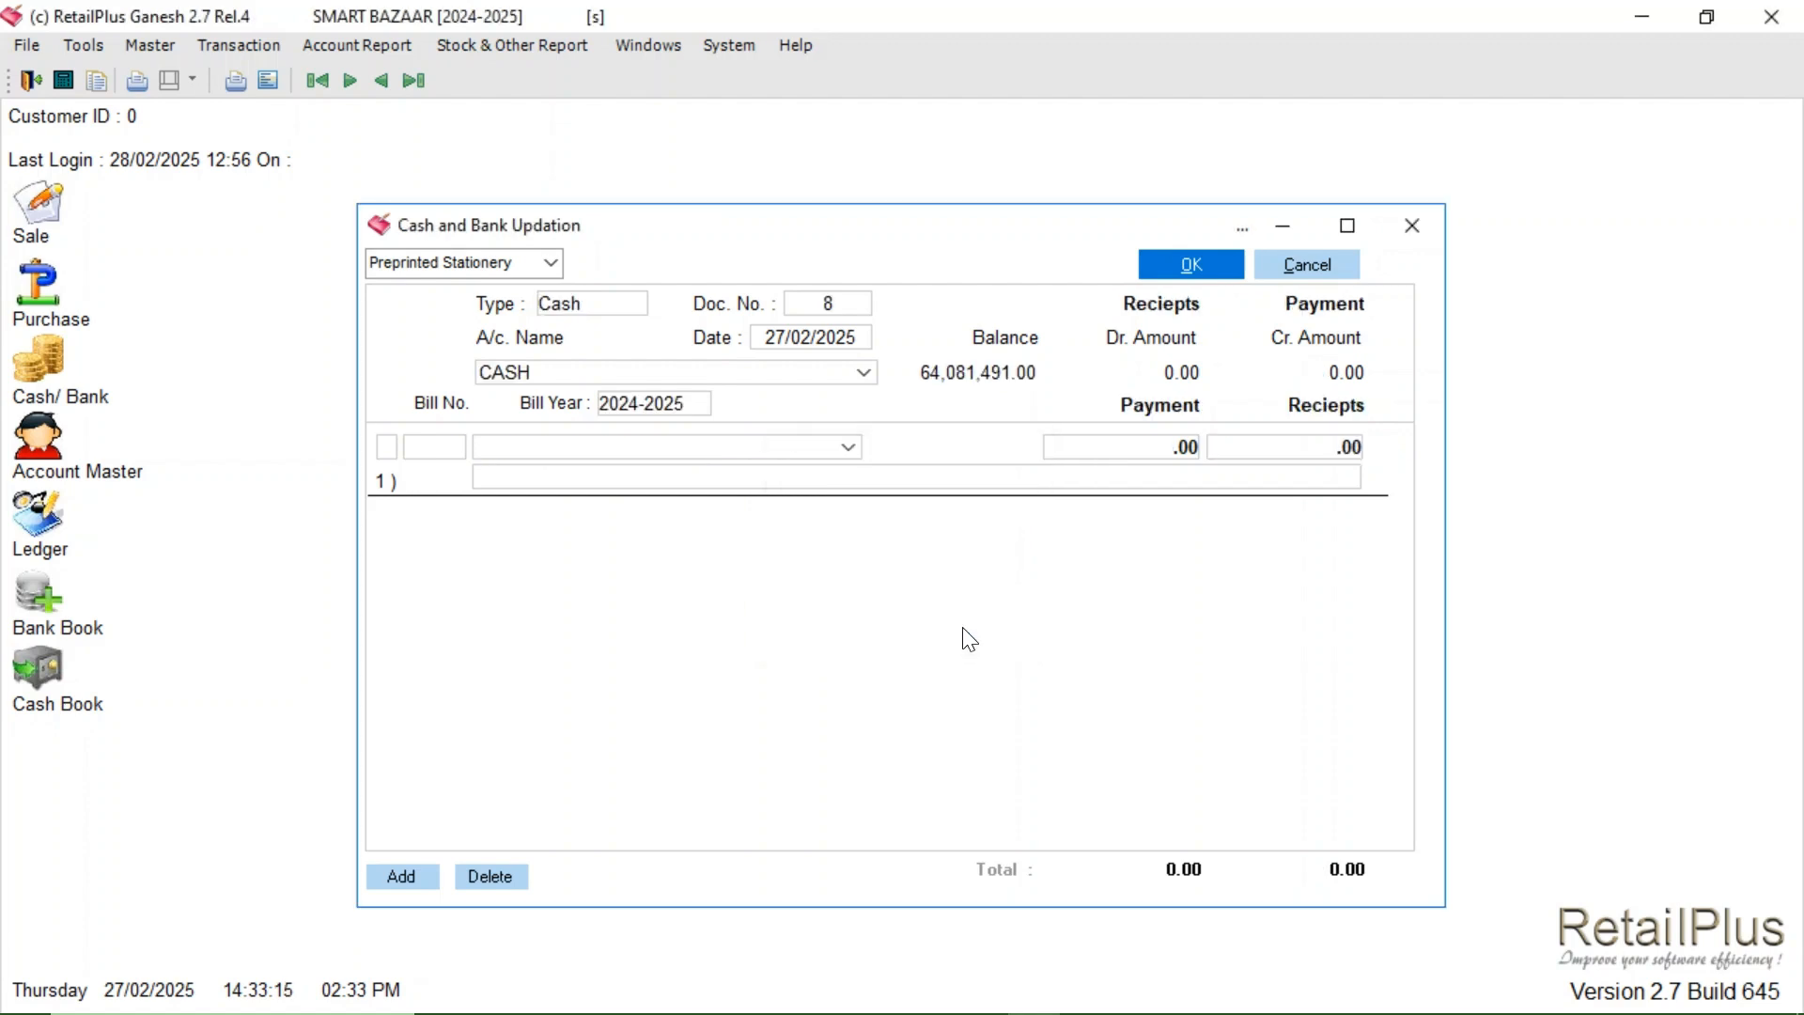
{"action": "left_click", "coordinate": [1412, 227]}
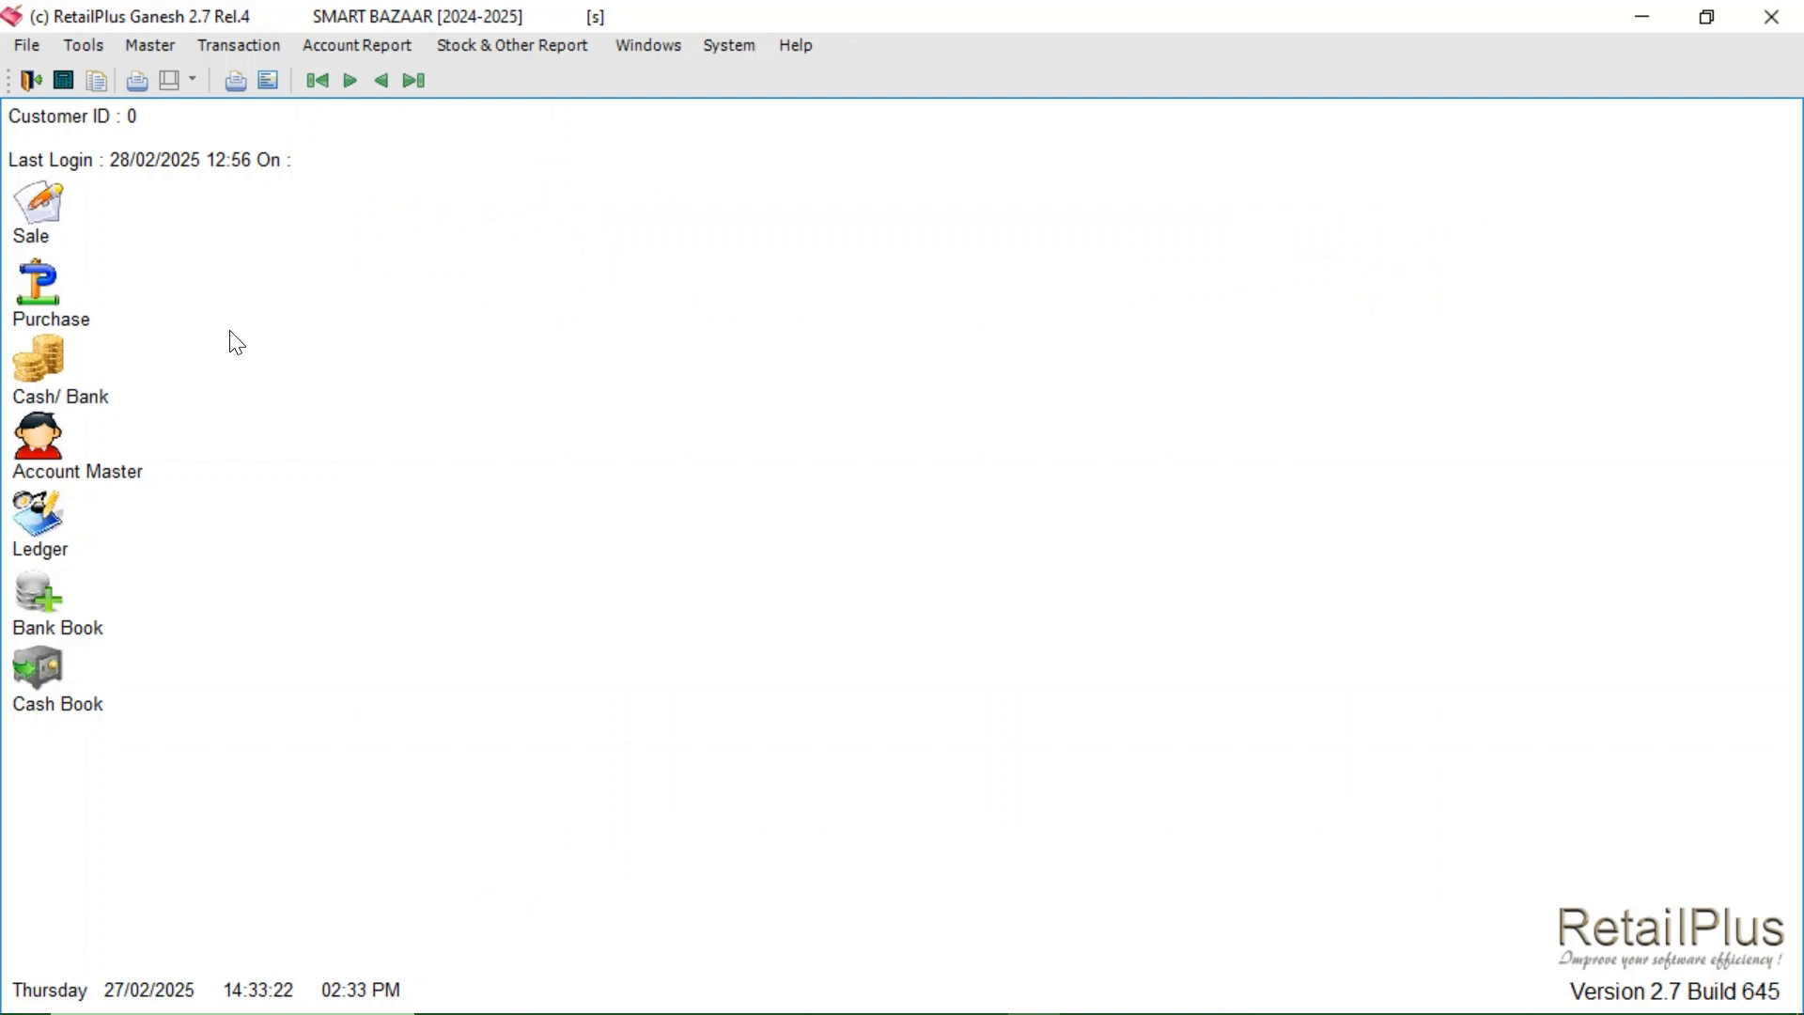
- Generate the 27-Feb-2025 CASH Cash Book showing the 125.00 DEEPRAJ DISTRIBUTORS payment
{"action": "left_click", "coordinate": [318, 47]}
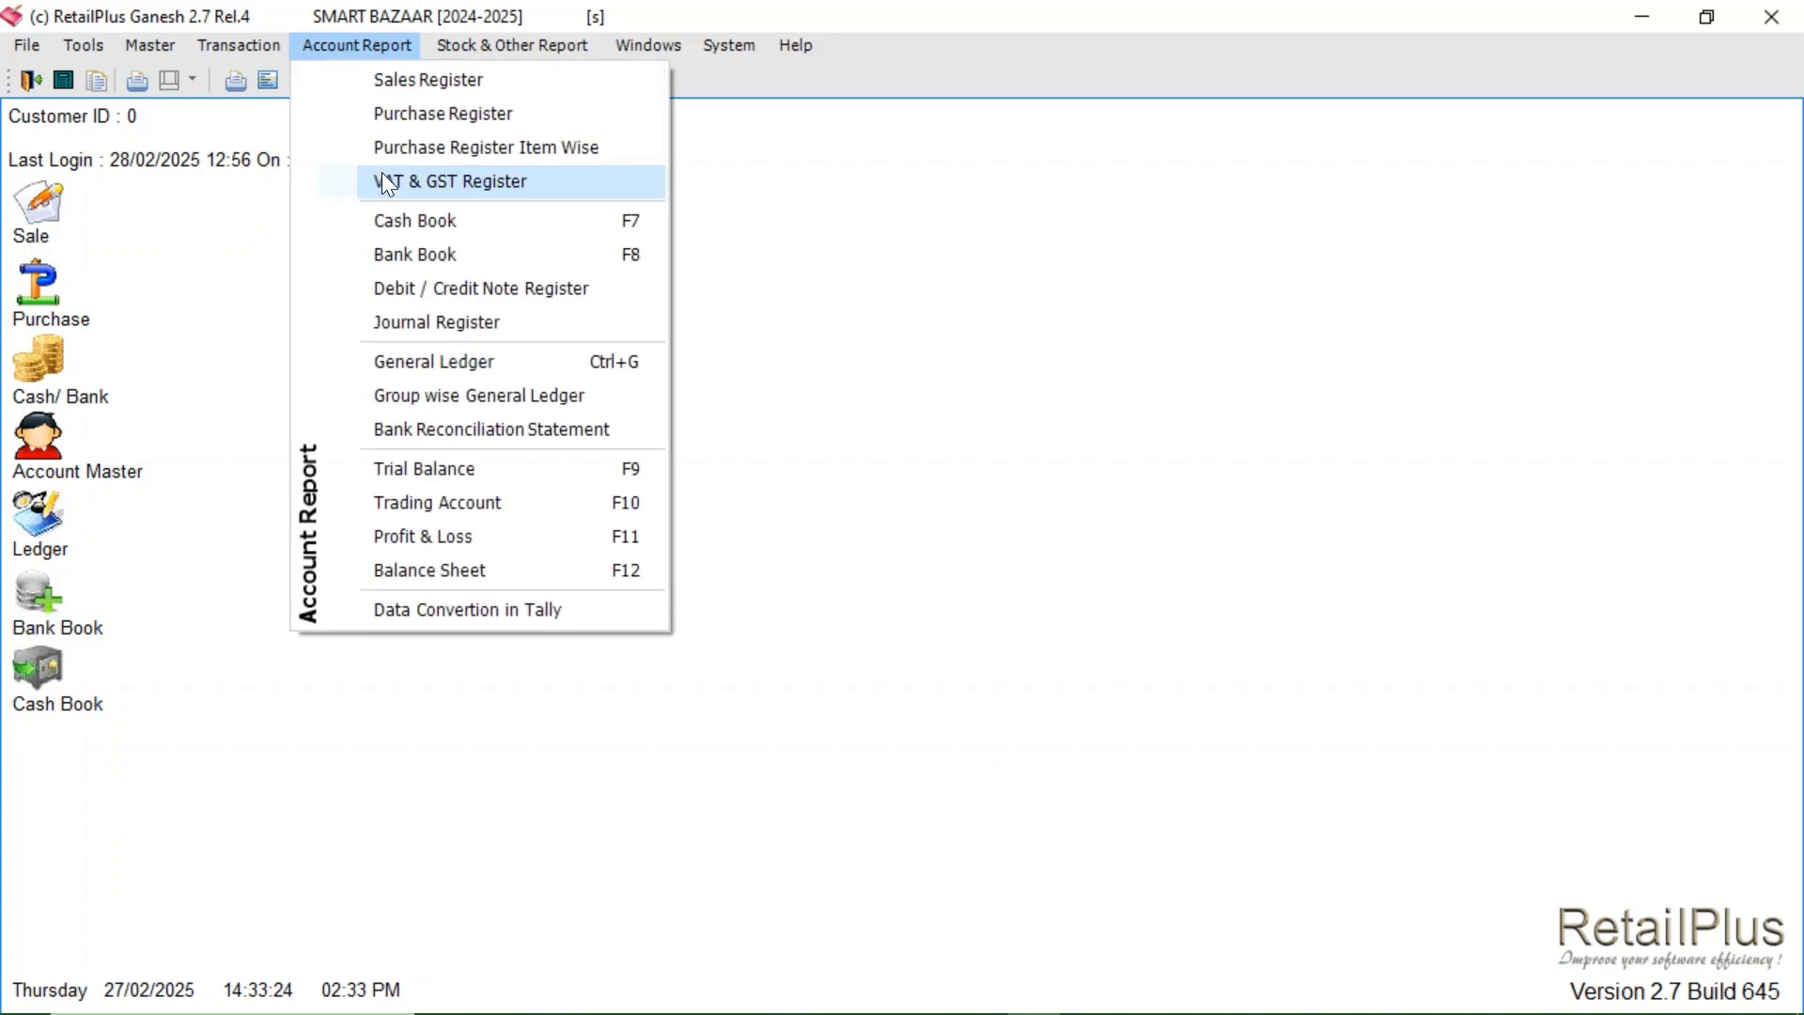
{"action": "left_click", "coordinate": [455, 223]}
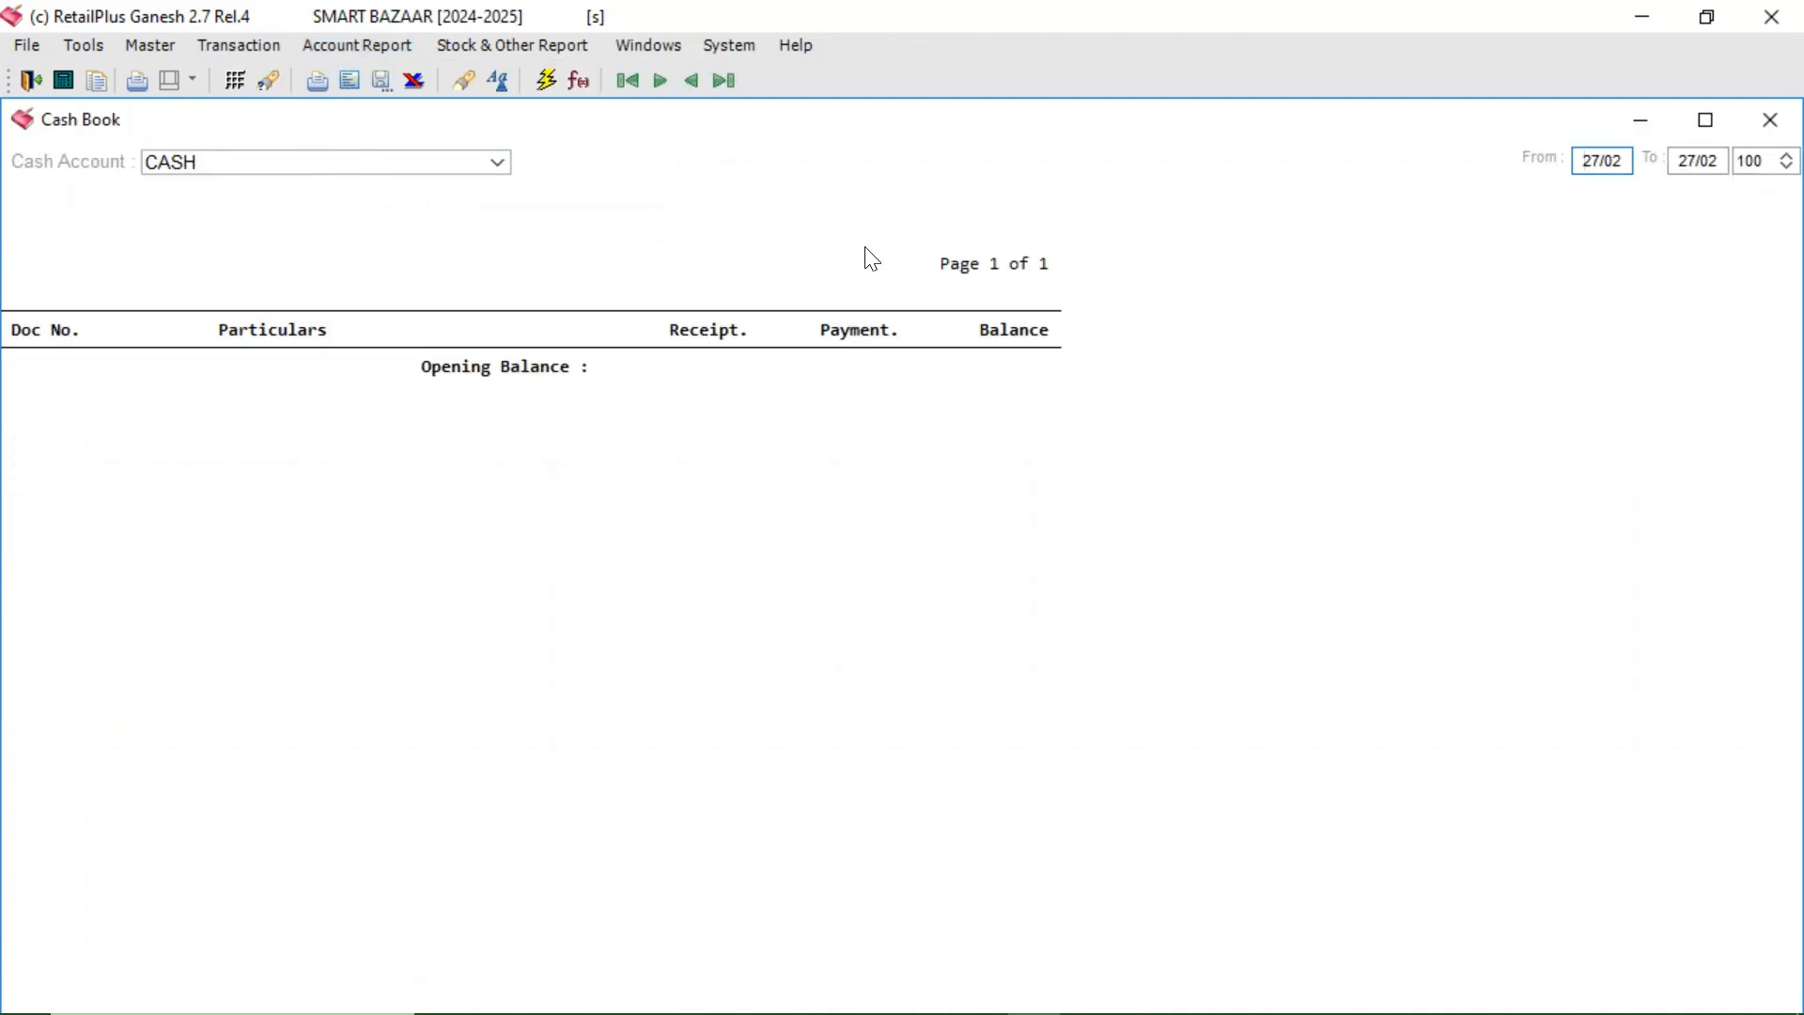
{"action": "left_click", "coordinate": [547, 81]}
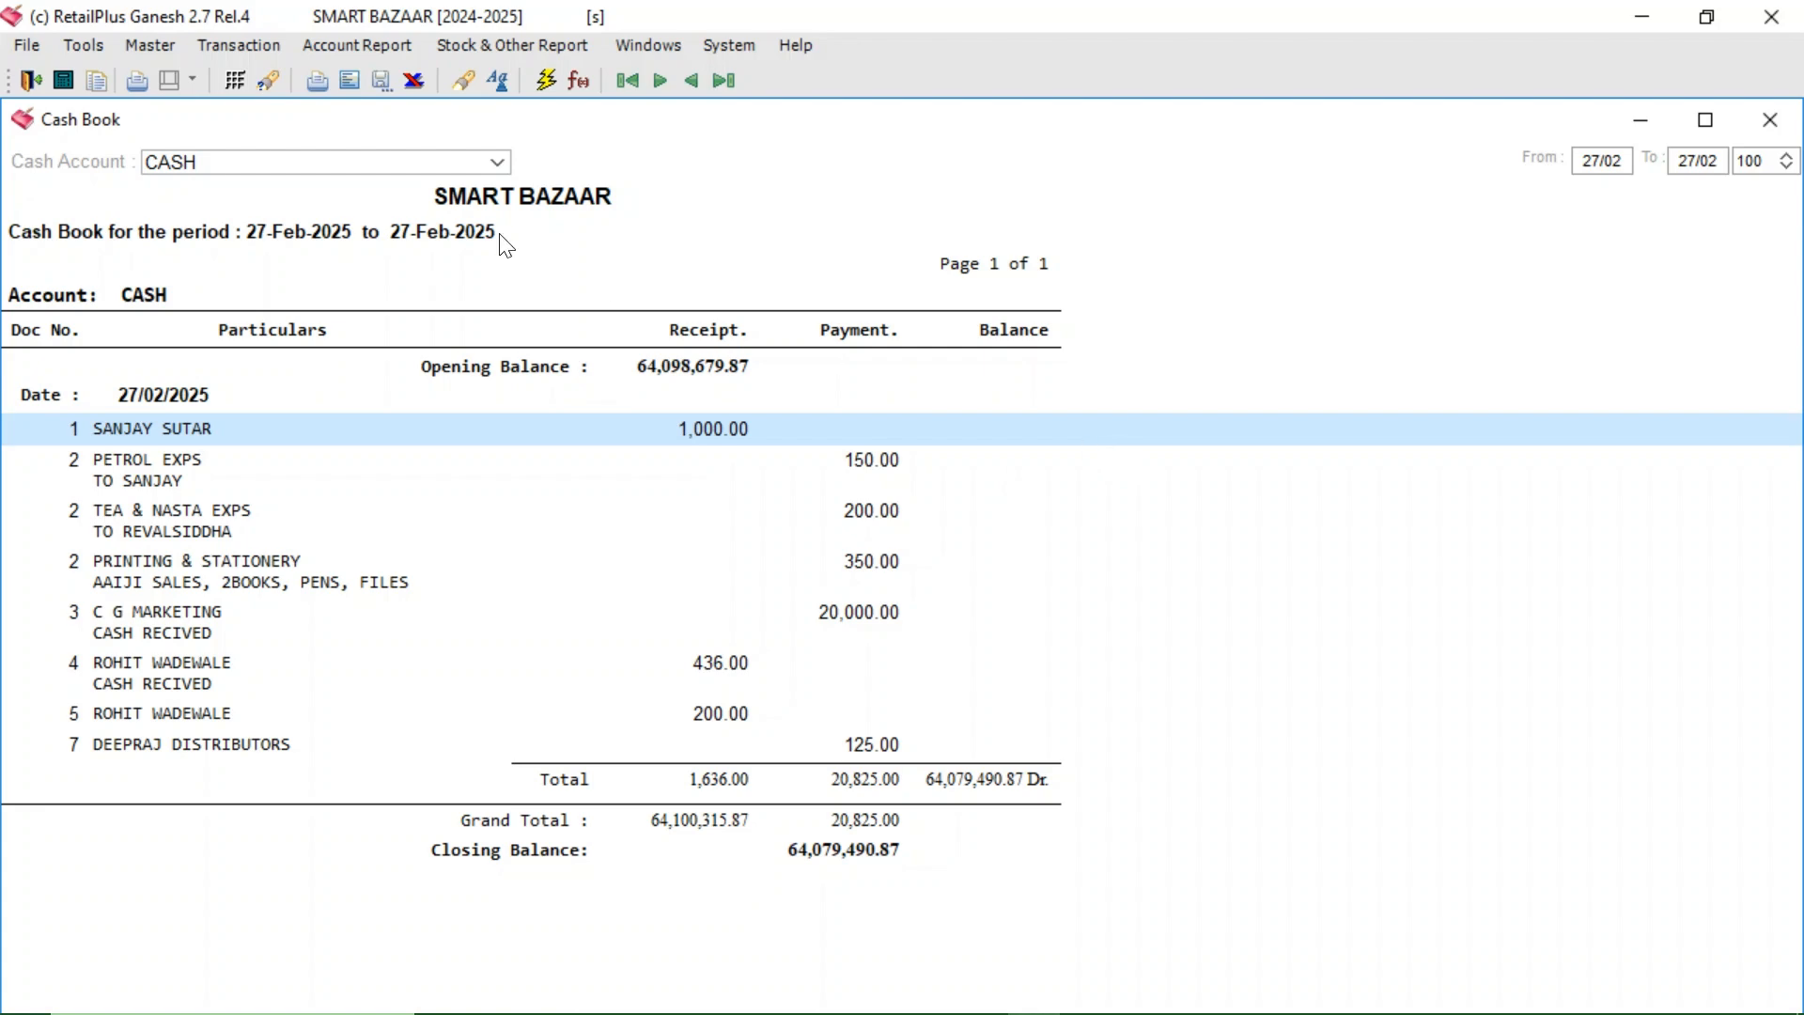
{"action": "left_click", "coordinate": [359, 43]}
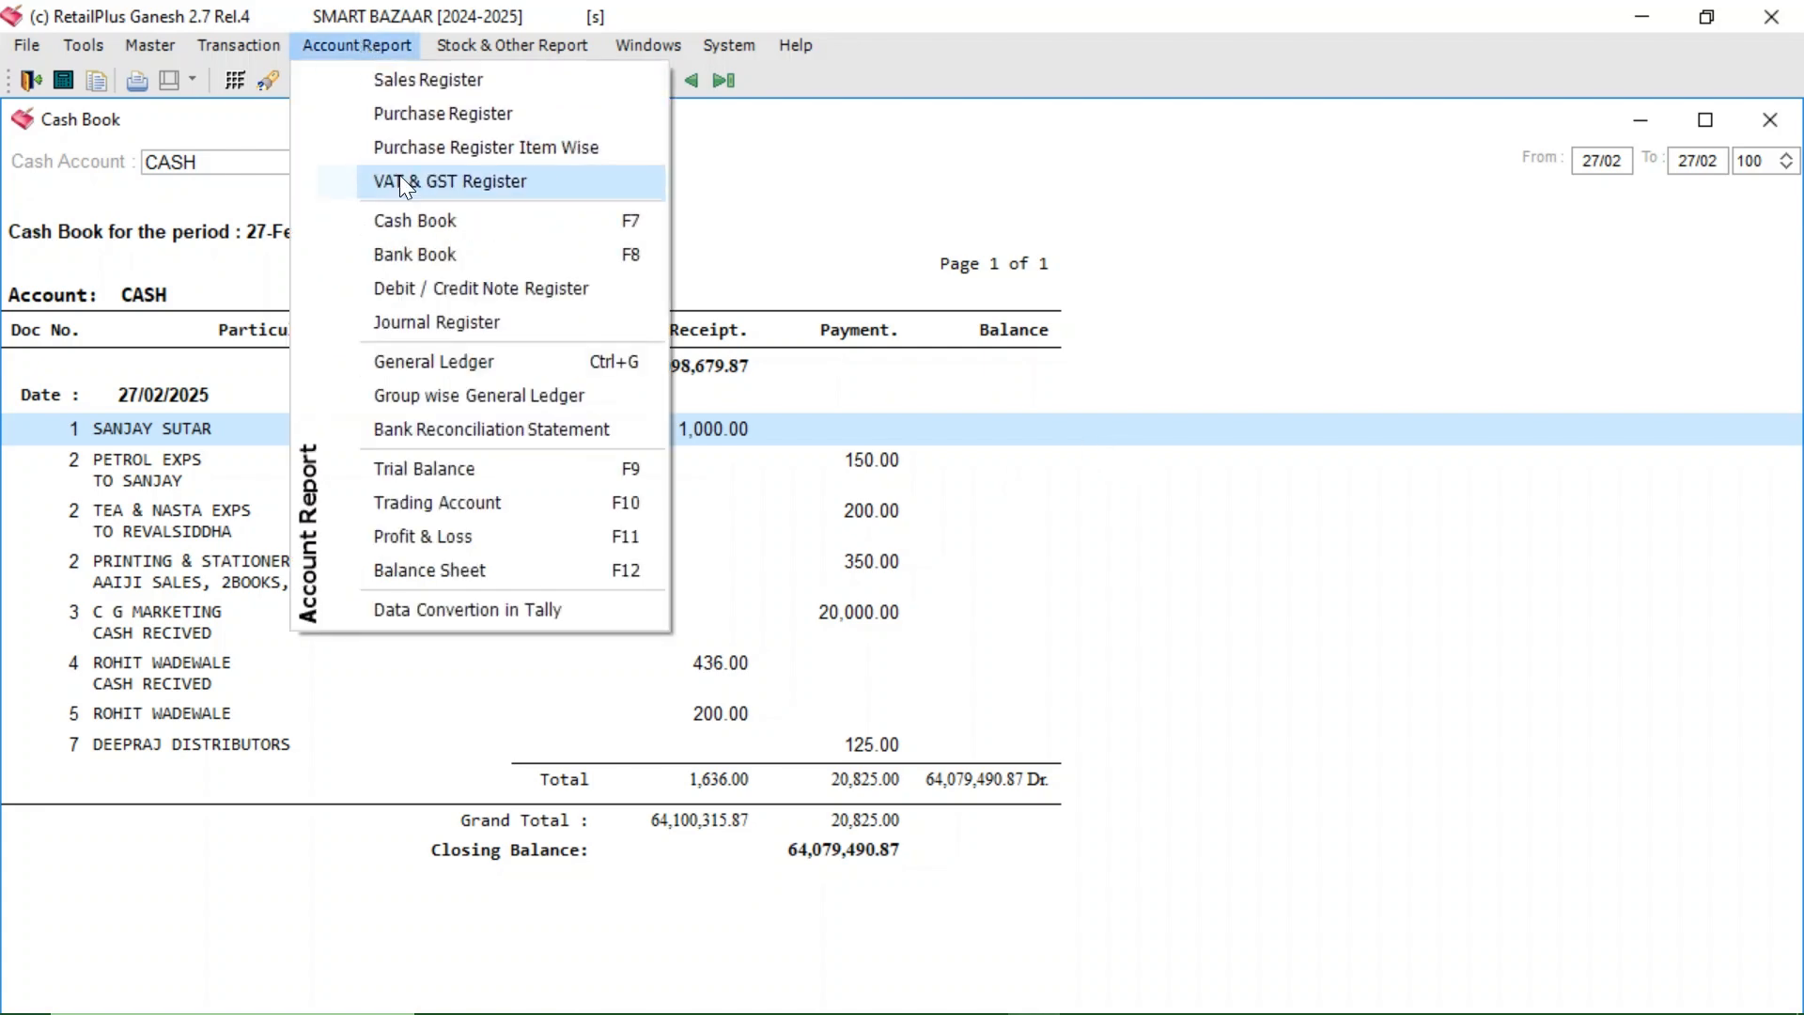
- Generate the CANARA BANK Bank Book with the start date changed to 01-Feb-2025
{"action": "left_click", "coordinate": [387, 250]}
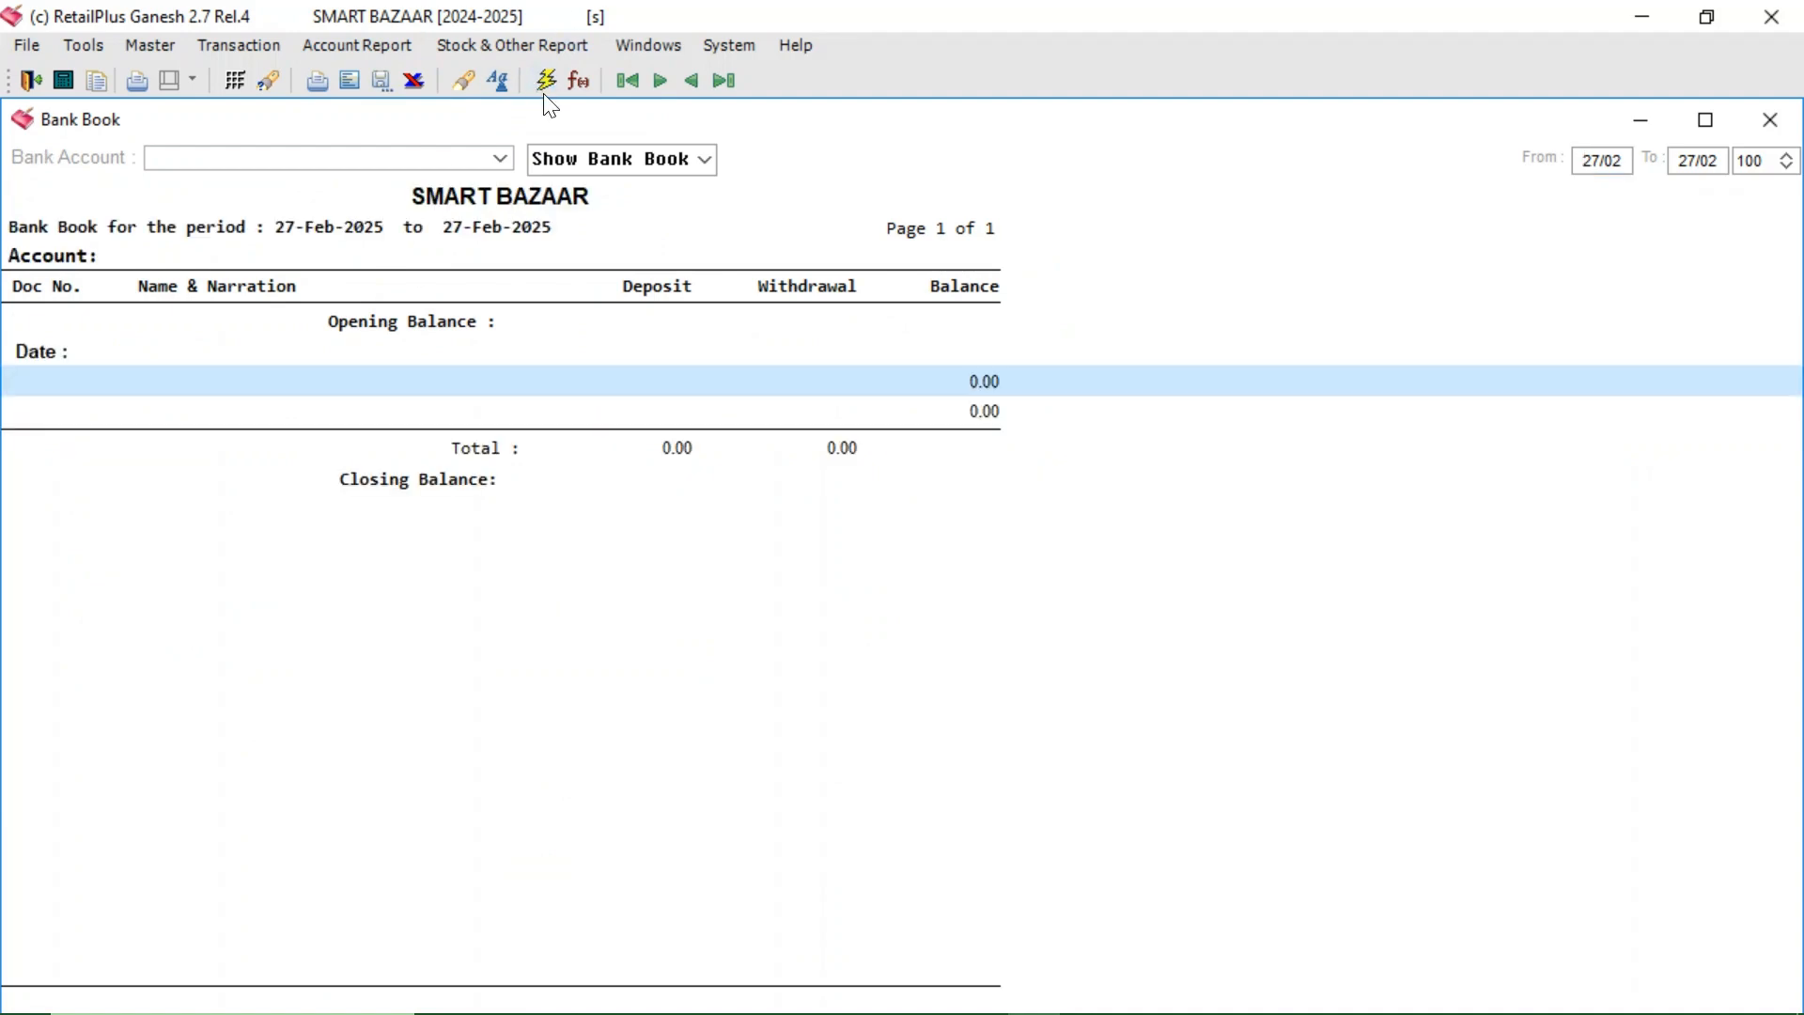
{"action": "left_click", "coordinate": [498, 158]}
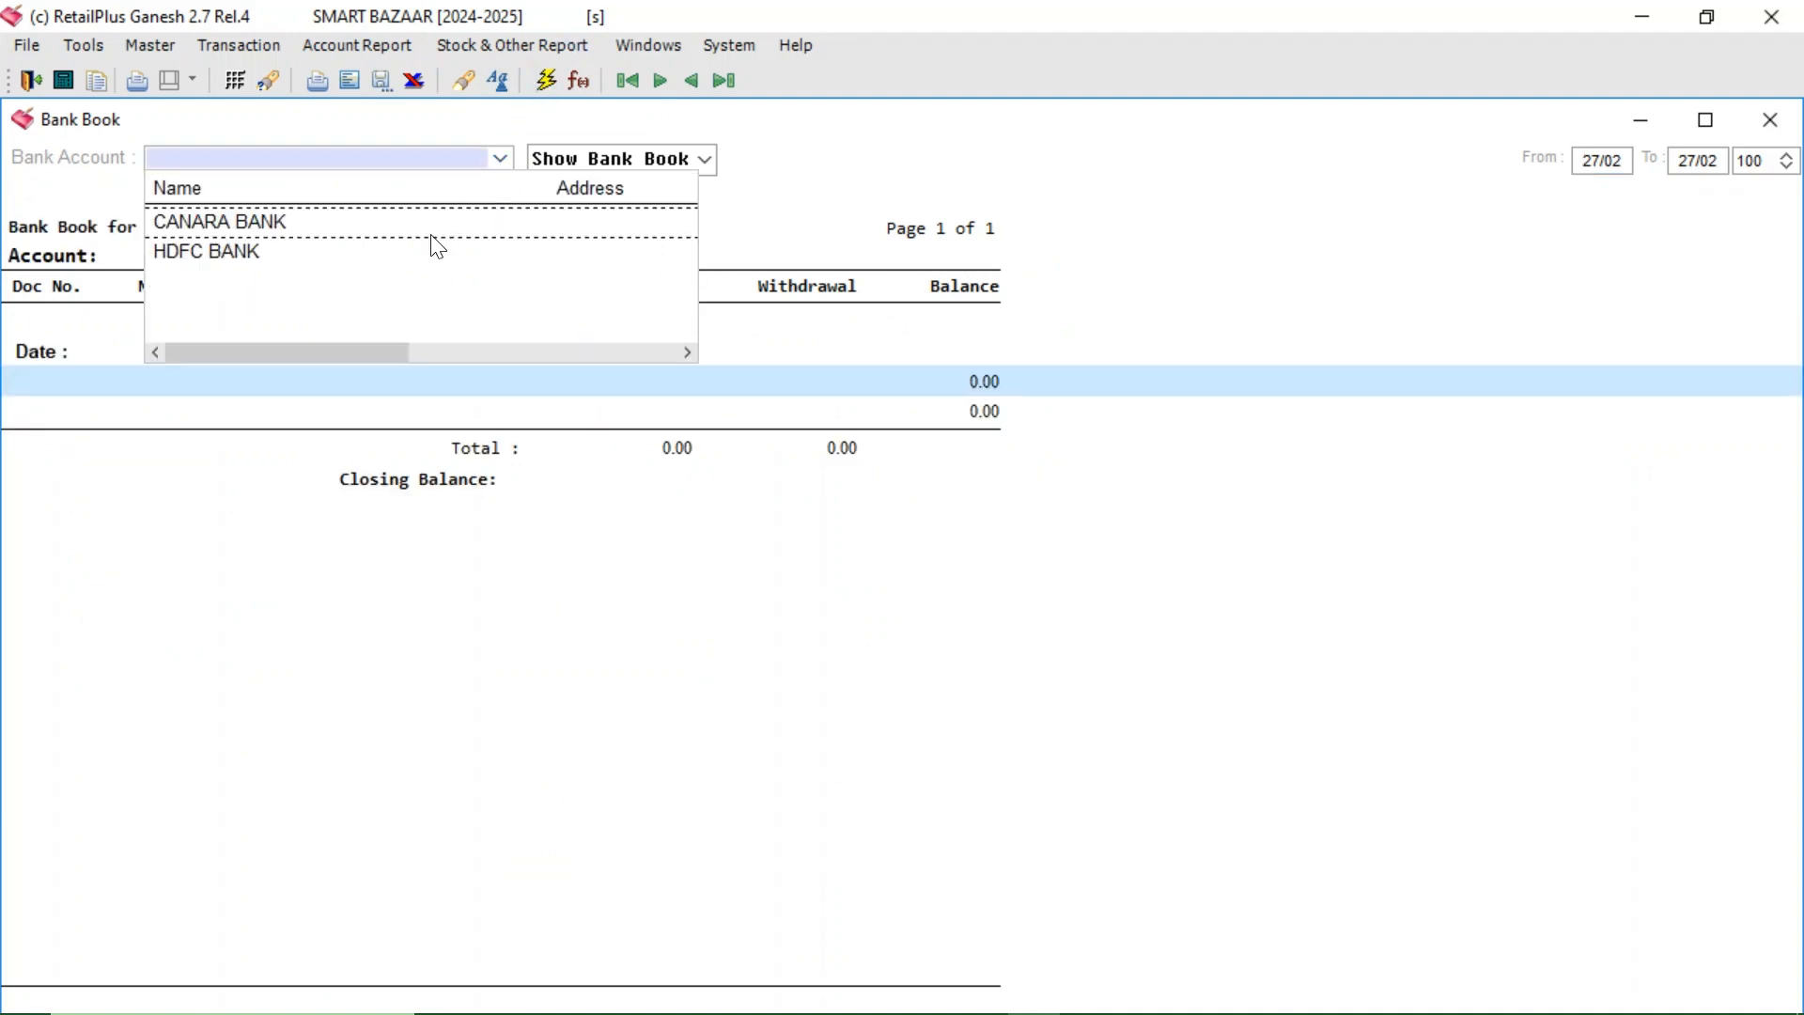
{"action": "left_click", "coordinate": [284, 235]}
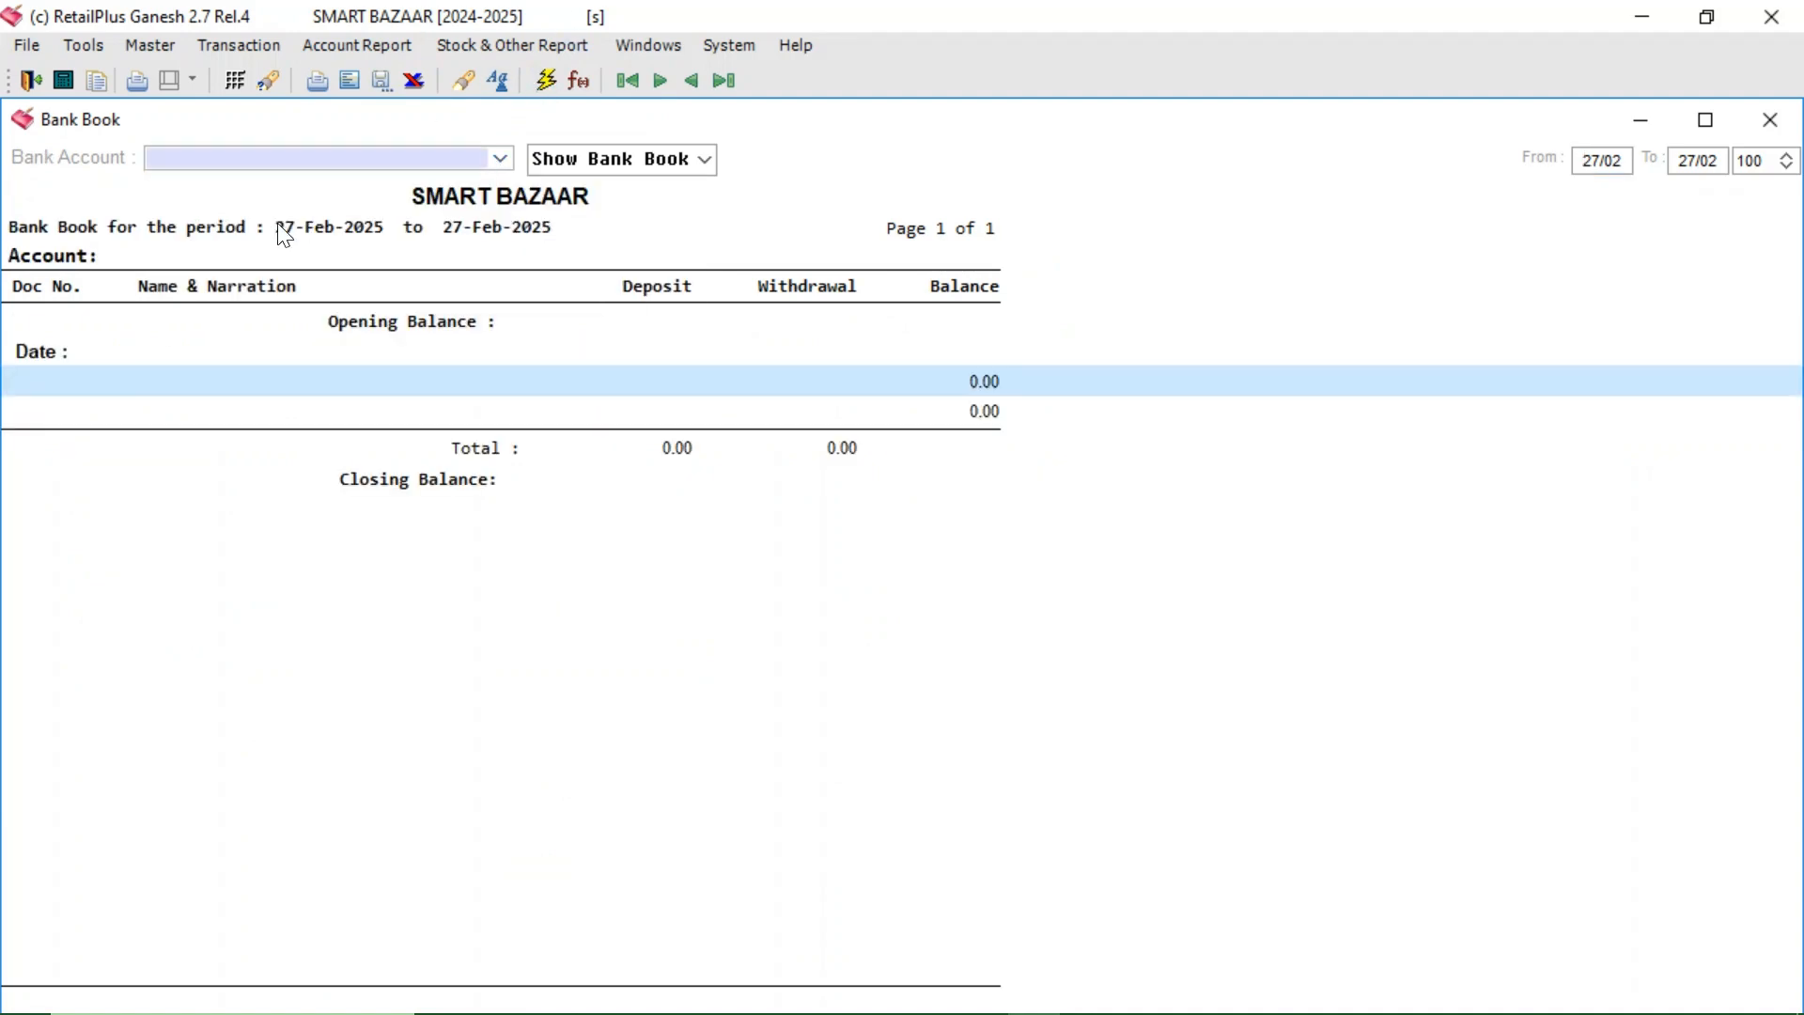
{"action": "left_click", "coordinate": [546, 82]}
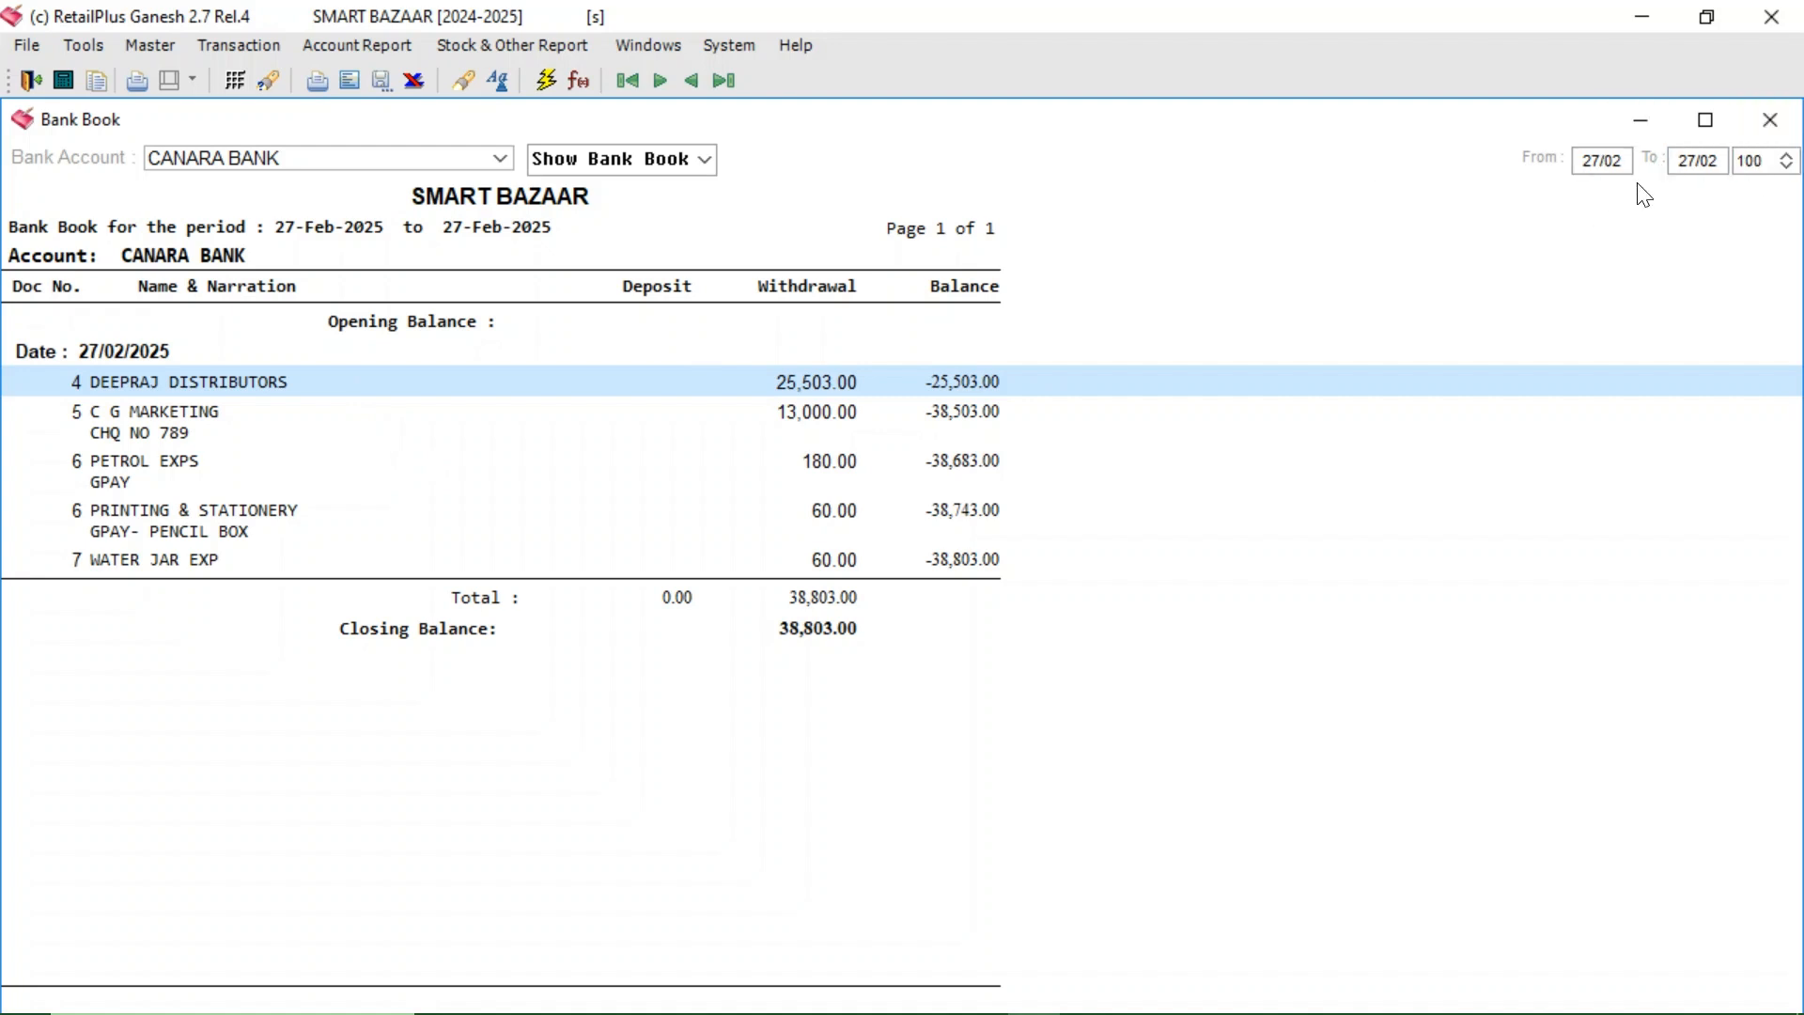
{"action": "left_click", "coordinate": [1583, 160]}
{"action": "type", "text": "01"}
{"action": "key", "text": "Return"}
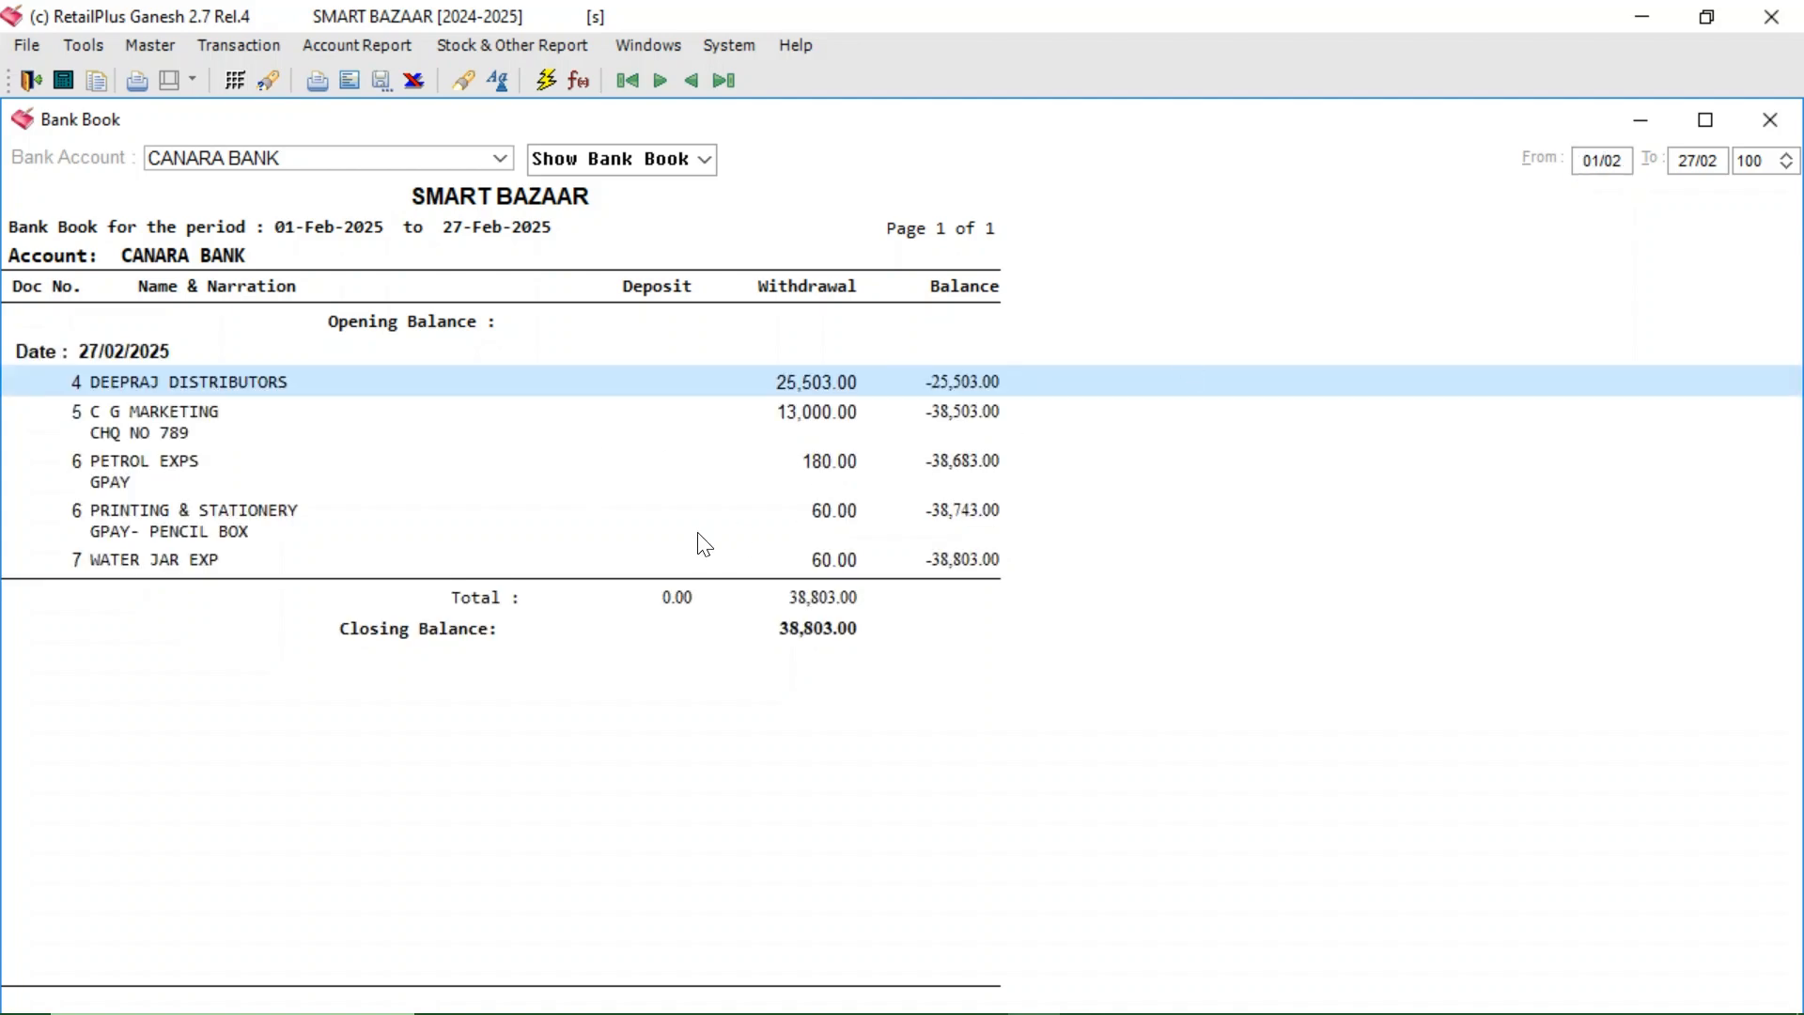